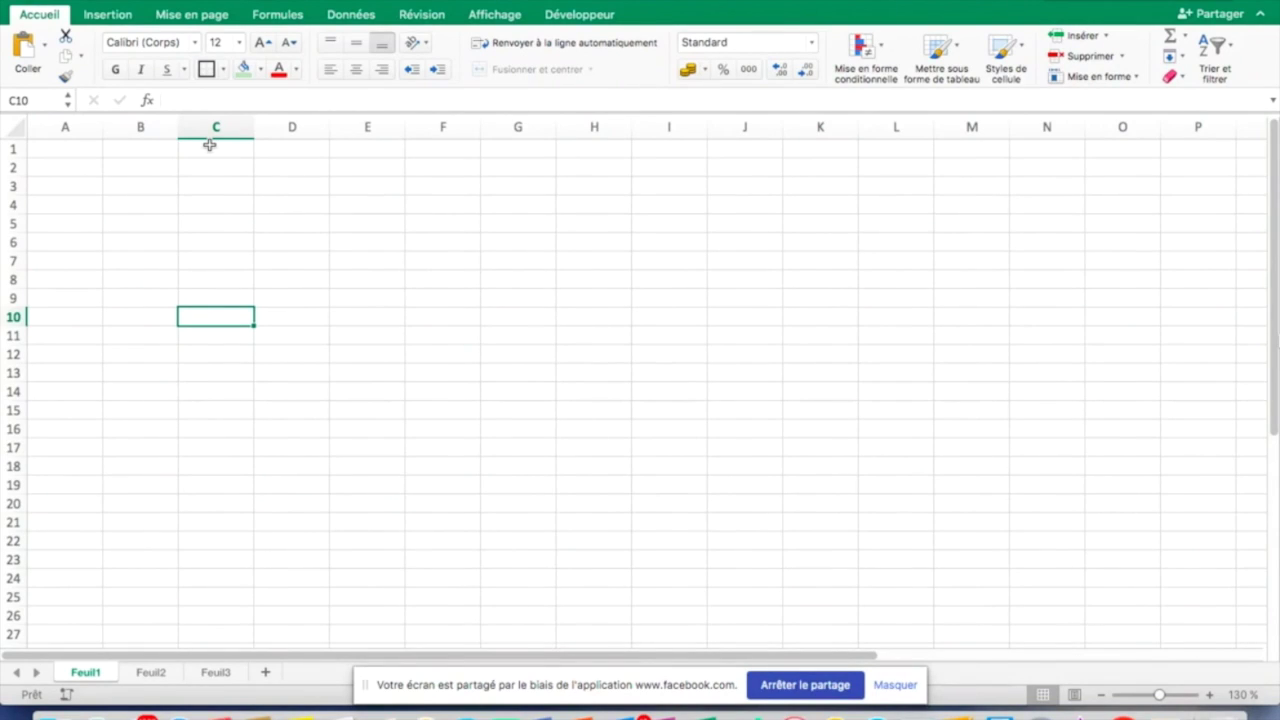
Step: Review the available commands for insertion, page layout, formulas, data, revision, display and developer tools
left_click(103, 16)
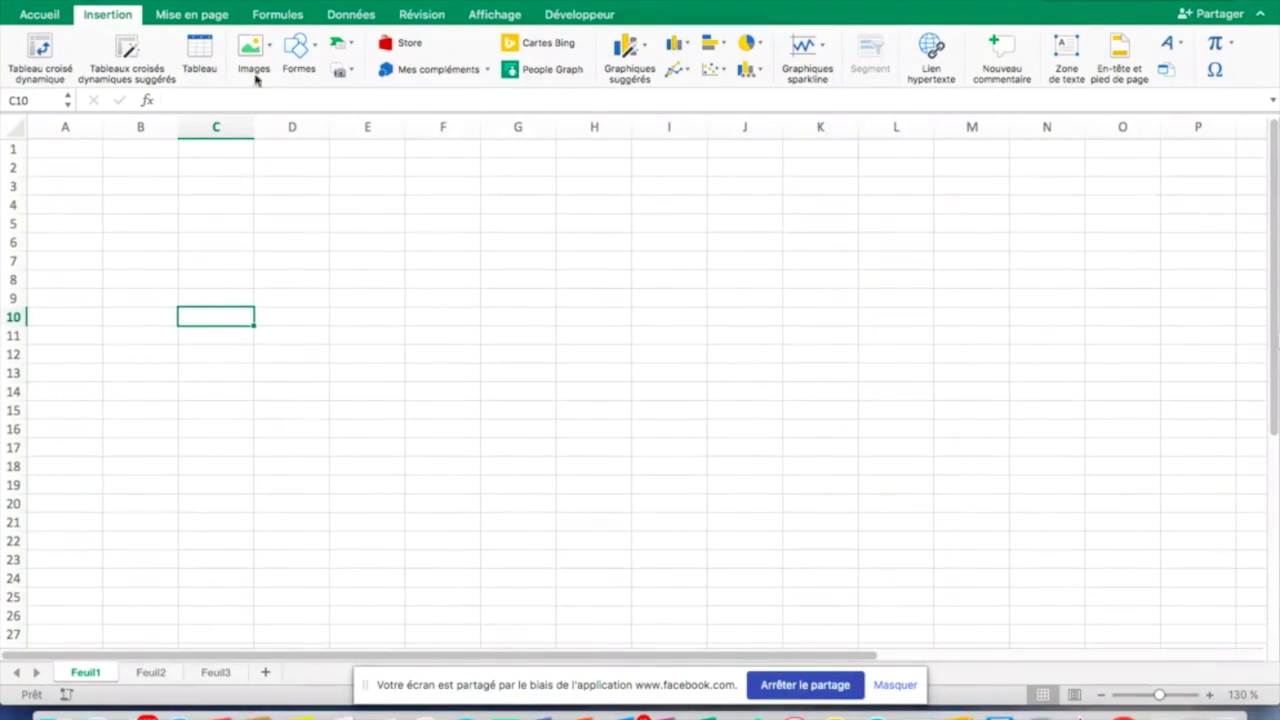
left_click(199, 15)
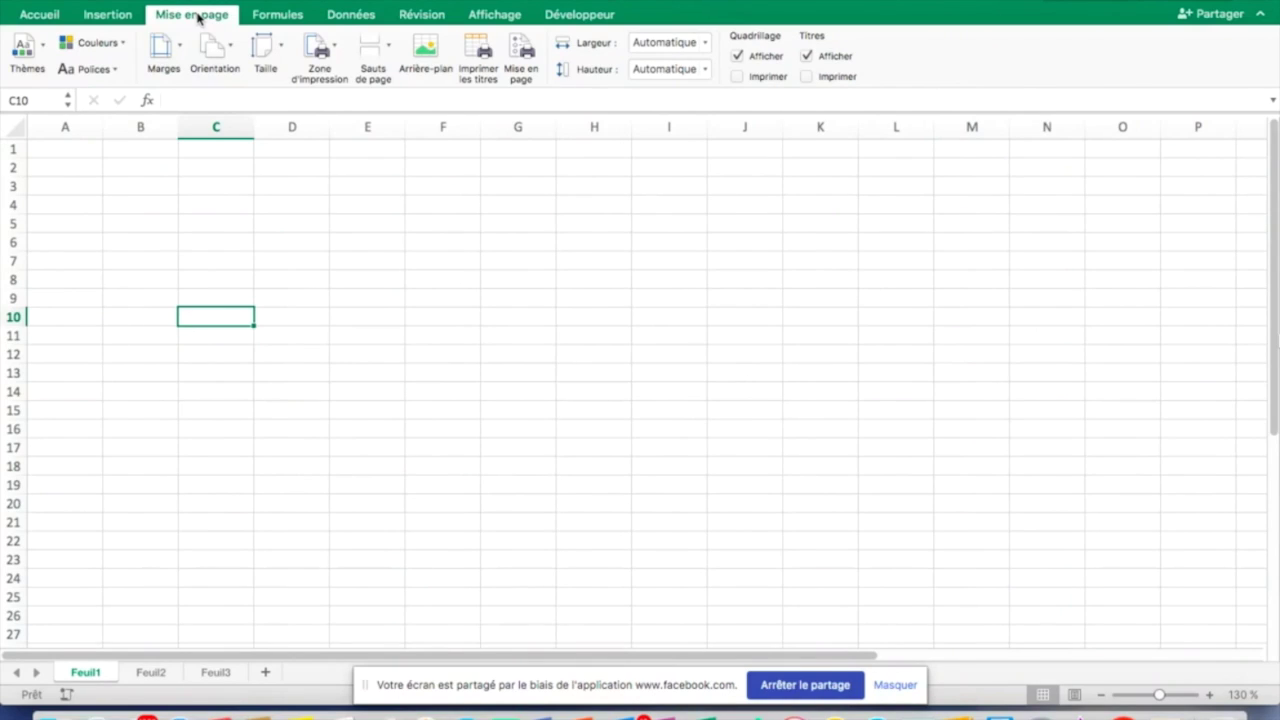
left_click(276, 20)
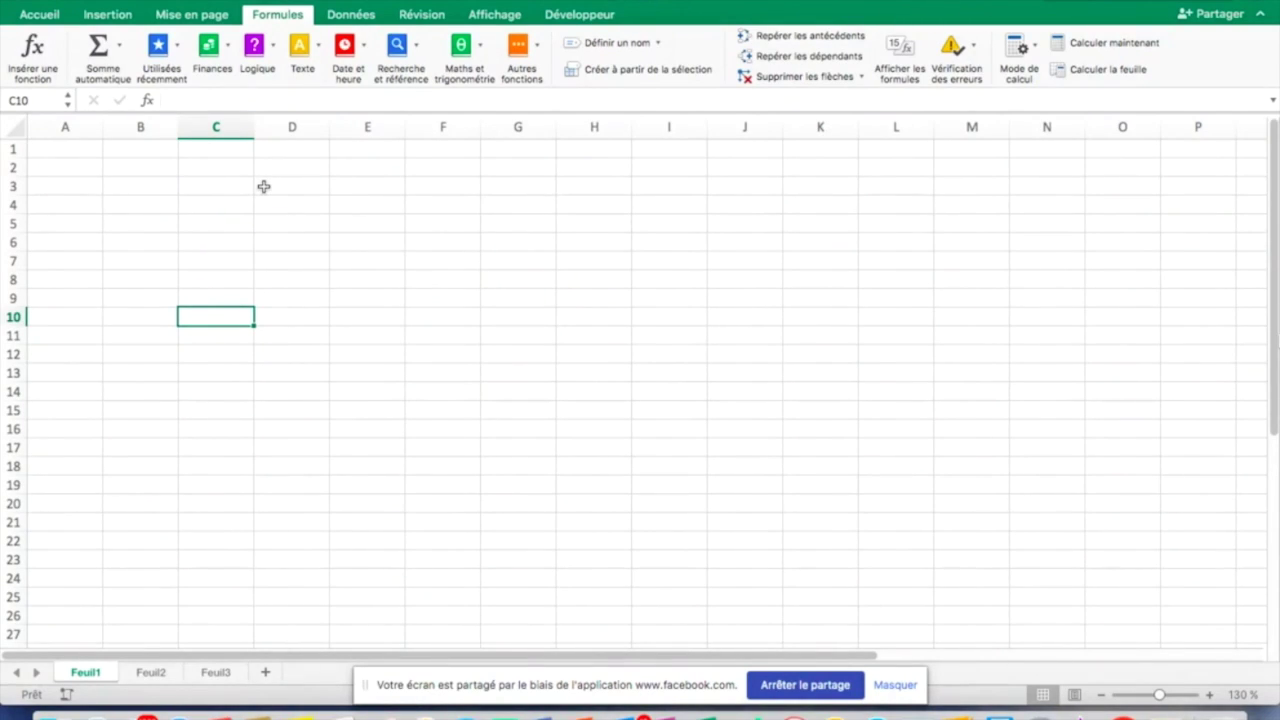
left_click(362, 16)
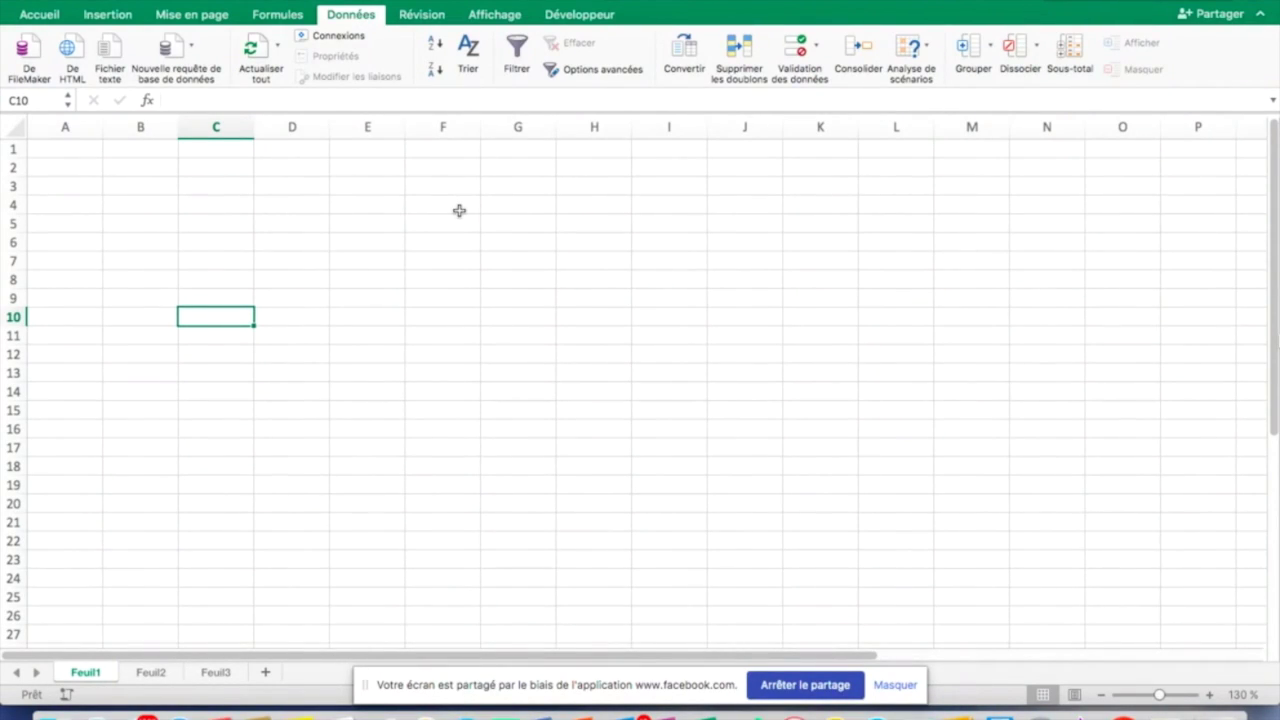
left_click(422, 15)
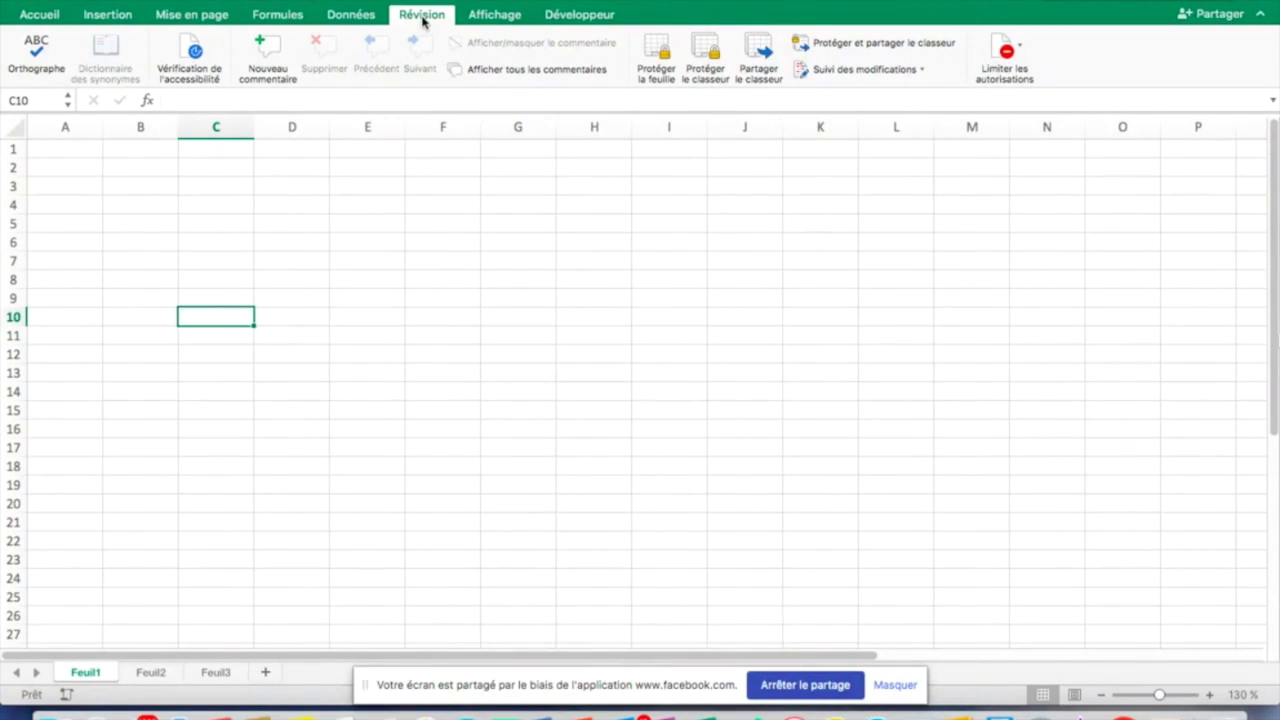
left_click(396, 244)
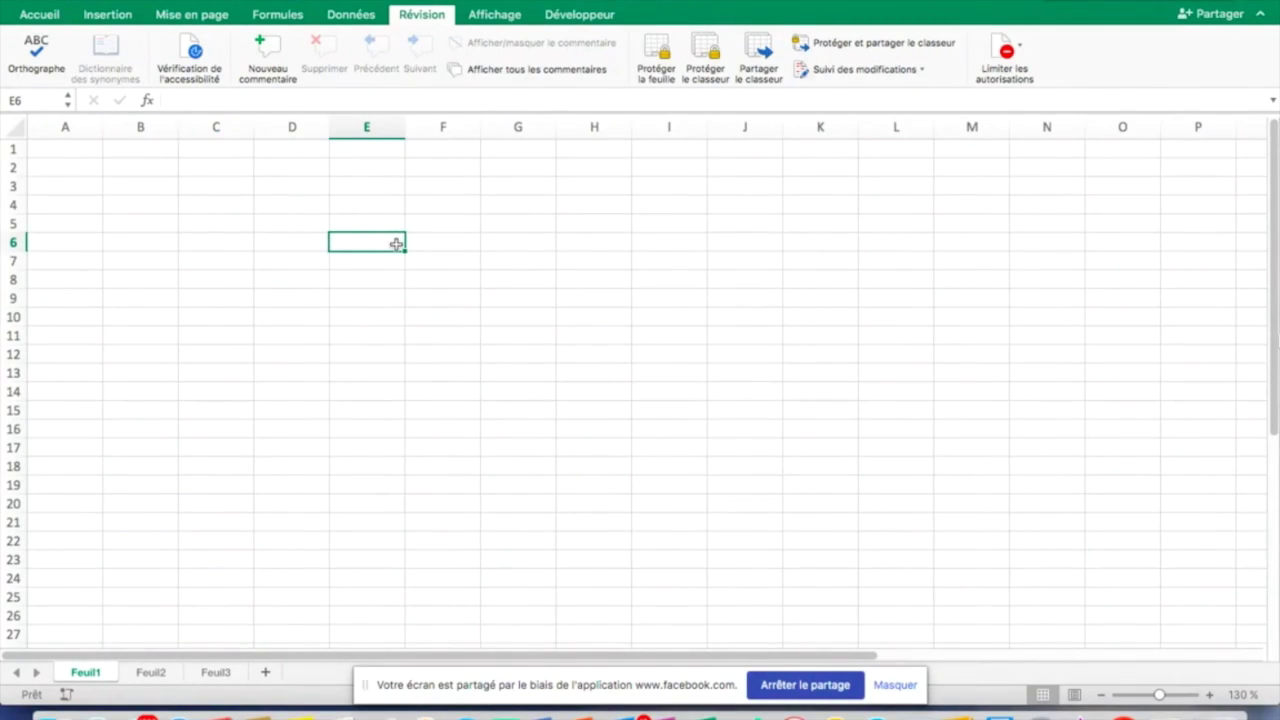
left_click(481, 16)
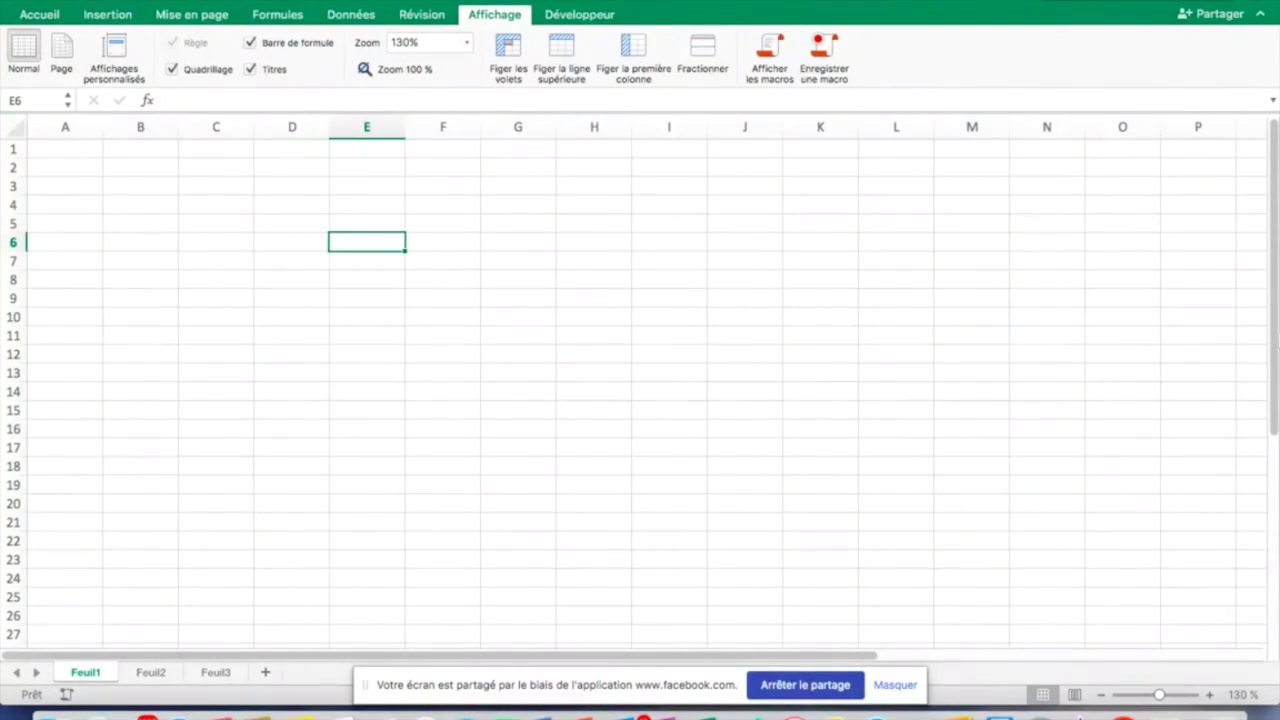
left_click(571, 16)
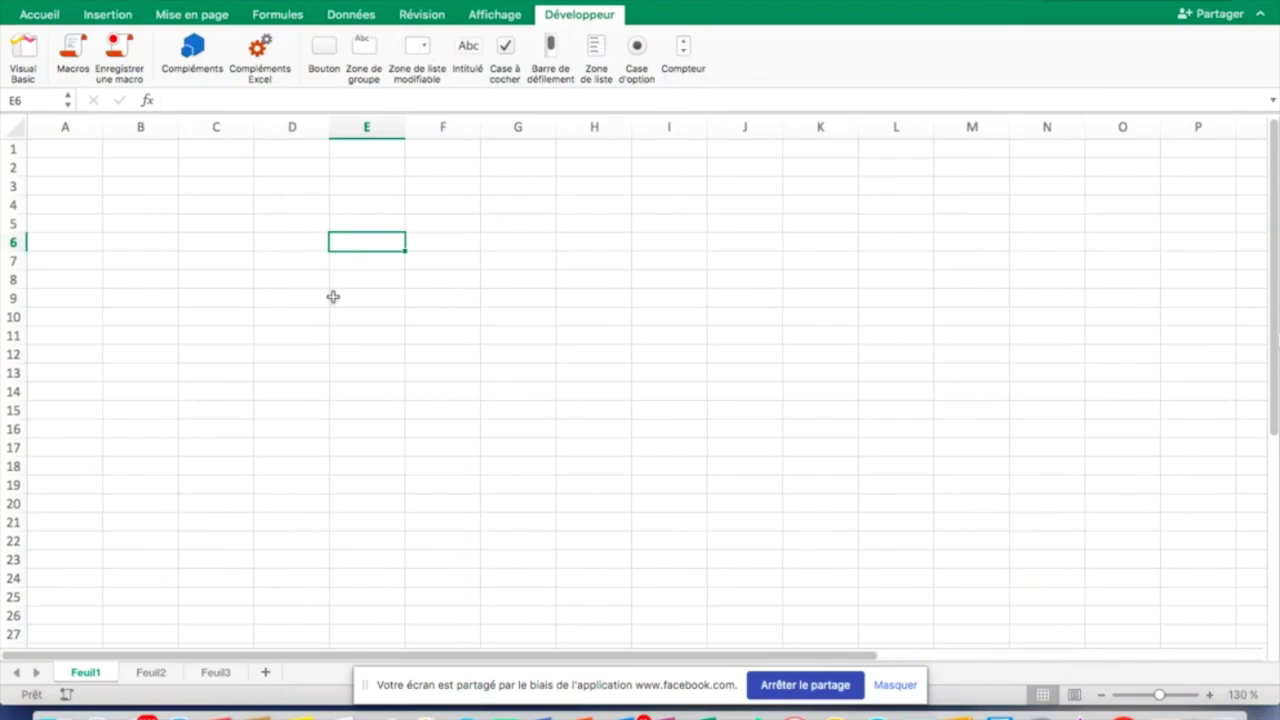
Step: Open the Feuil2 sheet containing the SUIVI DES ACHATS table
left_click(157, 673)
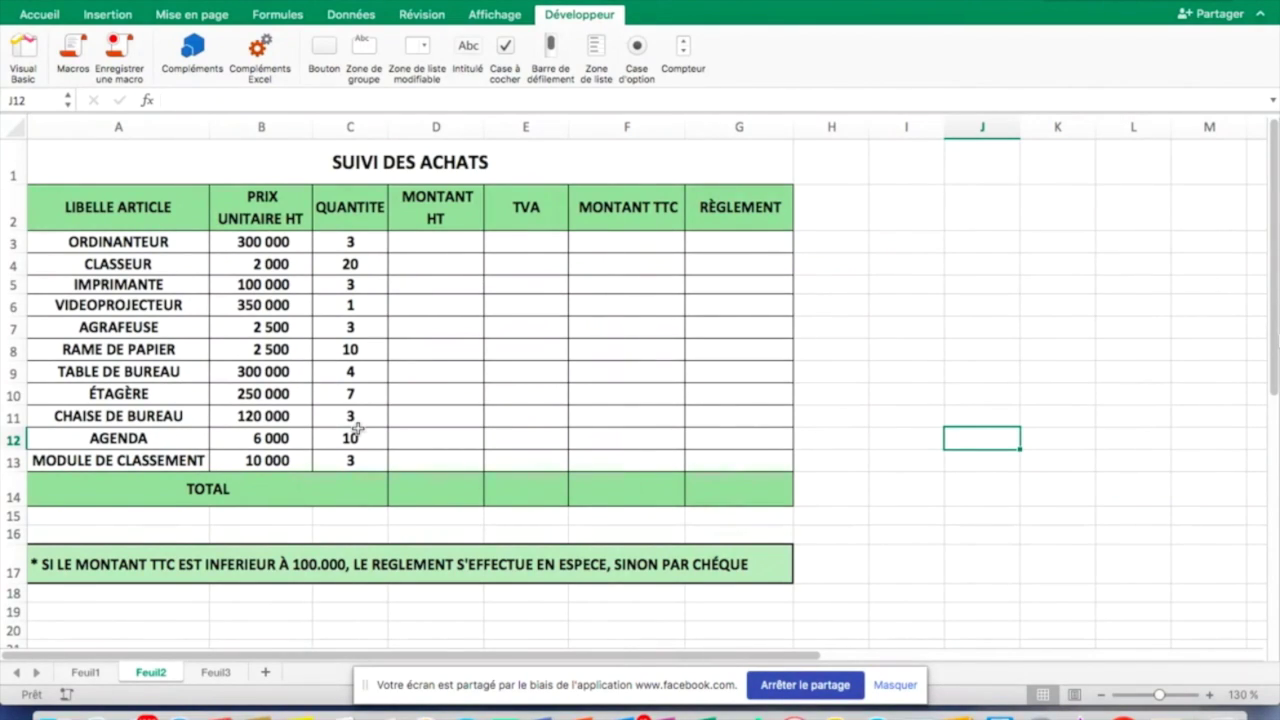
scroll(343, 344, "down", 2)
scroll(343, 344, "up", 2)
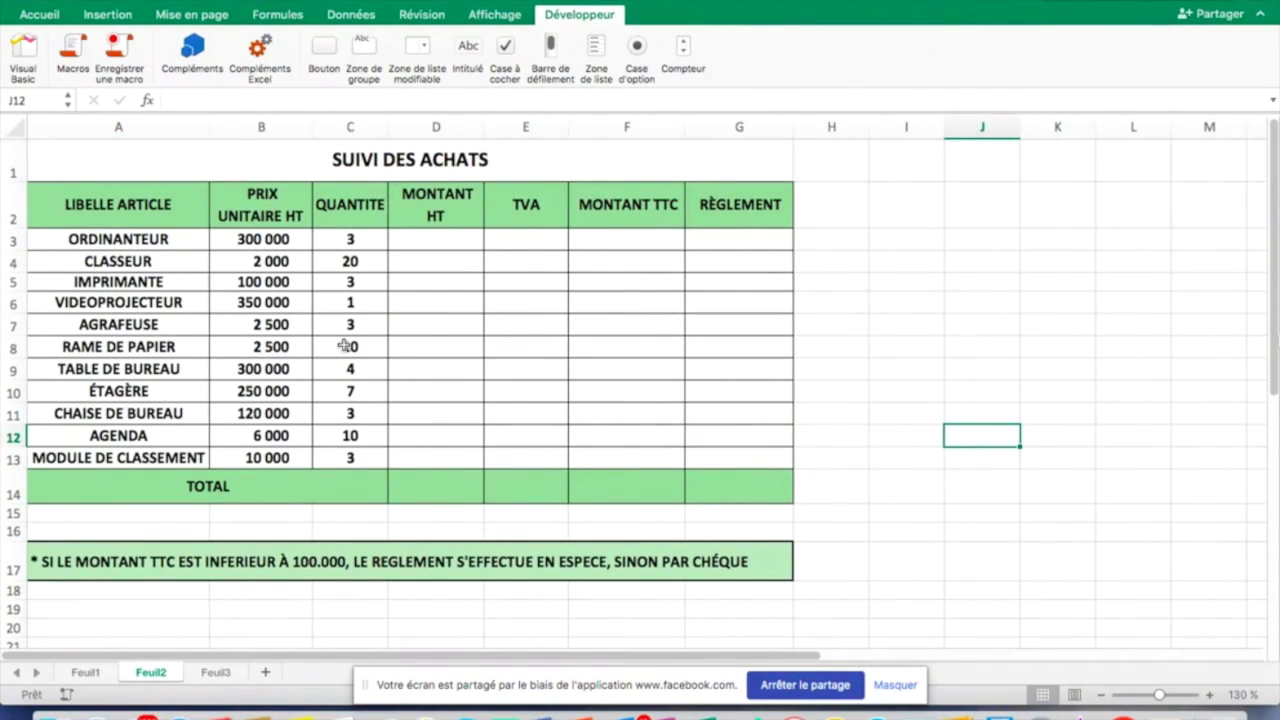
left_click(86, 672)
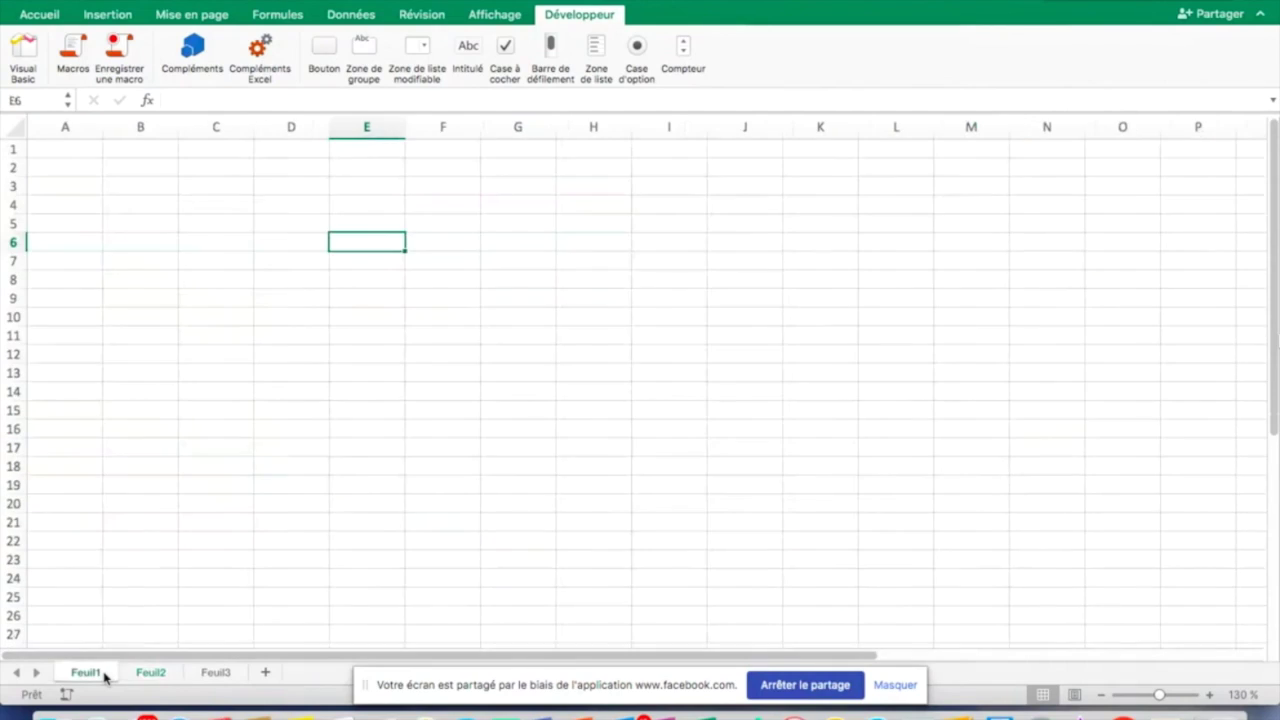
left_click(144, 675)
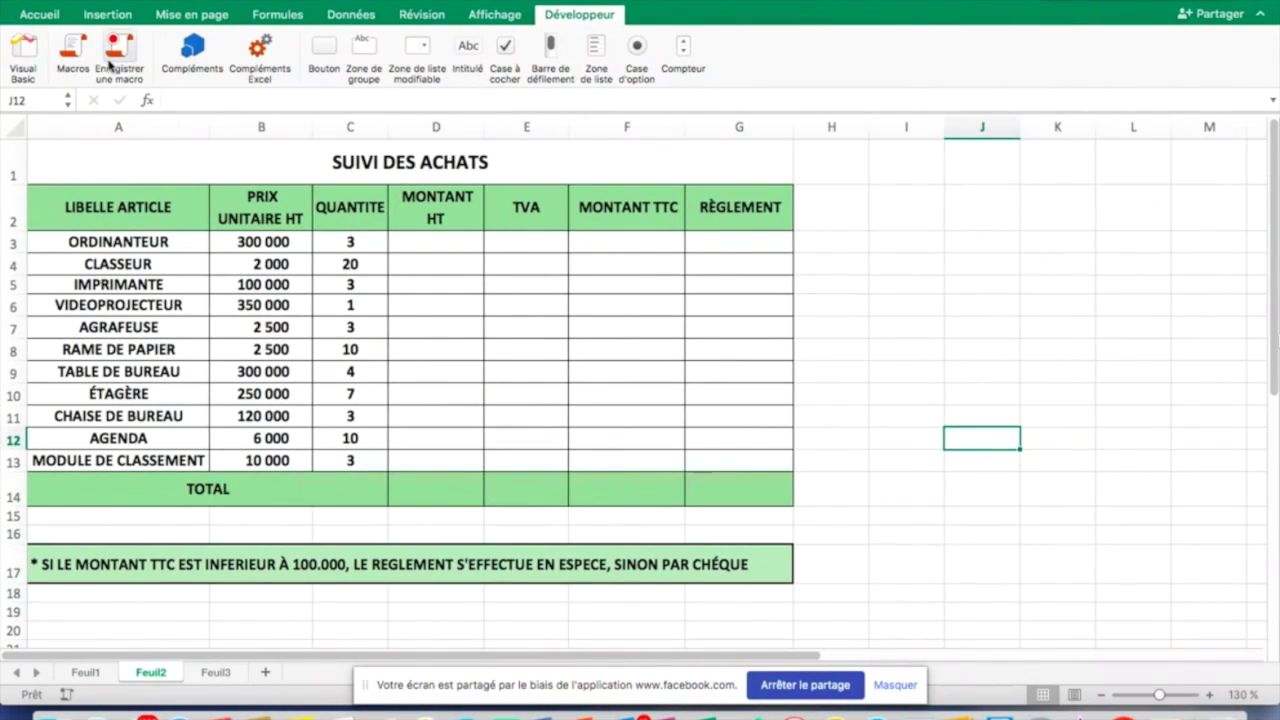
Step: Select the purchase table A1:G14 and view the border options and table insertion command without applying any
left_click_drag(52, 165, 740, 495)
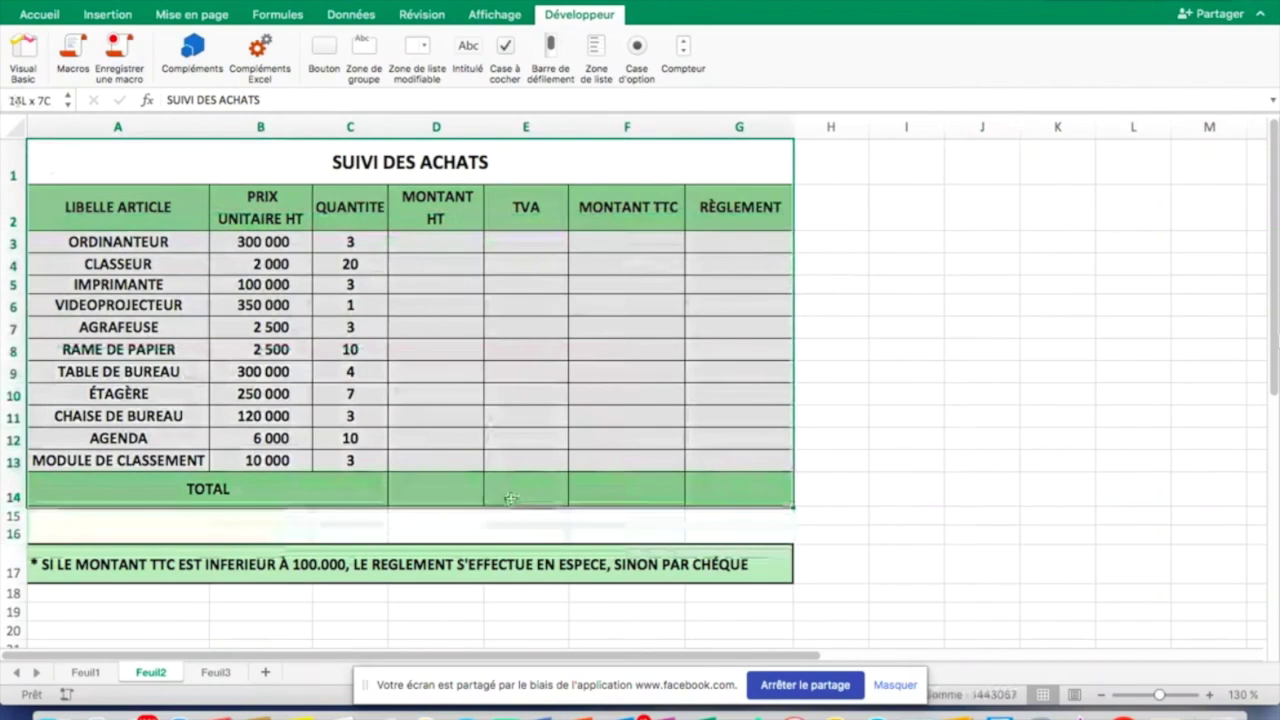
left_click(57, 18)
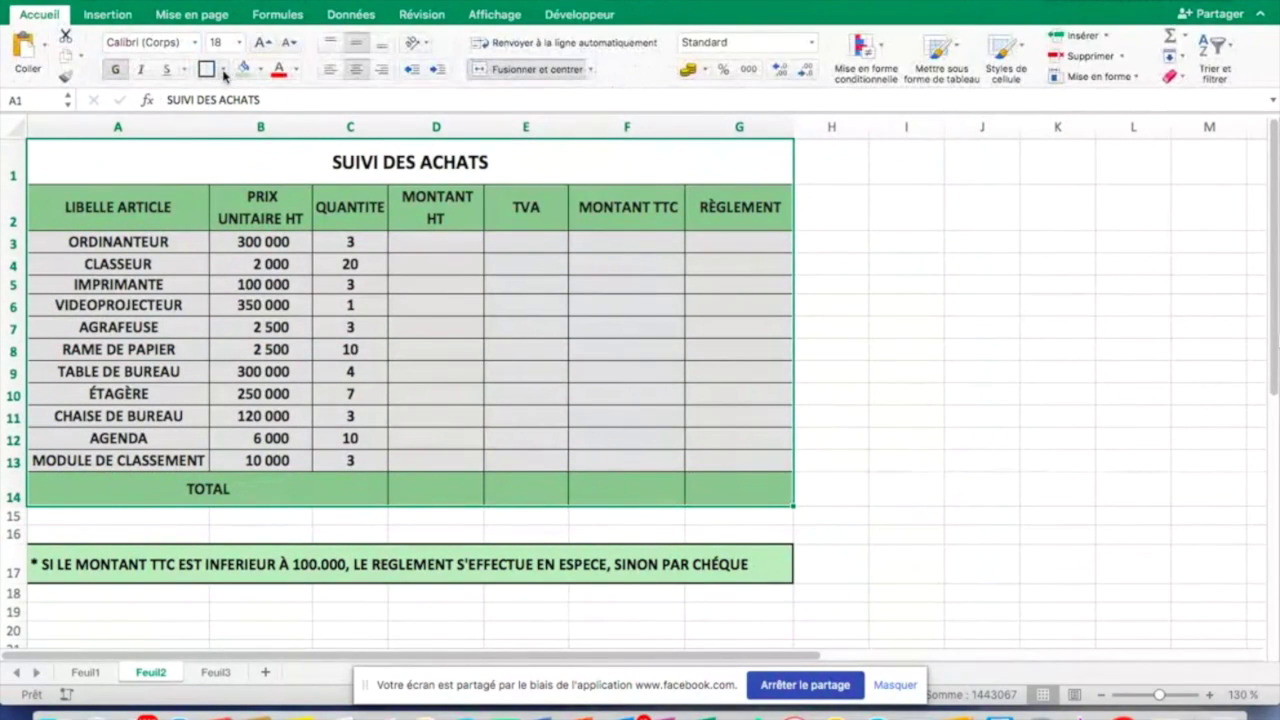
left_click(223, 69)
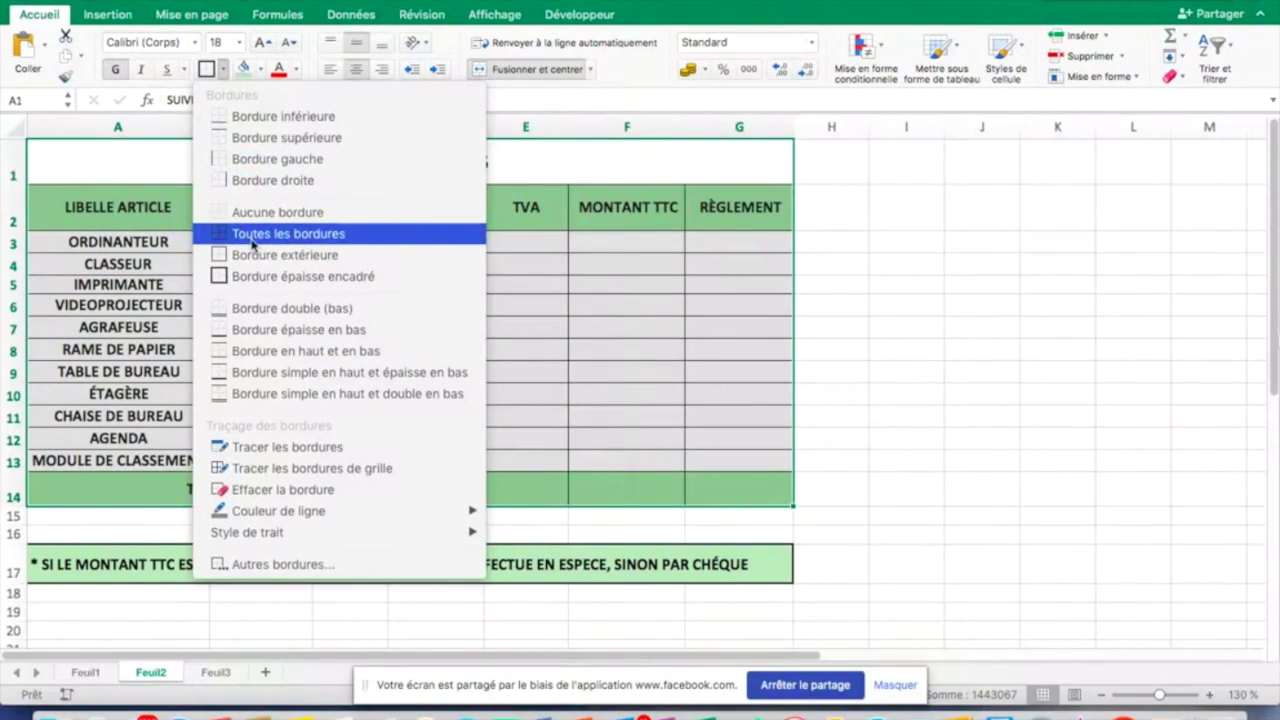
left_click(571, 260)
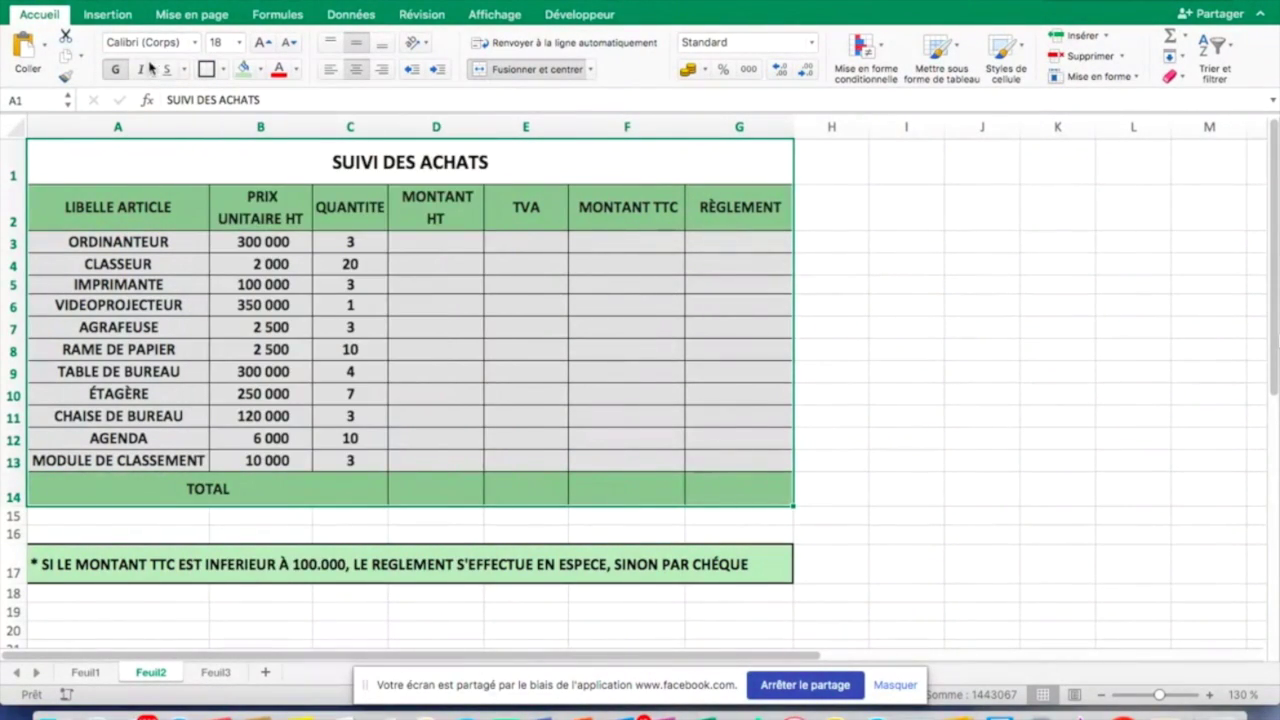
left_click(110, 15)
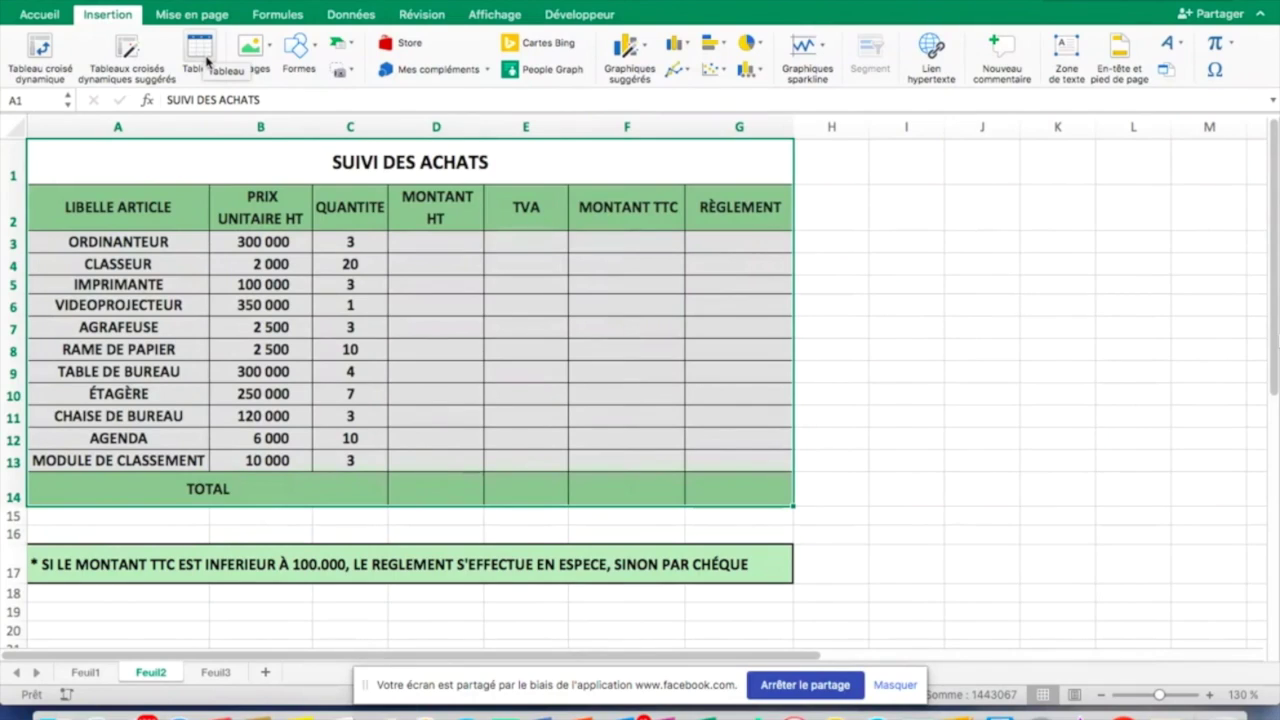
Step: Examine the purchase table's unit prices, quantities and column headers through to RÈGLEMENT
left_click(350, 264)
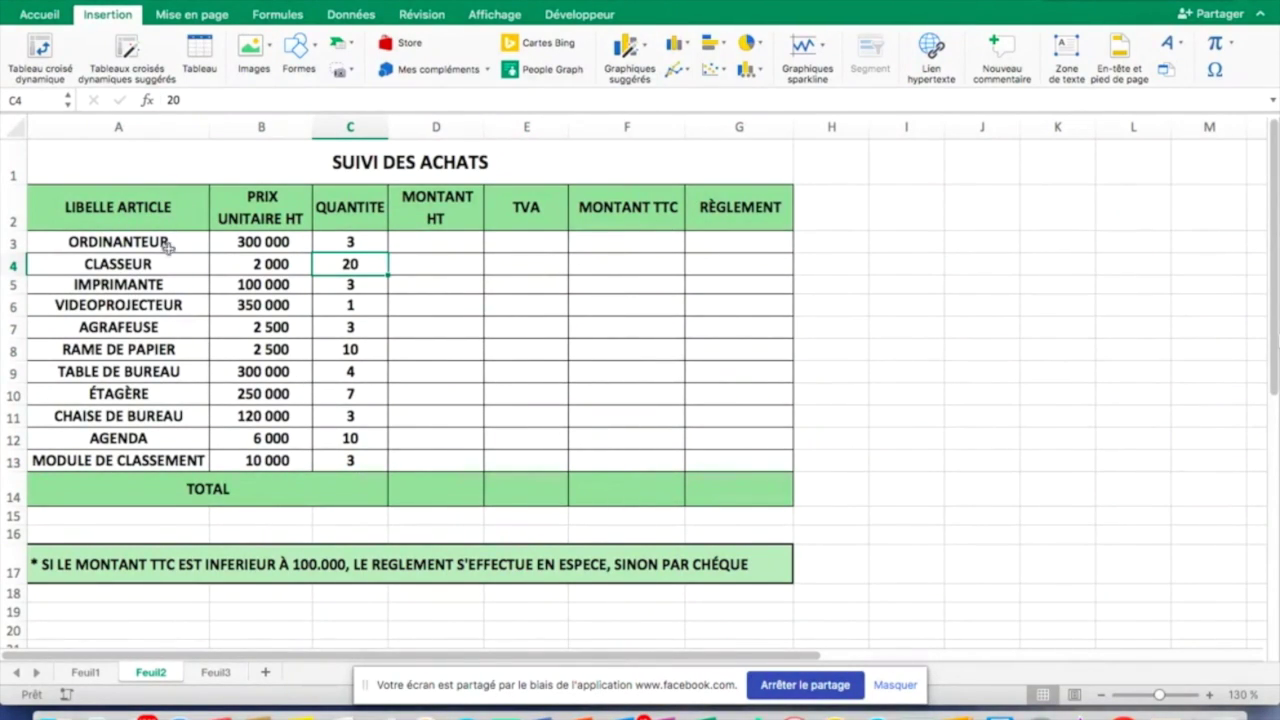
left_click(273, 209)
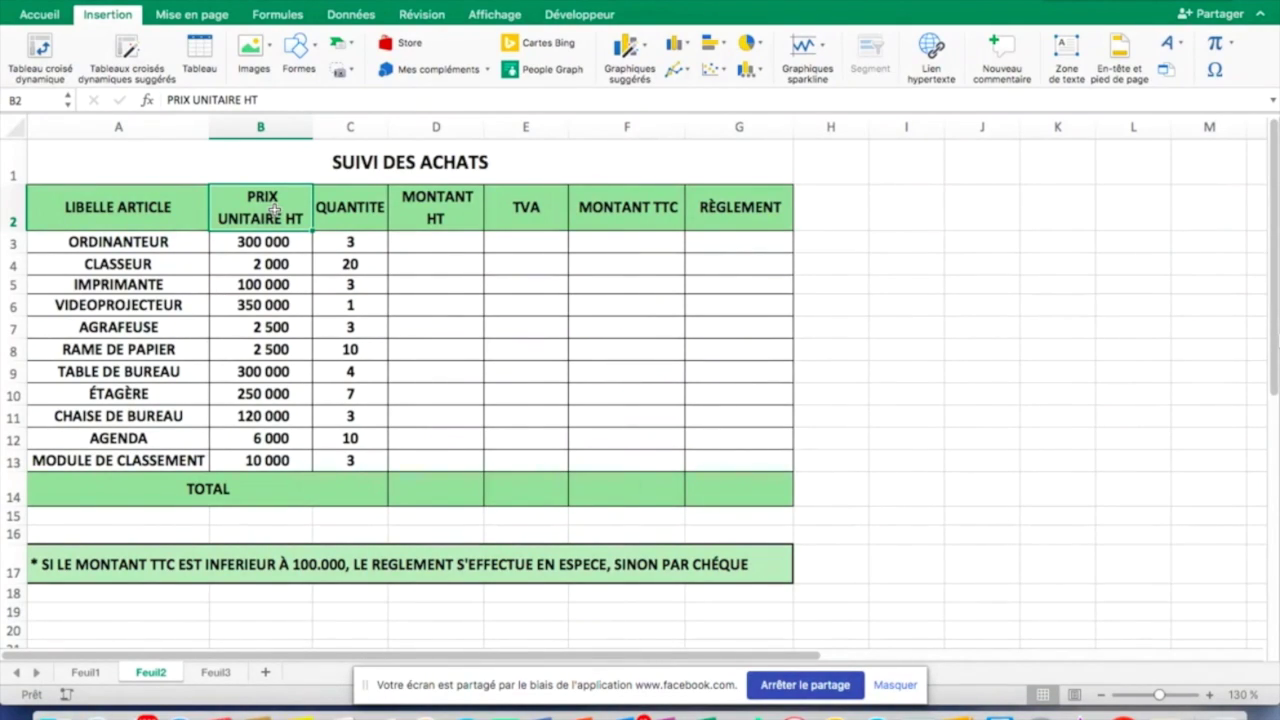
left_click(258, 287)
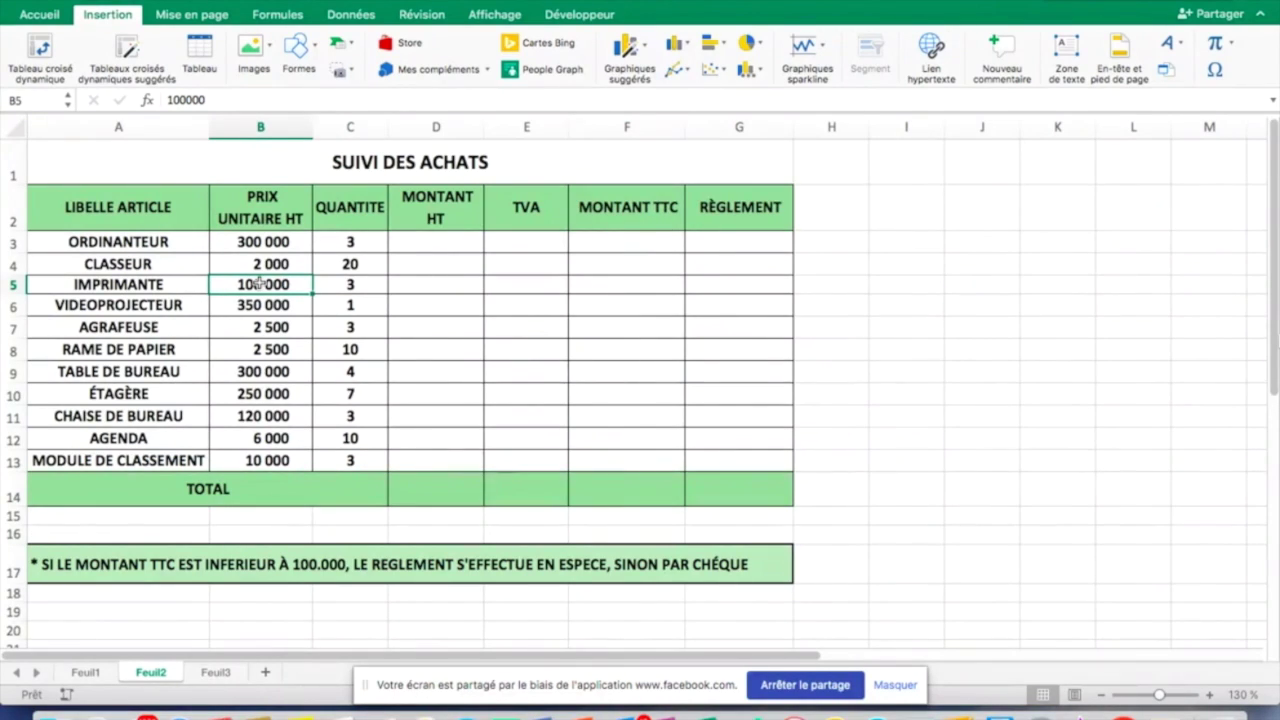
left_click(258, 241)
left_click(346, 225)
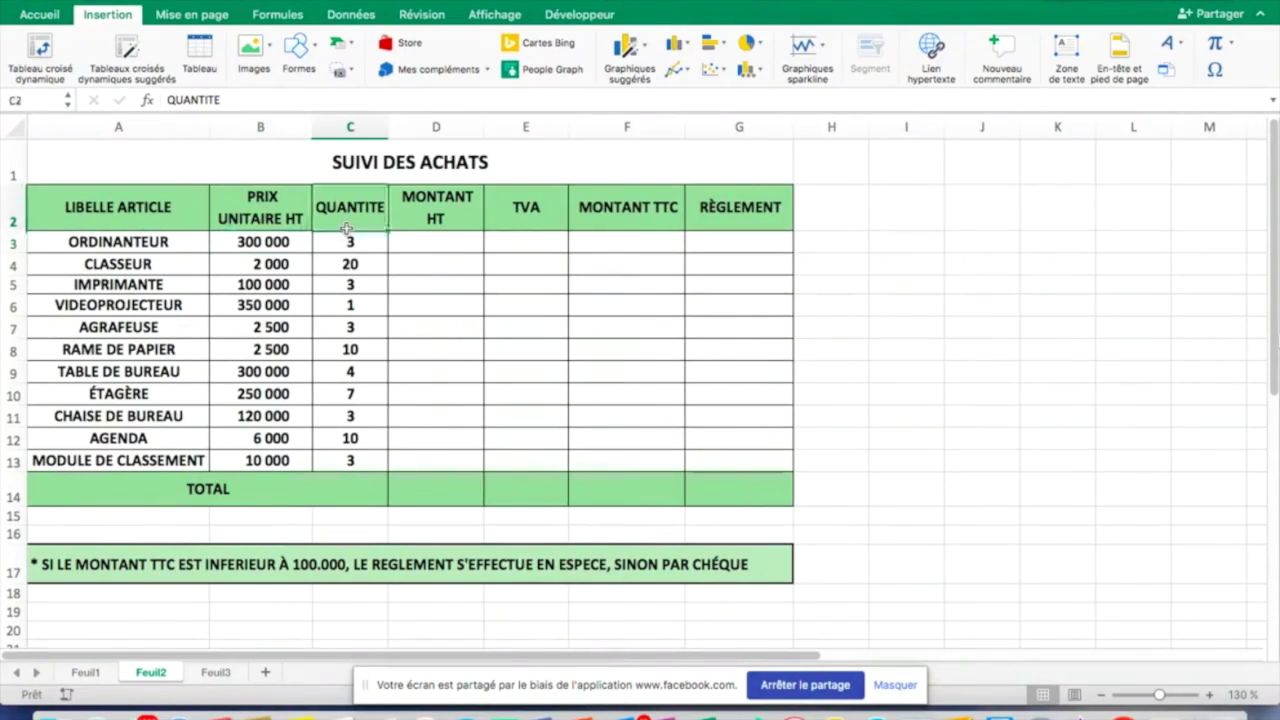
left_click(419, 224)
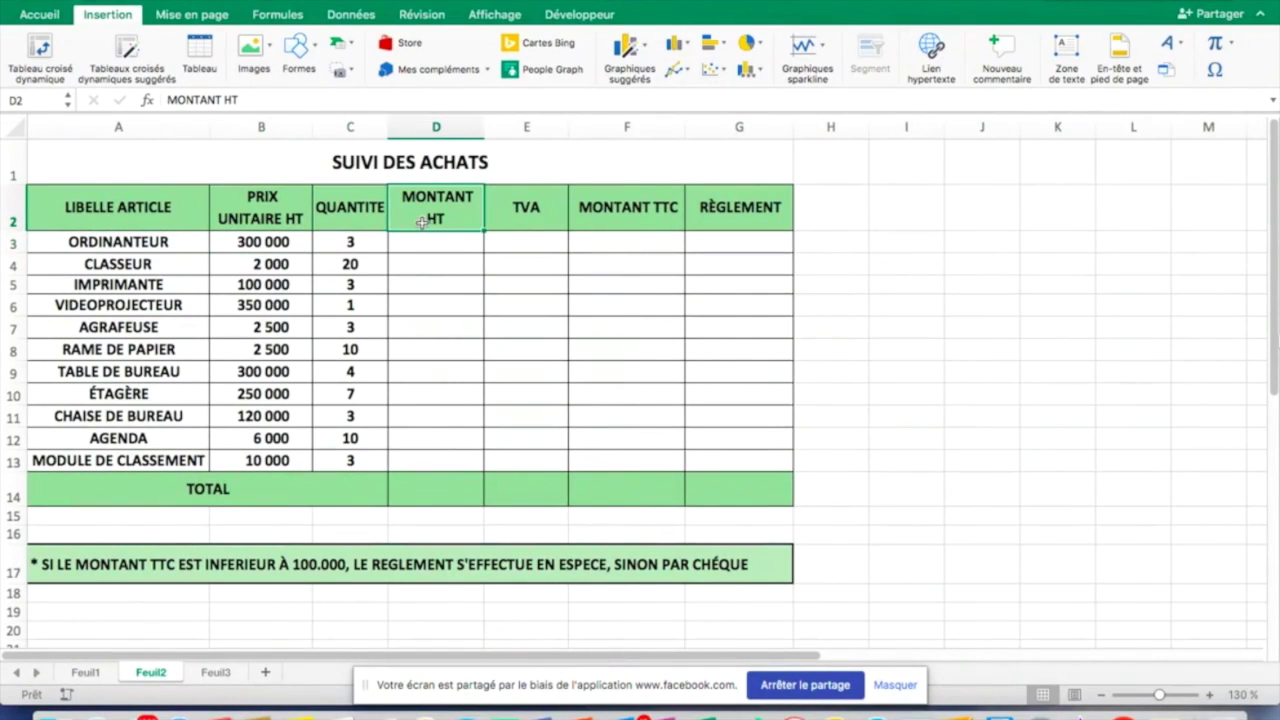
left_click(540, 220)
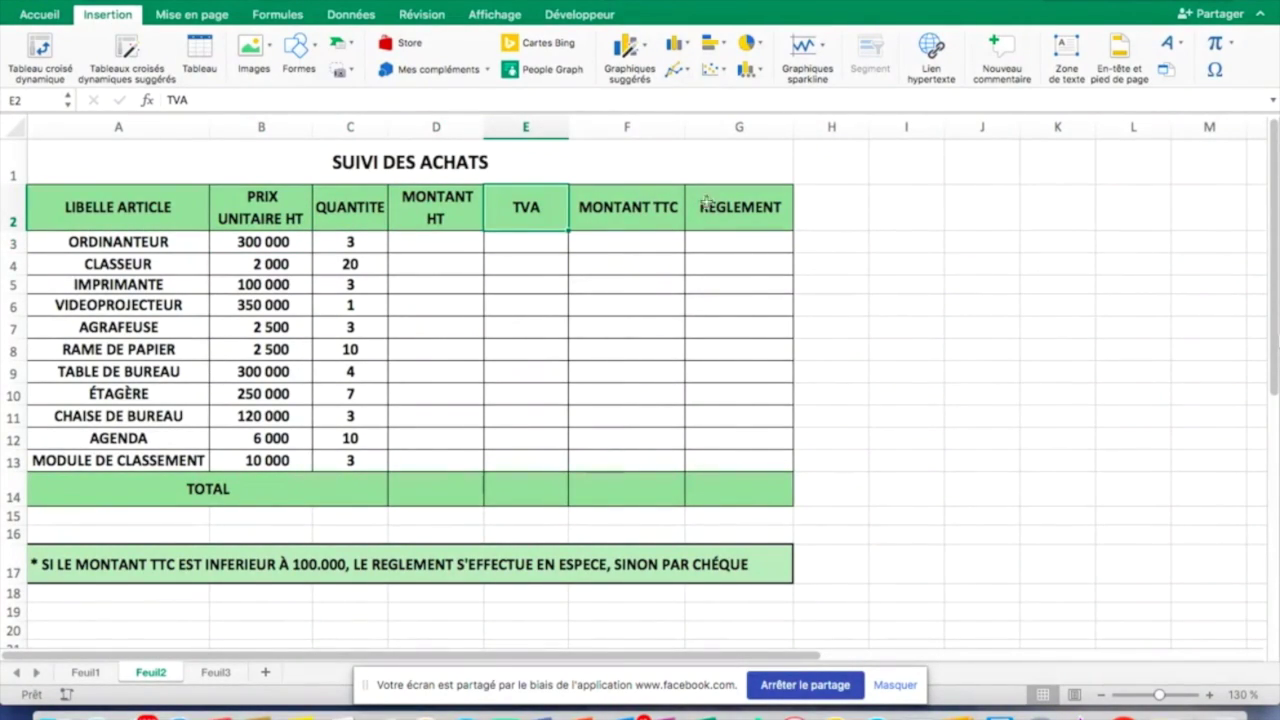
left_click(732, 205)
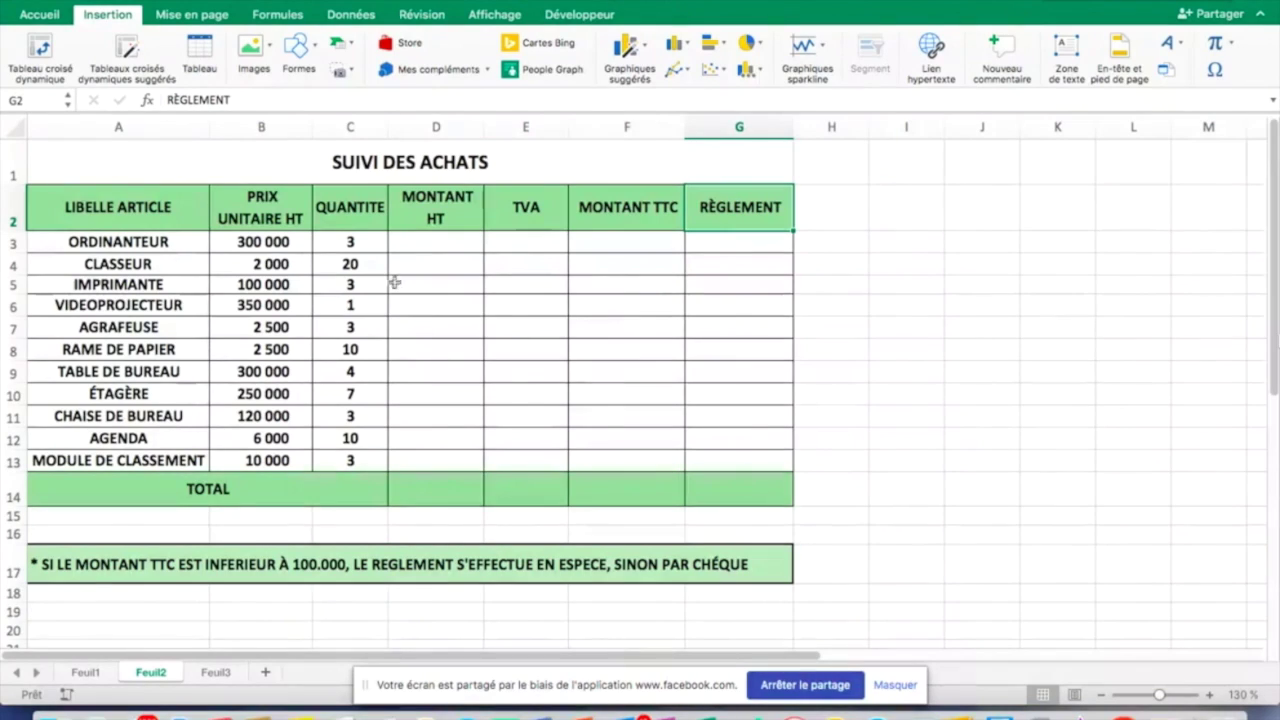
Step: Calculate the MONTANT HT for ORDINANTEUR in D3 with the formula =B3*C3
left_click(419, 244)
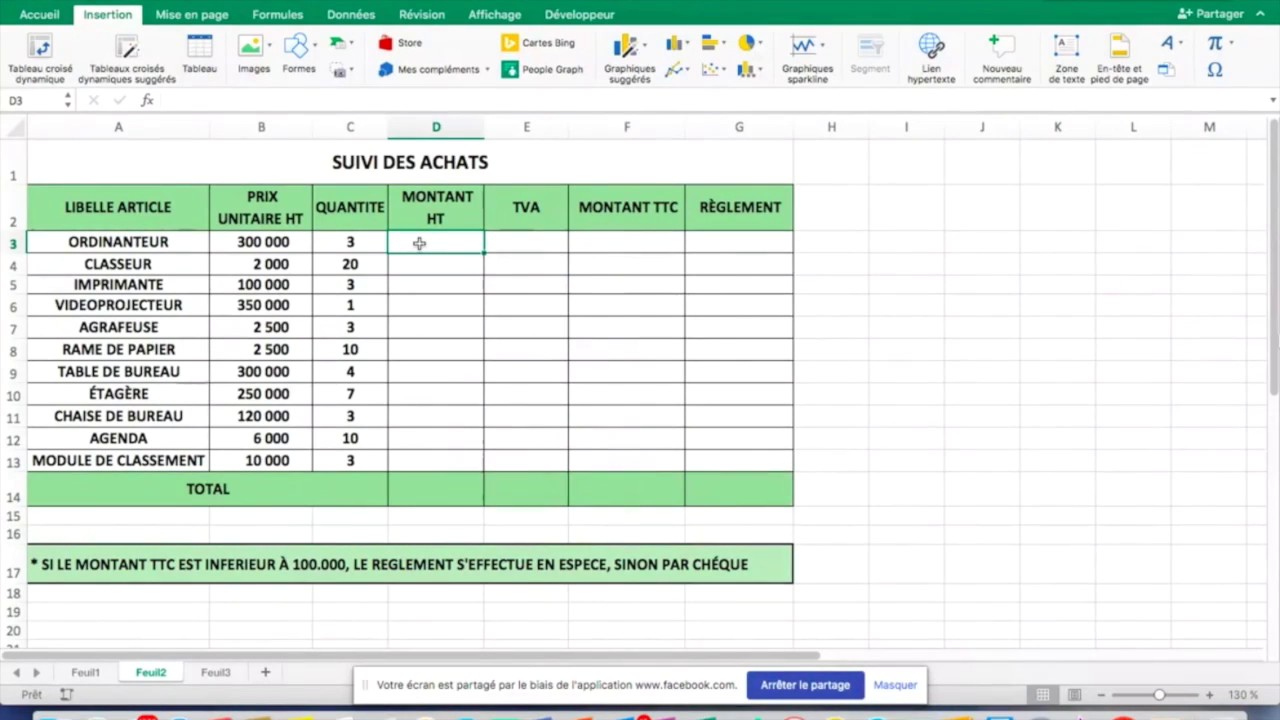
type("=")
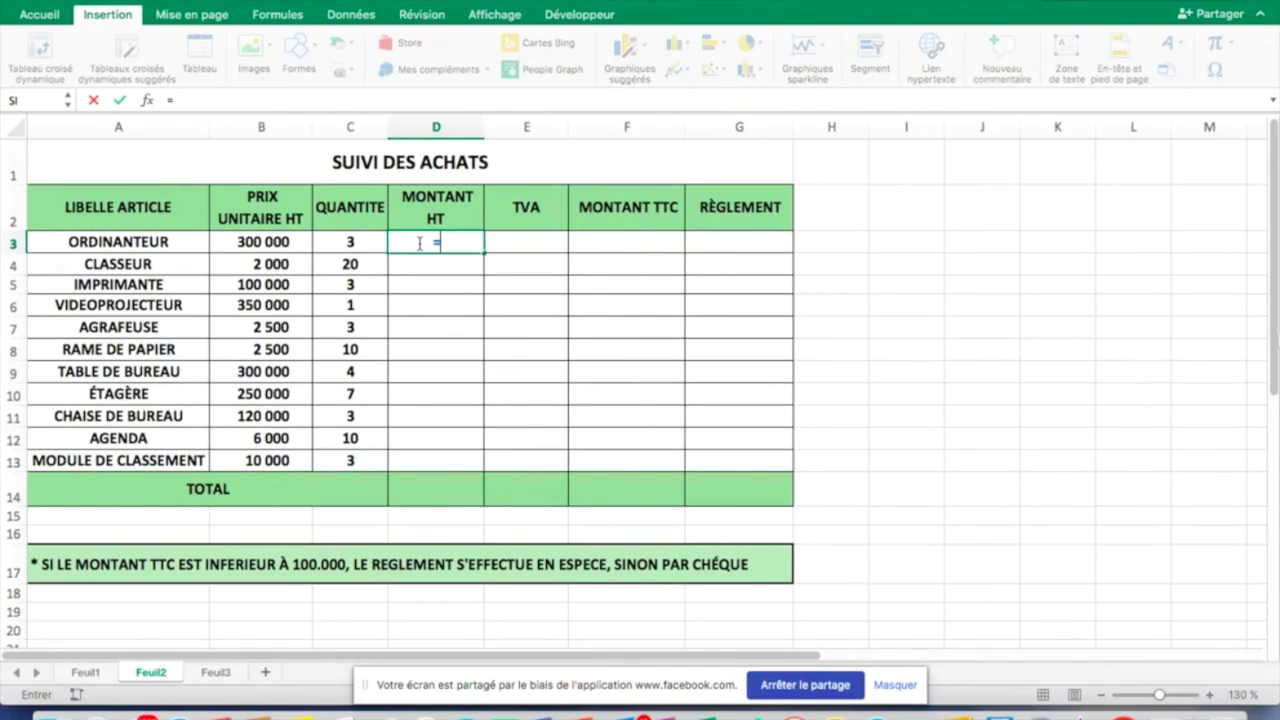
left_click(268, 242)
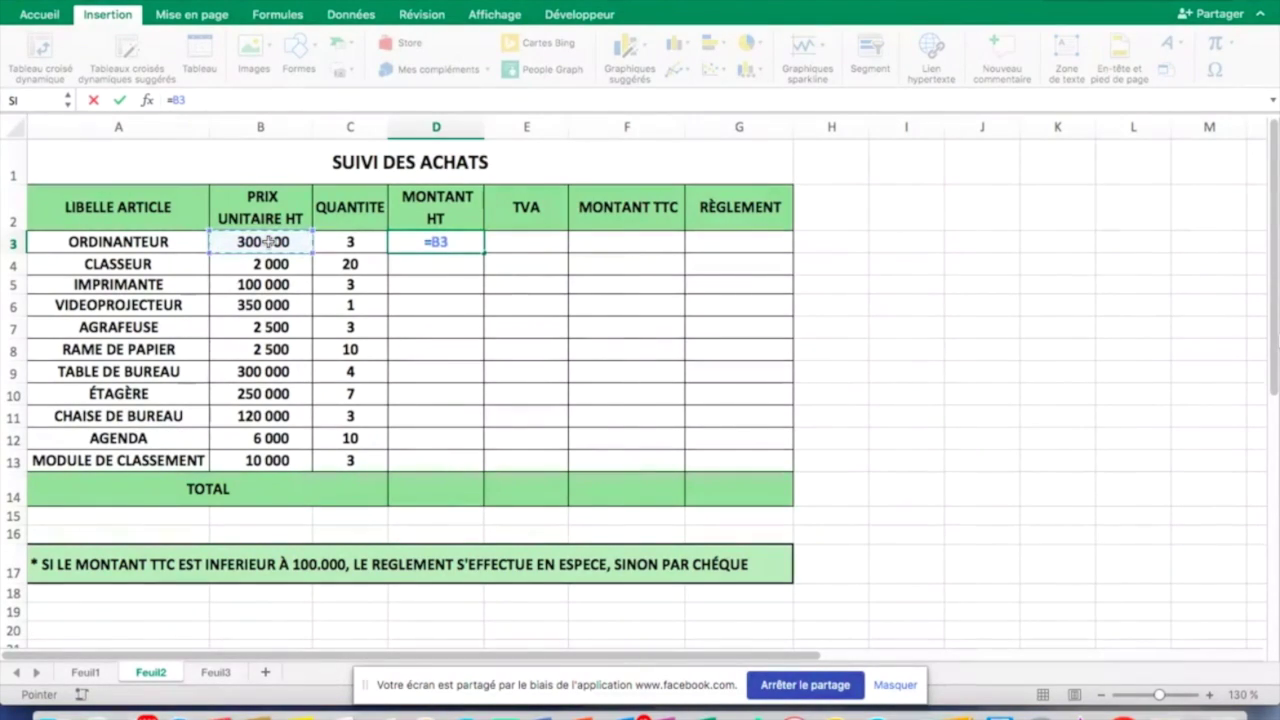
type("*")
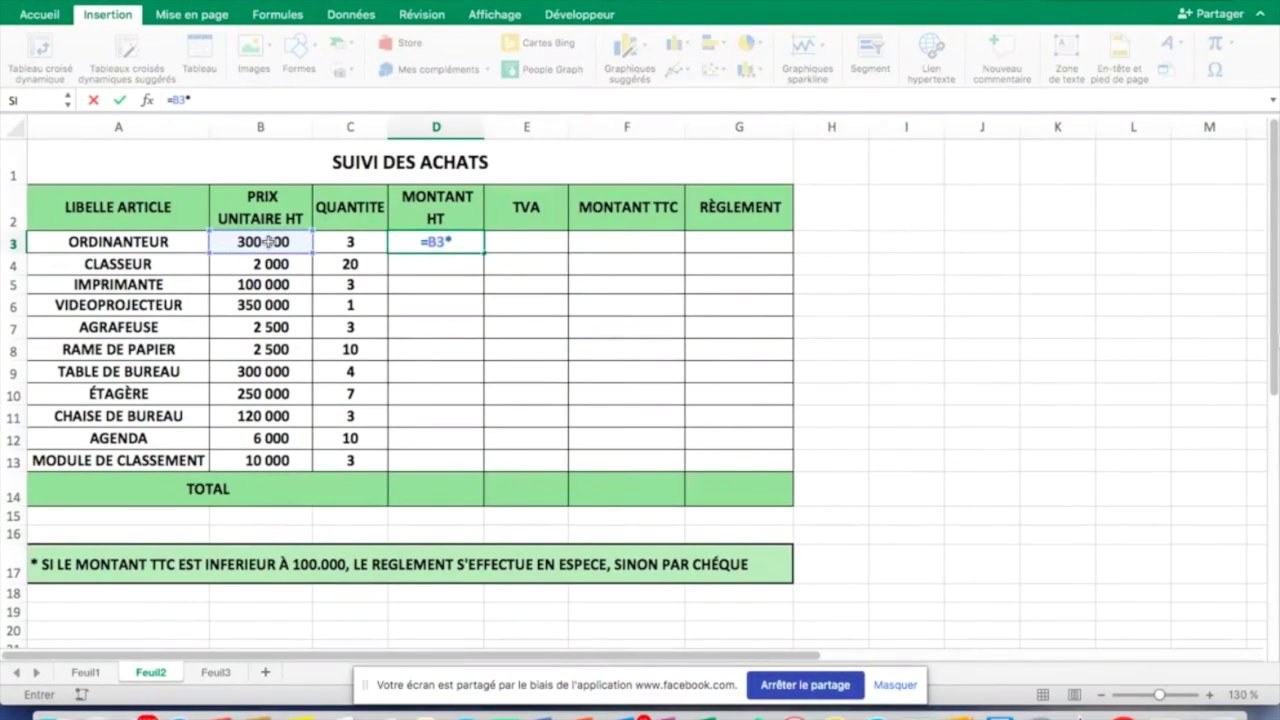
left_click(343, 241)
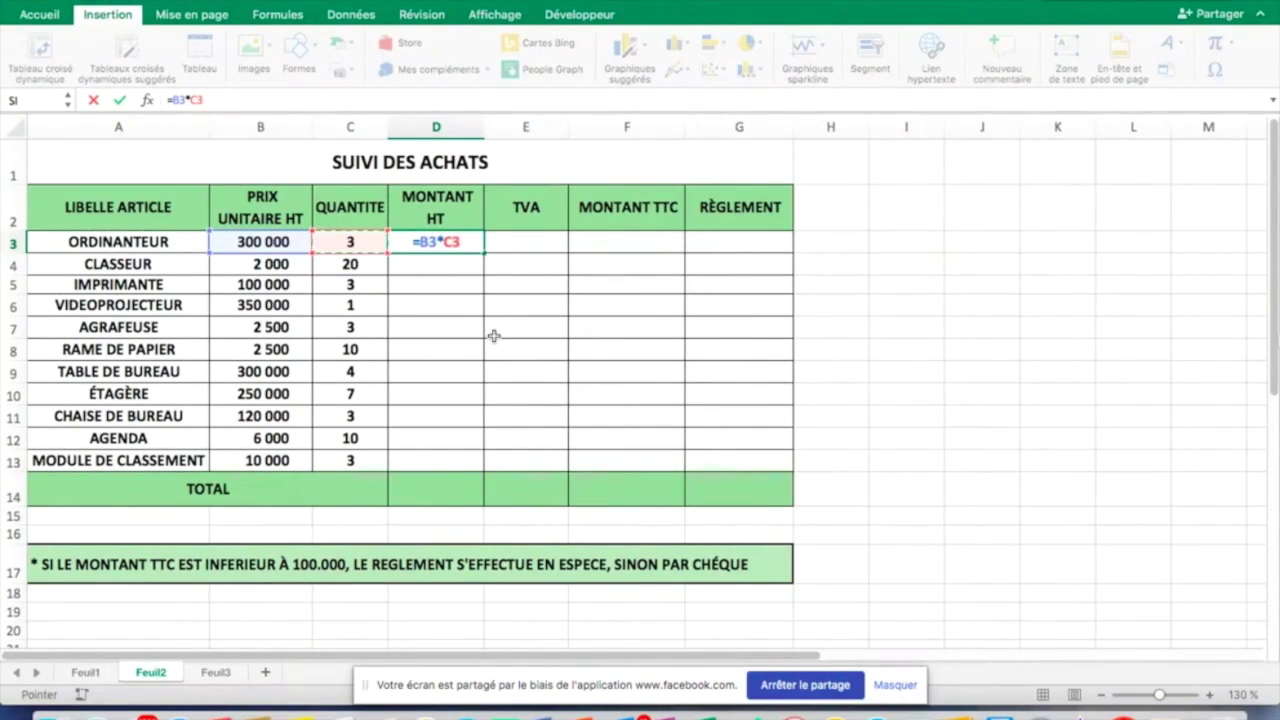
key("Return")
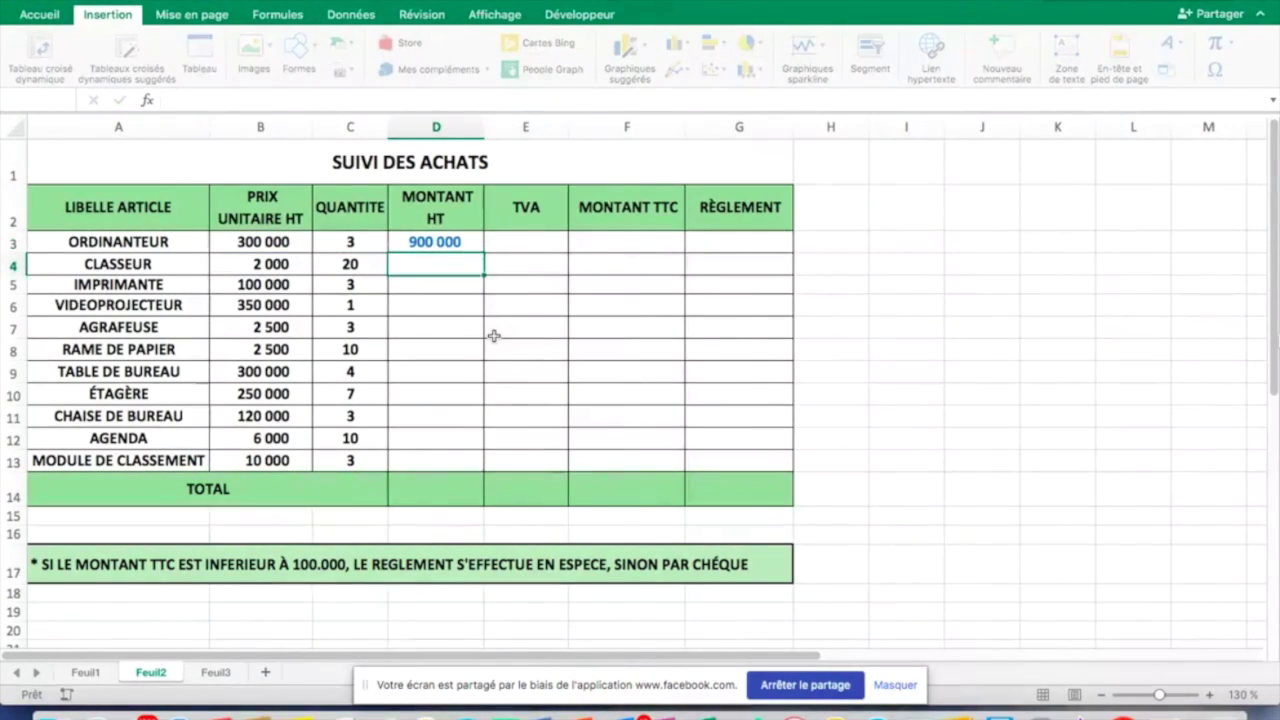
left_click(433, 242)
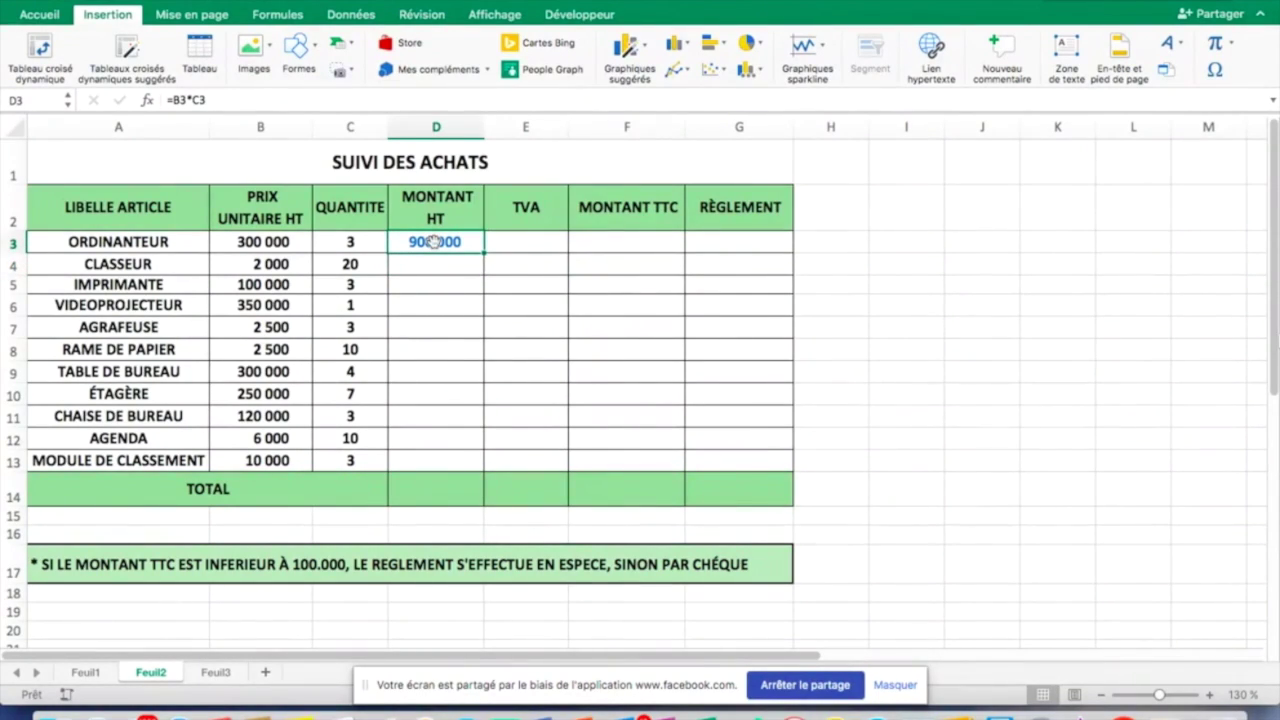
Step: Calculate the TVA for ORDINANTEUR in E3 with the formula =D3*18%
left_click(513, 240)
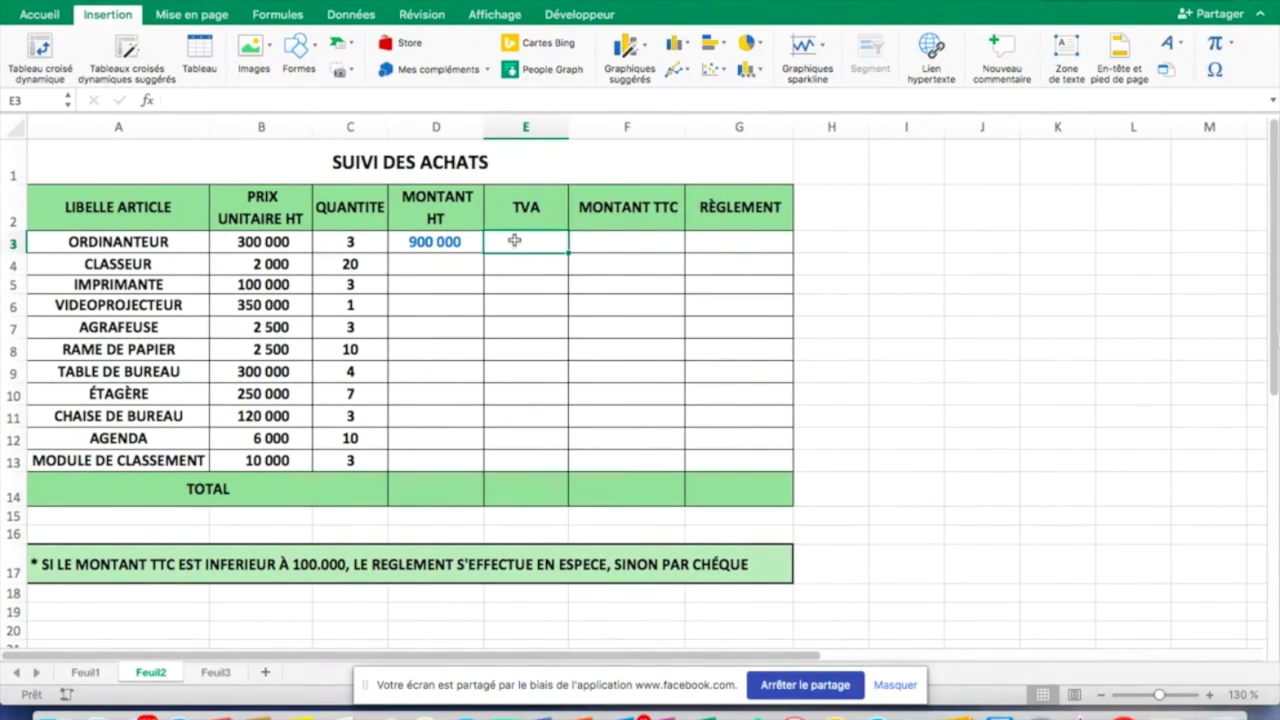
type("=")
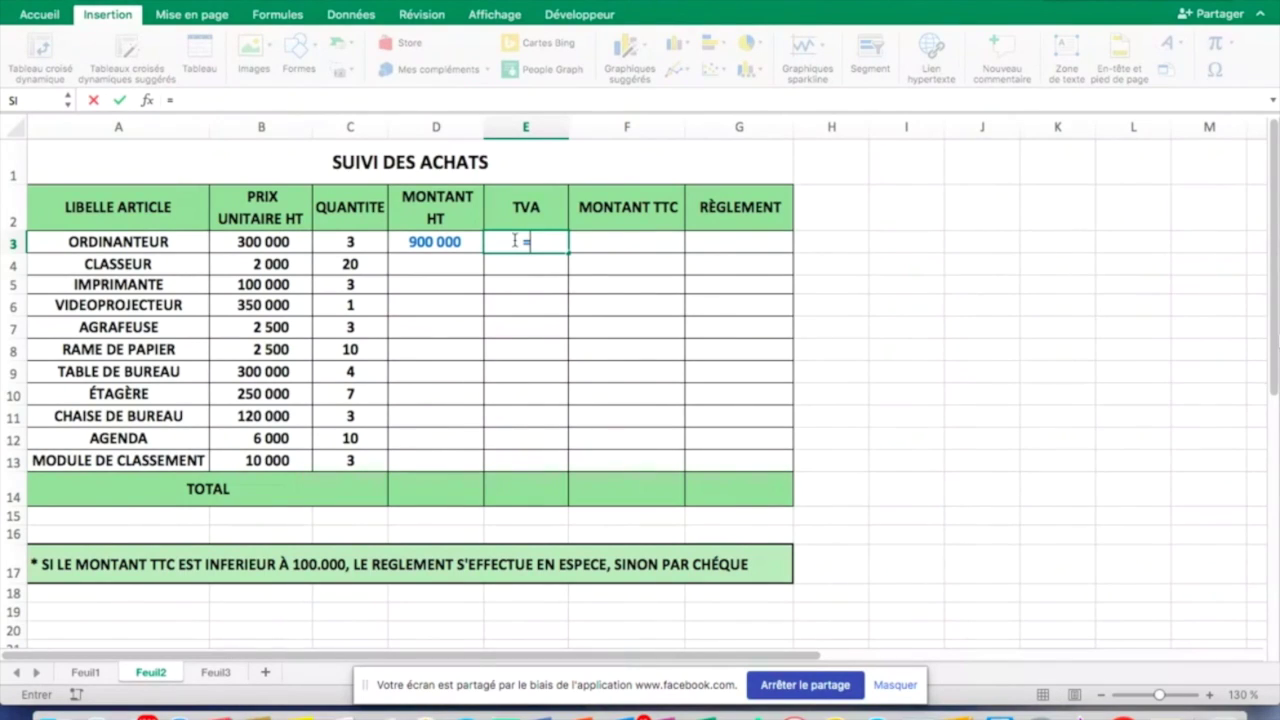
left_click(450, 241)
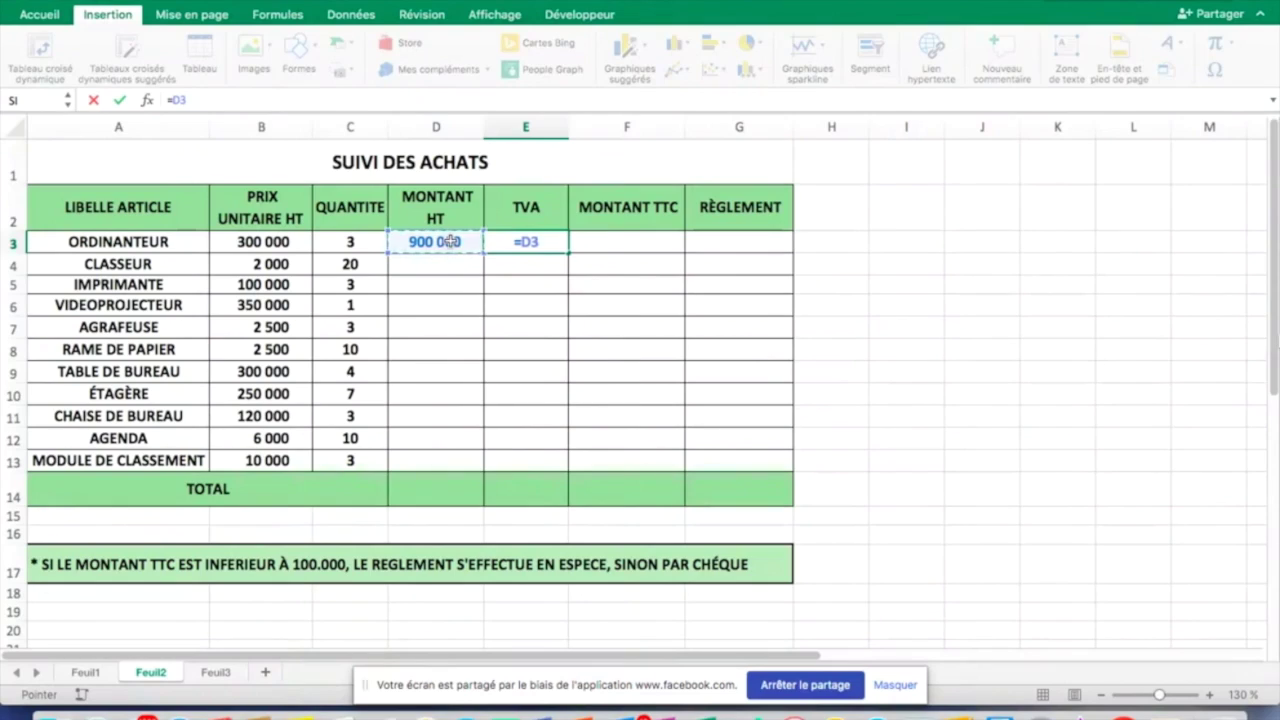
type("*1")
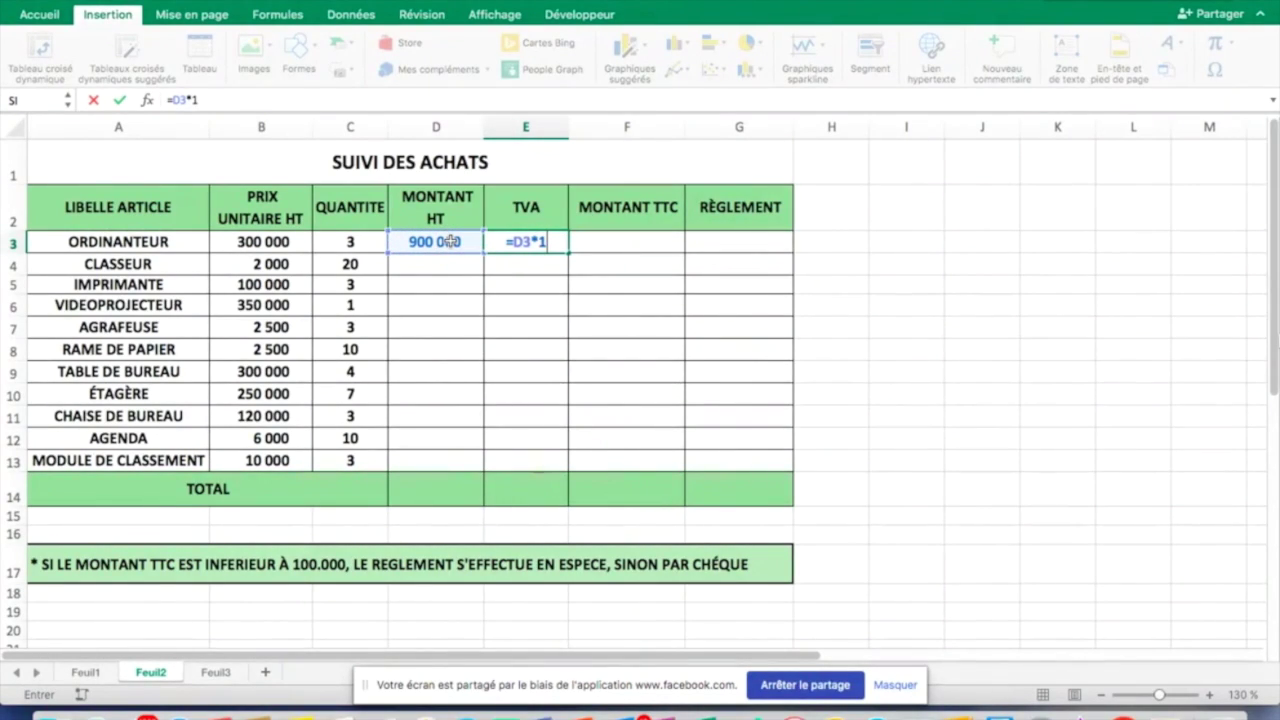
type("8%")
key("Return")
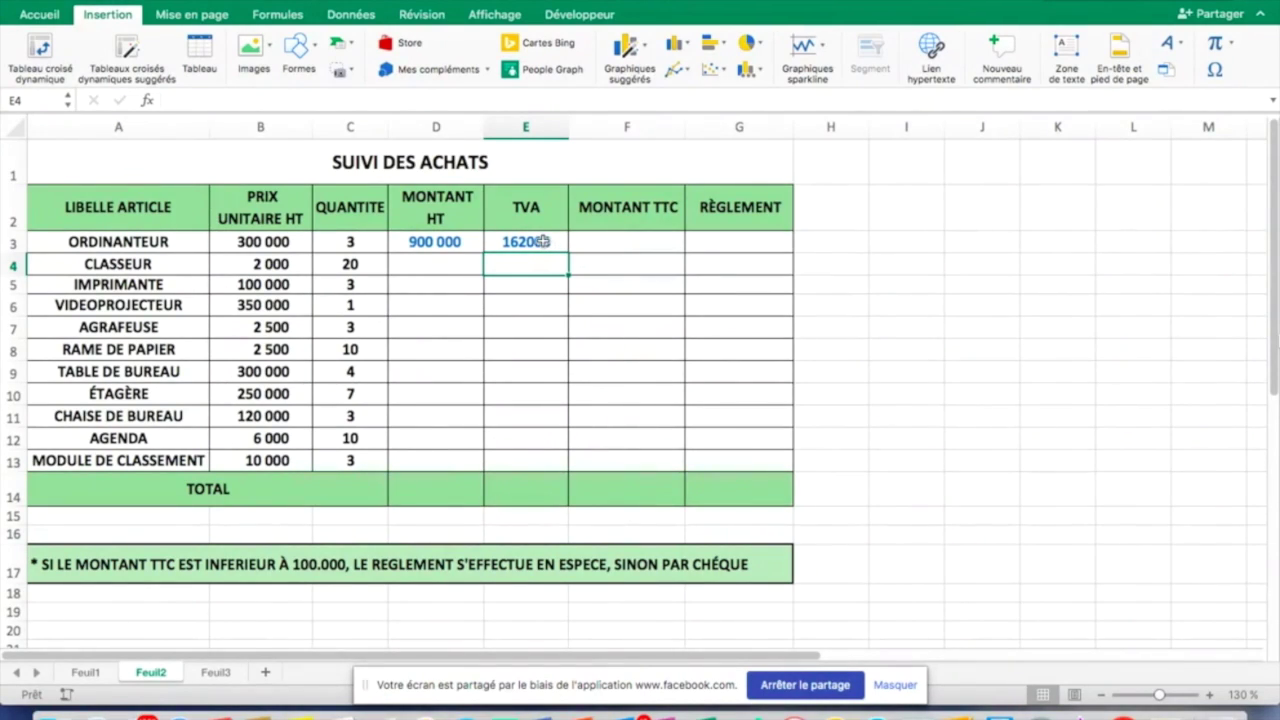
Step: Calculate the MONTANT TTC for ORDINANTEUR in F3 with the formula =D3+E3
left_click(608, 242)
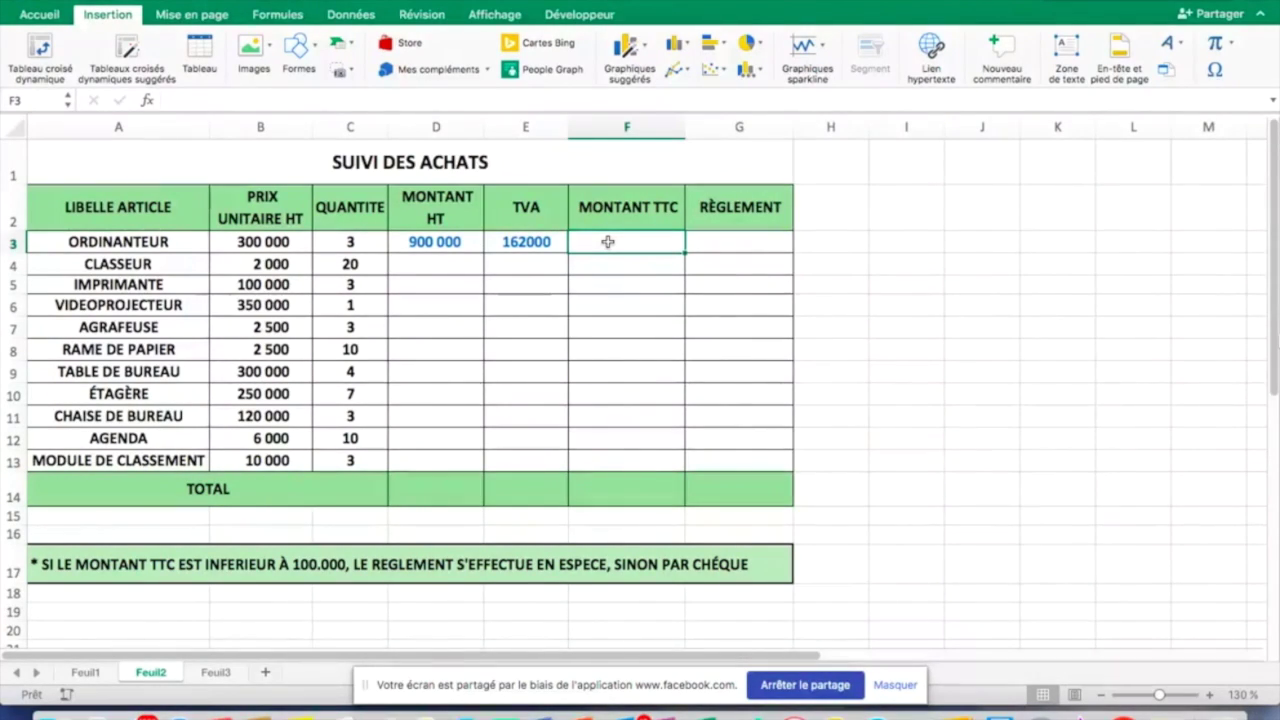
type("=")
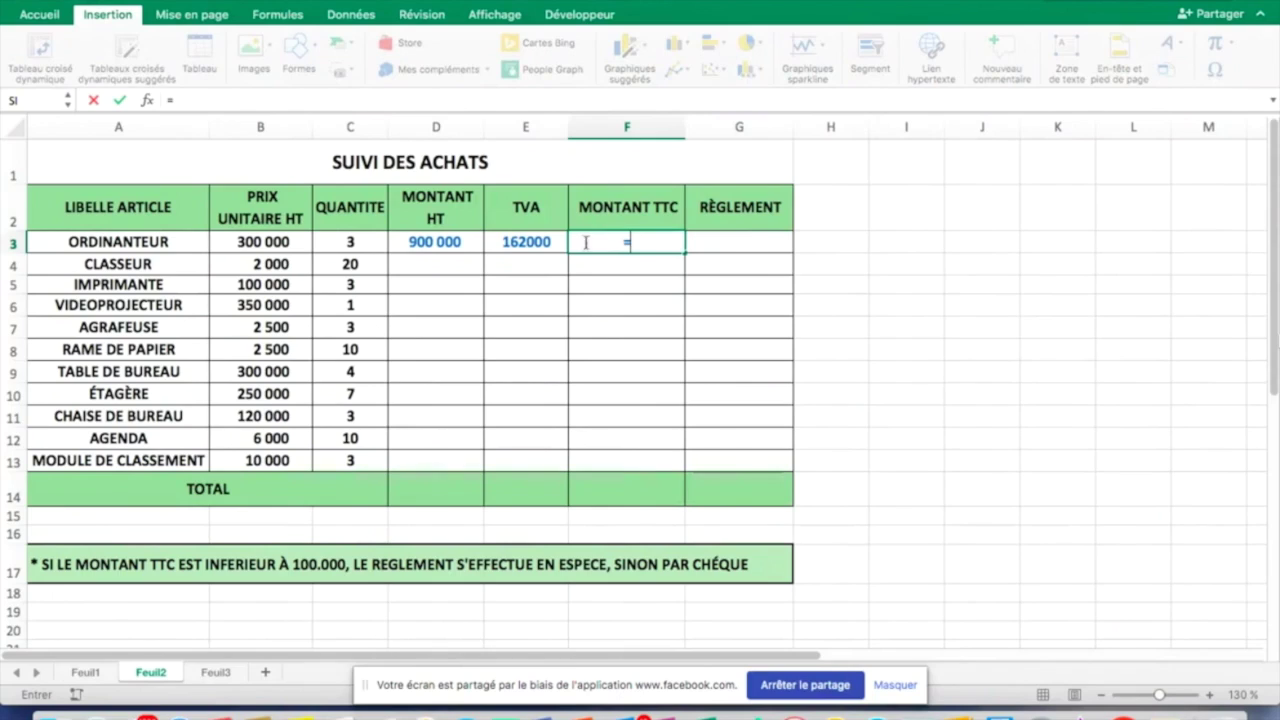
left_click(424, 242)
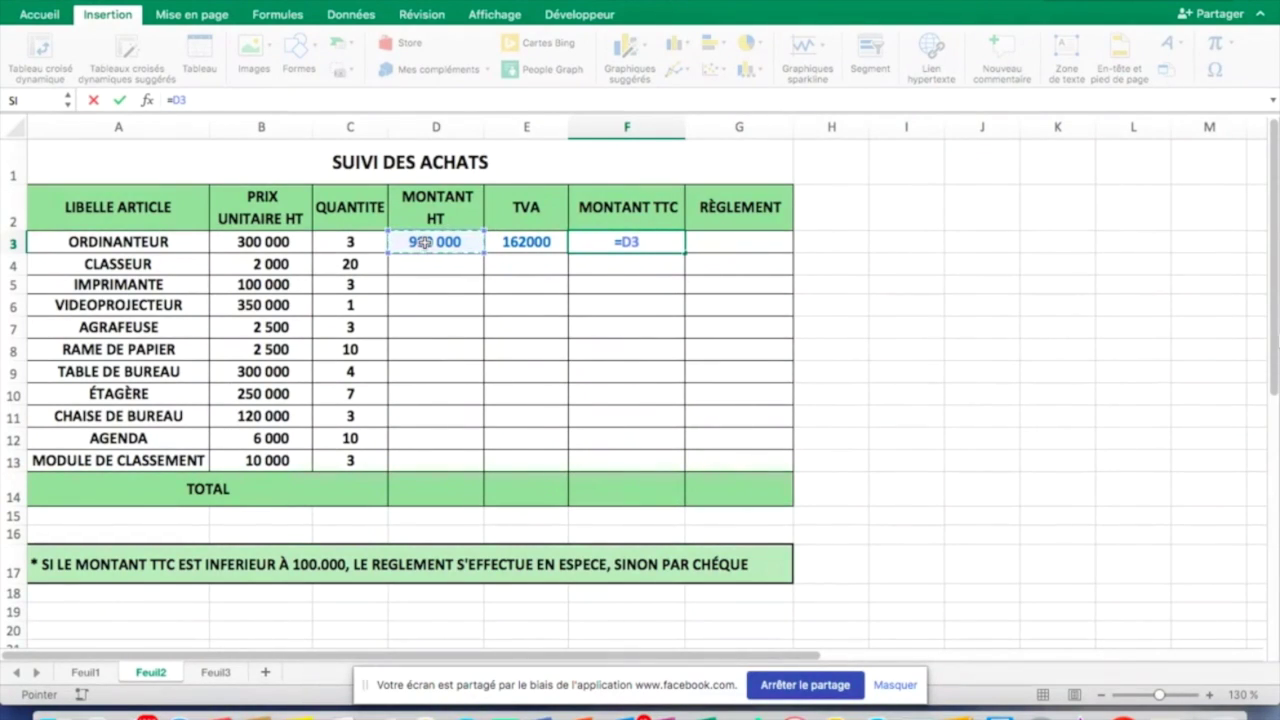
type("+")
left_click(511, 246)
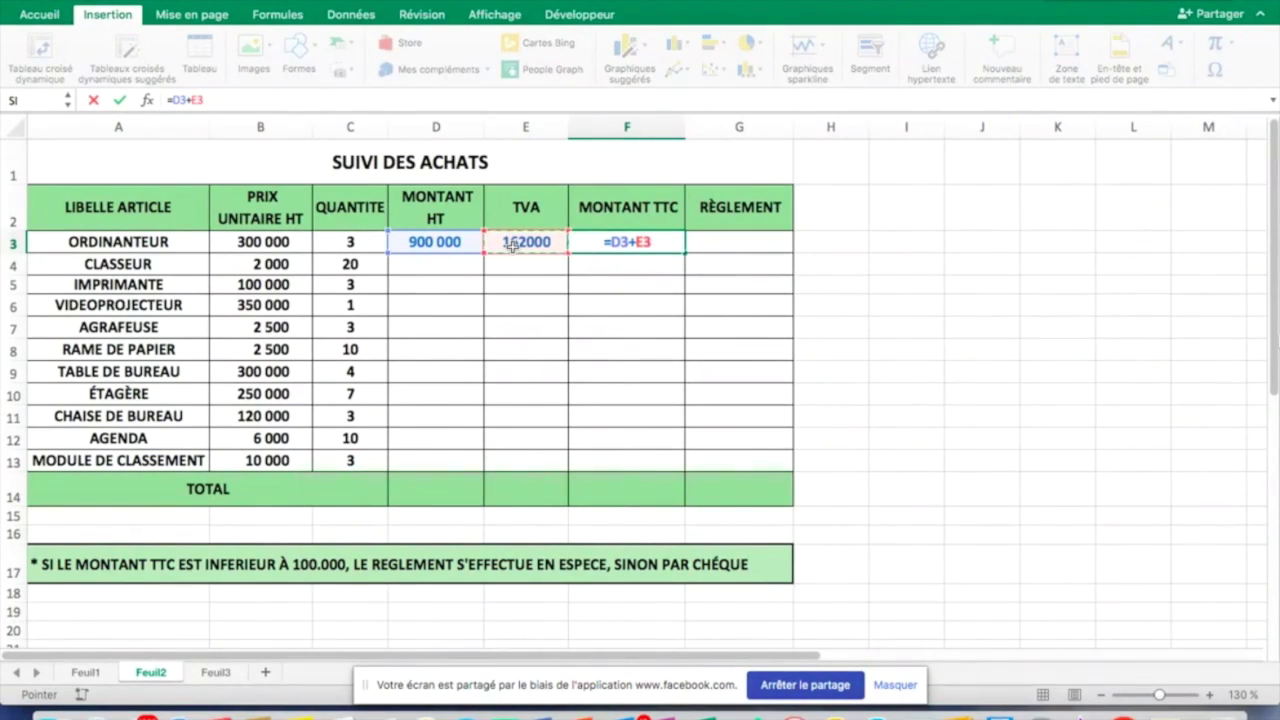
key("Return")
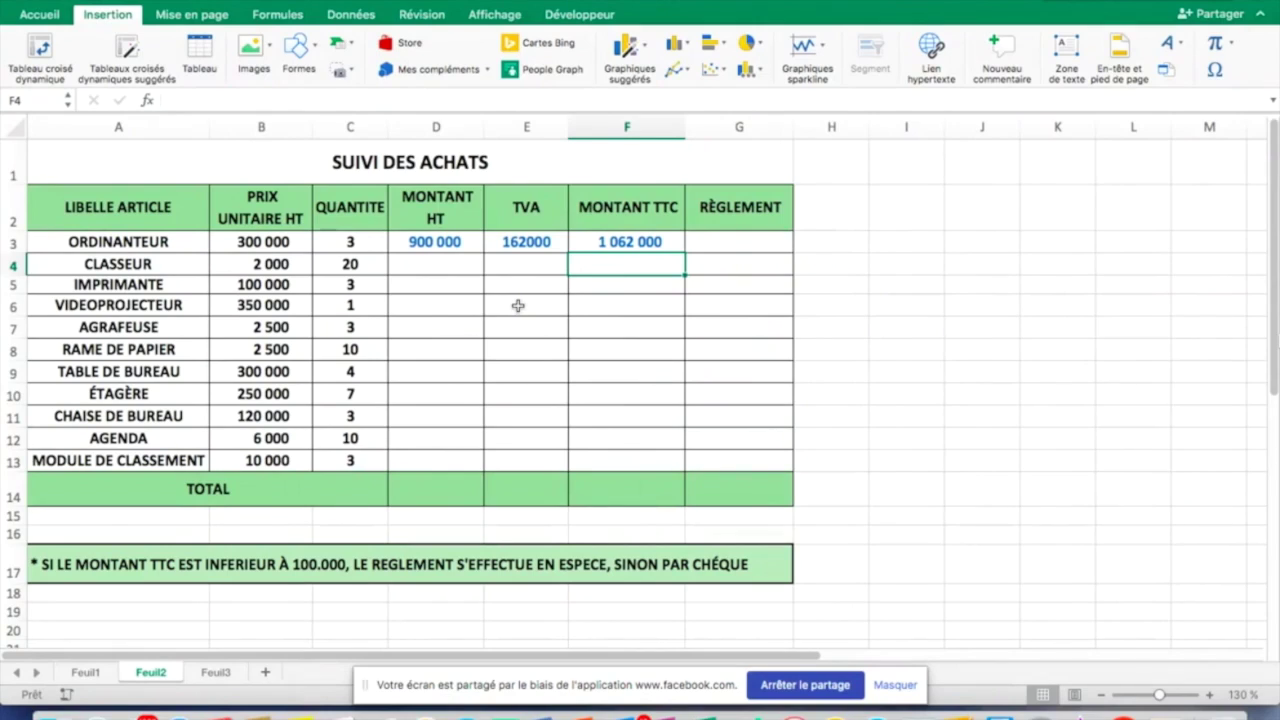
Step: Try extending the MONTANT HT formula from D3 down to D13, and undo the fill
left_click(406, 260)
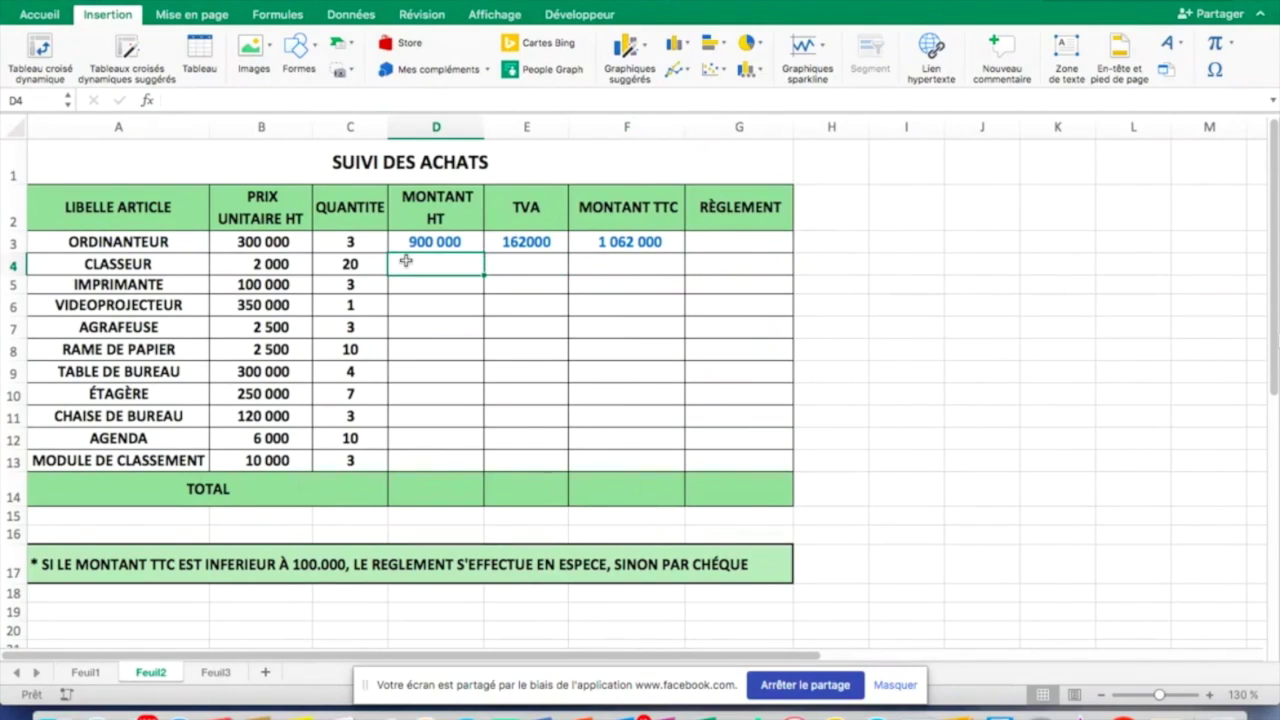
left_click(498, 265)
left_click(577, 265)
left_click_drag(439, 245, 441, 243)
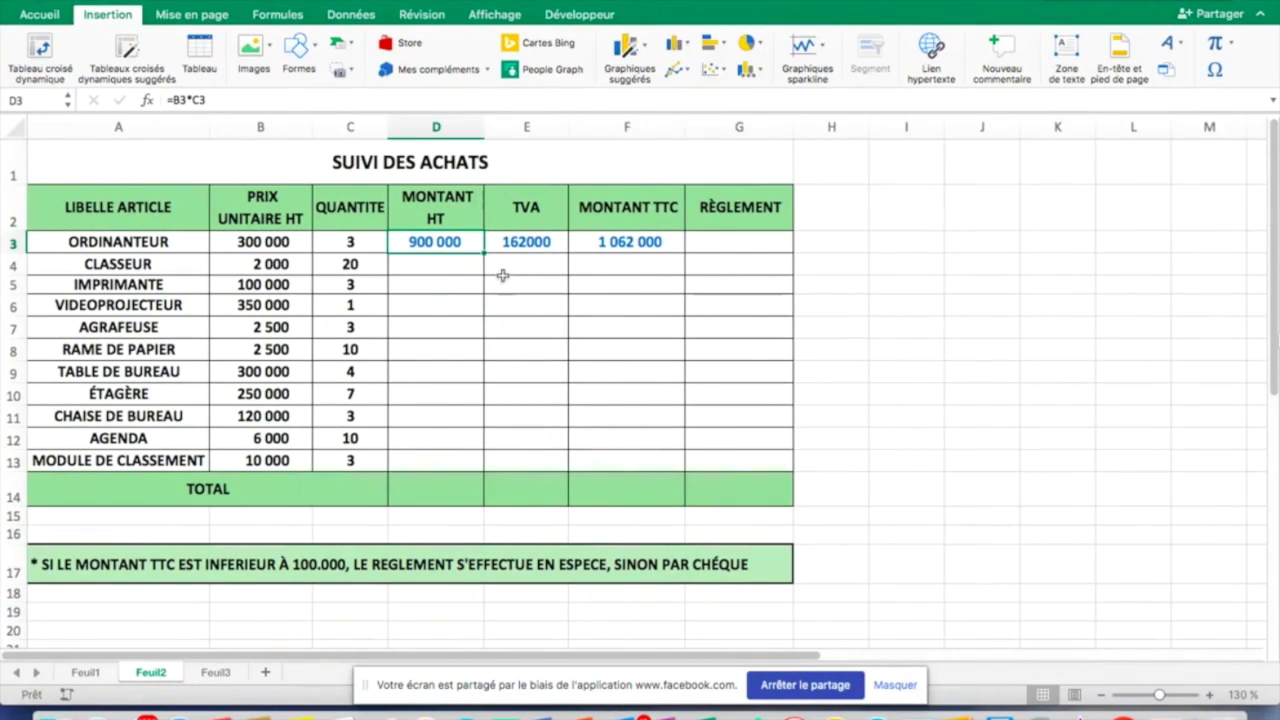
left_click_drag(484, 252, 478, 477)
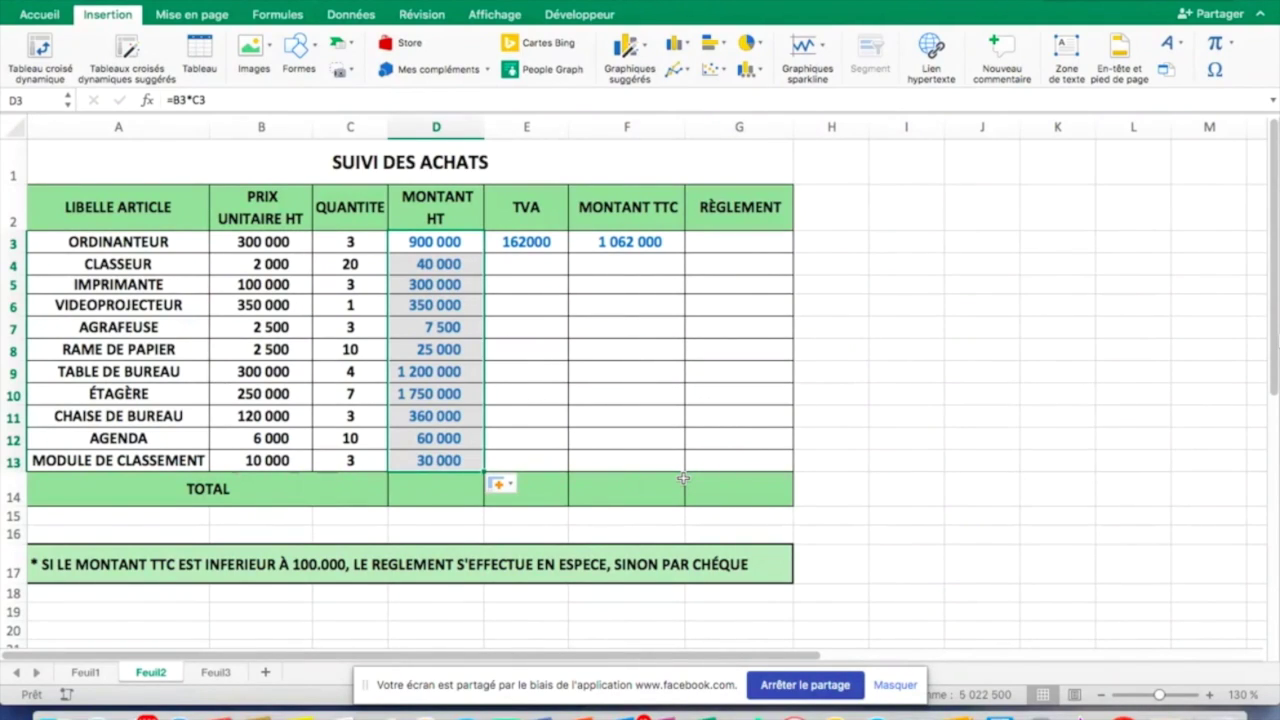
key("super+z")
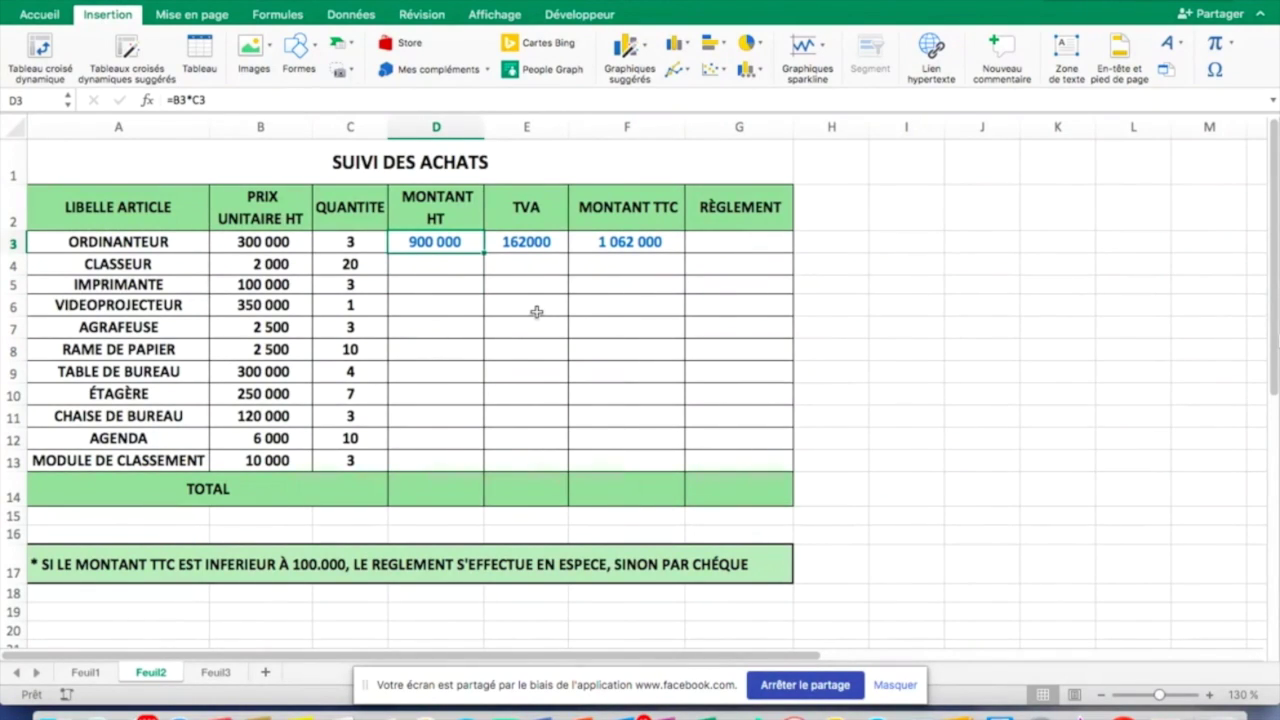
Step: Fill the MONTANT HT formula from D3 down through D13, the MODULE DE CLASSEMENT row
double_click(484, 256)
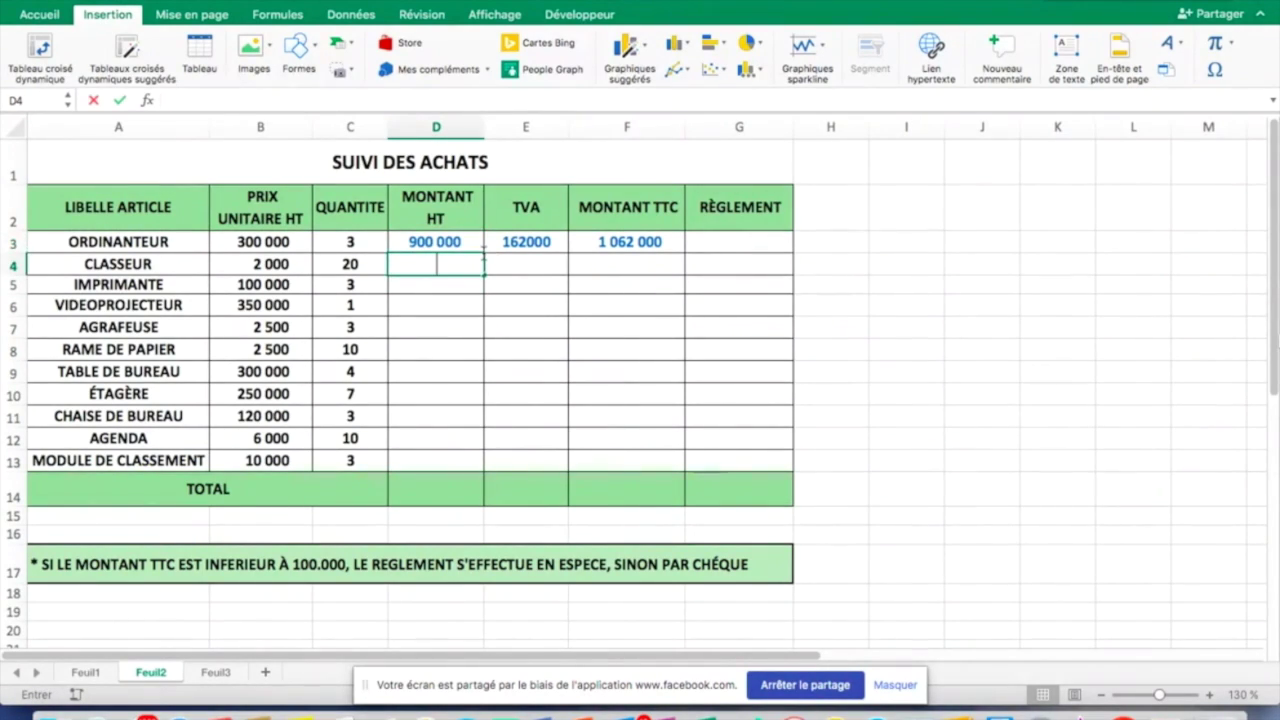
key("Escape")
left_click(476, 247)
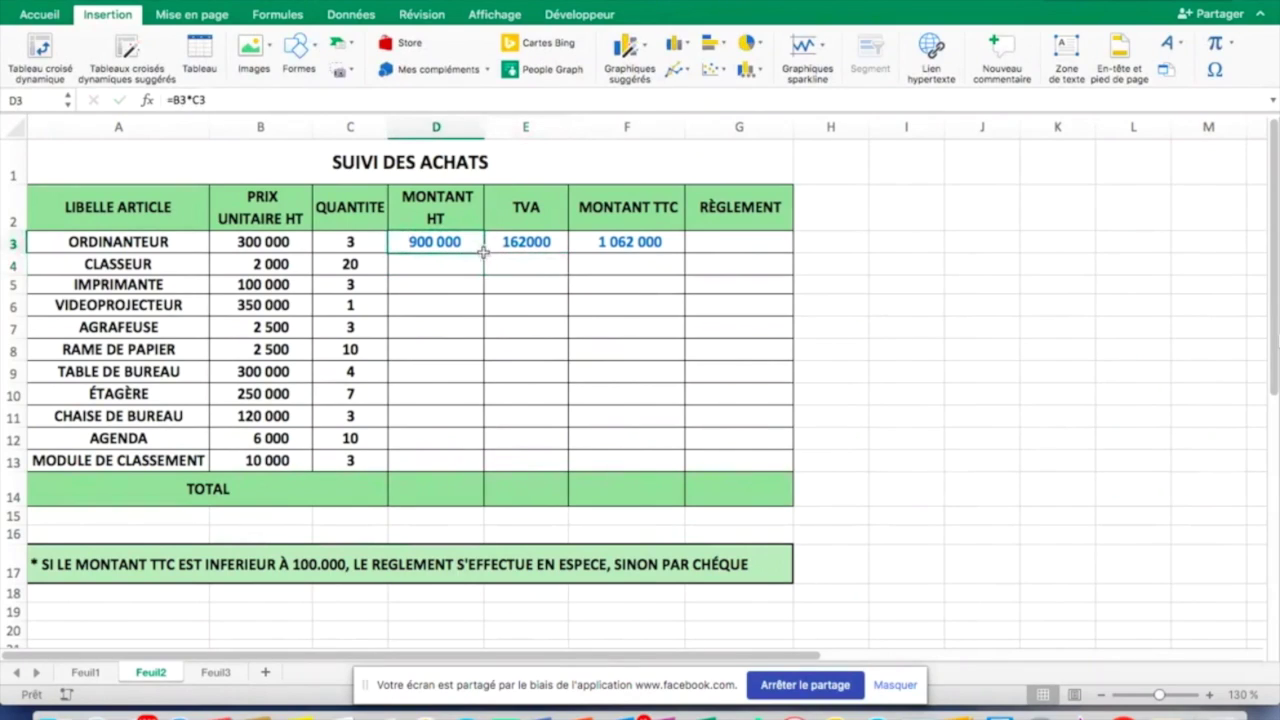
double_click(484, 253)
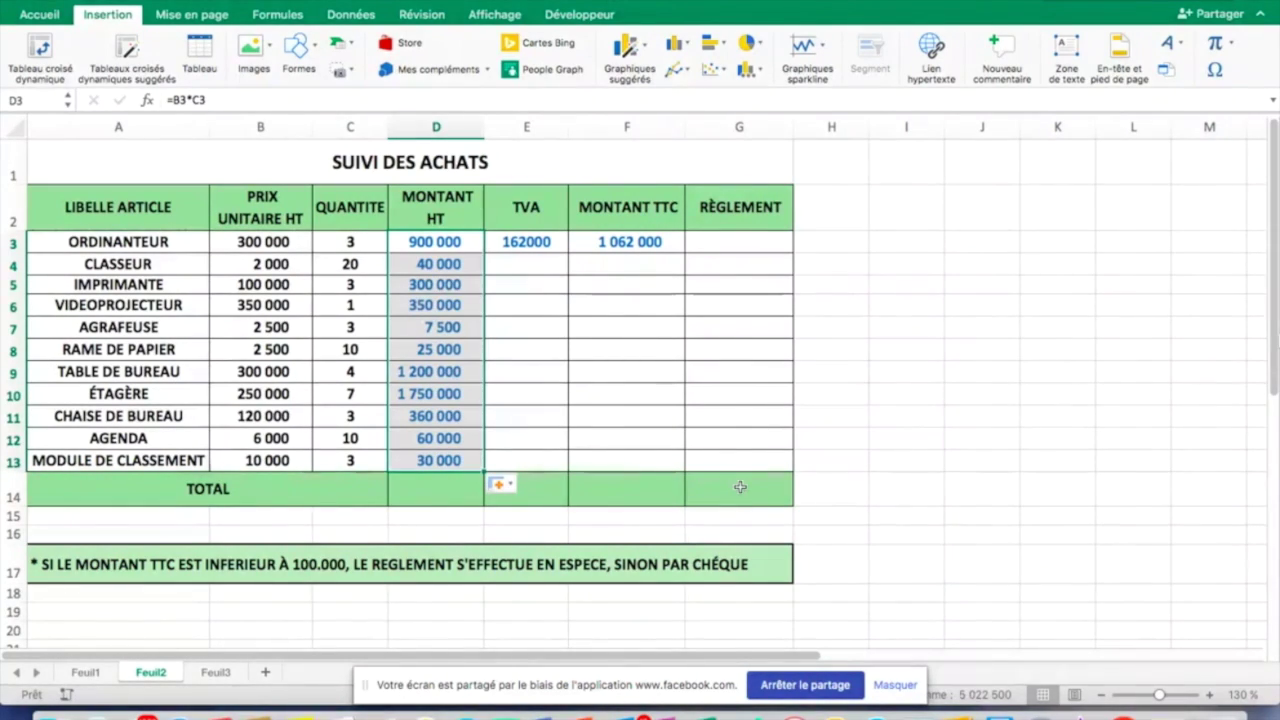
Step: Copy the TVA formula in E3 and the MONTANT TTC formula in F3 down to row 13
left_click(553, 245)
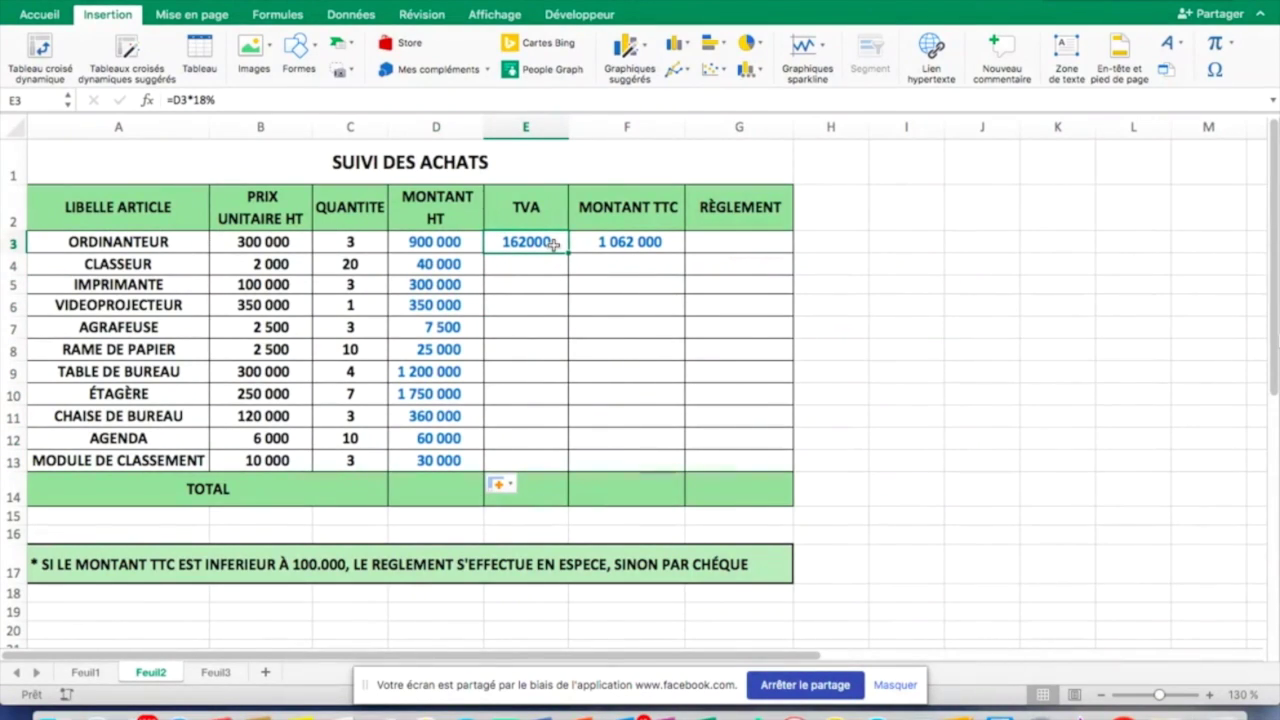
left_click_drag(567, 253, 571, 461)
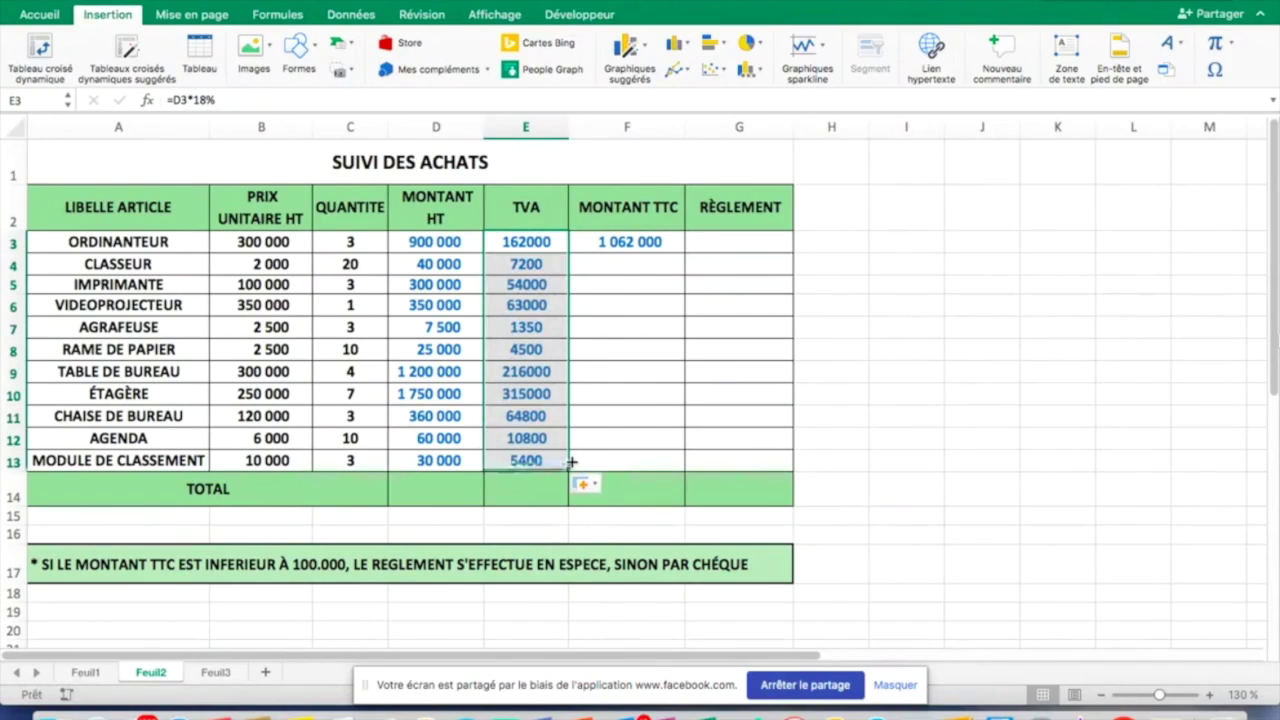
left_click(655, 246)
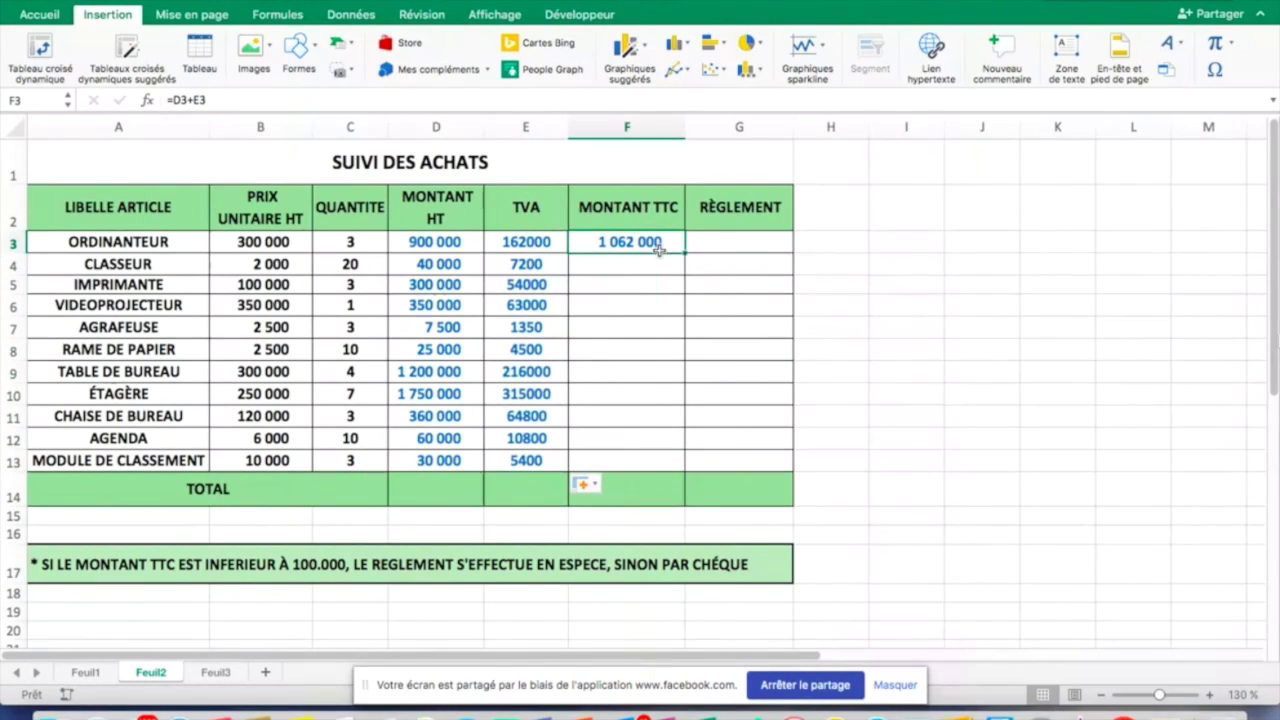
left_click_drag(681, 252, 683, 465)
left_click(950, 489)
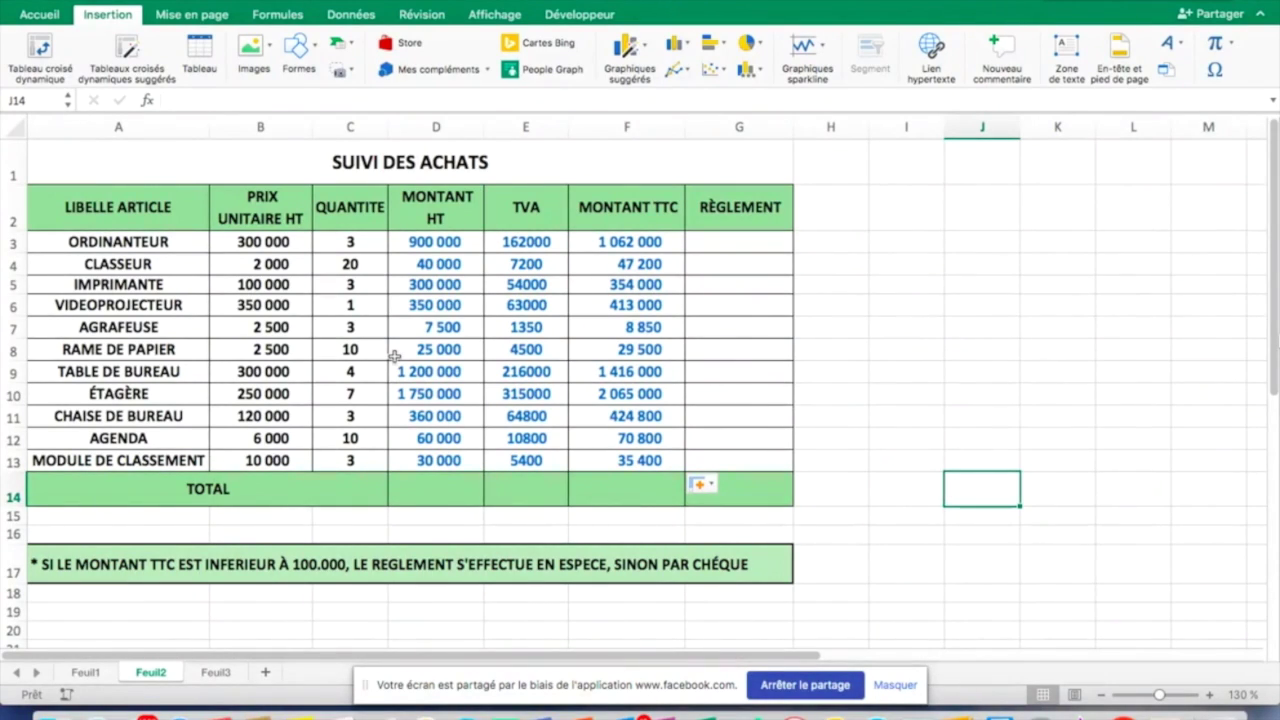
left_click(434, 265)
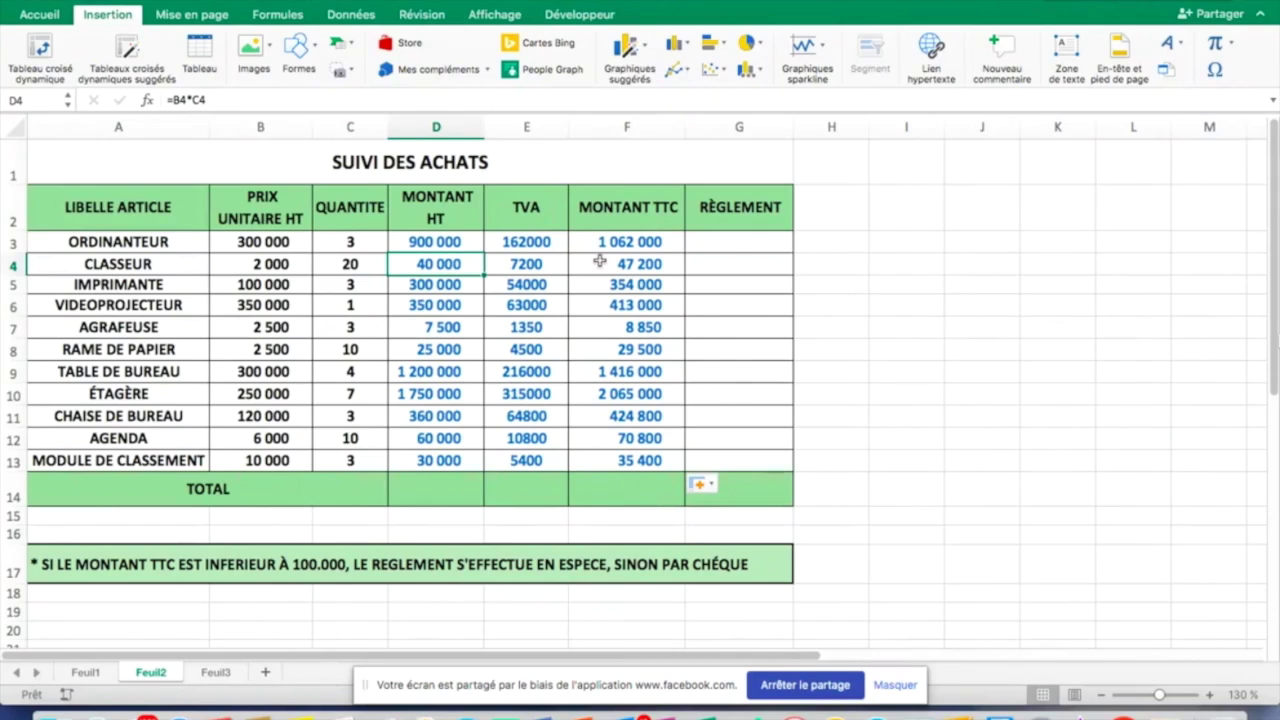
left_click(424, 486)
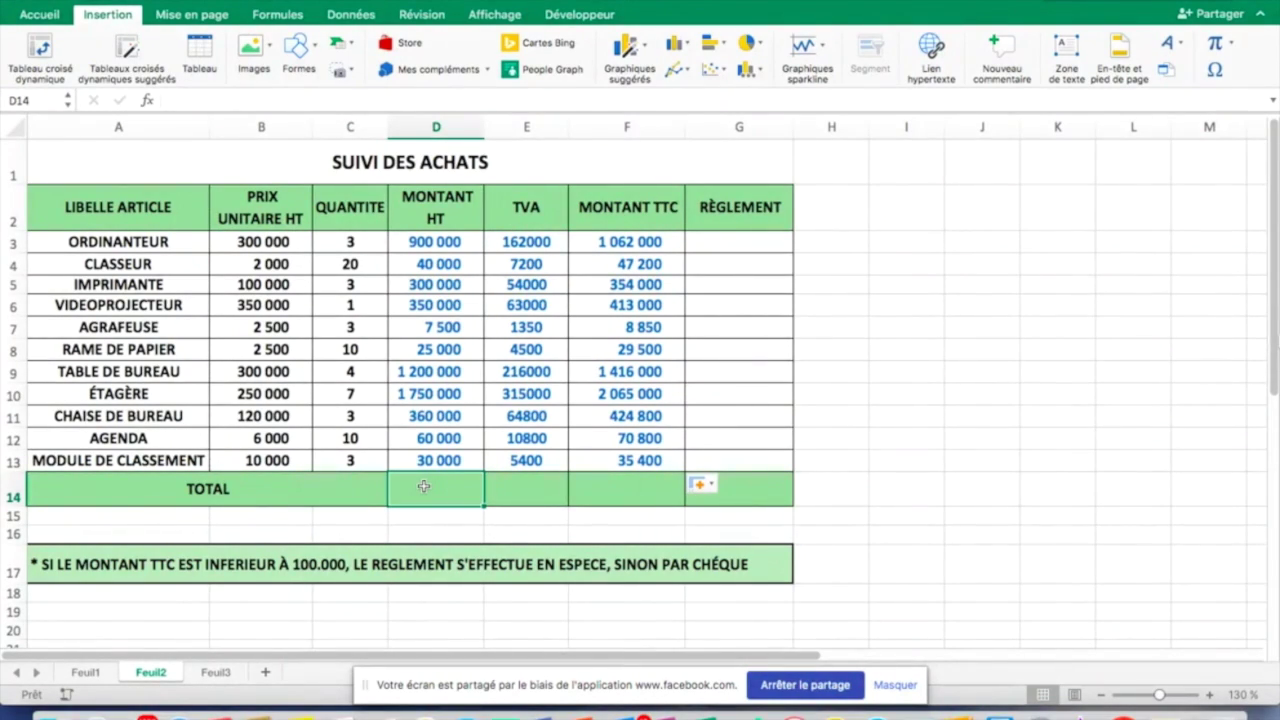
left_click(432, 263)
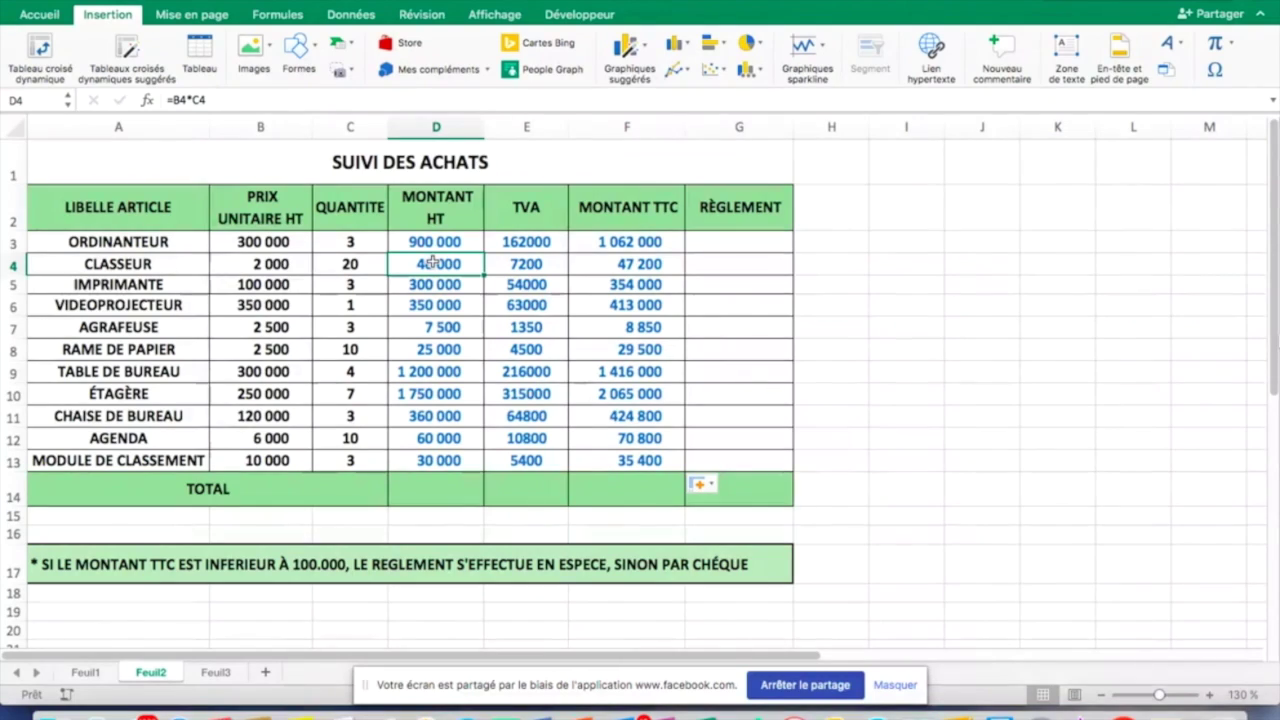
Step: Total the MONTANT HT column in D14 with the formula =SOMME(D3:D13)
left_click(431, 485)
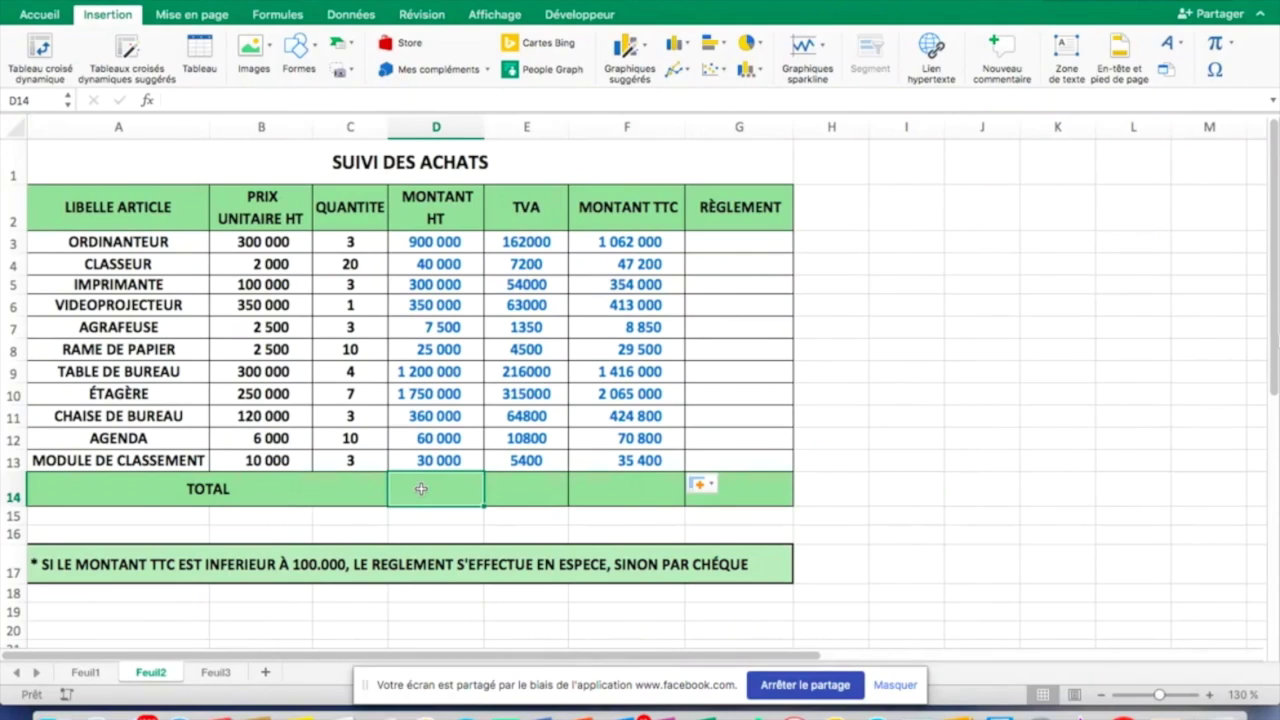
type("=s")
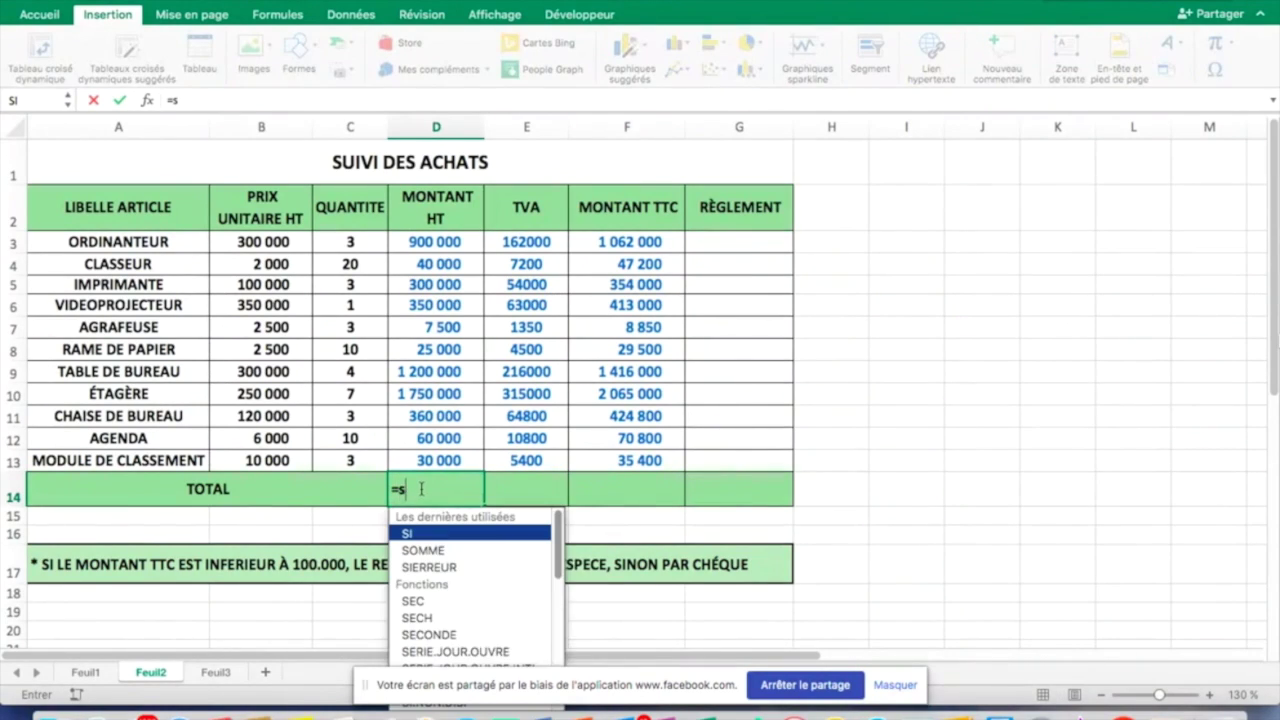
type("omme")
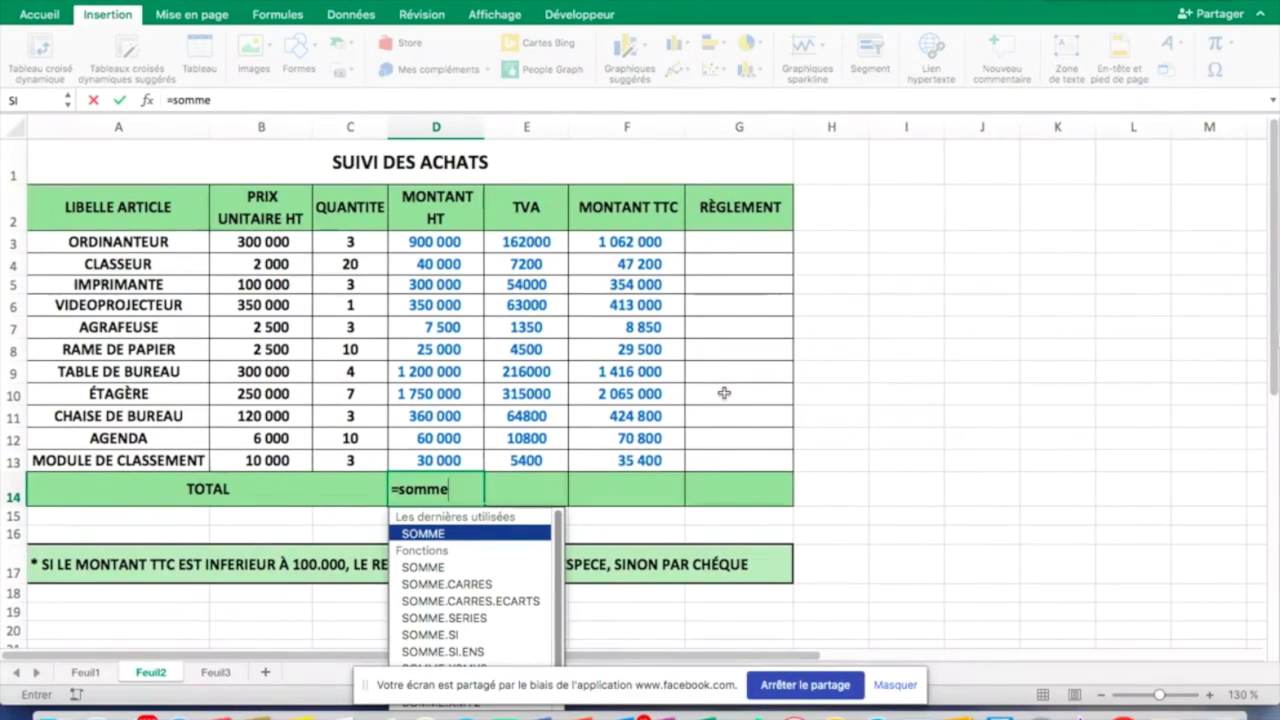
scroll(1276, 287, "down", 3)
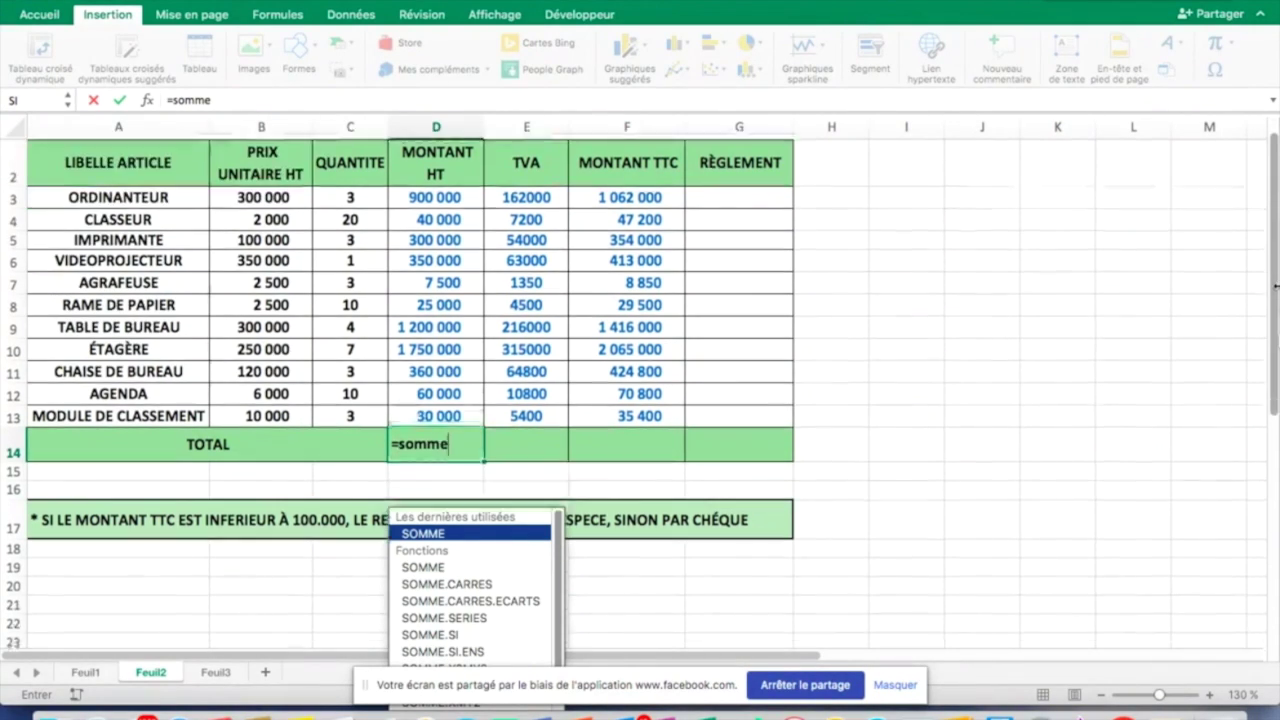
scroll(1148, 318, "up", 3)
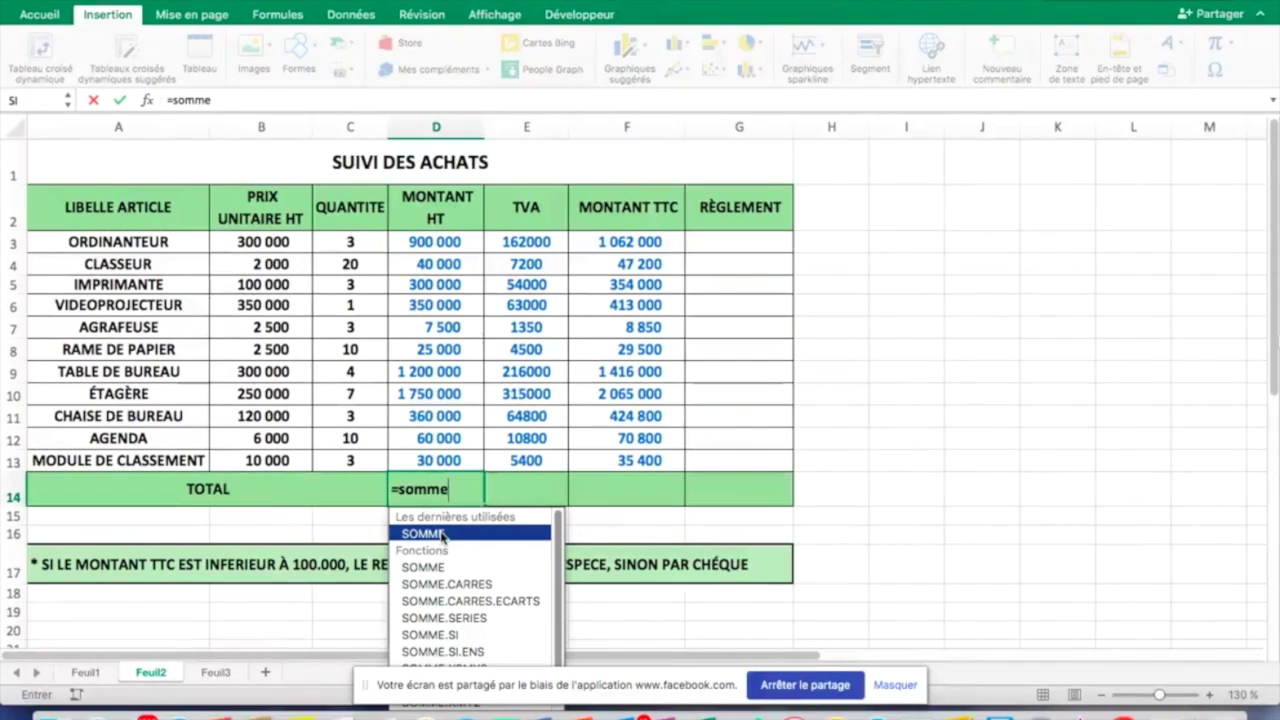
double_click(443, 534)
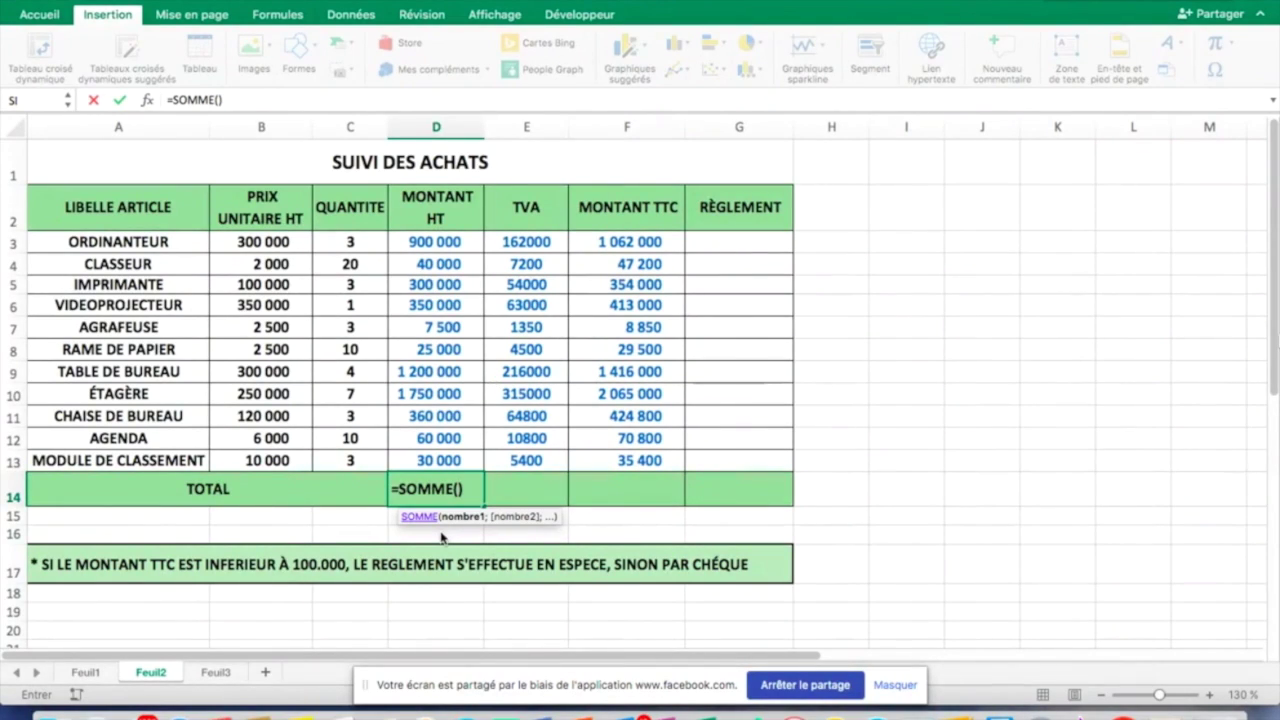
left_click_drag(447, 241, 455, 445)
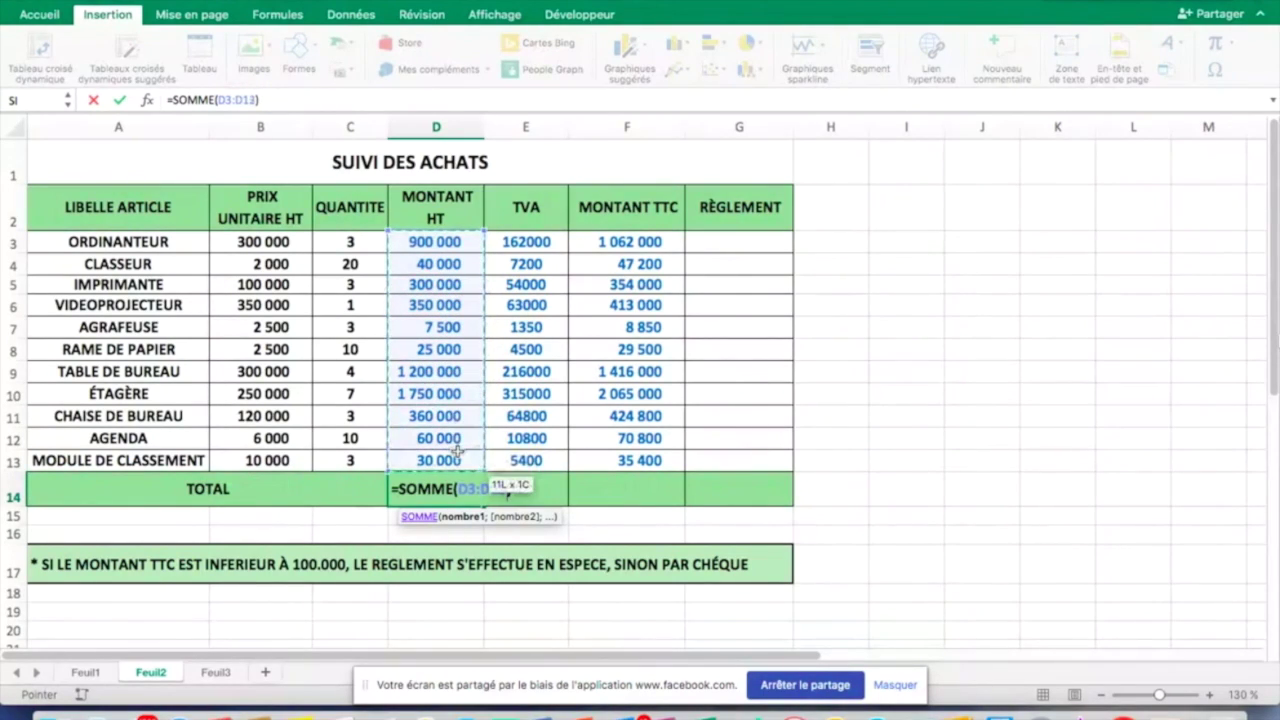
left_click_drag(456, 453, 456, 453)
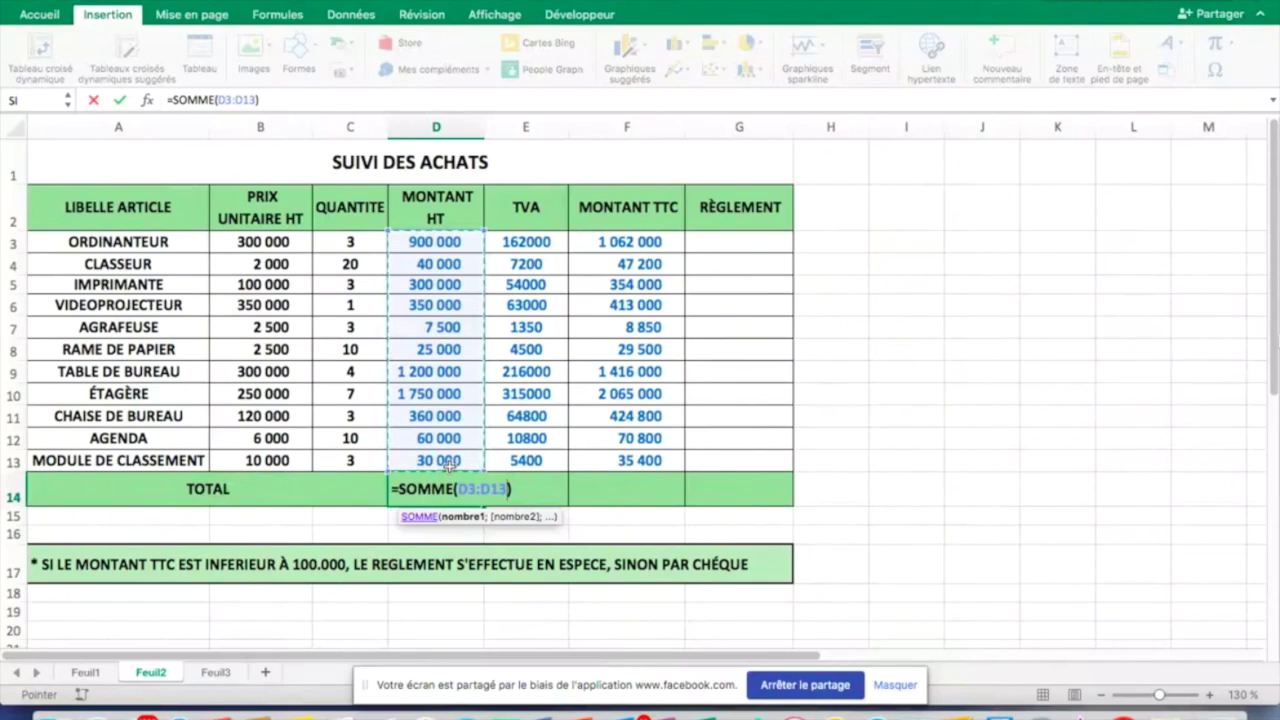
key("Return")
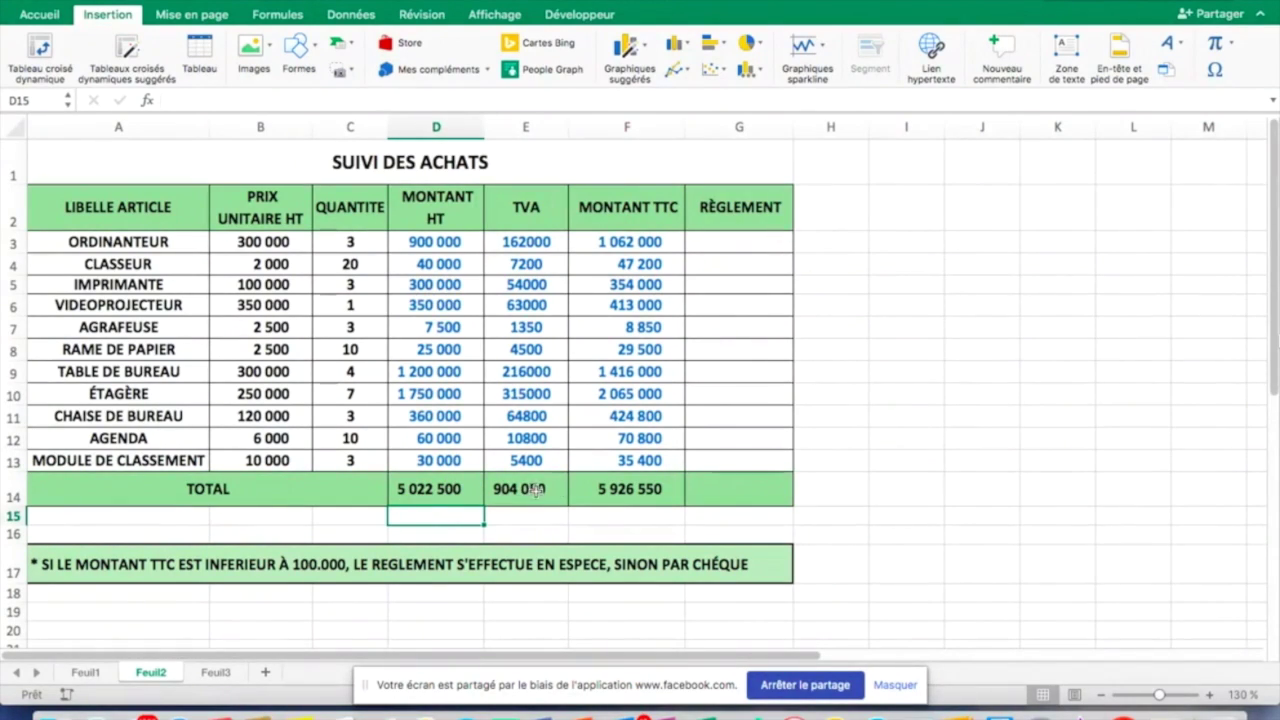
Step: Clear the automatically filled TVA and MONTANT TTC totals in E14:F14
left_click_drag(510, 489, 612, 484)
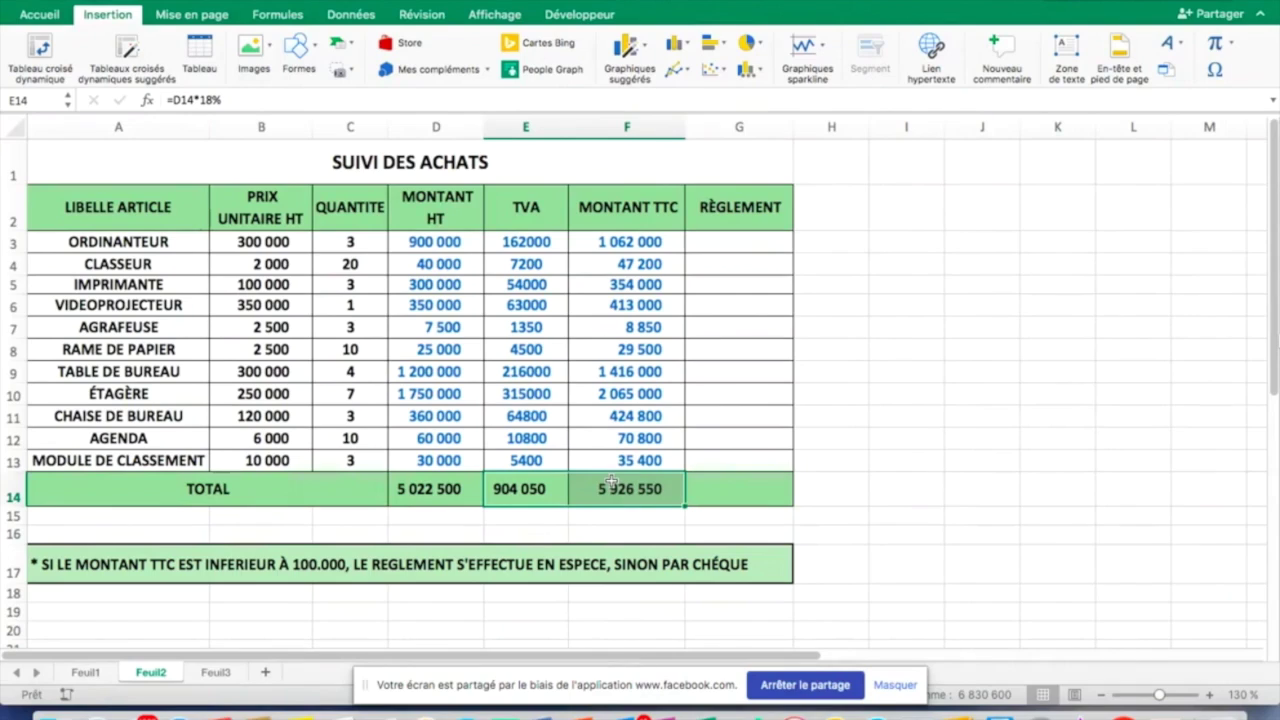
key("Delete")
left_click(880, 458)
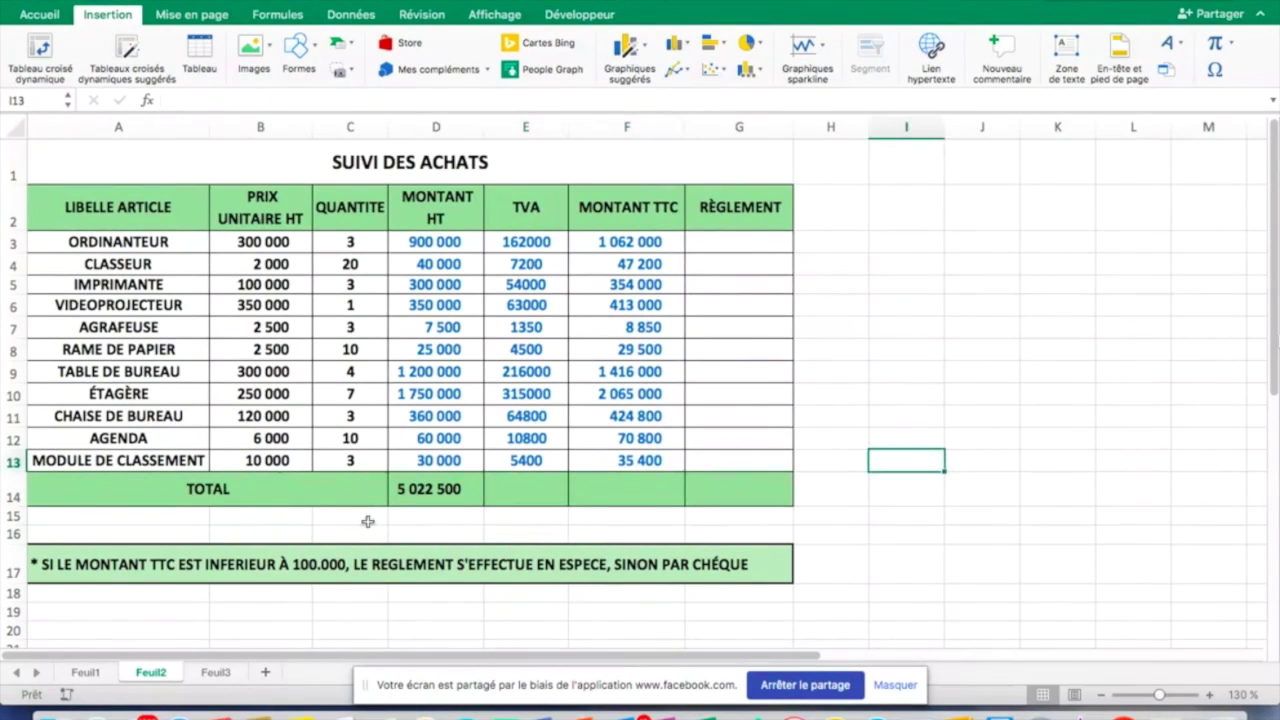
Step: Copy the total formula in D14 across to the TVA and MONTANT TTC columns, E14:F14
left_click(408, 491)
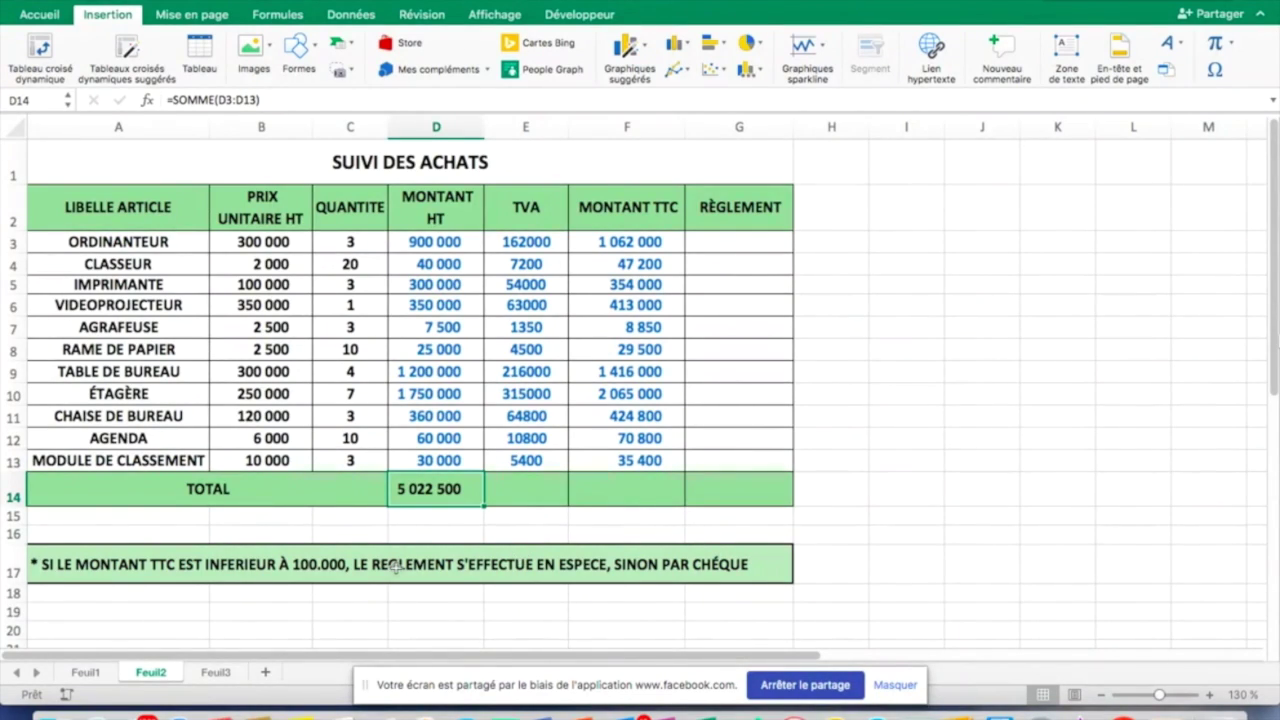
left_click_drag(484, 505, 662, 499)
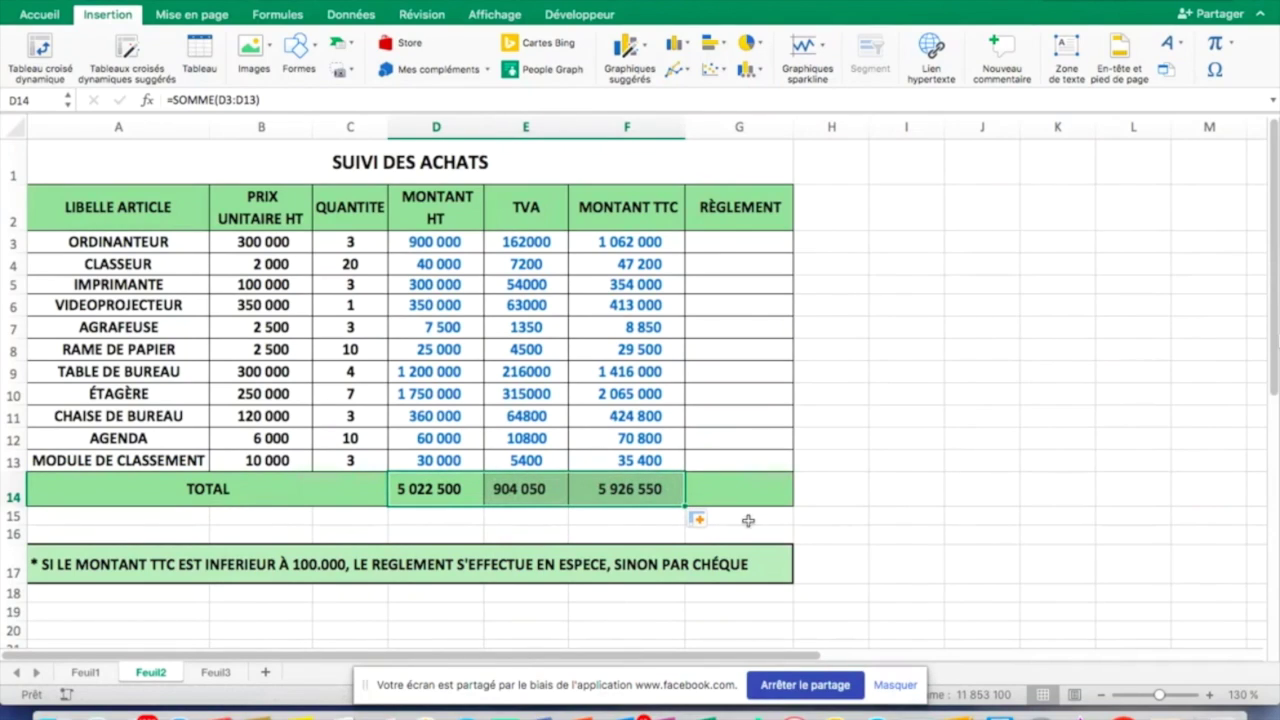
left_click(929, 467)
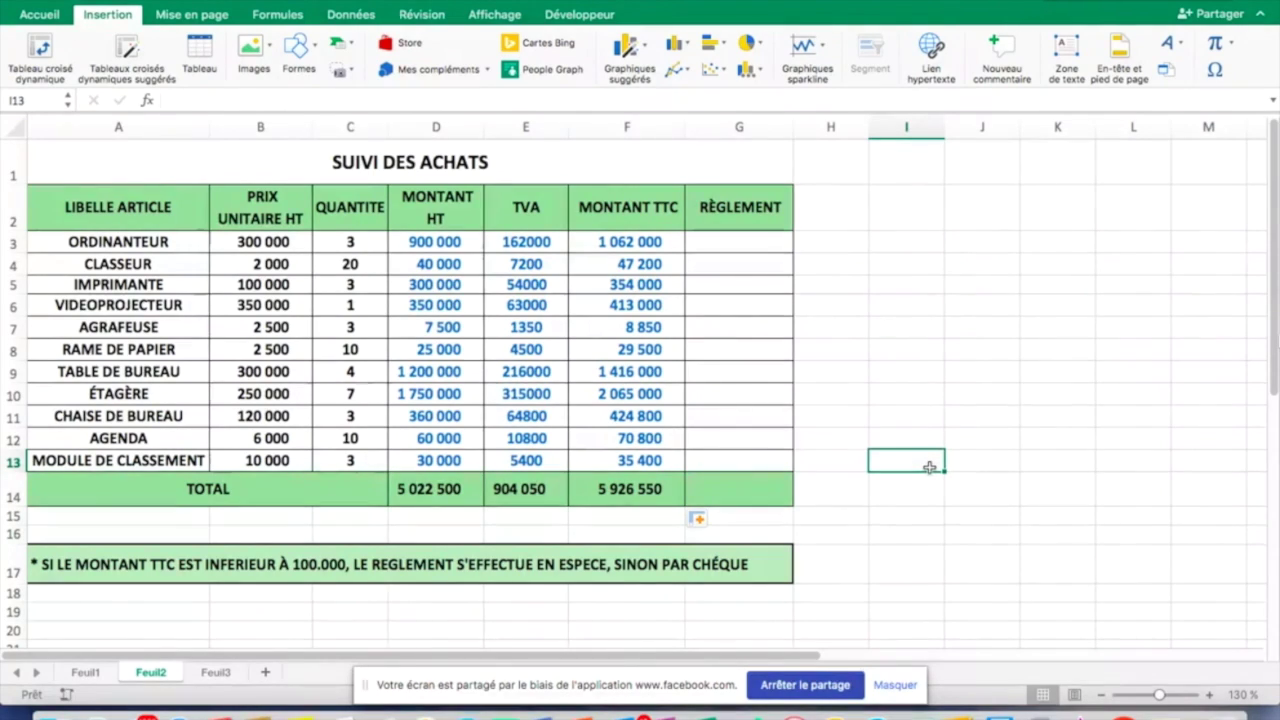
left_click(40, 551)
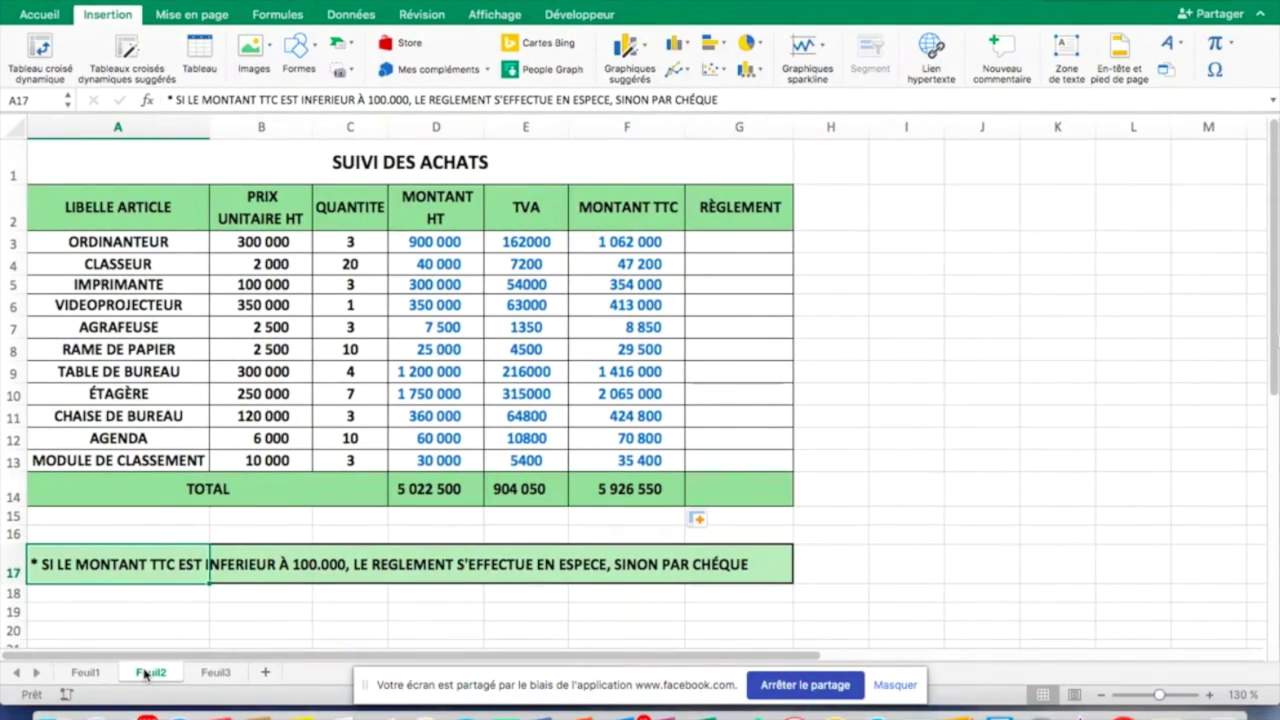
left_click(299, 632)
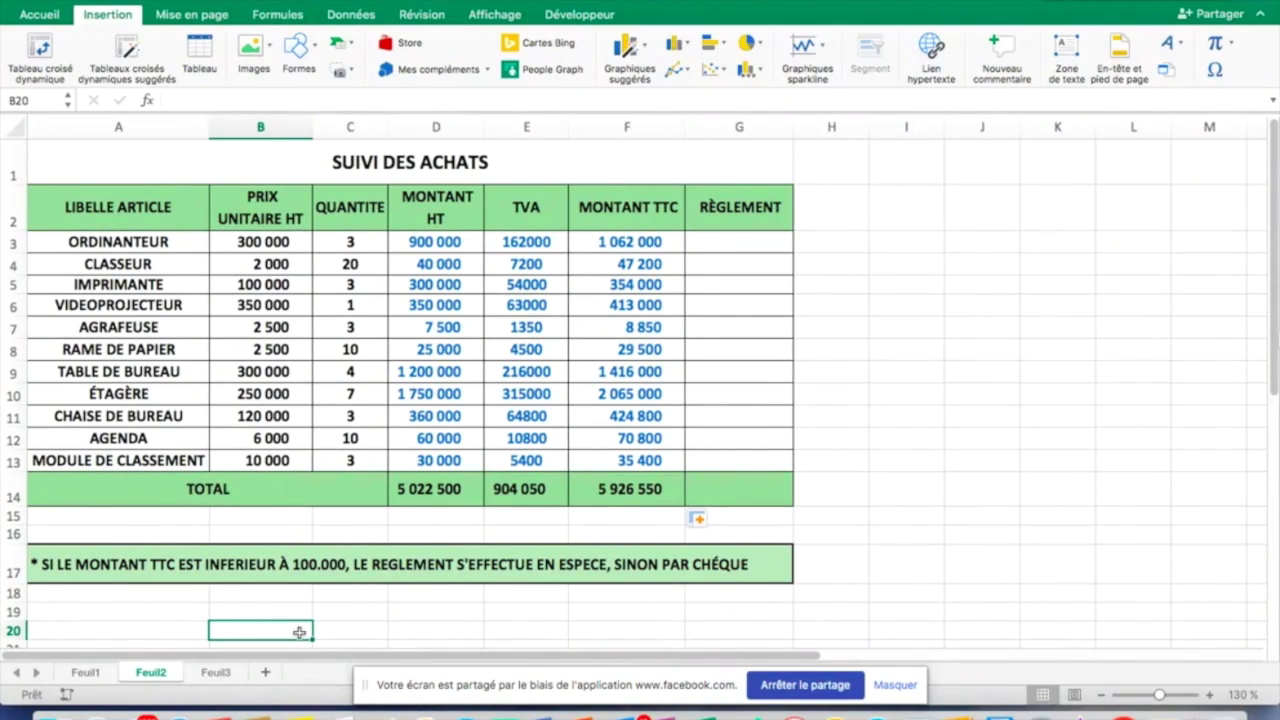
left_click(91, 564)
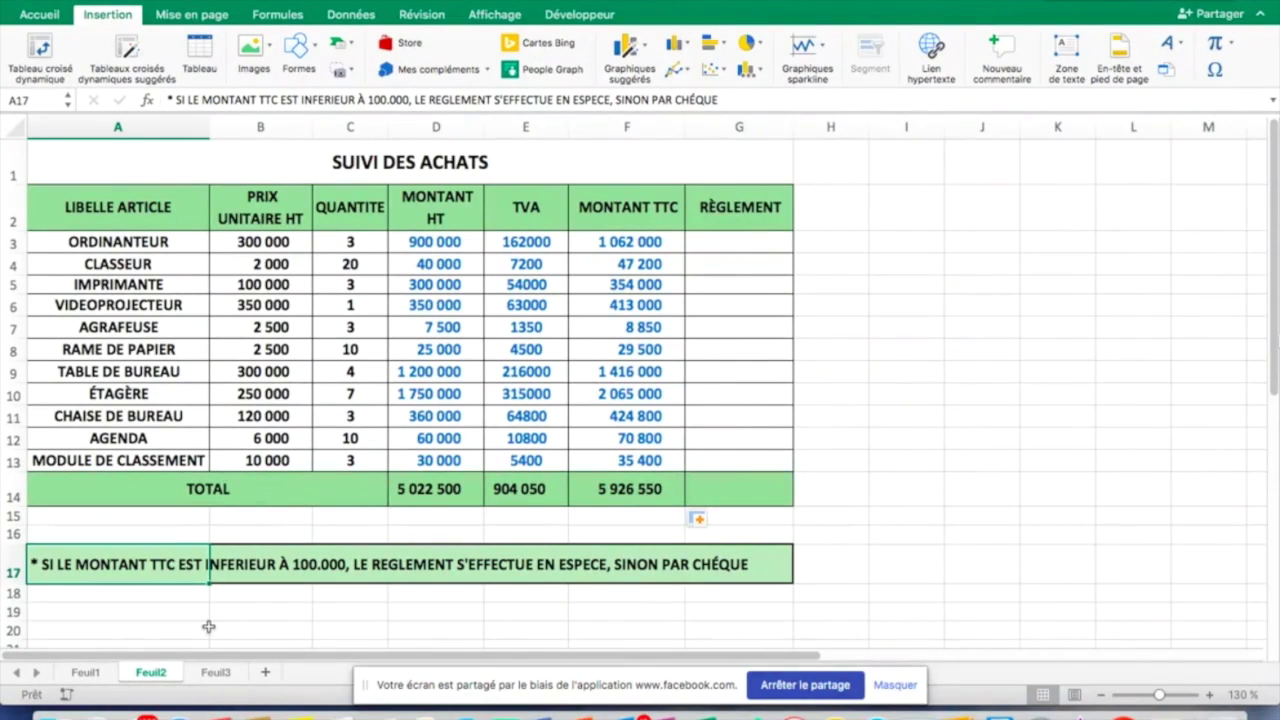
key("XF86MonBrightnessUp")
key("XF86MonBrightnessUp")
key("XF86MonBrightnessUp")
key("XF86MonBrightnessUp")
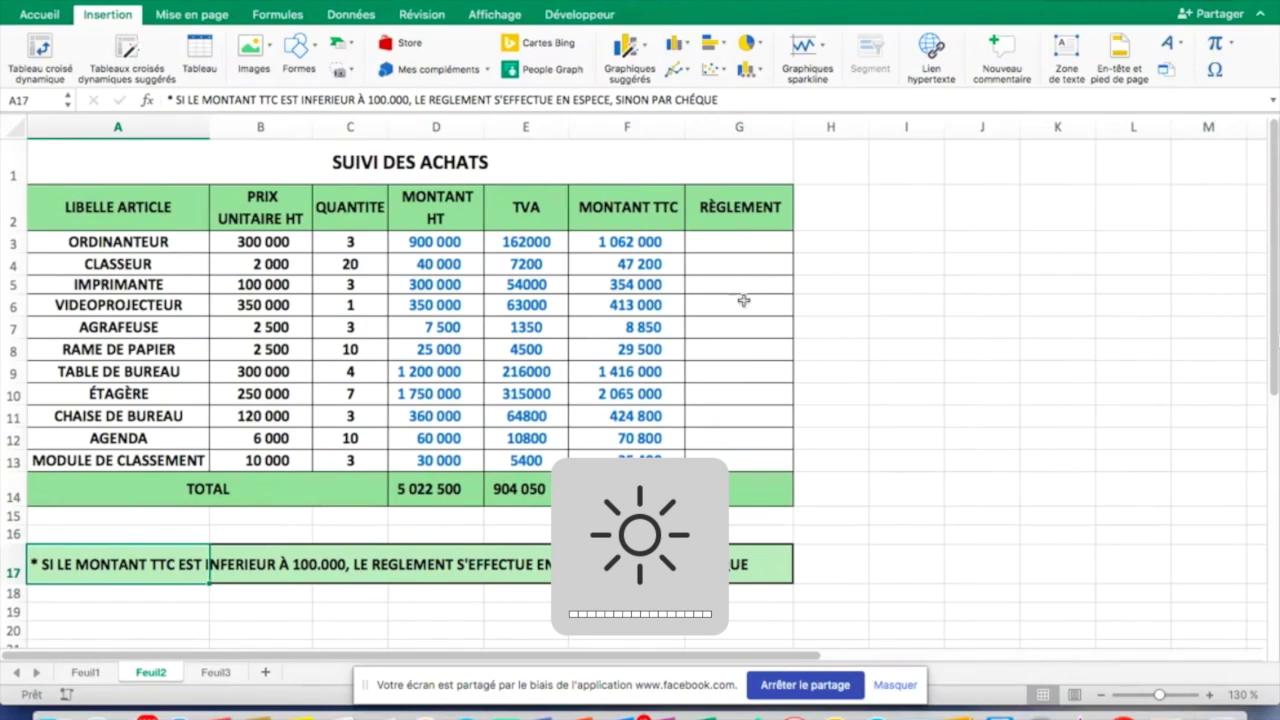
Step: Start a SI formula in G3, the RÈGLEMENT cell for ORDINANTEUR, with the logical test F3<100000
left_click(743, 244)
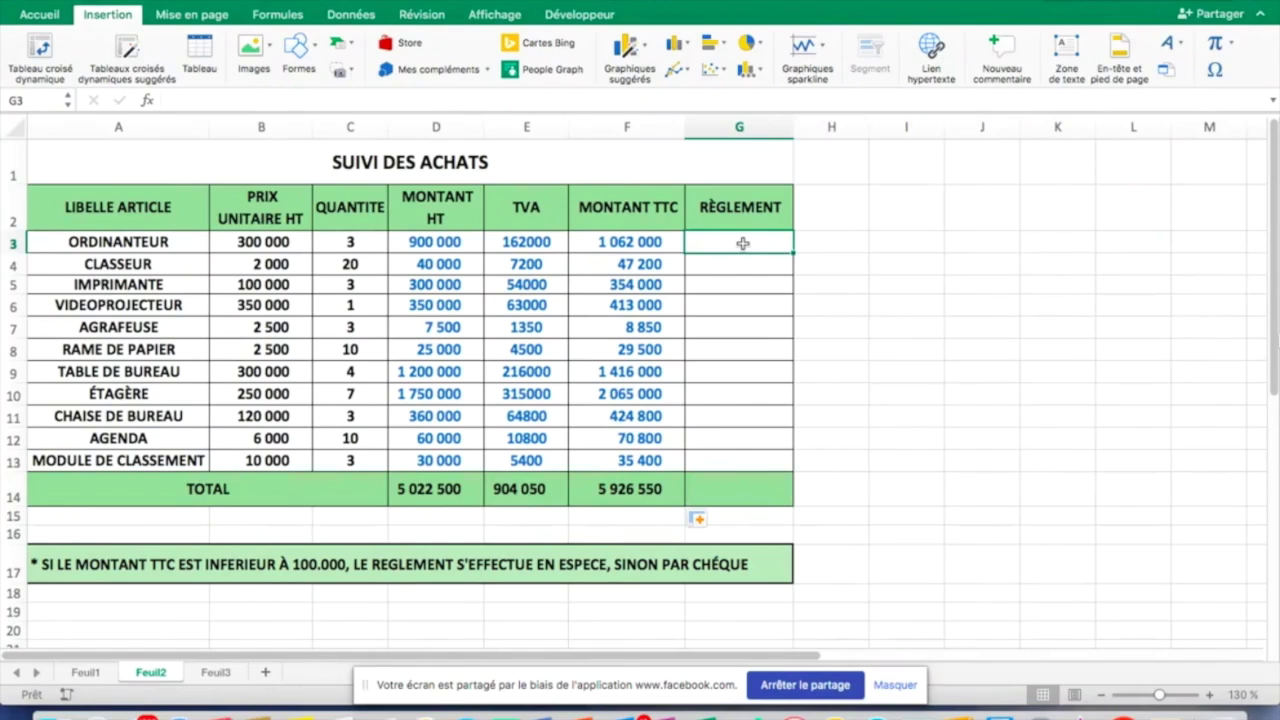
type("=")
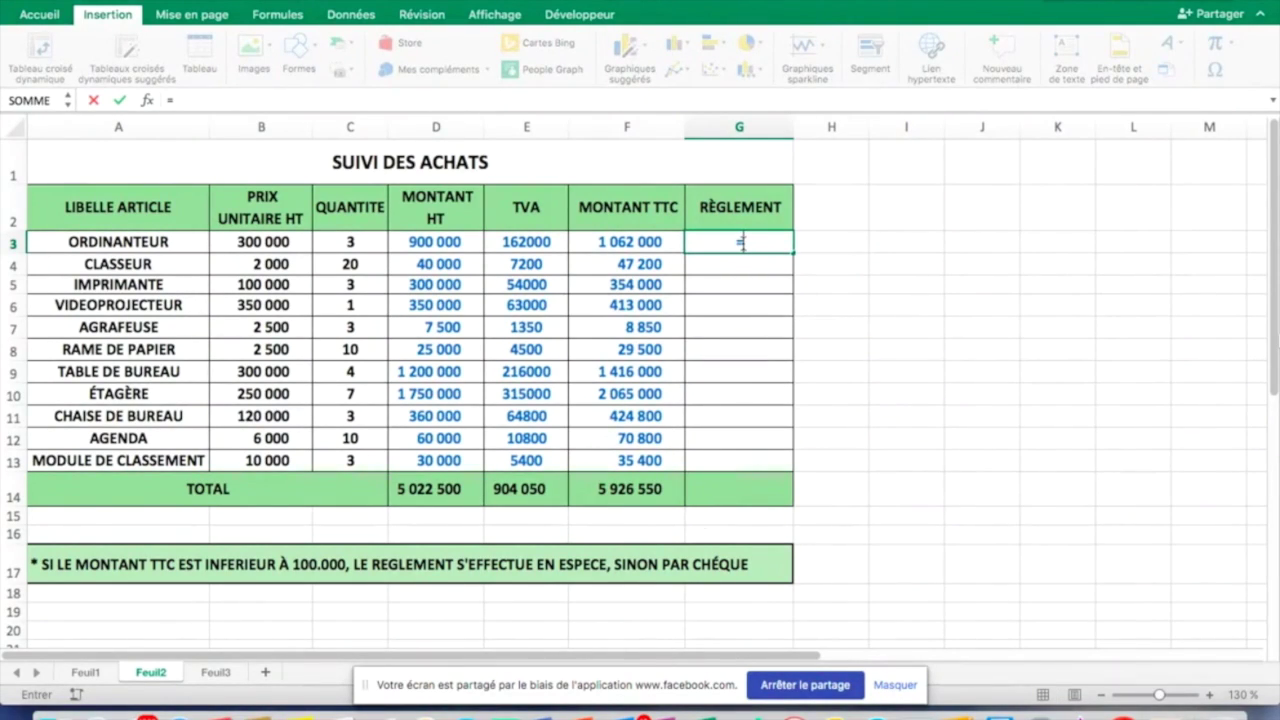
type("si")
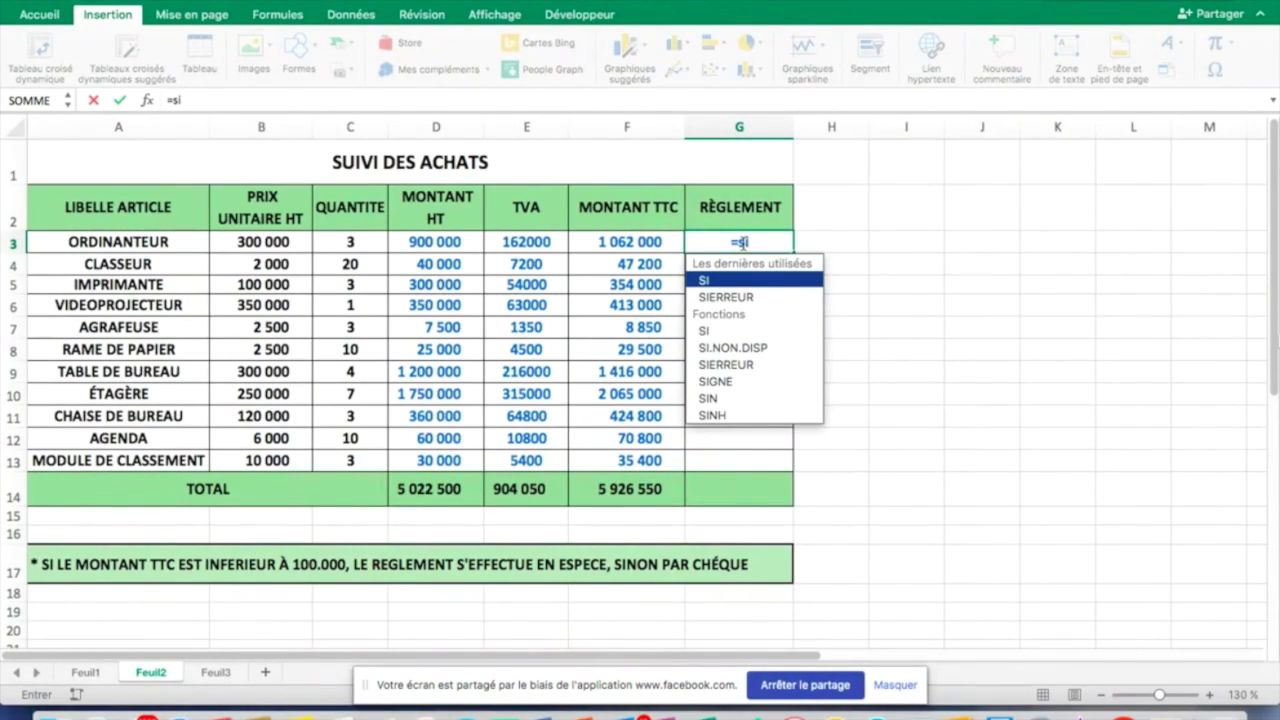
double_click(731, 281)
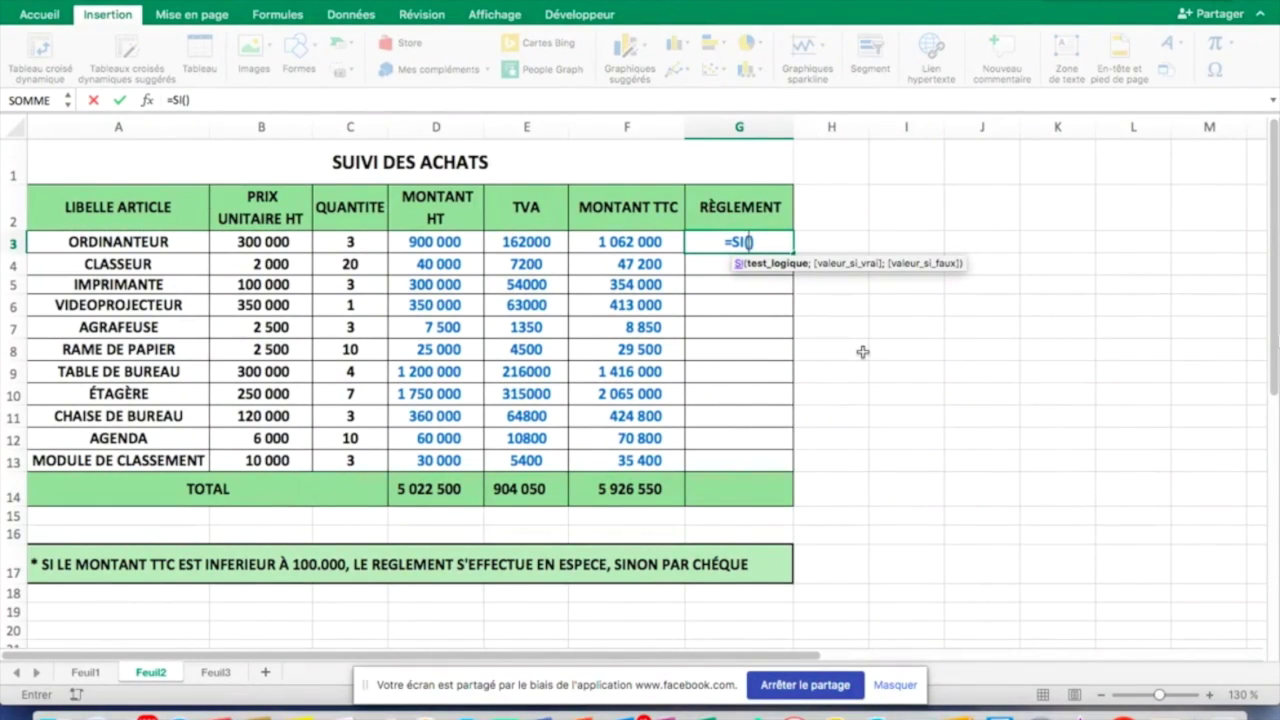
left_click(637, 242)
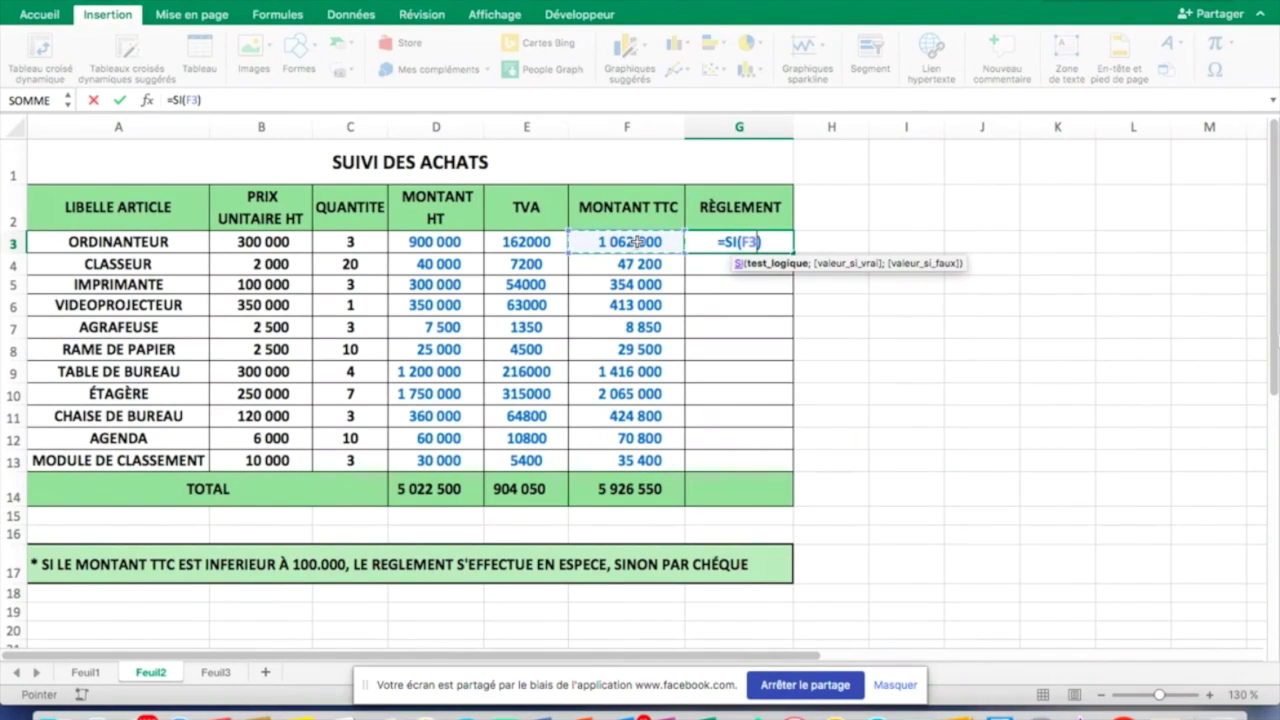
type("<")
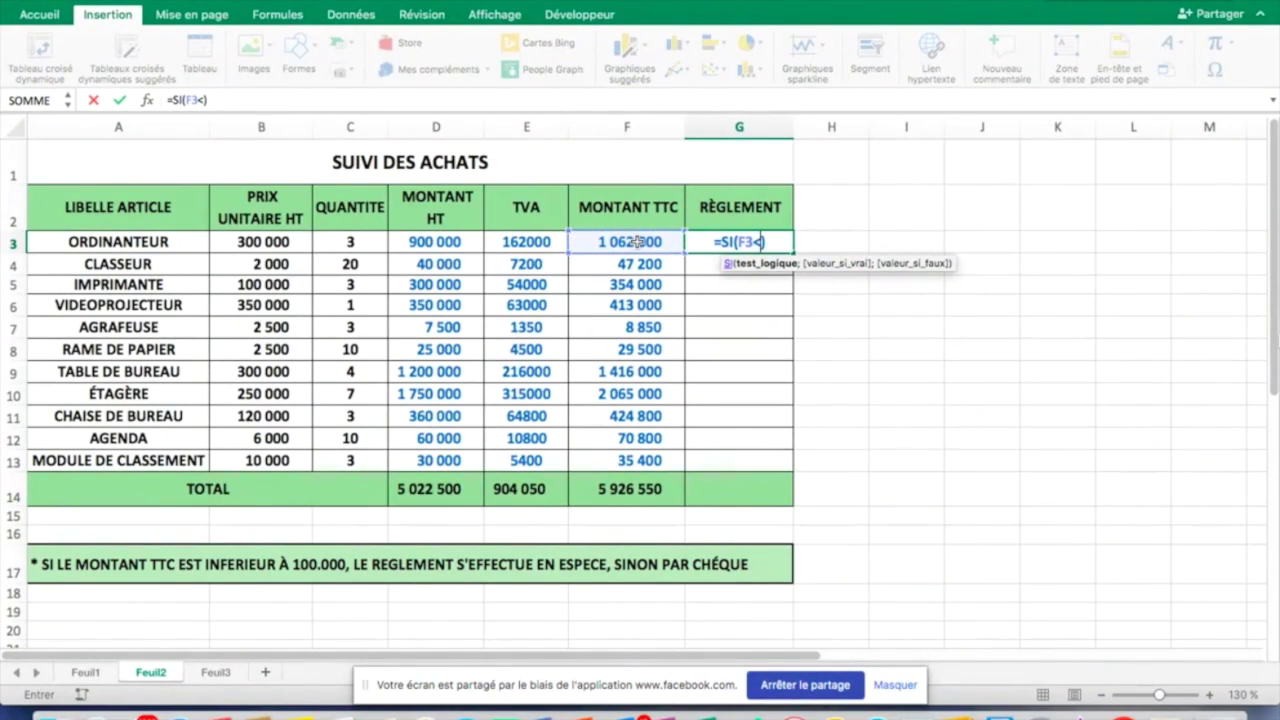
type("100000")
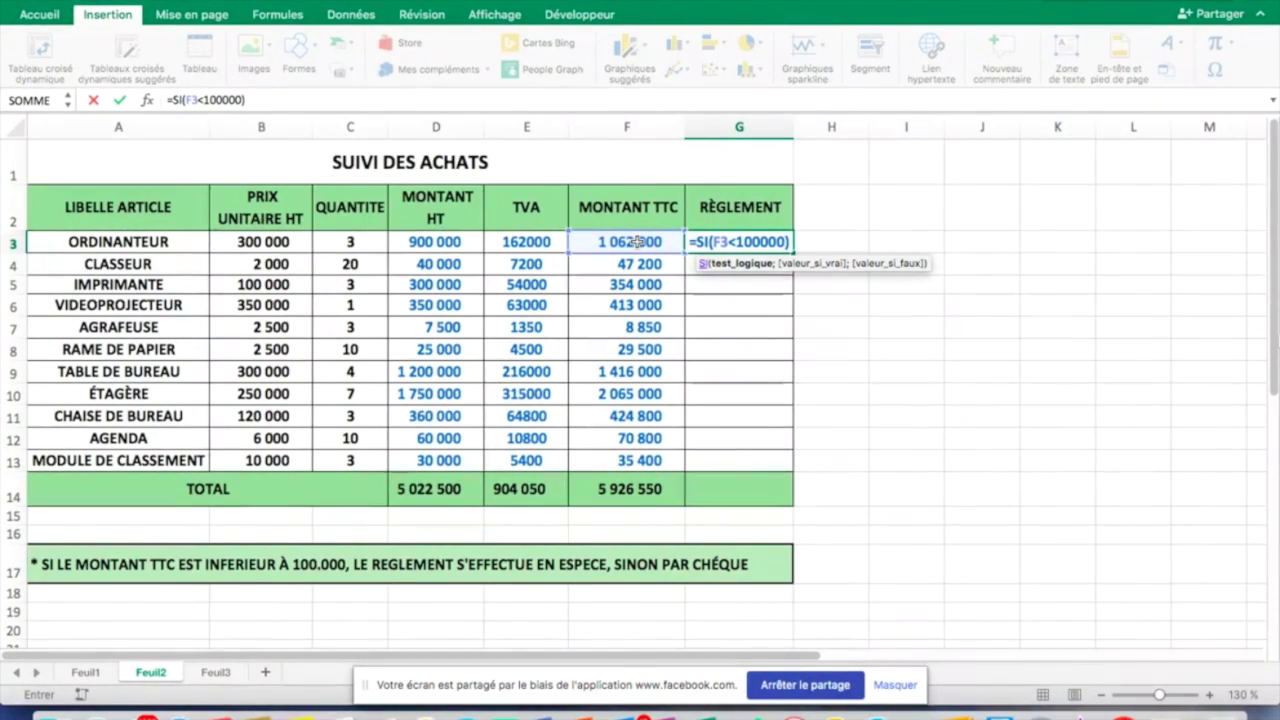
type(";")
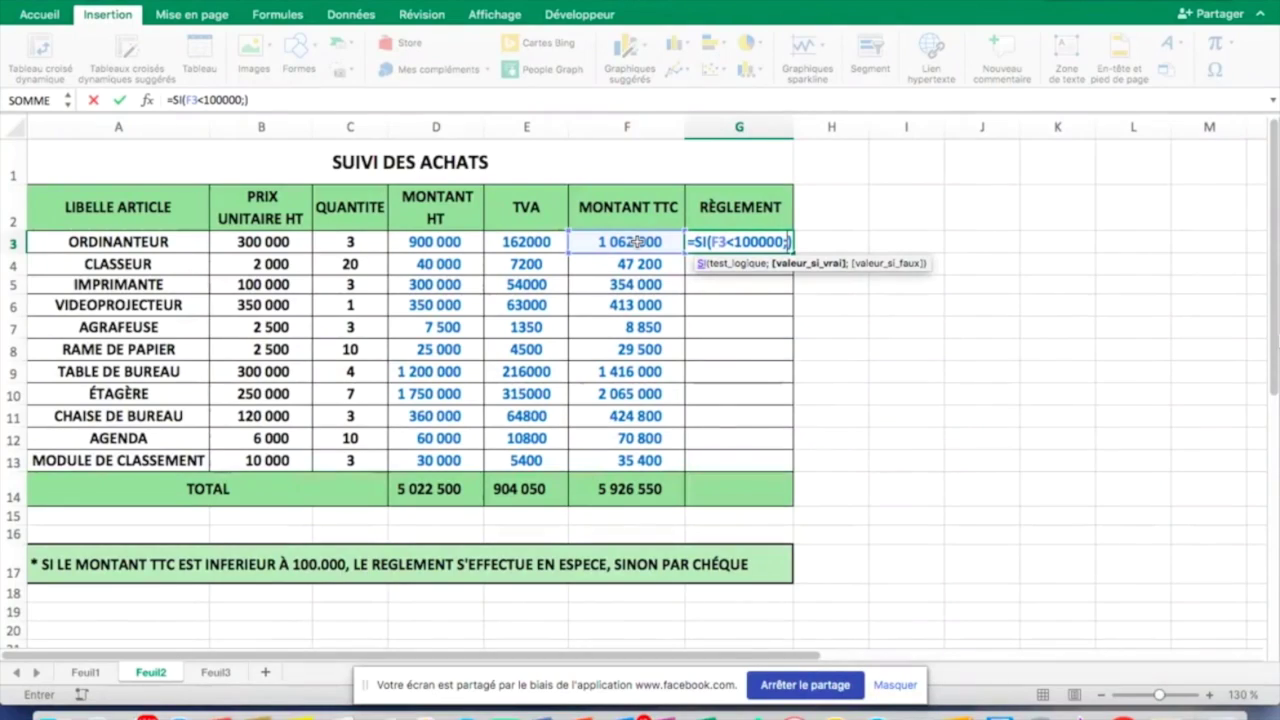
Step: Set the value if true in the G3 SI formula to the uppercase text "ESPECE"
type("\"")
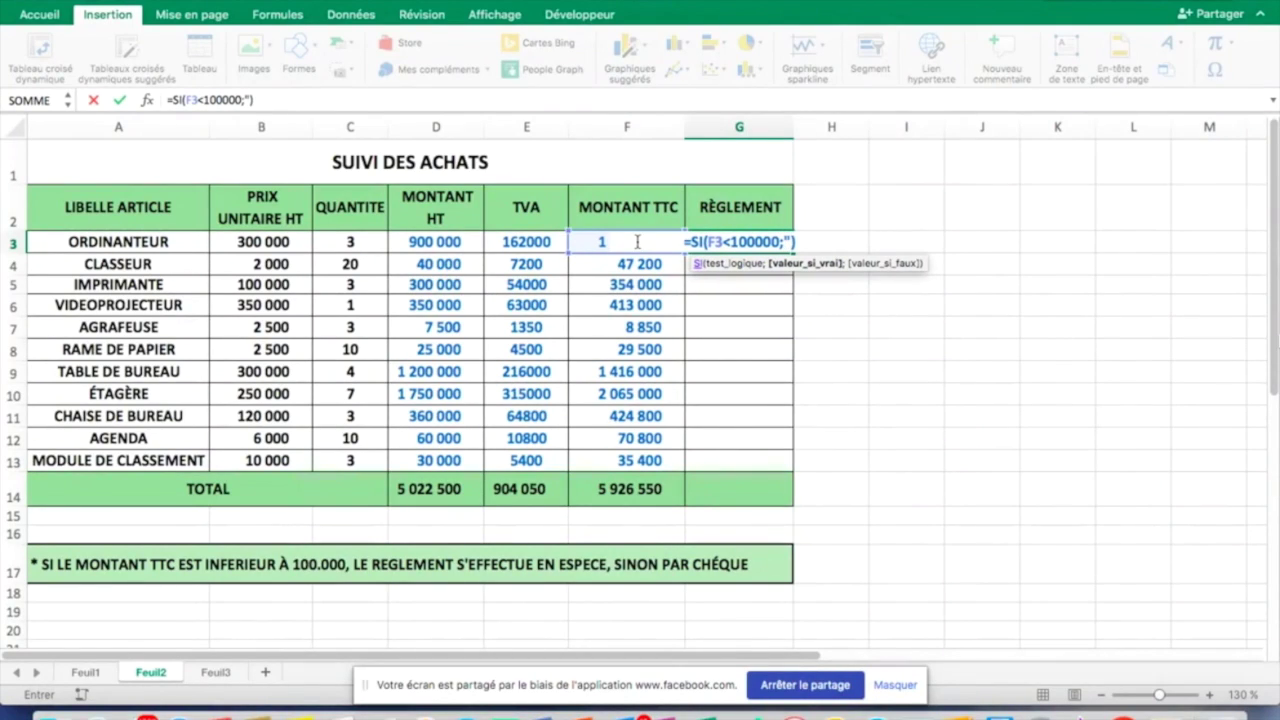
type("espéce")
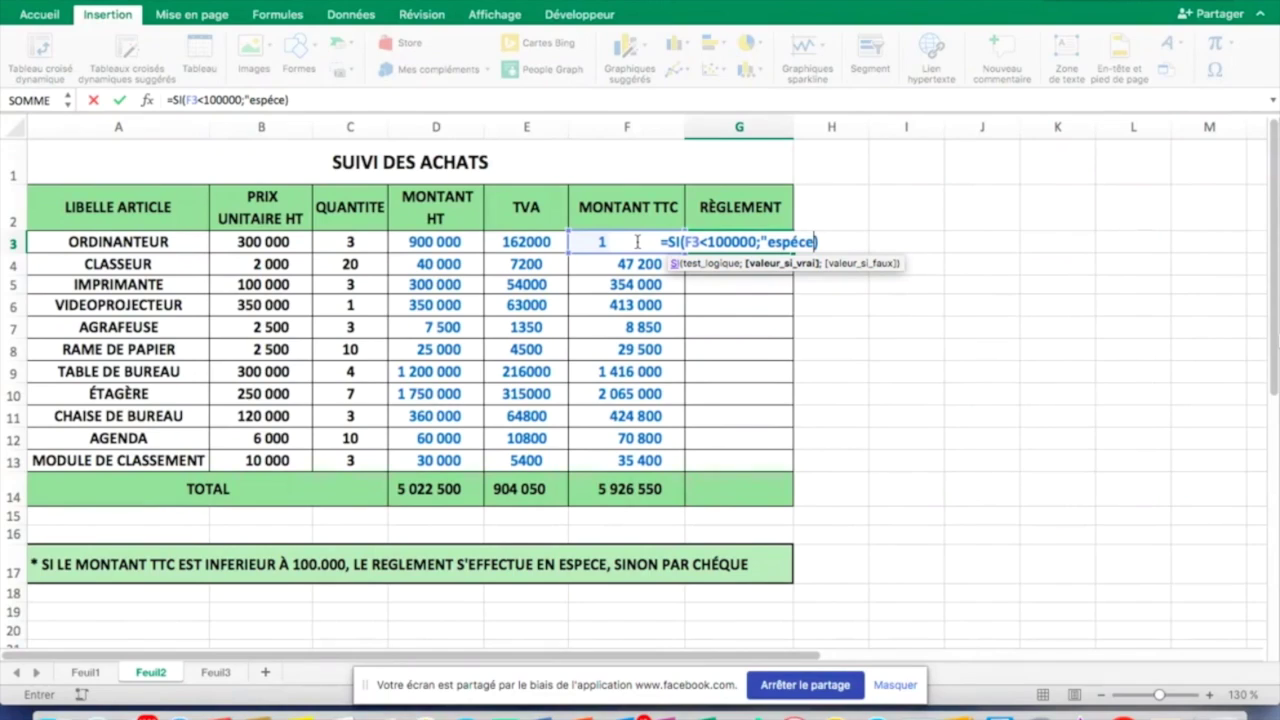
key("BackSpace")
key("BackSpace")
key("BackSpace")
key("BackSpace")
key("BackSpace")
key("BackSpace")
type("ESPECE\"")
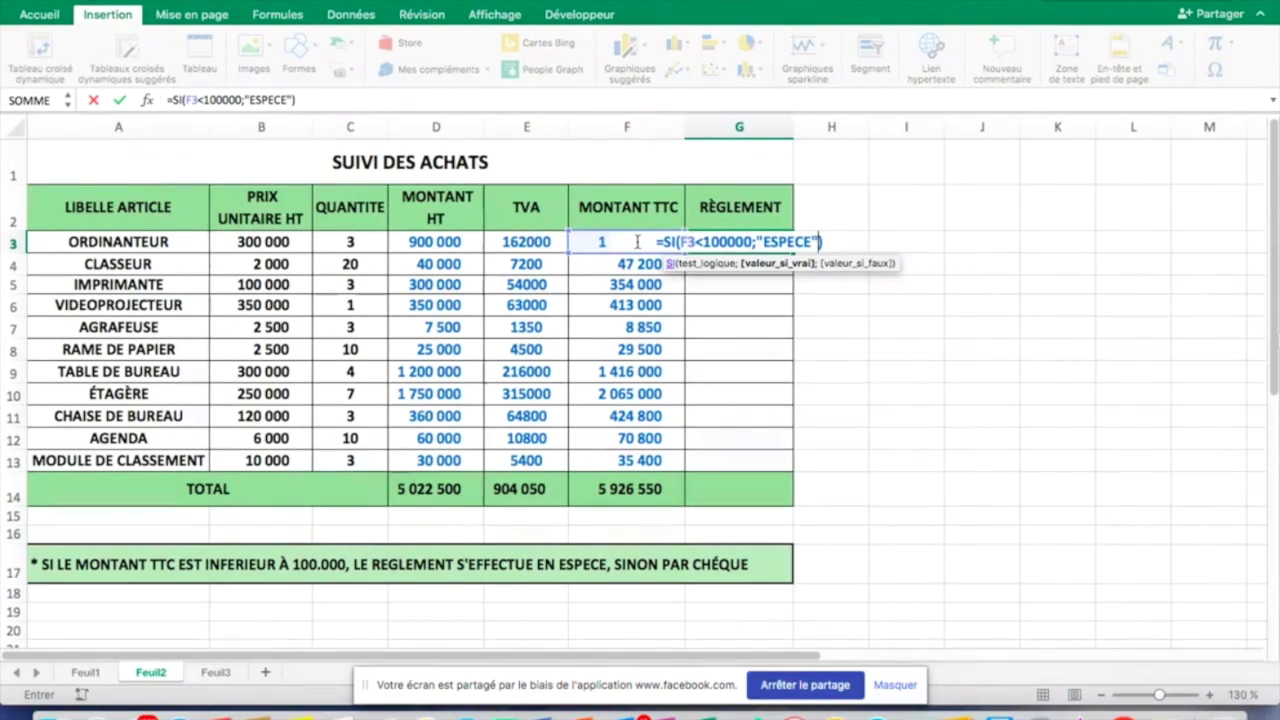
Step: Add "CHEQUE" as the value if false and validate the formula =SI(F3<100000;"ESPECE";"CHEQUE") in G3
type(";")
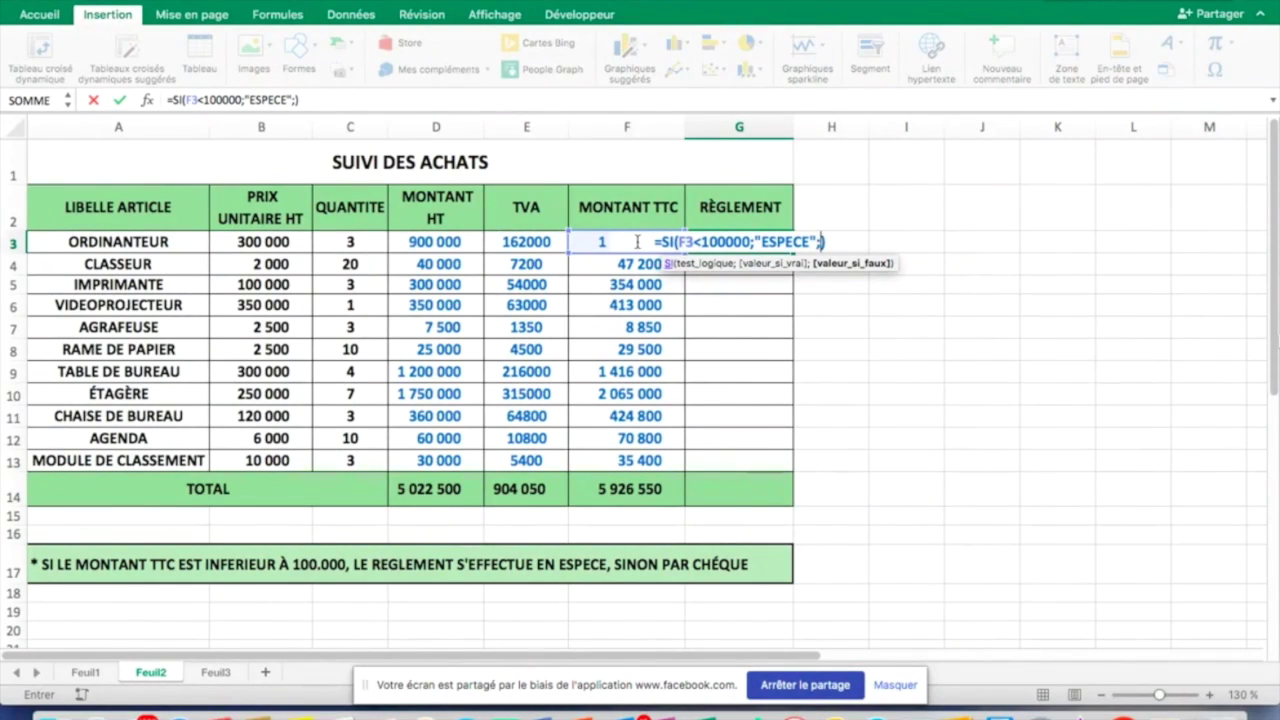
type("\"CHE")
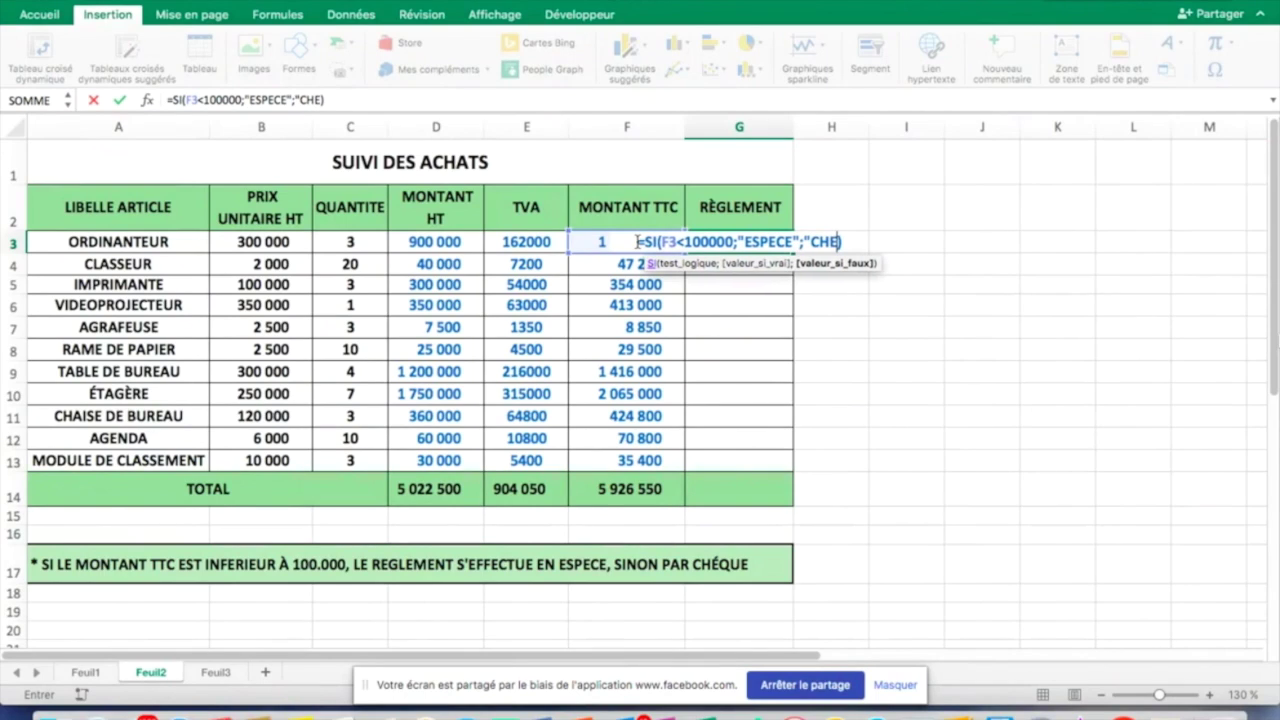
type("QUE\"")
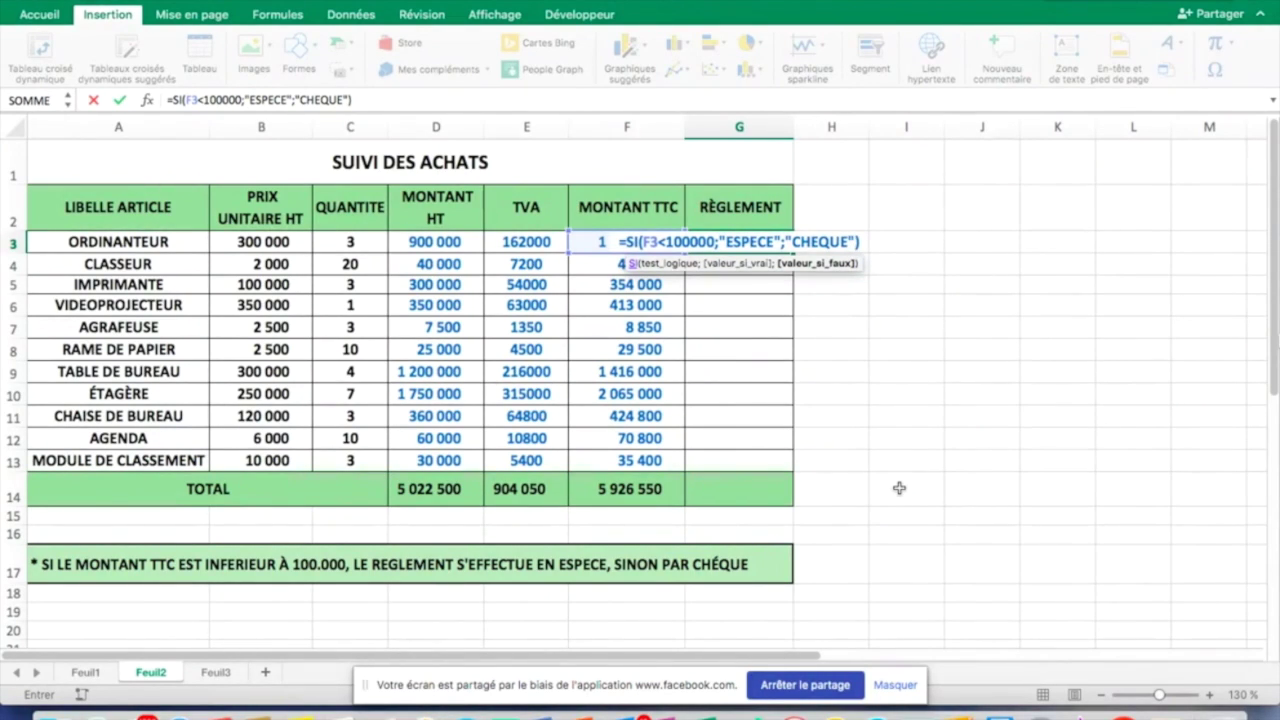
key("Return")
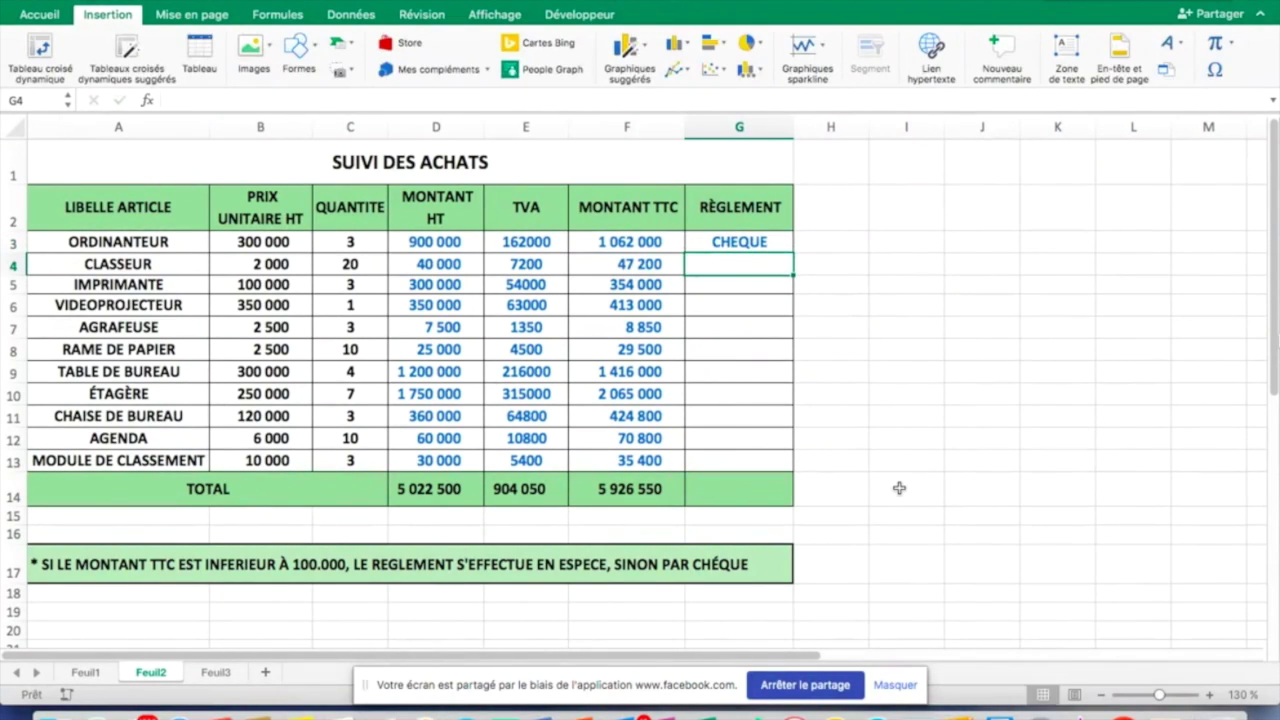
Step: Fill the RÈGLEMENT formula from G3 down through G13 and check the copied formulas in several rows
left_click(774, 243)
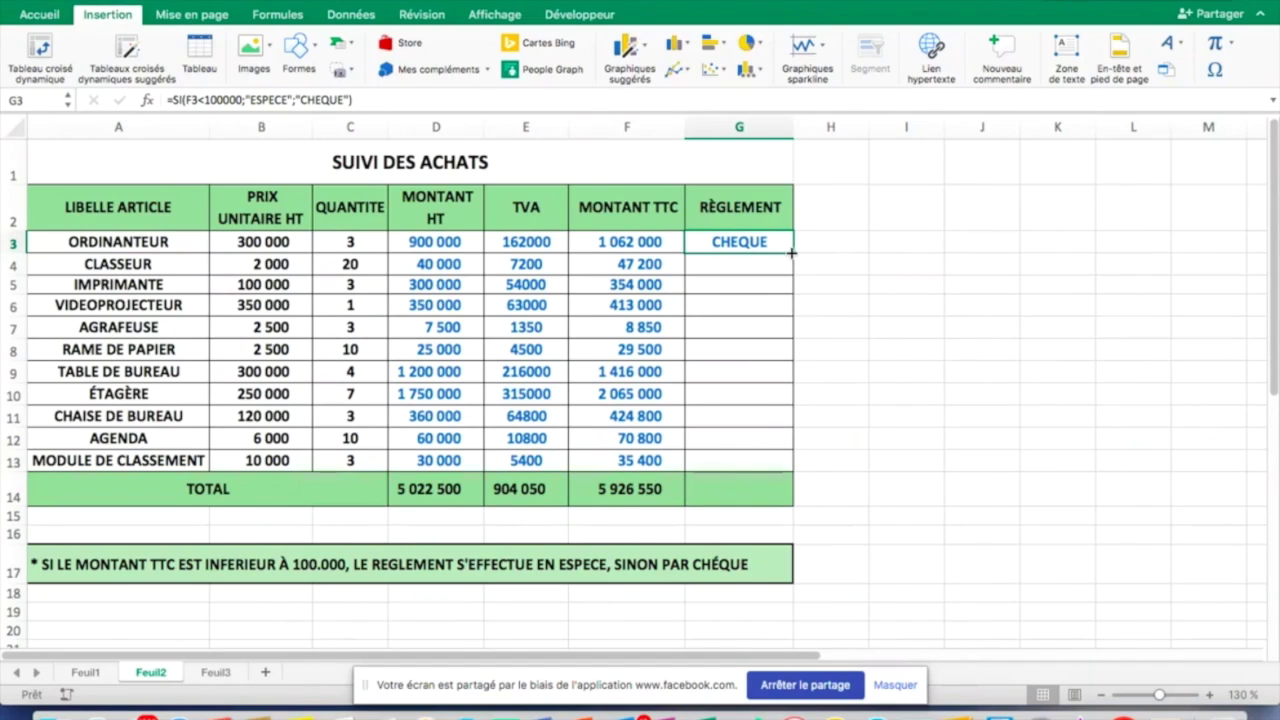
left_click_drag(792, 253, 790, 466)
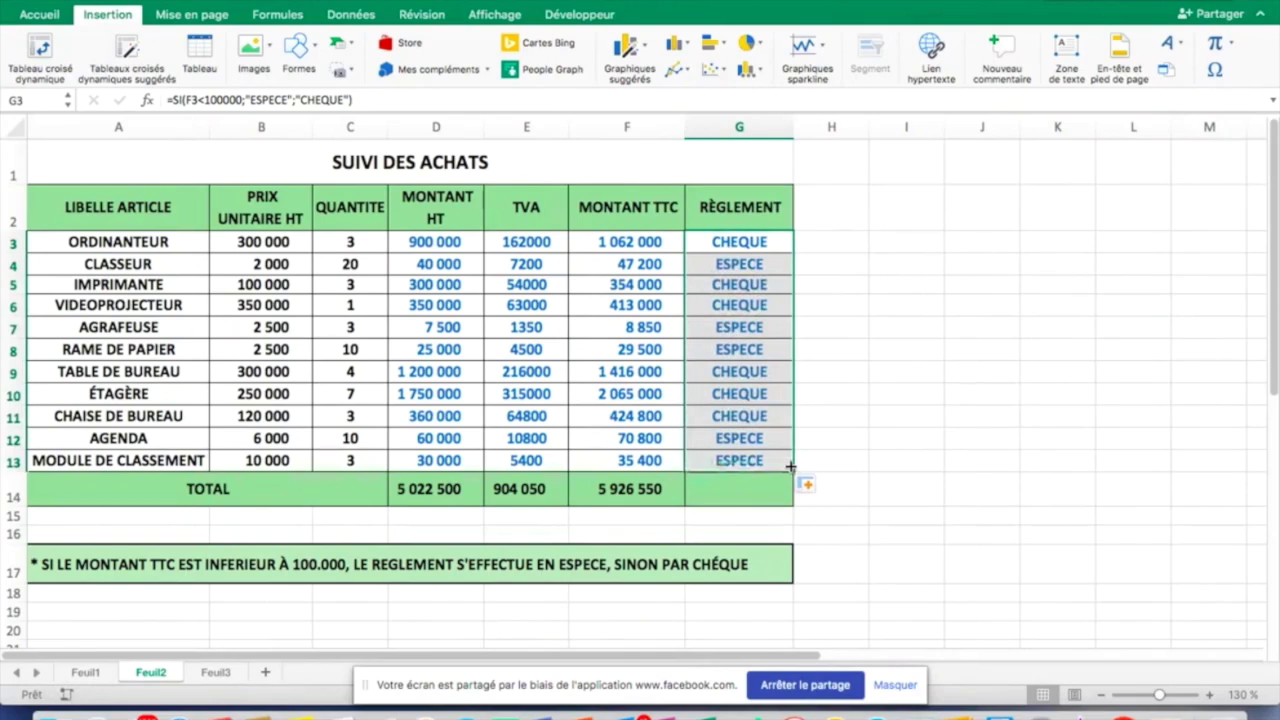
left_click(911, 462)
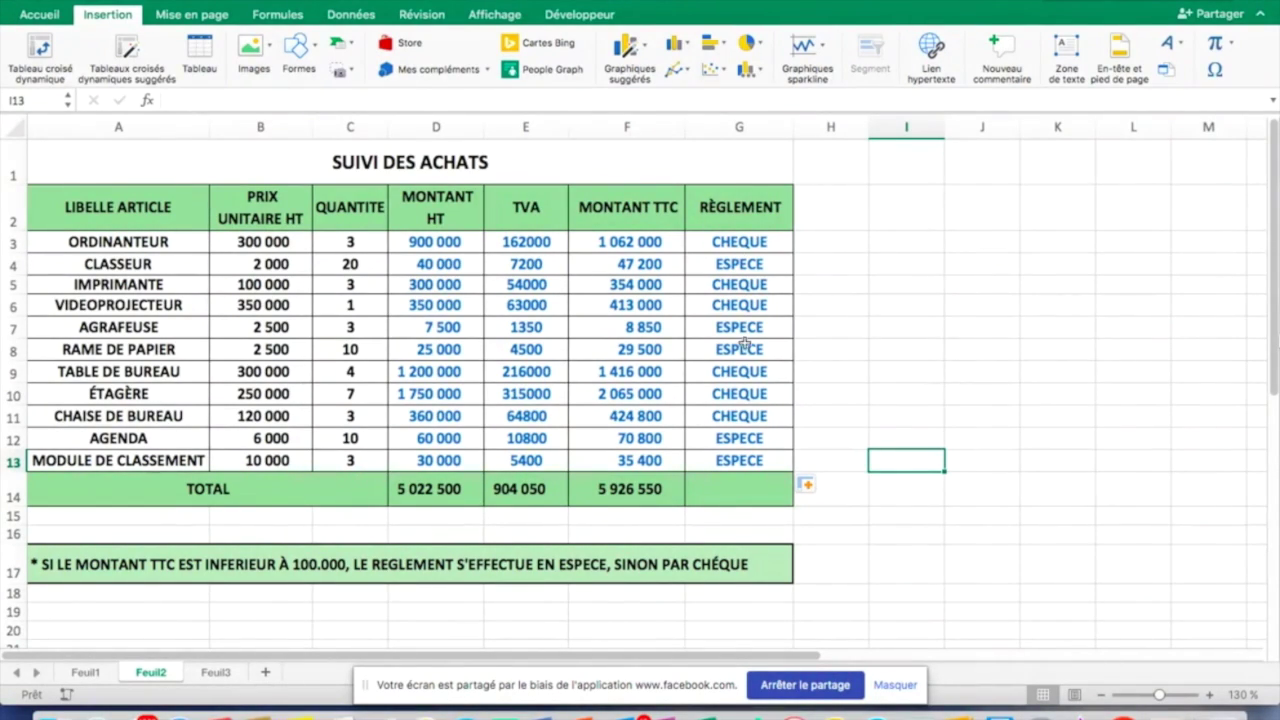
left_click(717, 262)
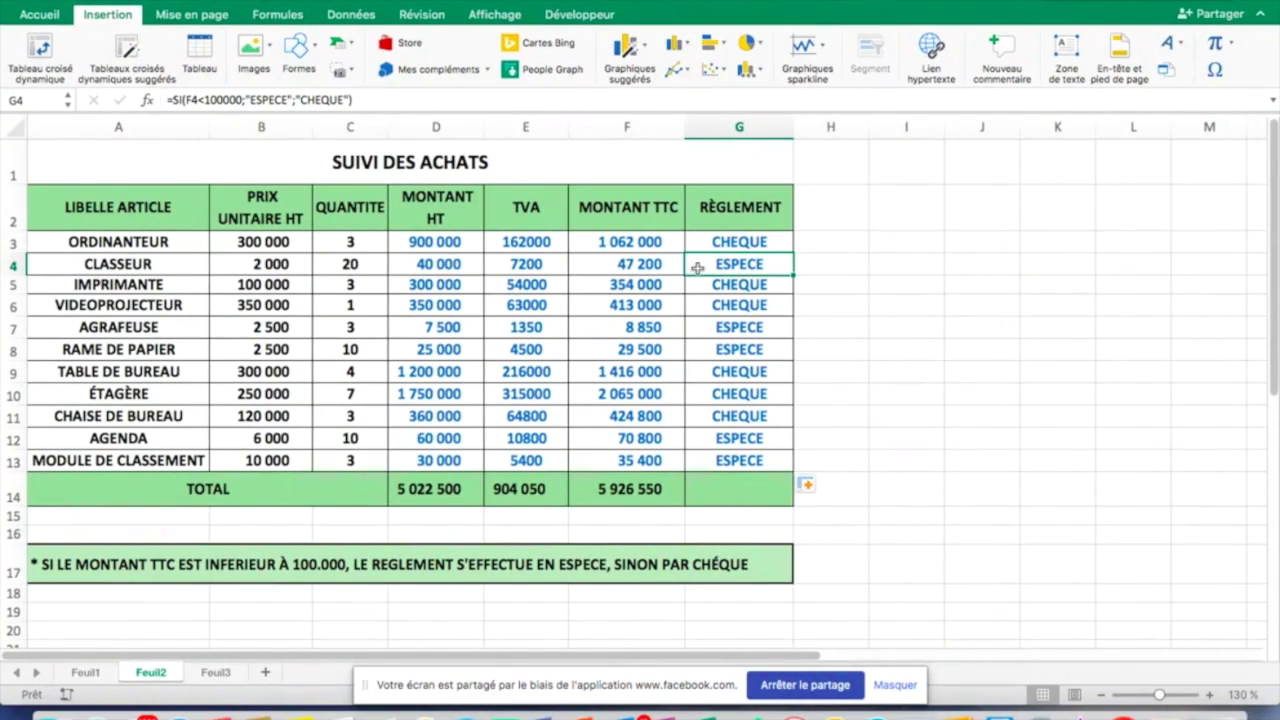
left_click(700, 328)
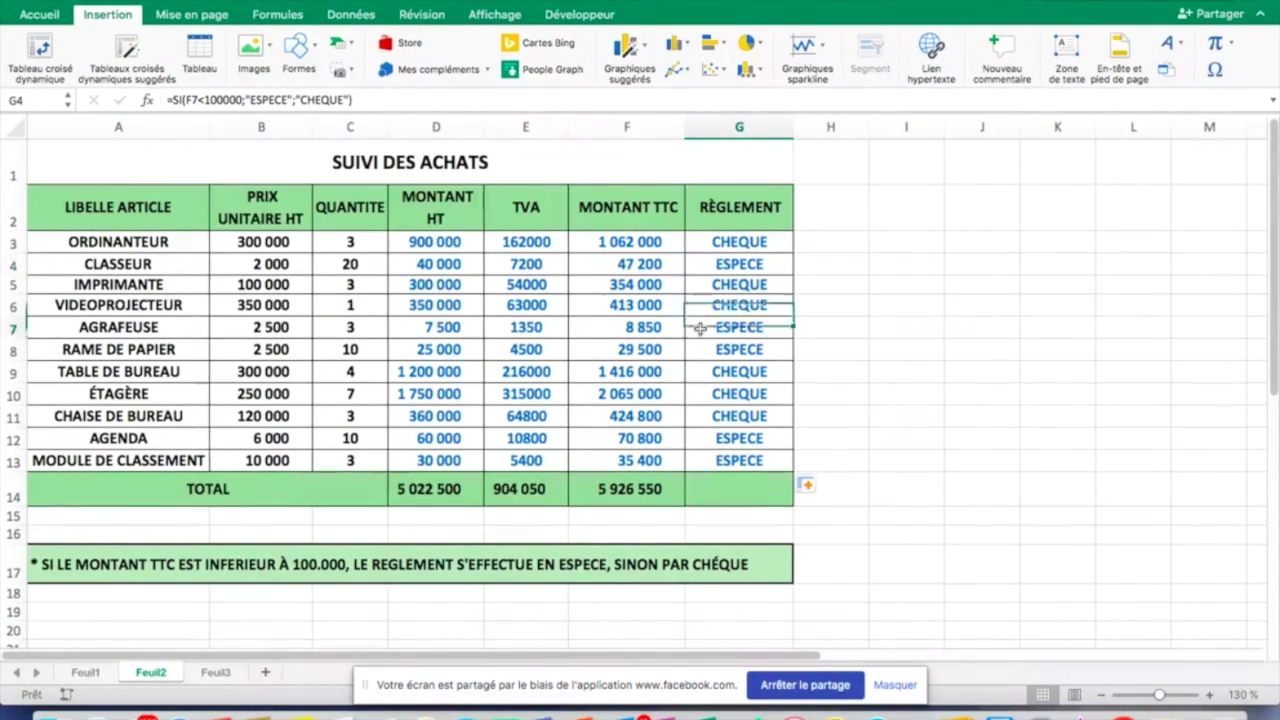
left_click(702, 372)
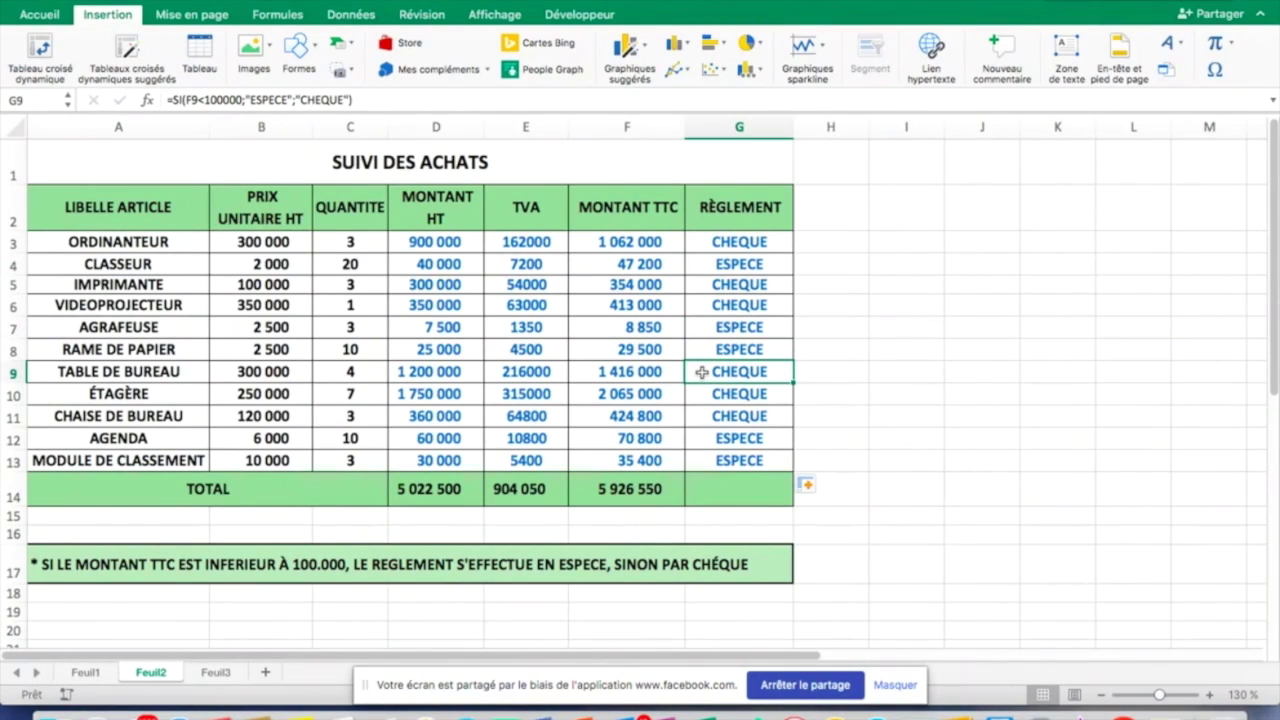
left_click(718, 417)
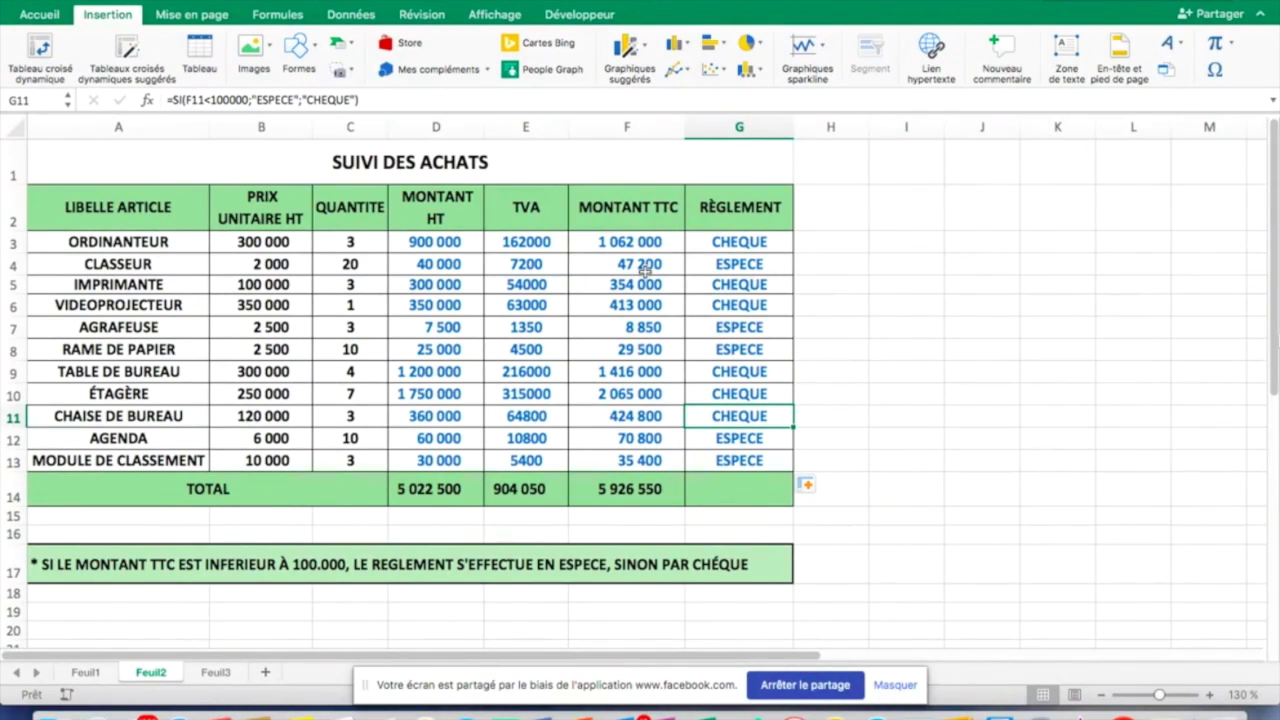
Step: Start an "Inférieur à" cell-highlighting rule for the MONTANT TTC amounts in F3:F13
left_click(38, 15)
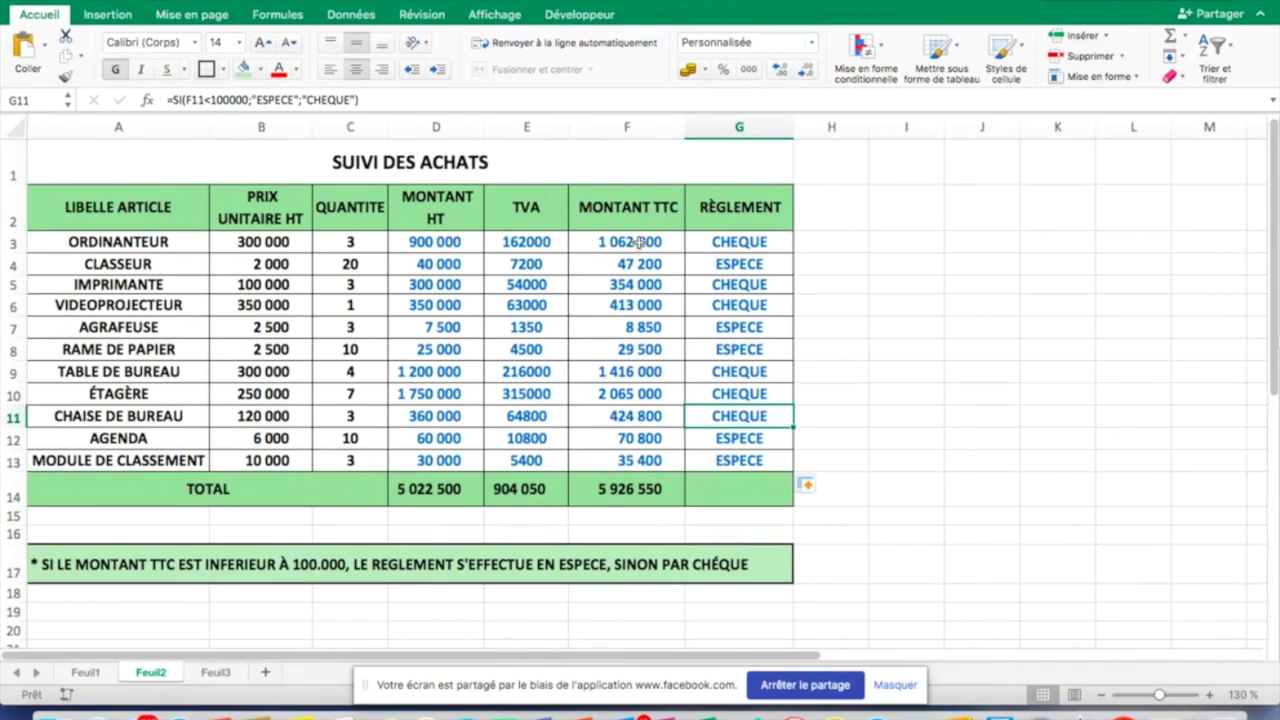
left_click_drag(640, 242, 642, 460)
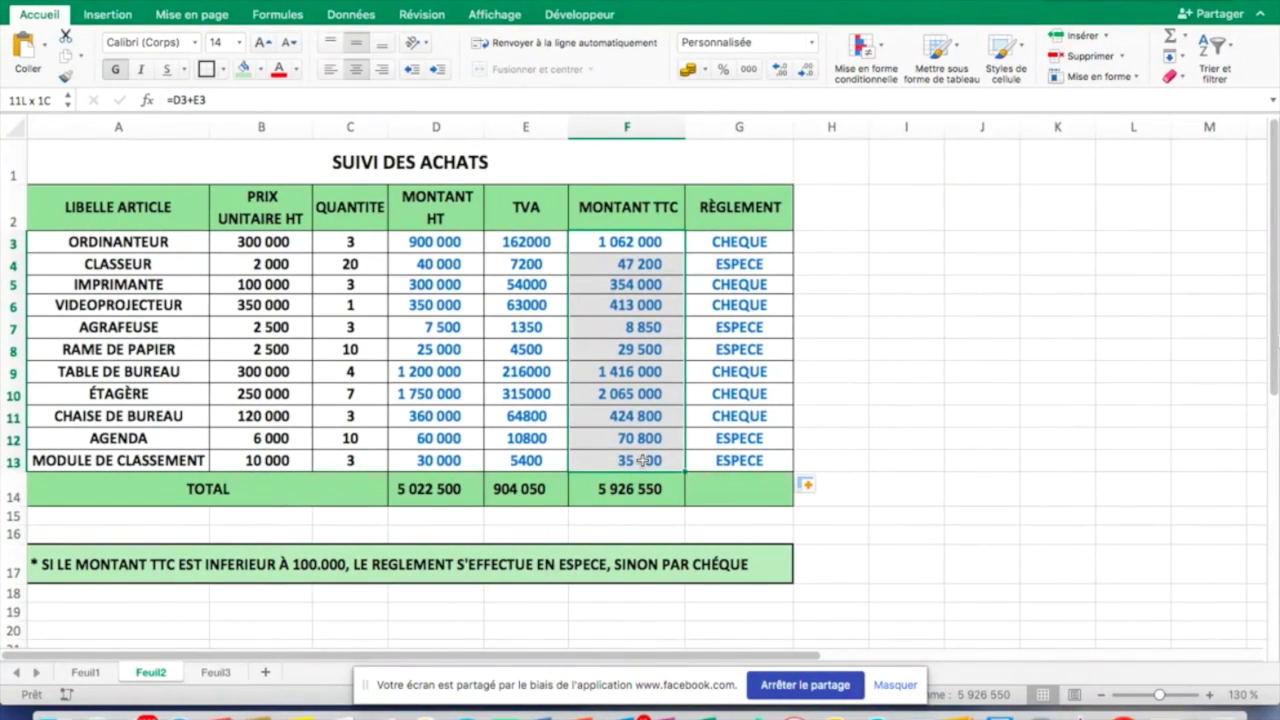
left_click_drag(642, 460, 642, 460)
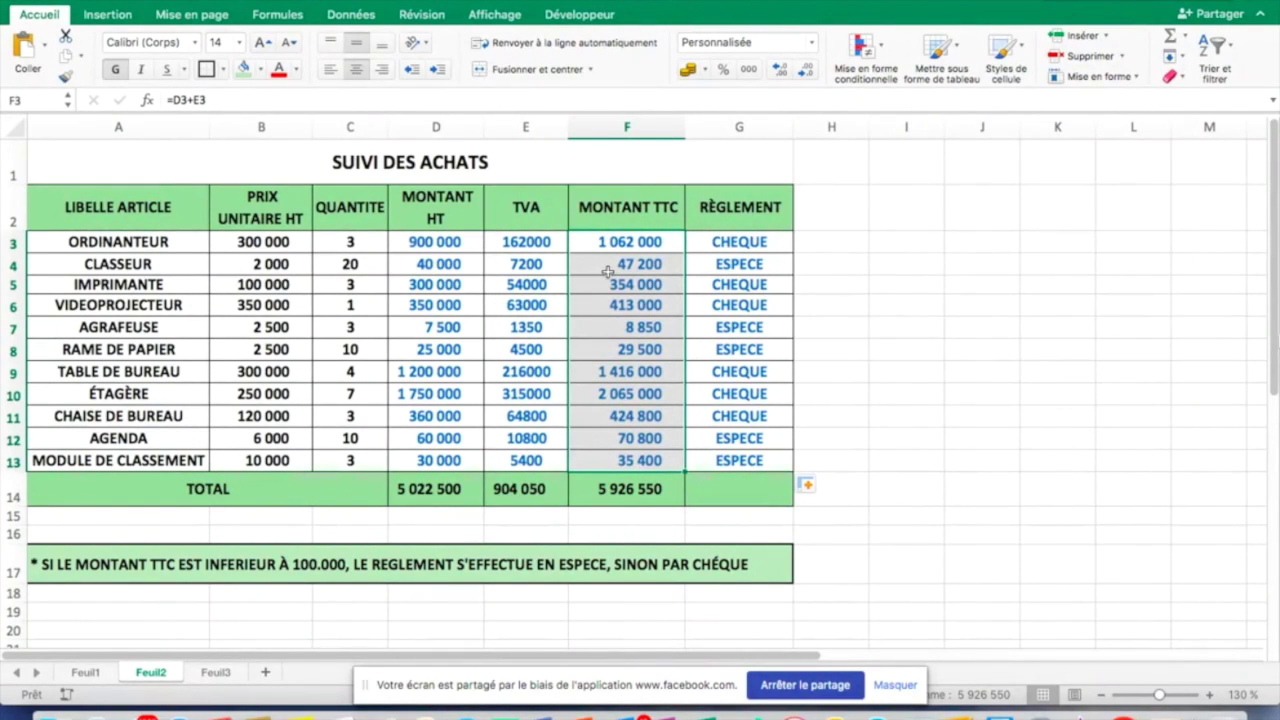
left_click_drag(613, 241, 607, 460)
left_click(870, 54)
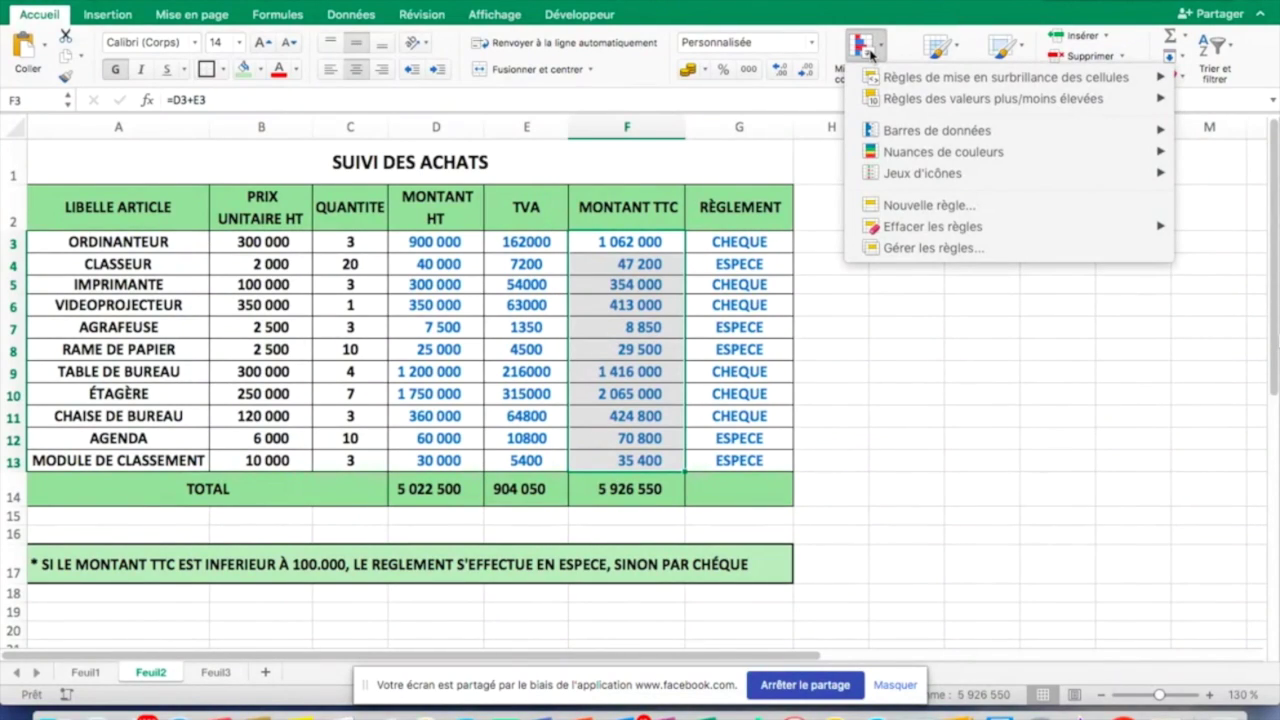
mouse_move(902, 75)
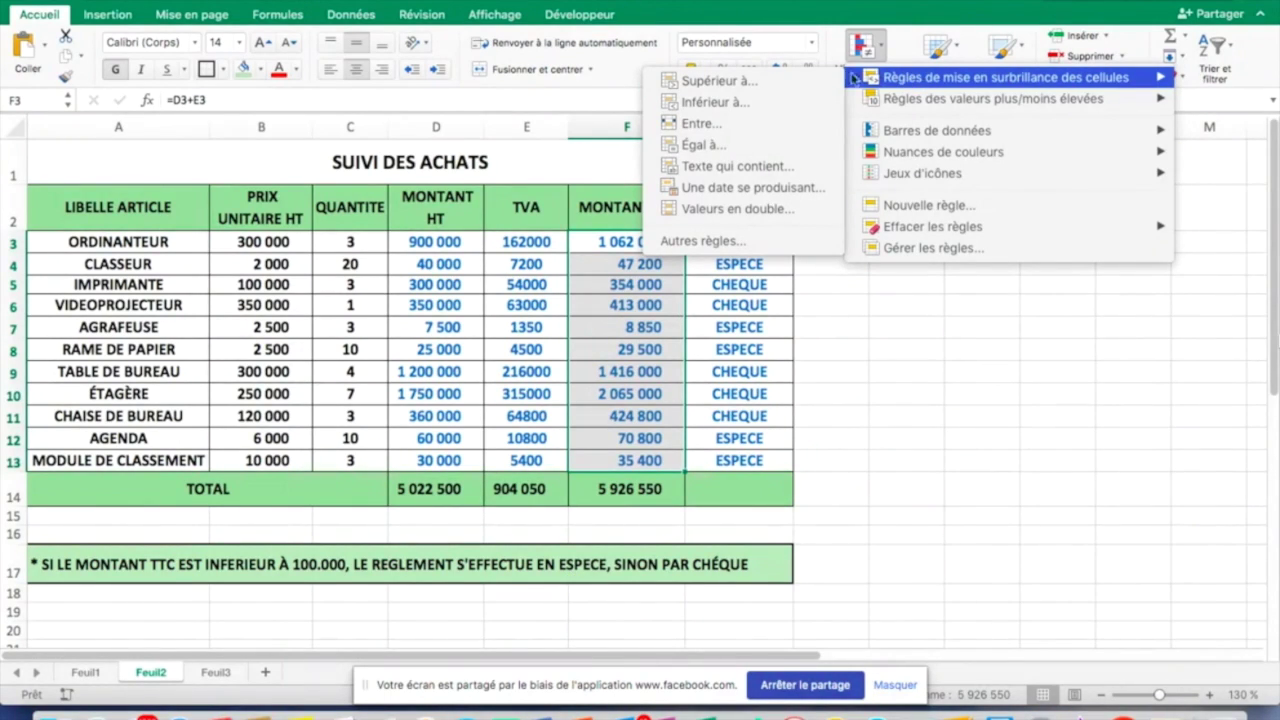
left_click(733, 104)
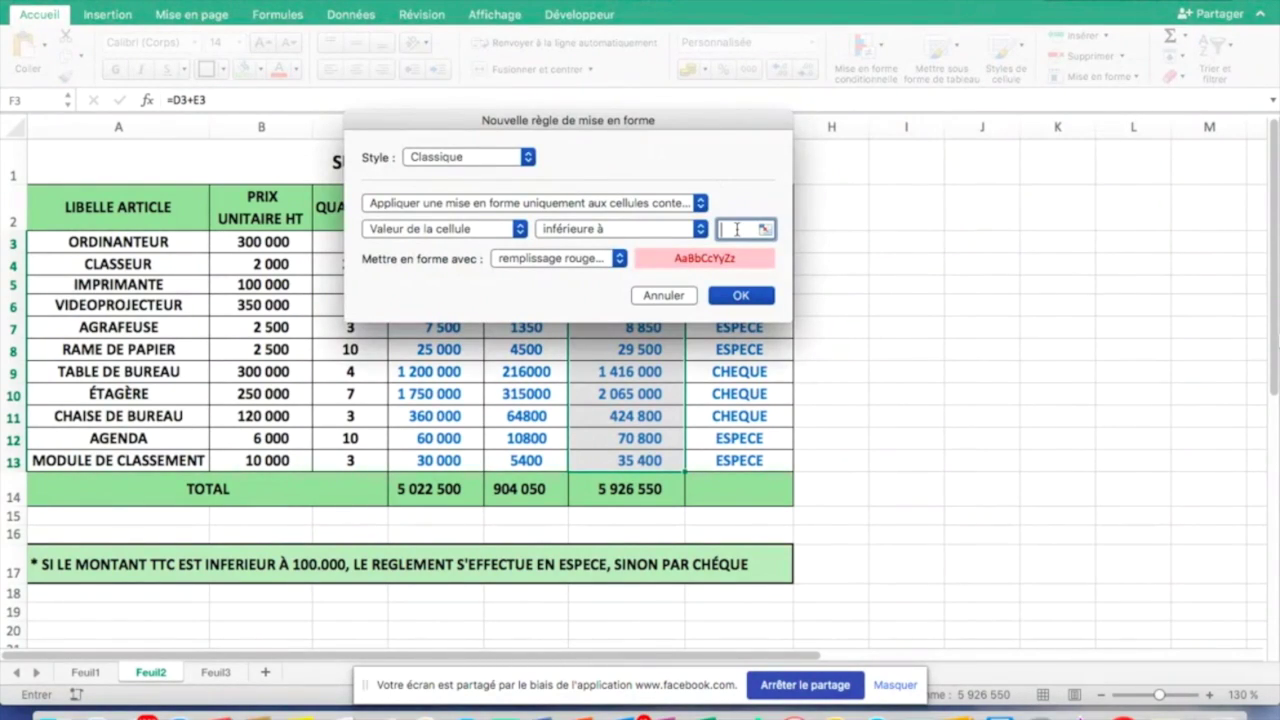
Step: Set the rule's threshold to 100000 with "remplissage vert avec texte vert foncé" and apply it to F3:F13
type("100000")
key("BackSpace")
key("BackSpace")
key("BackSpace")
key("BackSpace")
key("BackSpace")
key("BackSpace")
type("00000")
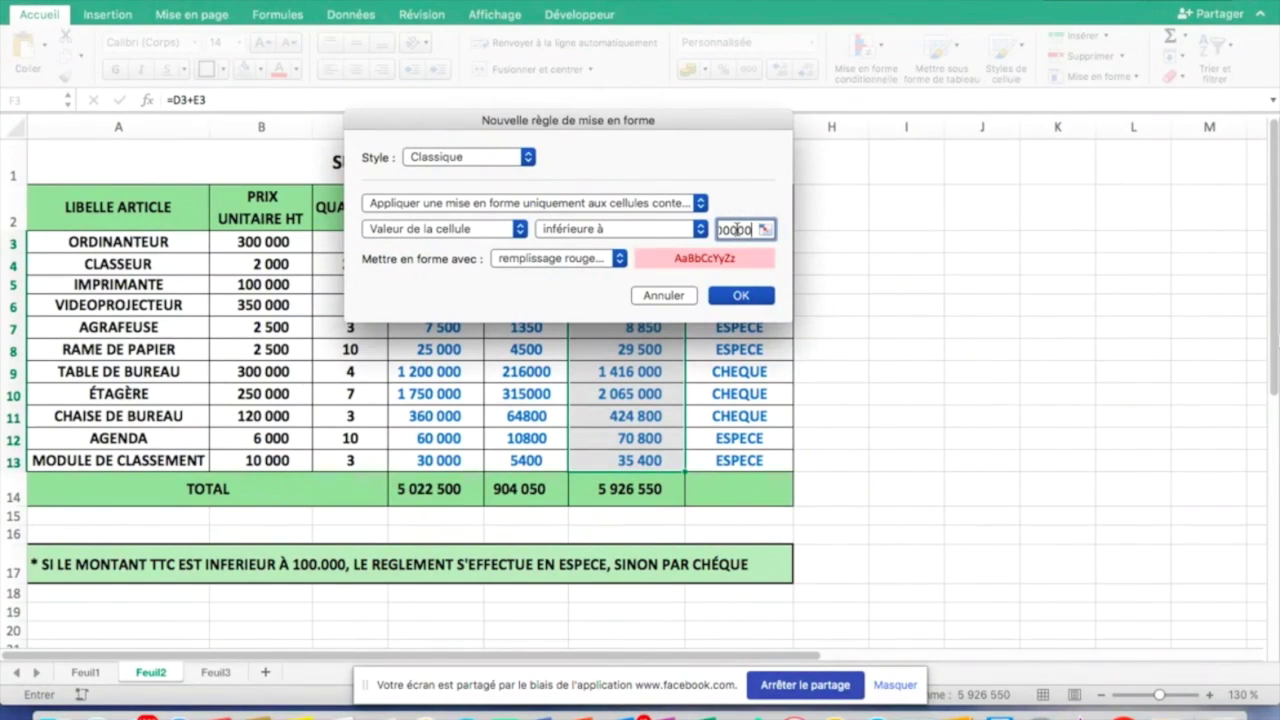
left_click(620, 259)
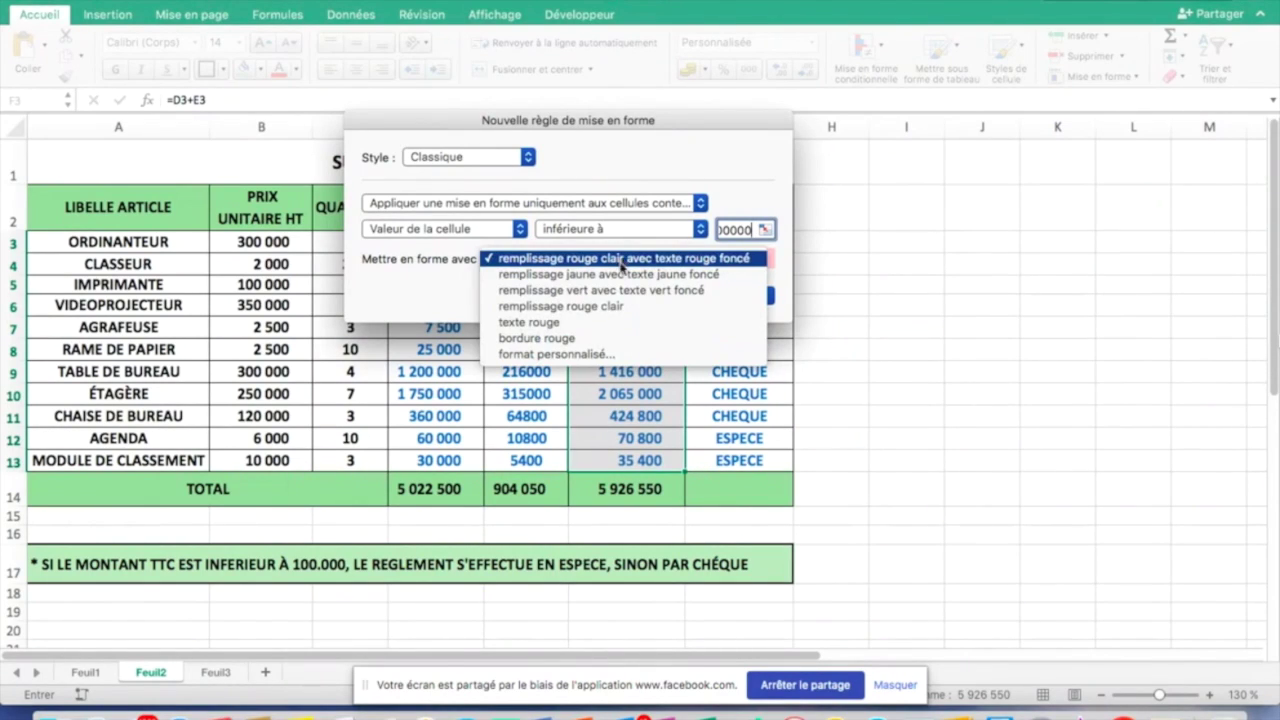
left_click(620, 290)
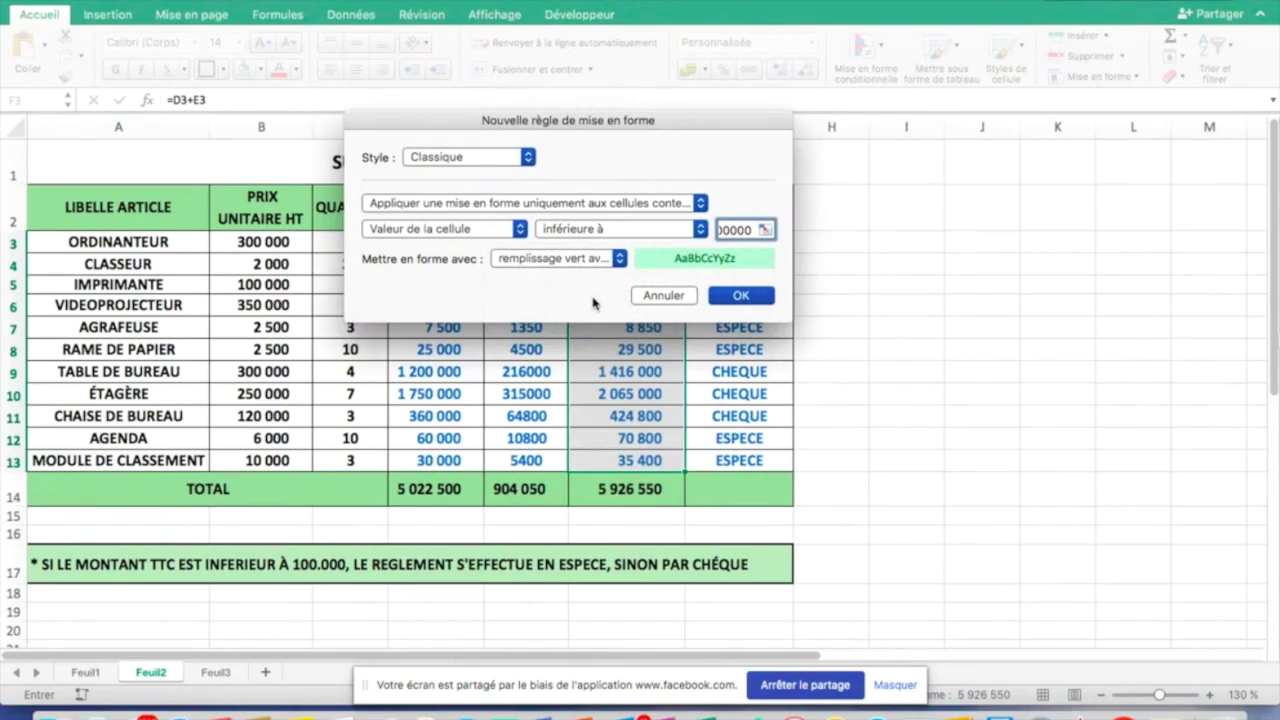
left_click(740, 296)
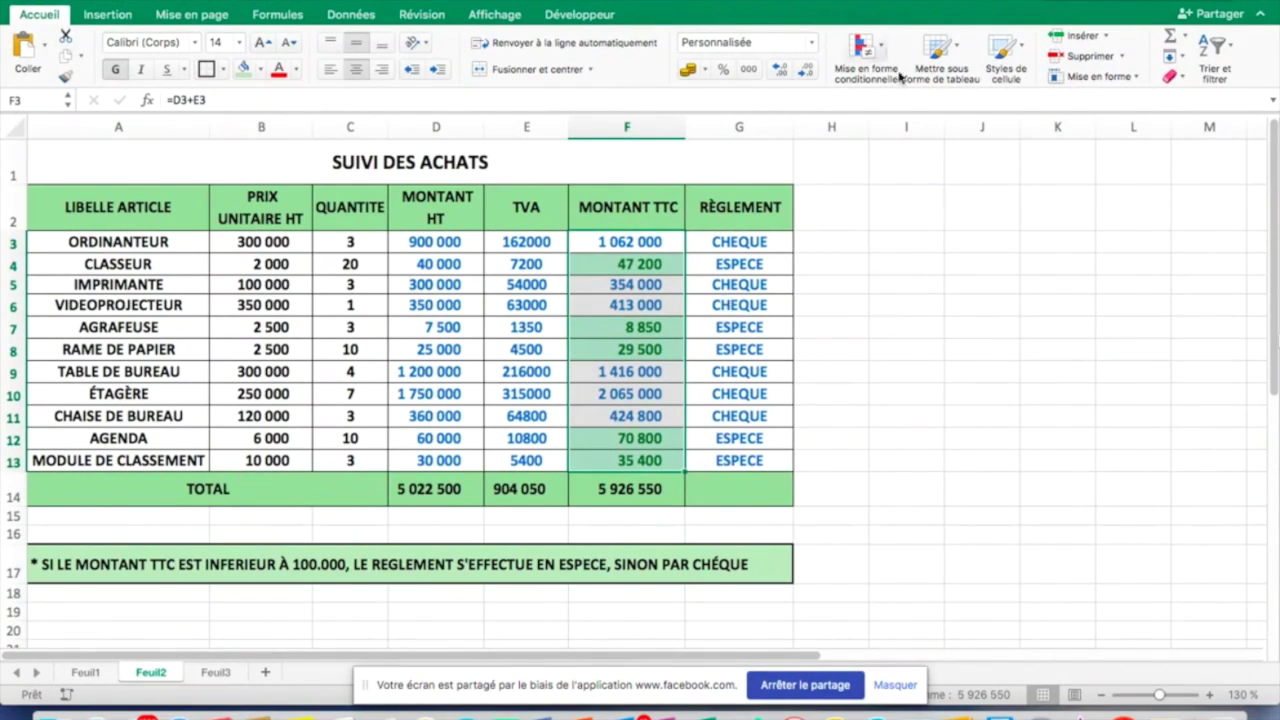
Step: Start a second highlighting rule for F3:F13 and set its condition to "supérieure ou égale à"
left_click(872, 50)
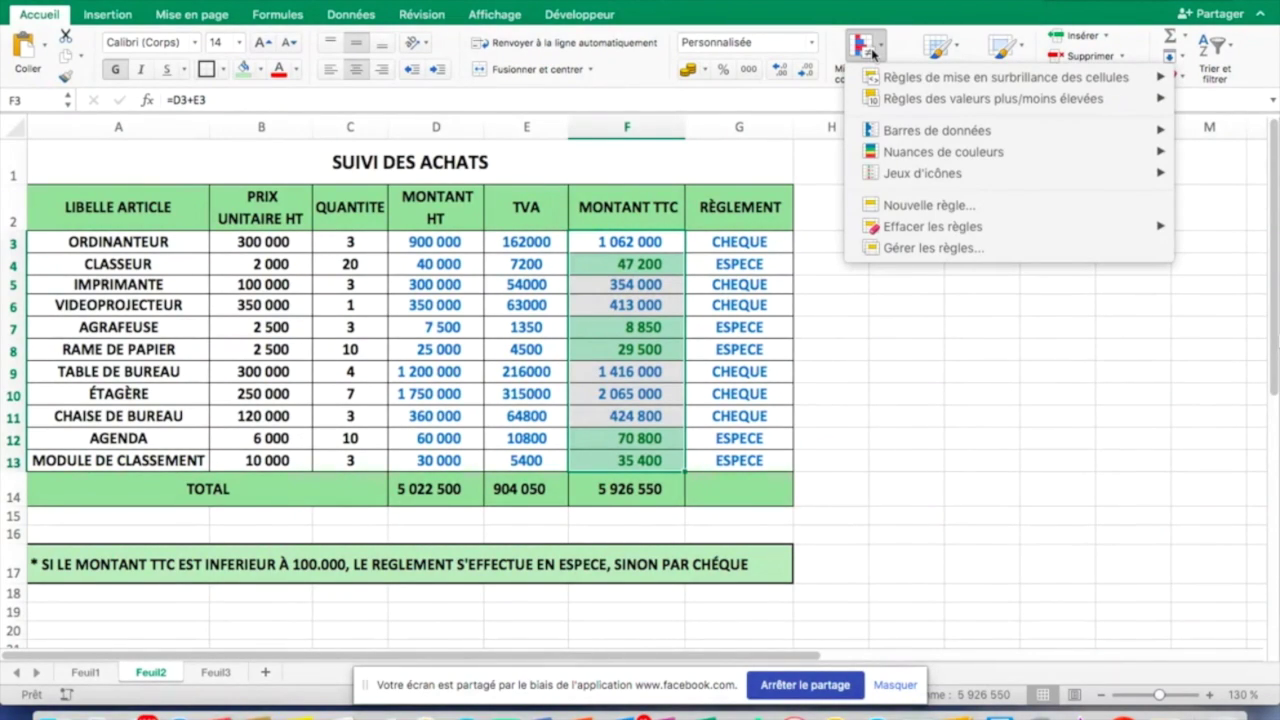
left_click(874, 52)
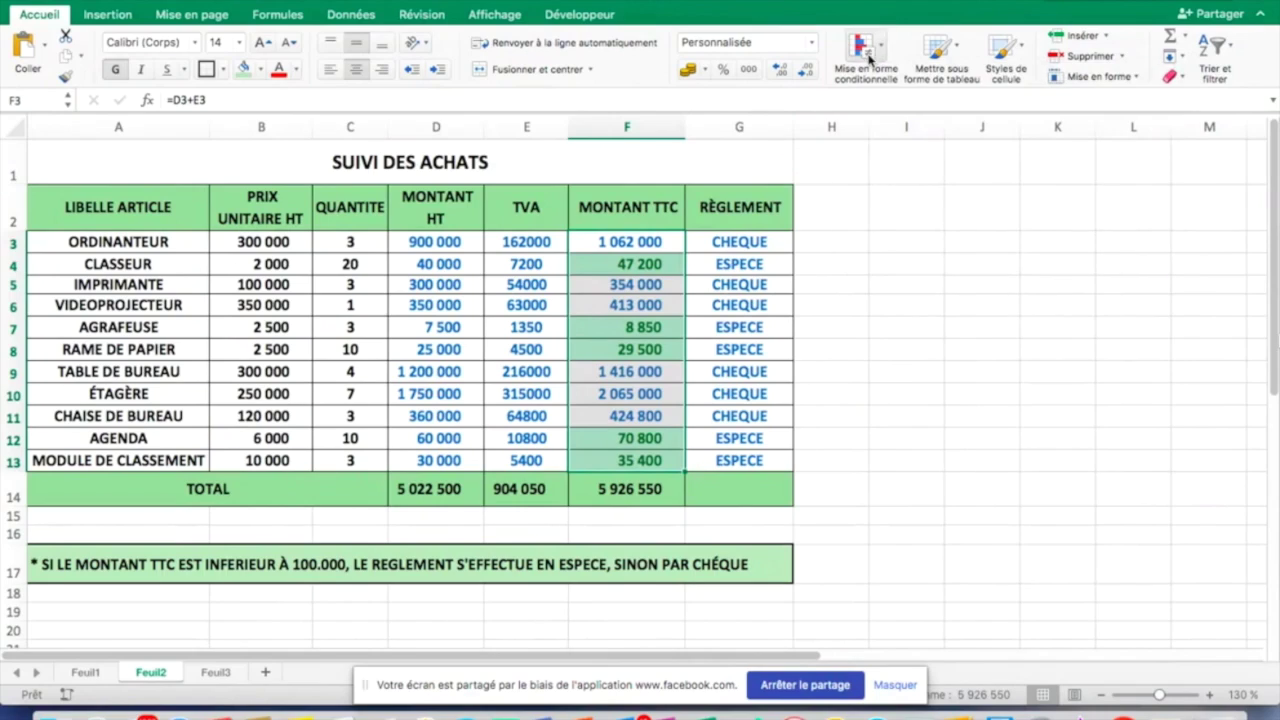
left_click(876, 56)
mouse_move(903, 82)
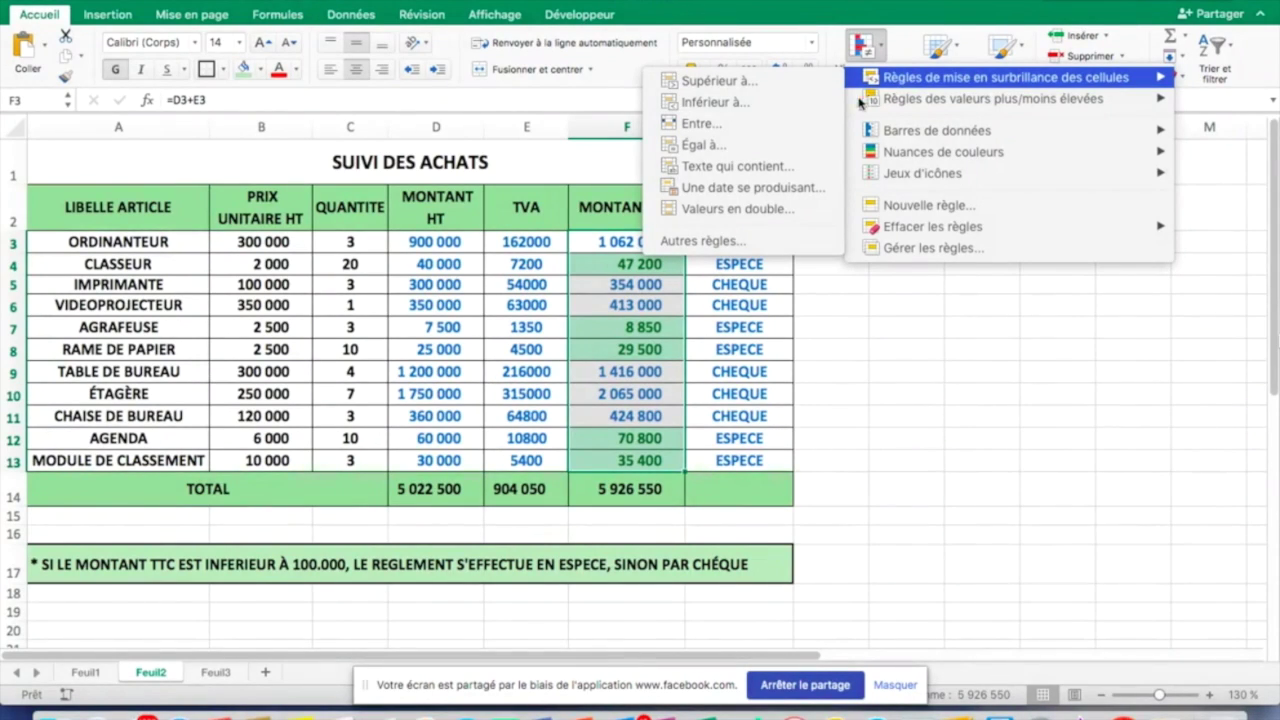
left_click(753, 81)
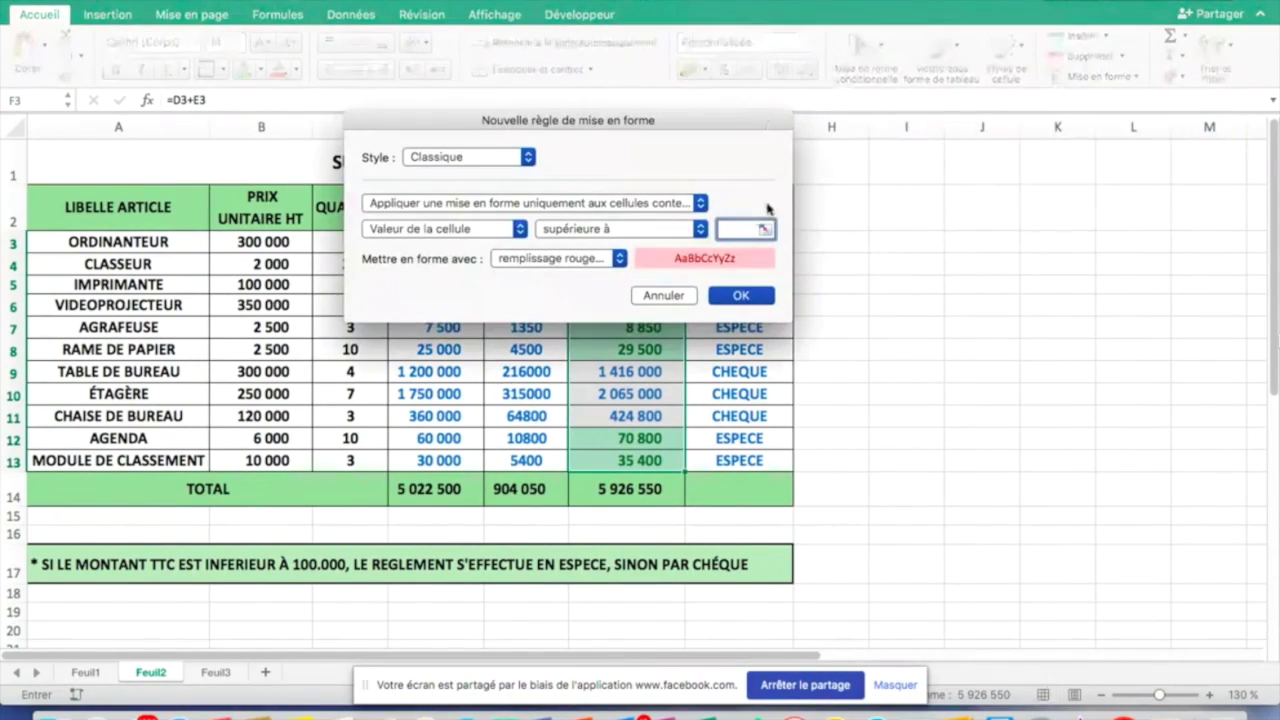
left_click(699, 231)
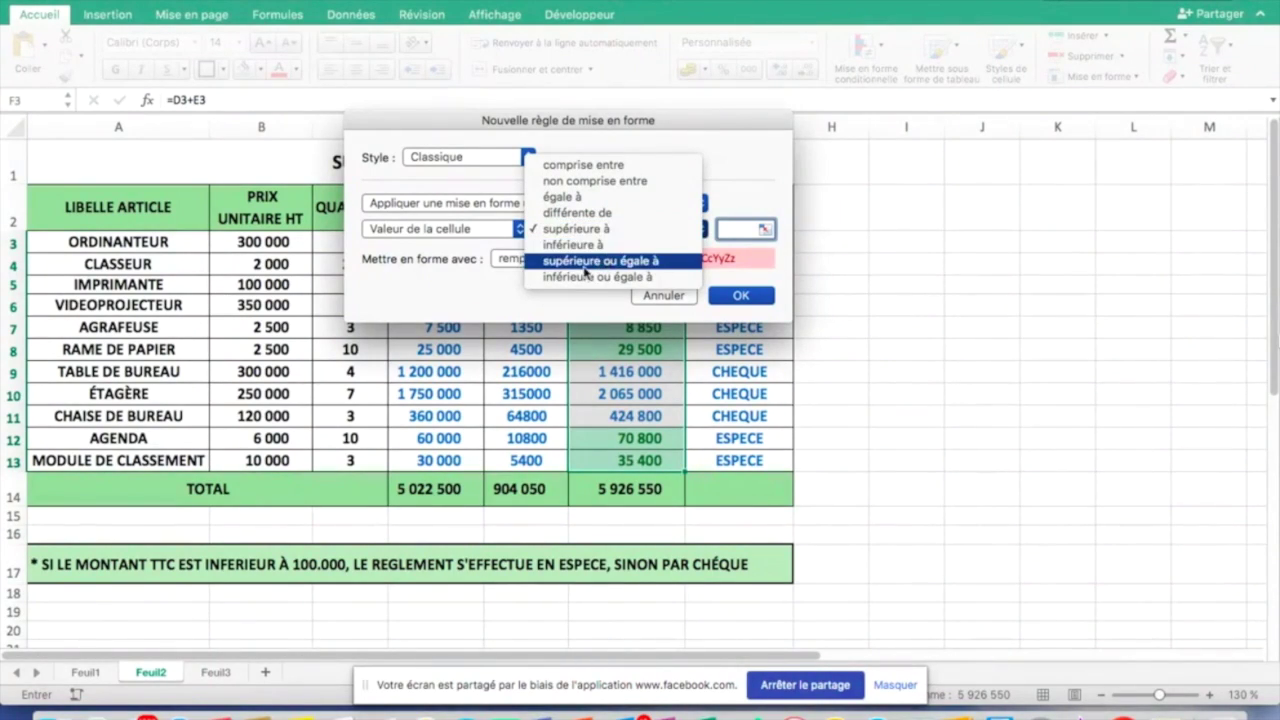
left_click(655, 262)
left_click(728, 231)
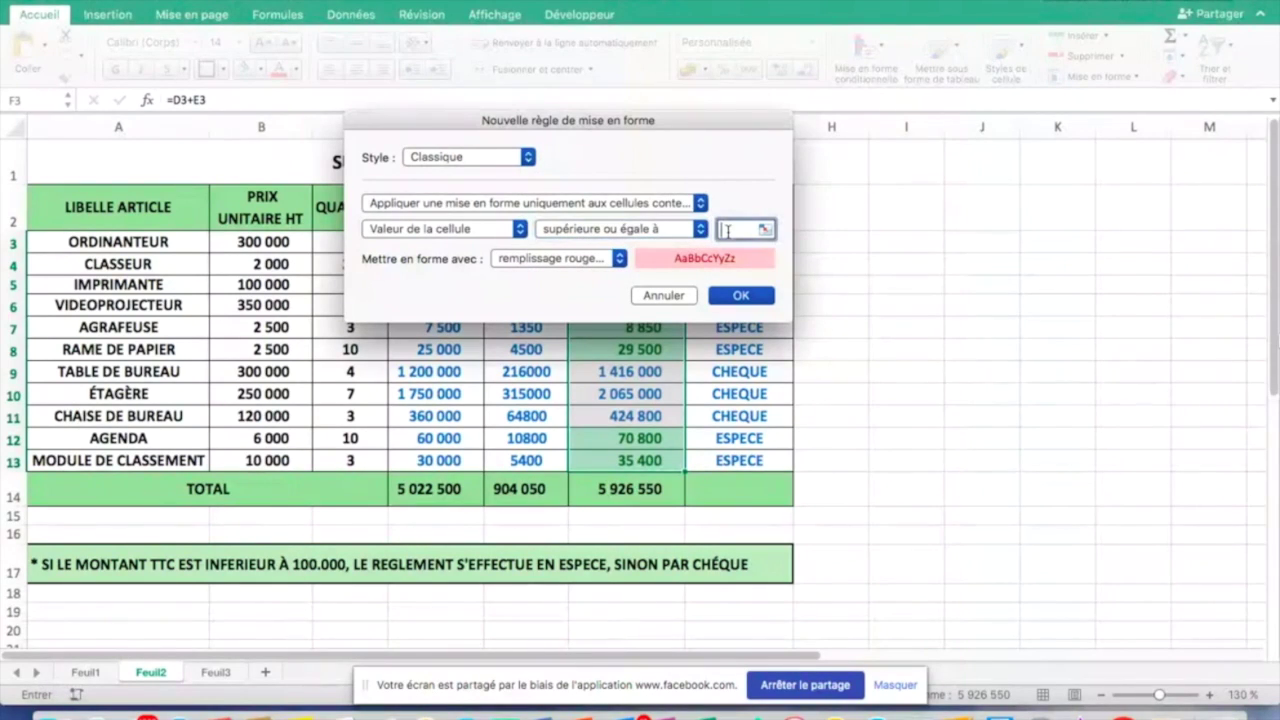
Step: Give the second rule the threshold 100000 and "remplissage rouge clair avec texte rouge foncé", apply it and deselect the range
type("1")
type("00000")
key("BackSpace")
key("BackSpace")
key("BackSpace")
key("BackSpace")
key("BackSpace")
key("BackSpace")
type("100000")
left_click(615, 262)
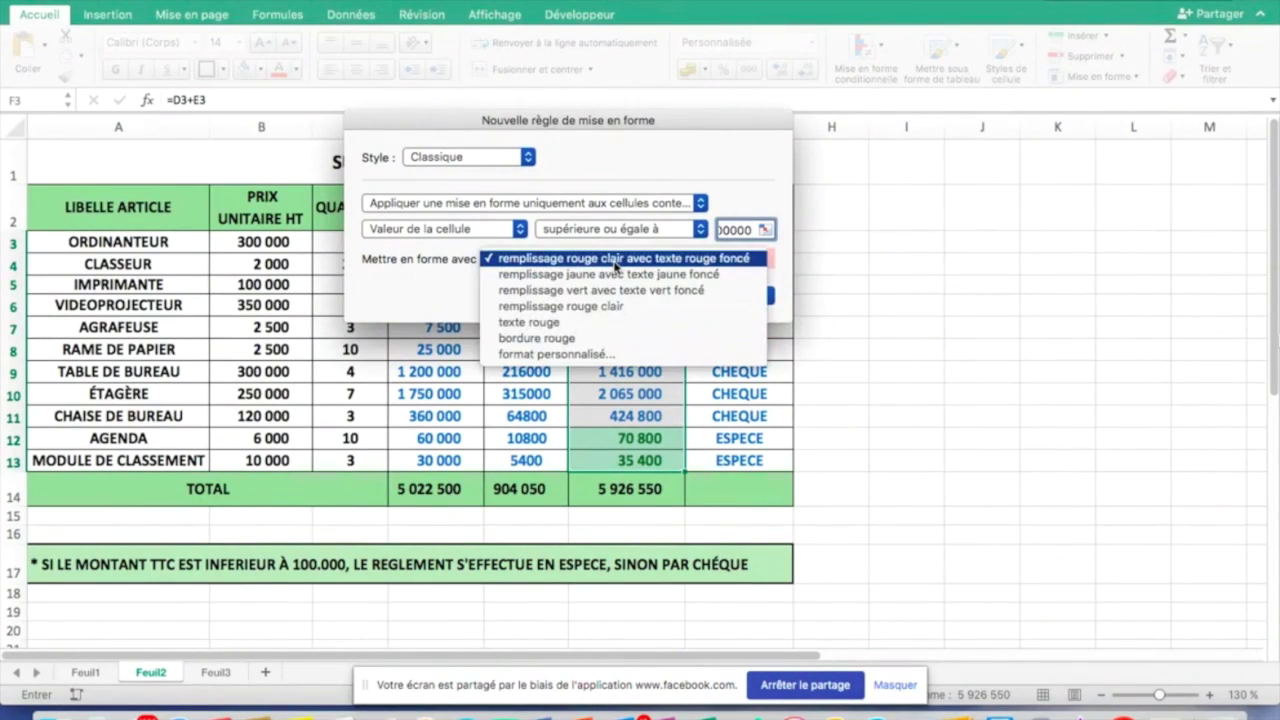
left_click(615, 262)
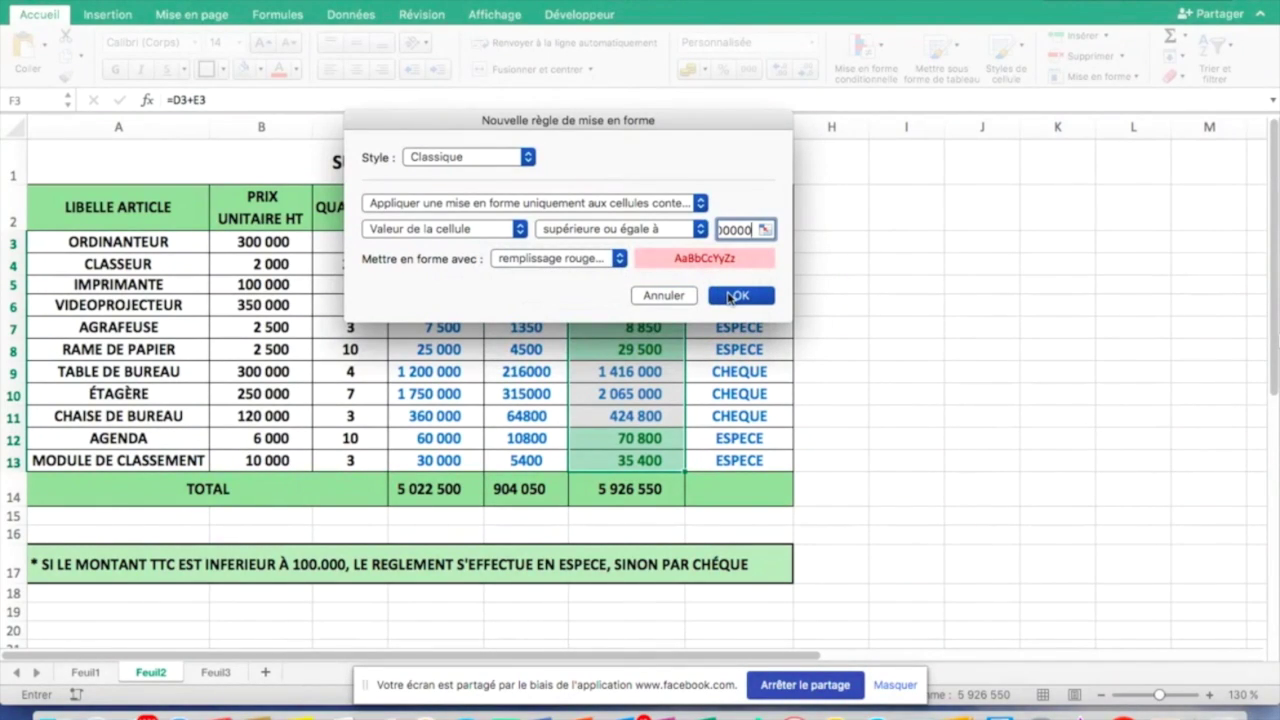
left_click(736, 296)
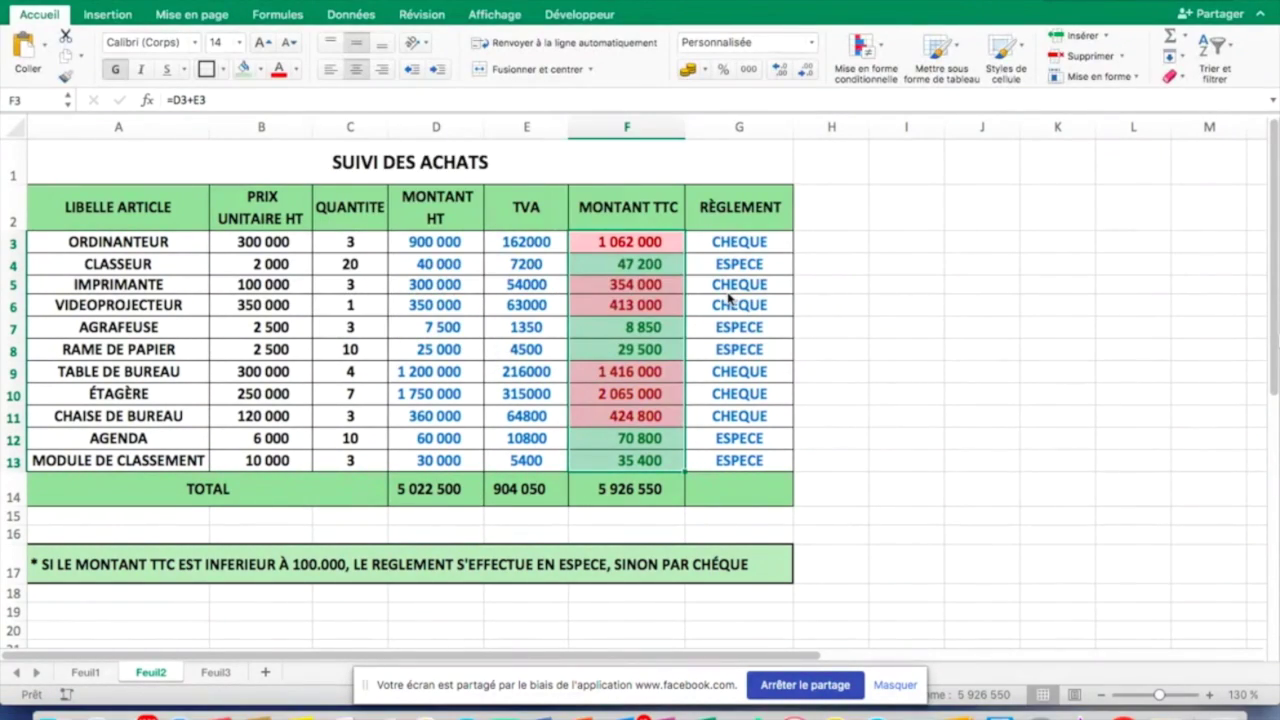
left_click(1026, 362)
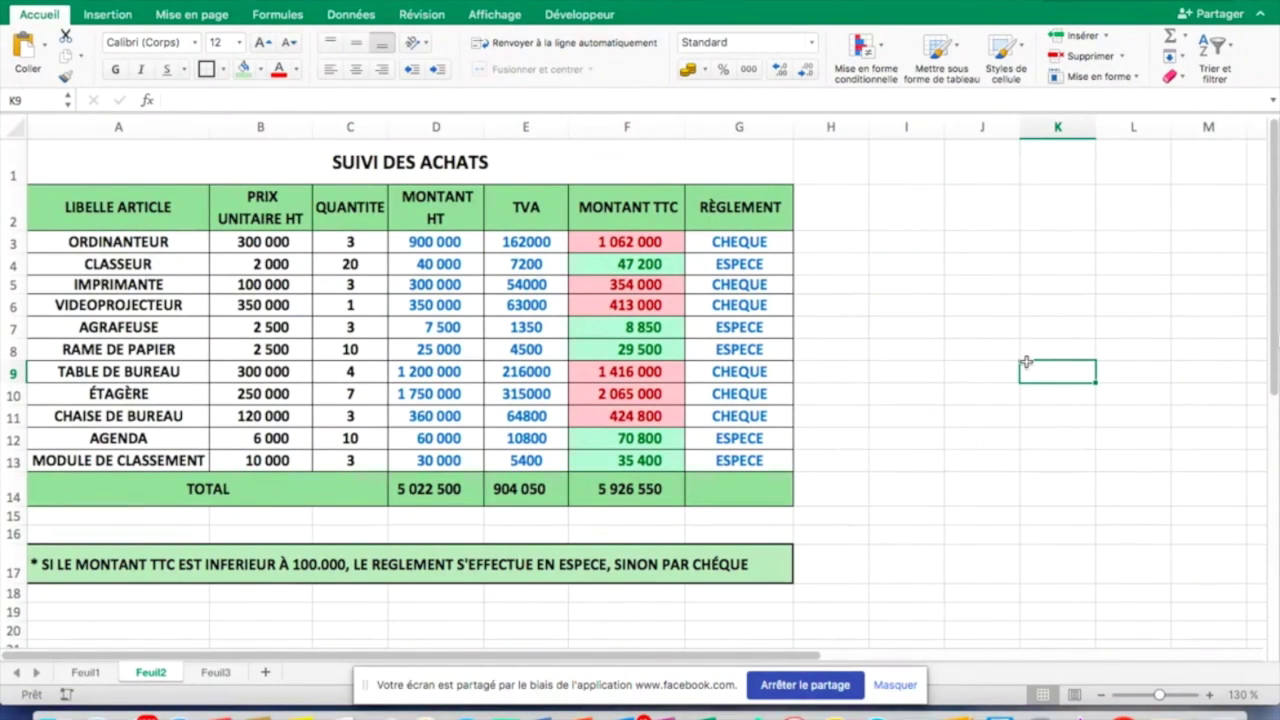
Step: Set ORDINANTEUR's unit price in B3 to 300 and check its MONTANT TTC and RÈGLEMENT cells
left_click(355, 241)
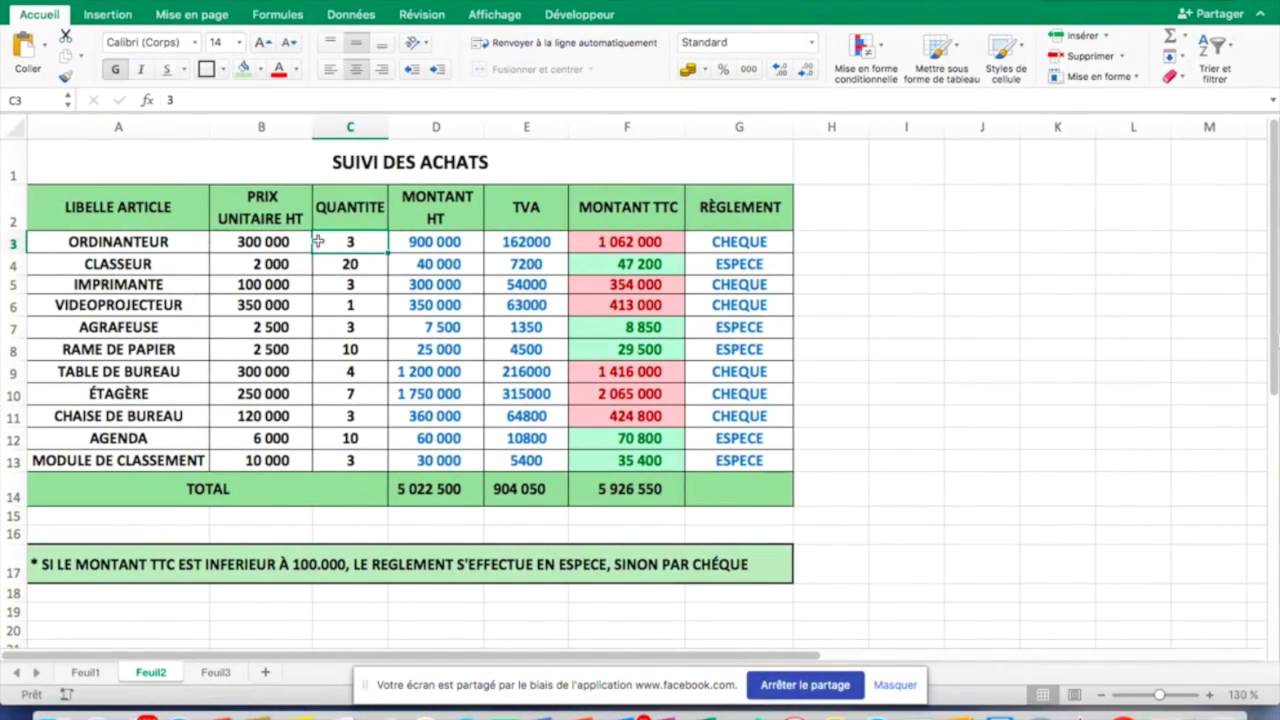
left_click(280, 241)
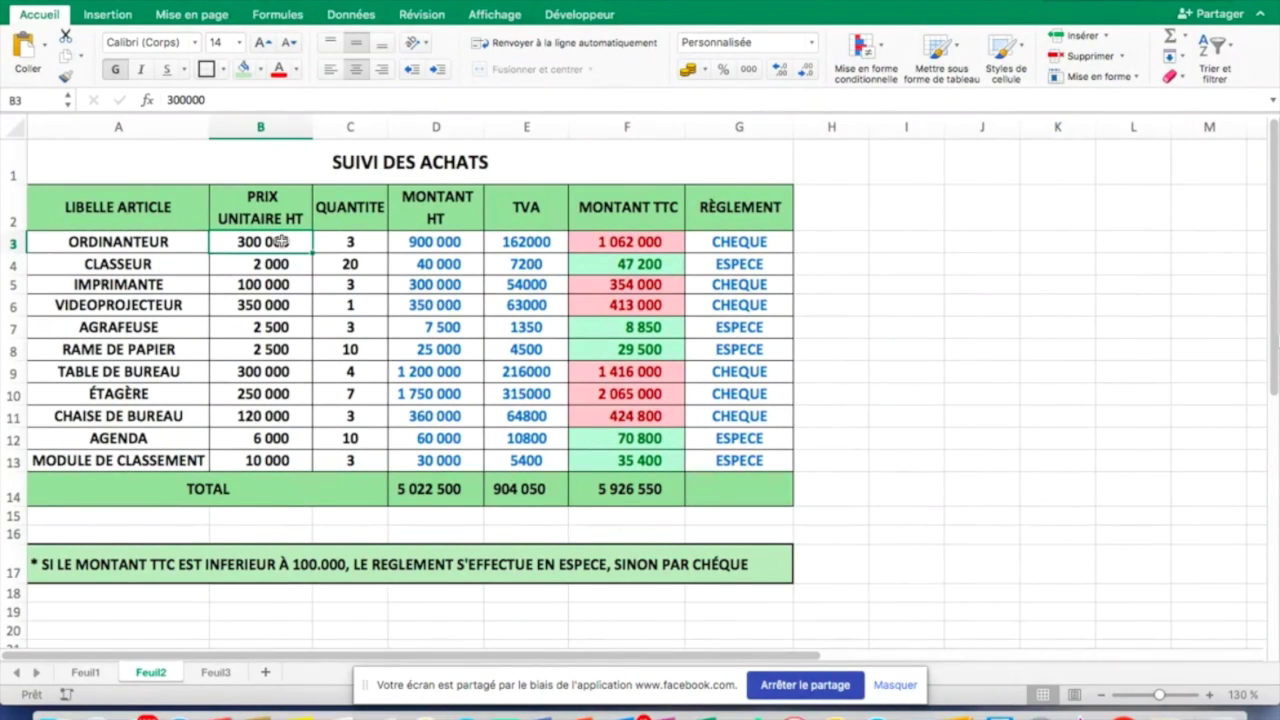
type("300")
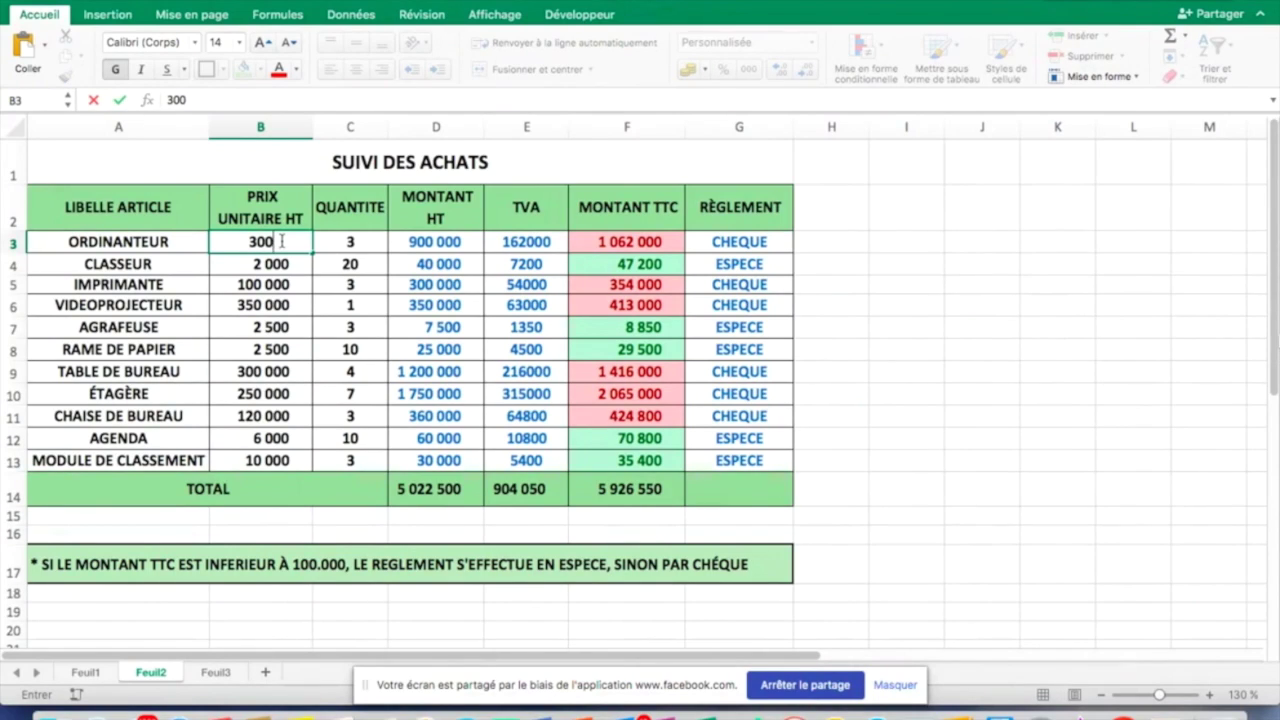
key("Return")
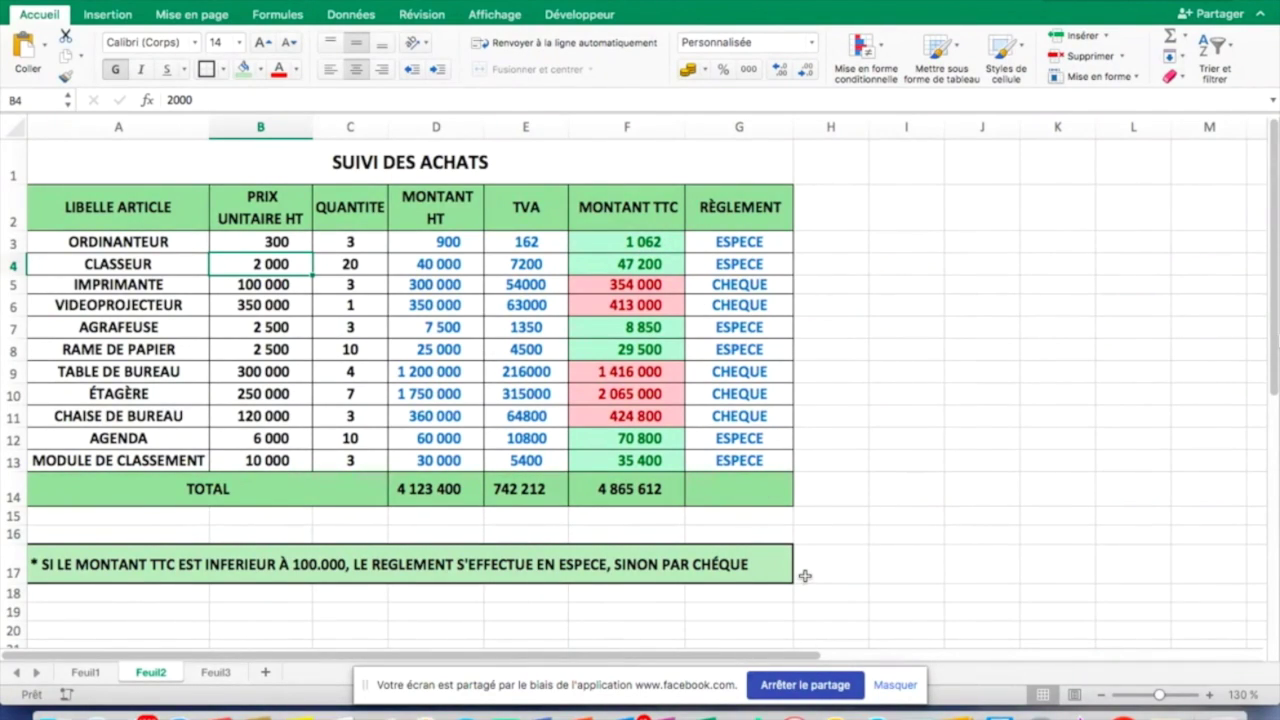
left_click(706, 241)
left_click(644, 242)
left_click(728, 243)
left_click(666, 242)
Step: Restore ORDINANTEUR's unit price in B3 to 300000 and check MONTANT TTC and RÈGLEMENT for ORDINANTEUR and CLASSEUR
left_click(285, 242)
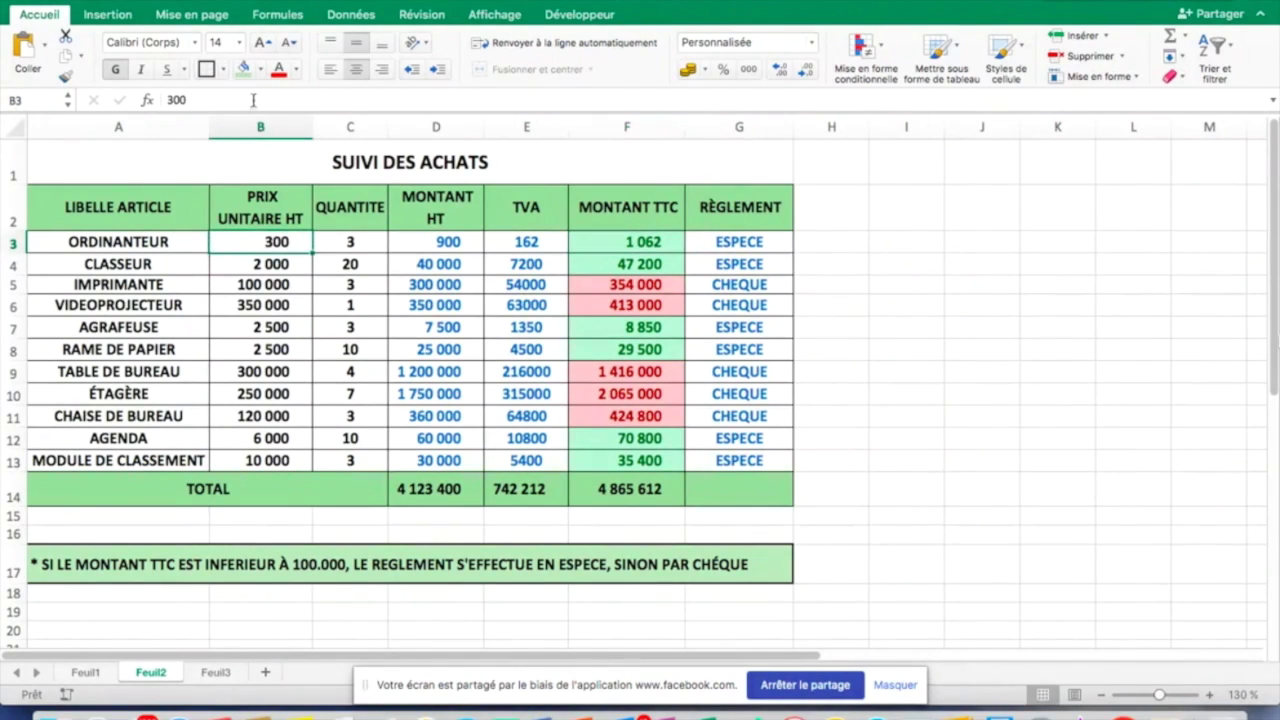
left_click(248, 97)
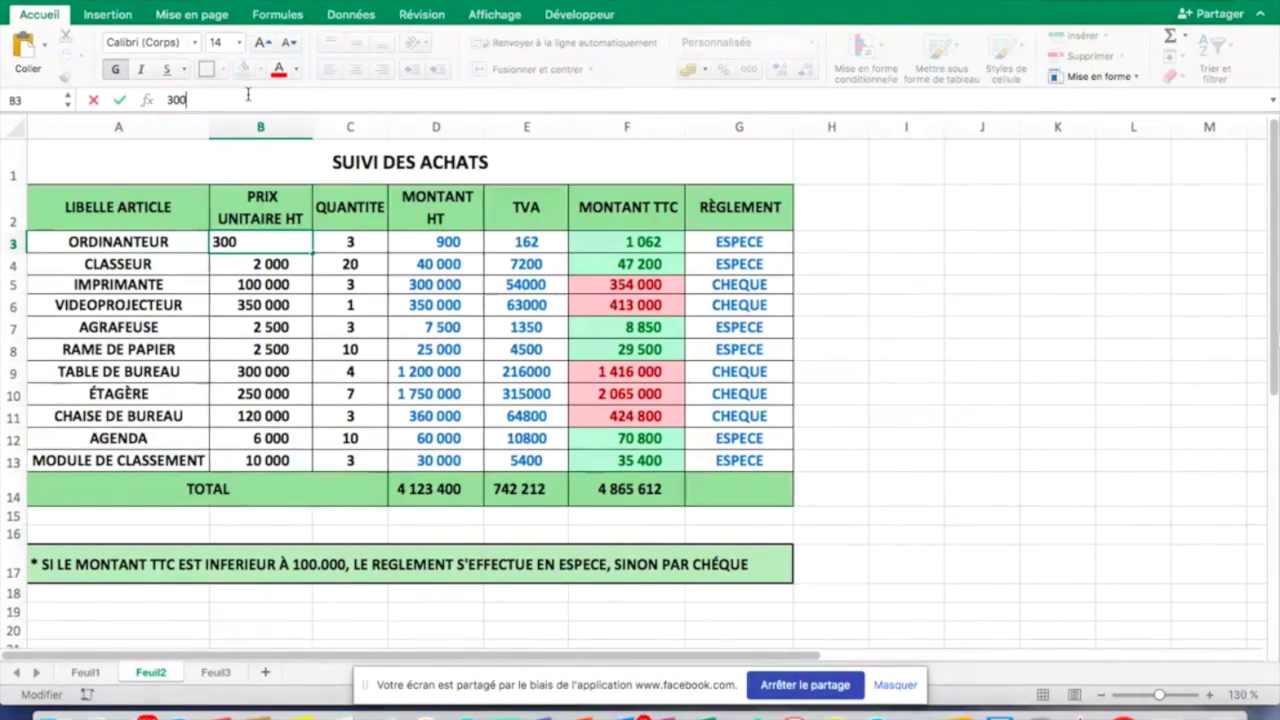
type("000")
key("Return")
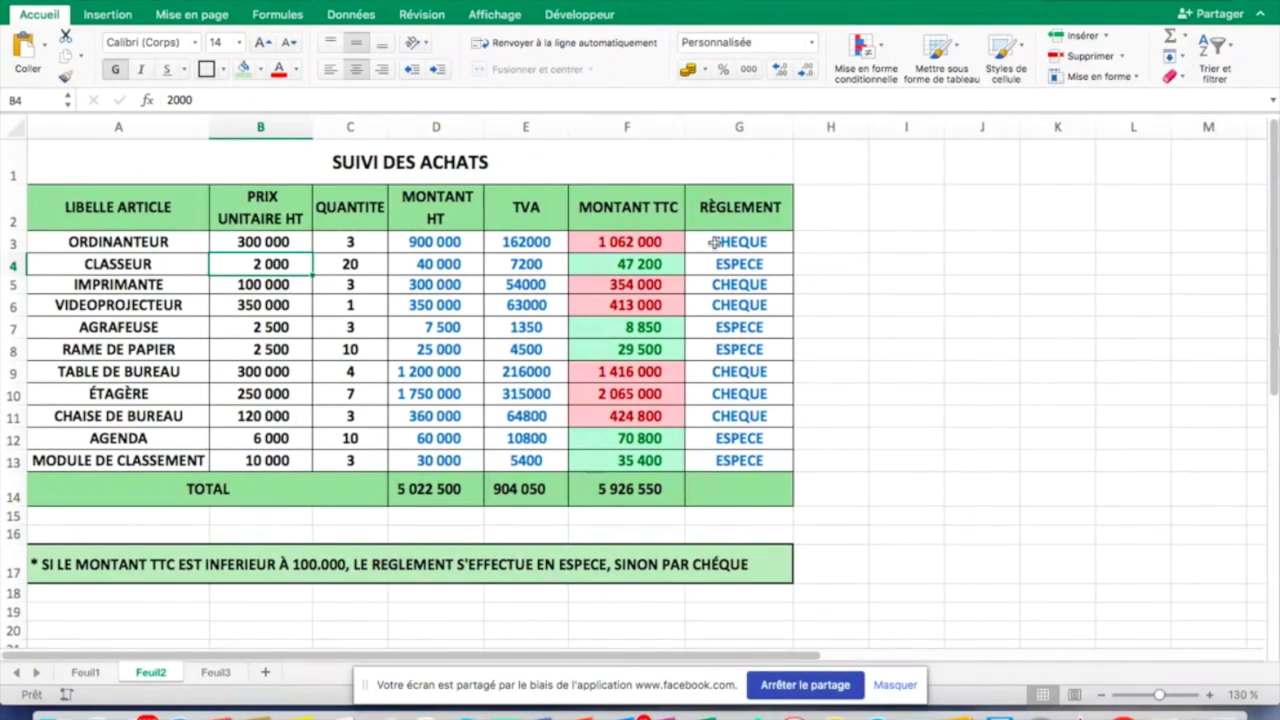
left_click(638, 241)
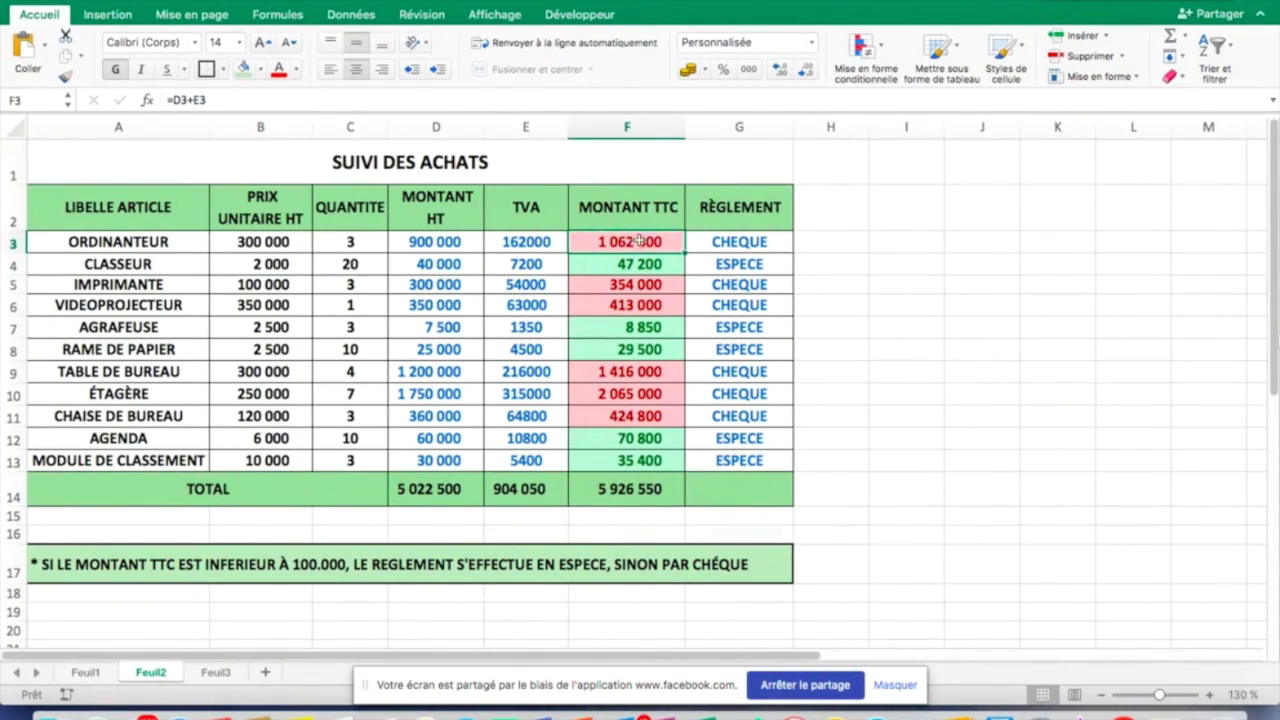
left_click(718, 245)
left_click(664, 266)
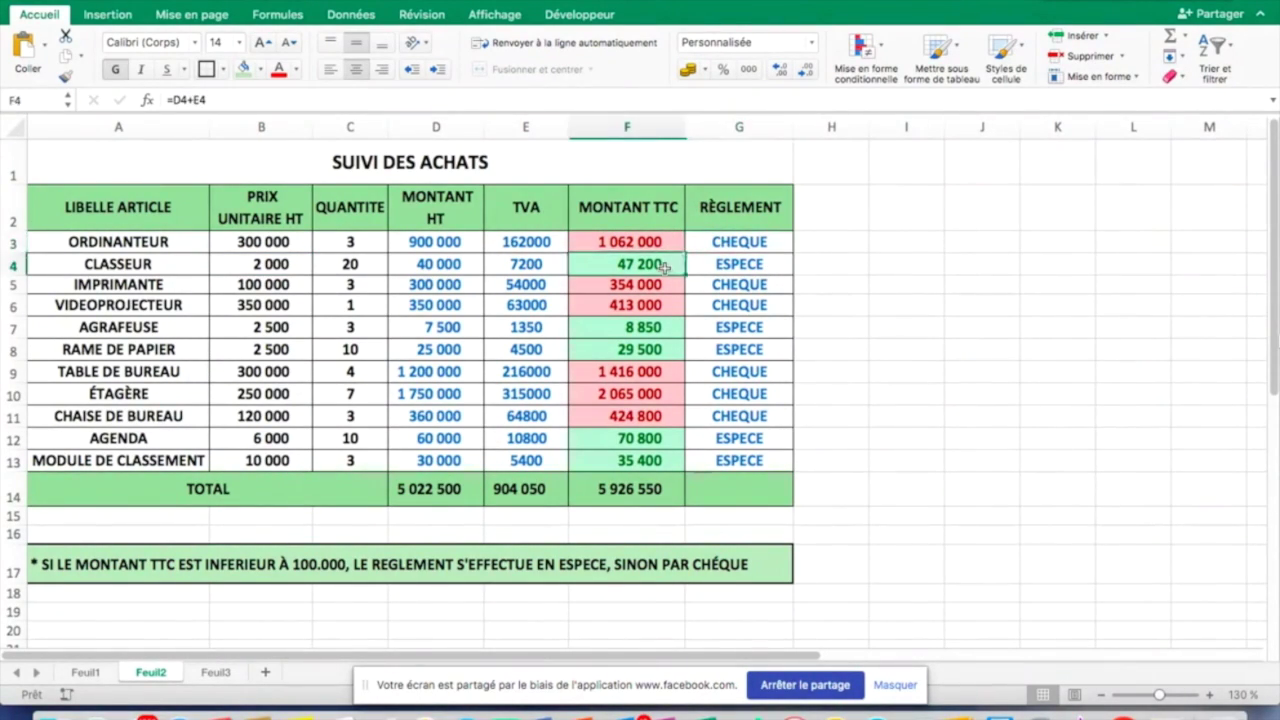
left_click(722, 268)
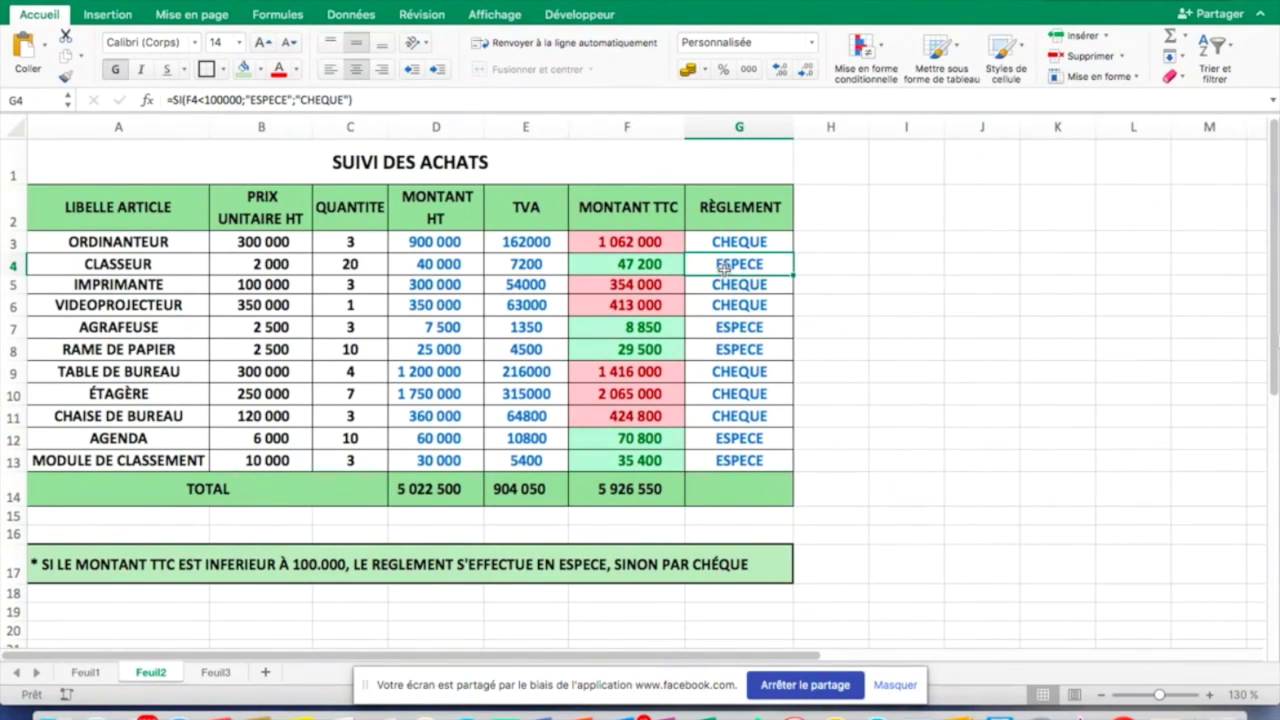
Step: Add a highlighting rule to G3:G13 for text containing "ESPECE" with "remplissage vert avec texte vert foncé"
left_click(752, 241)
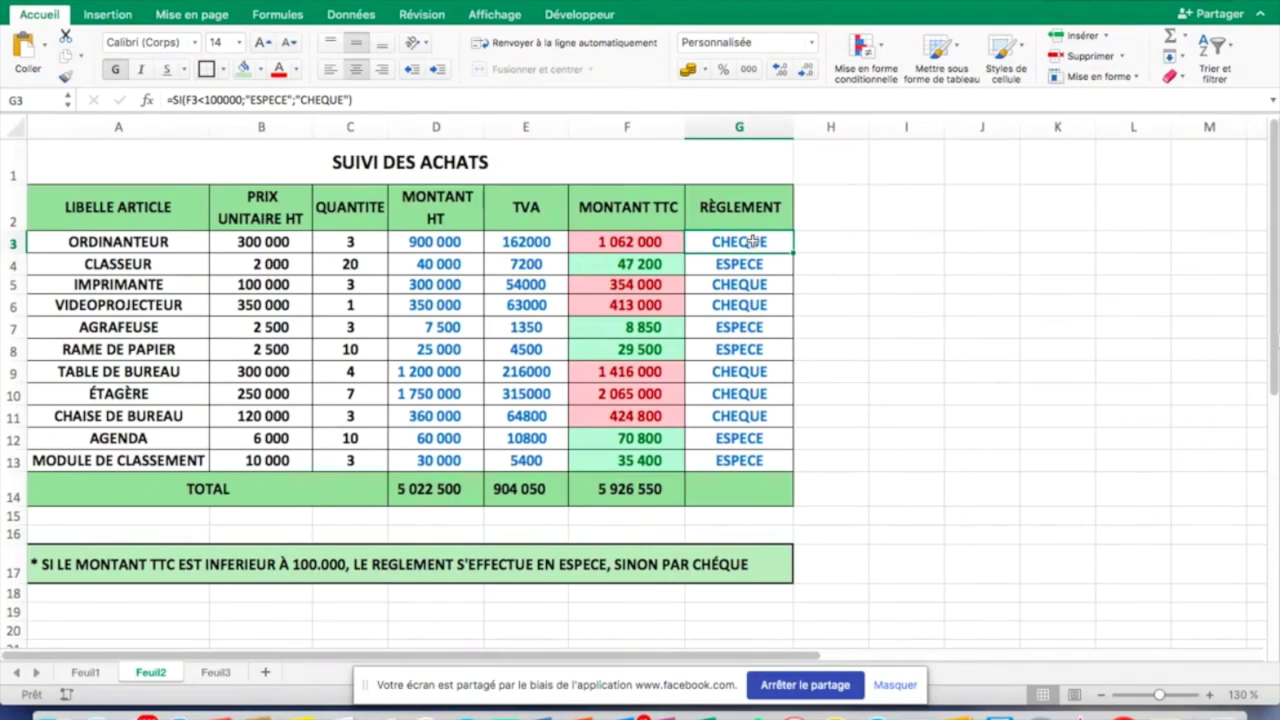
left_click_drag(752, 241, 751, 458)
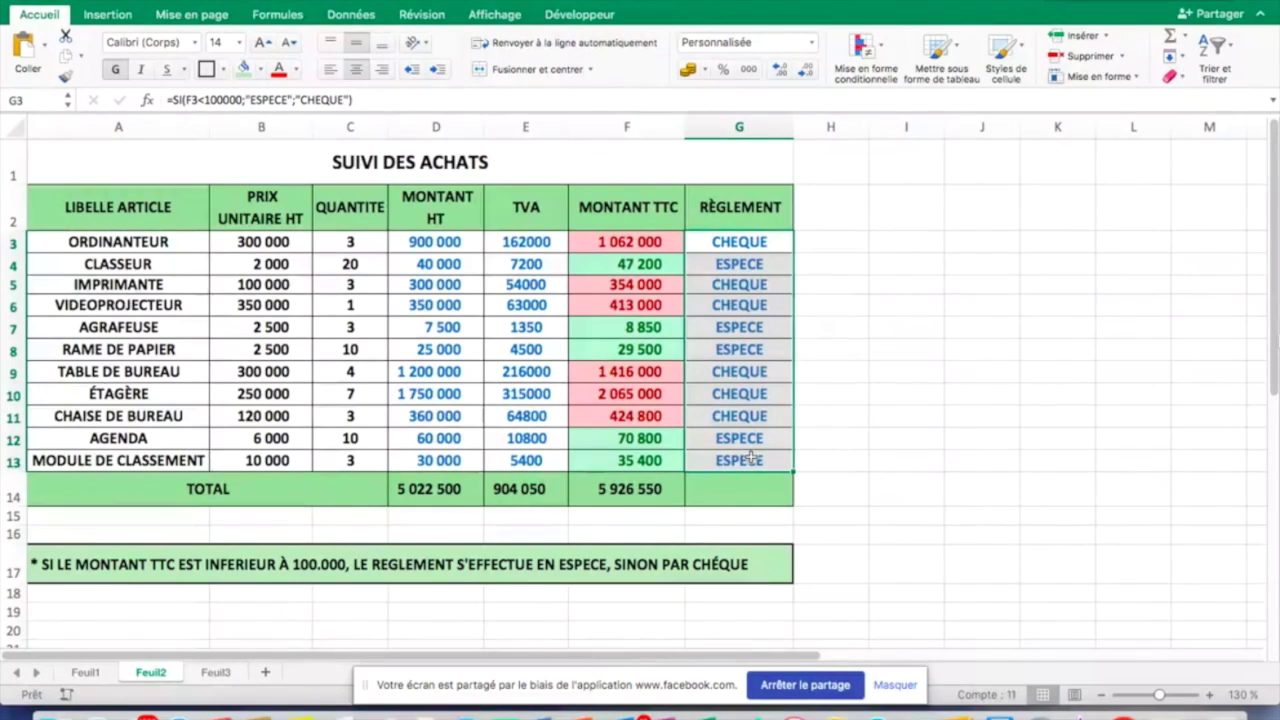
left_click(873, 66)
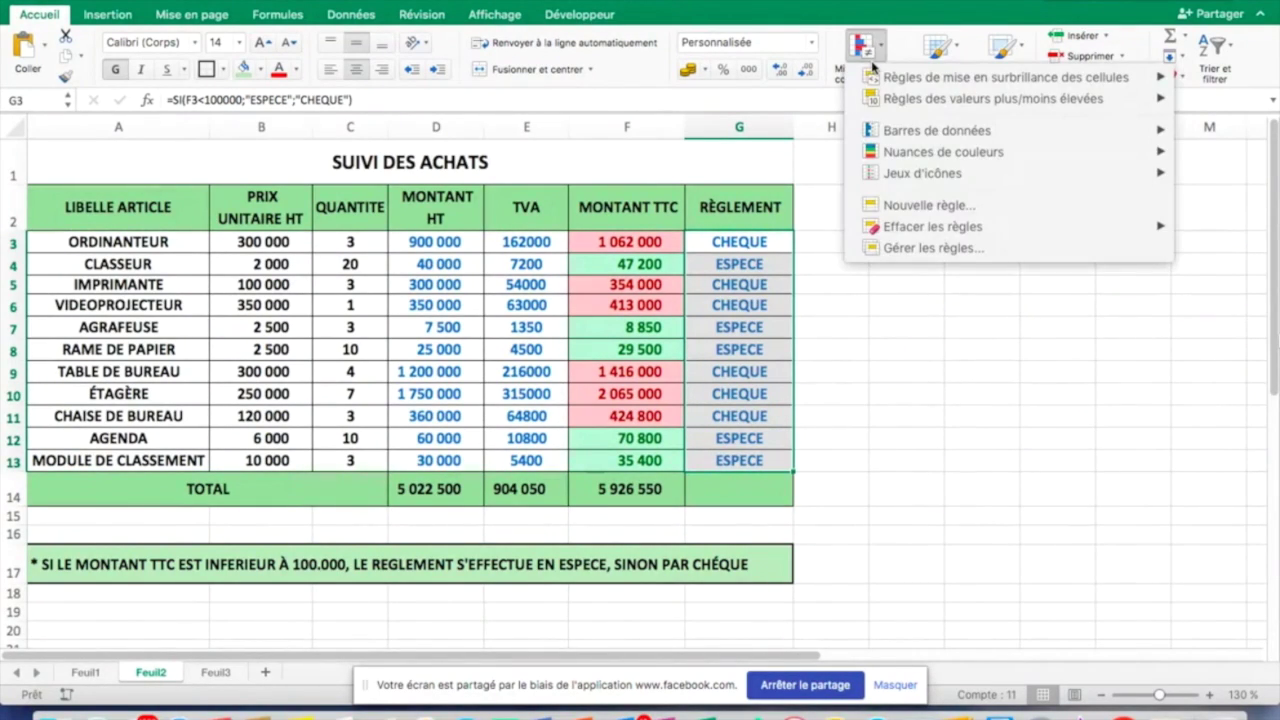
mouse_move(889, 79)
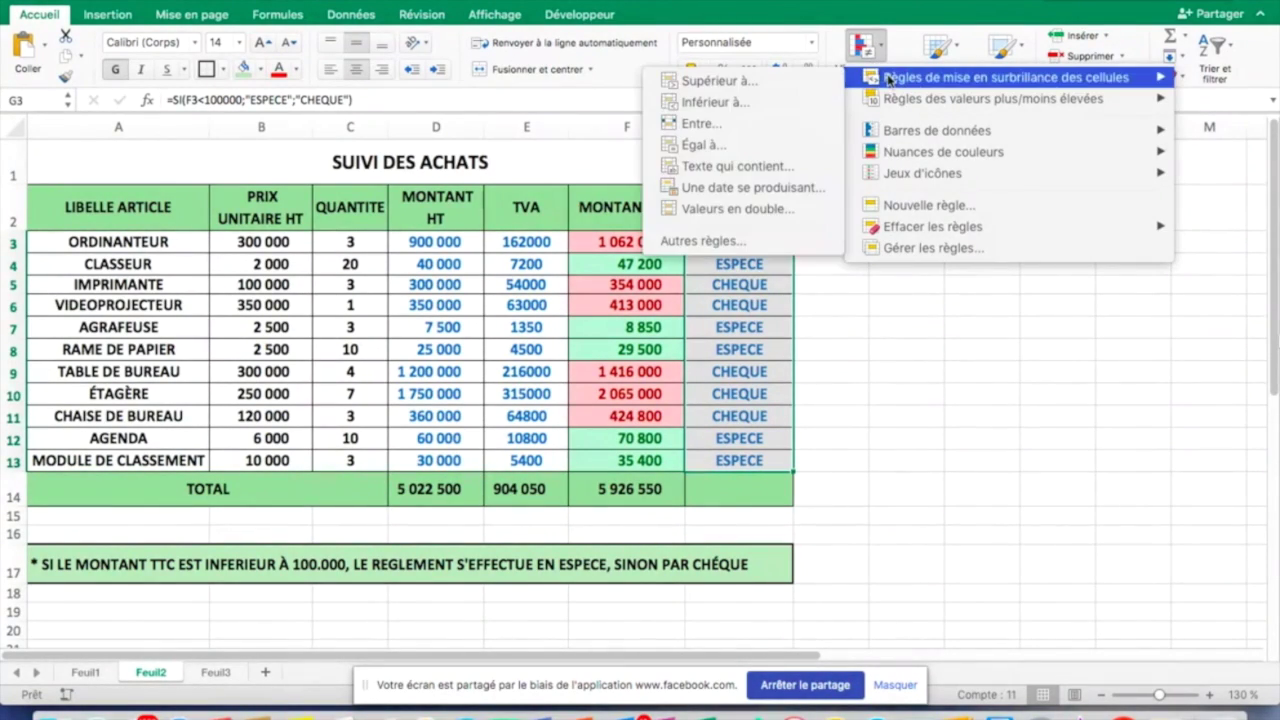
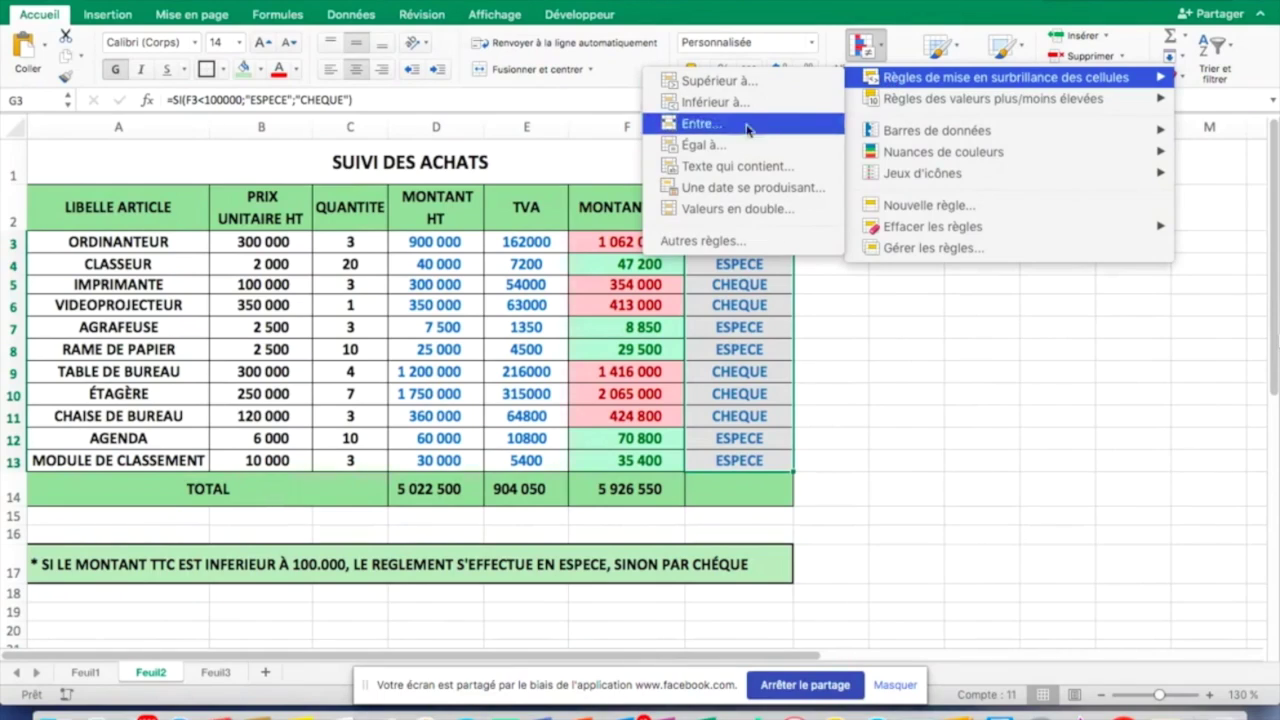
left_click(755, 167)
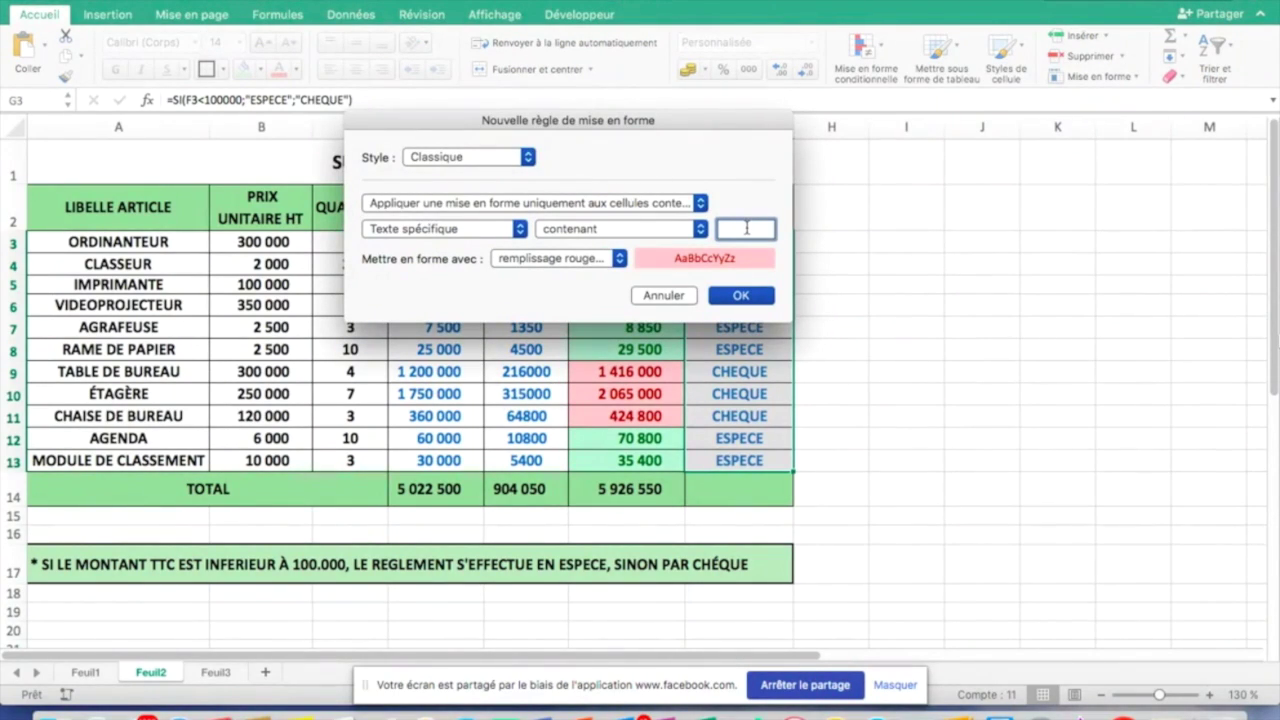
type("ESPECE")
left_click(622, 262)
left_click(608, 291)
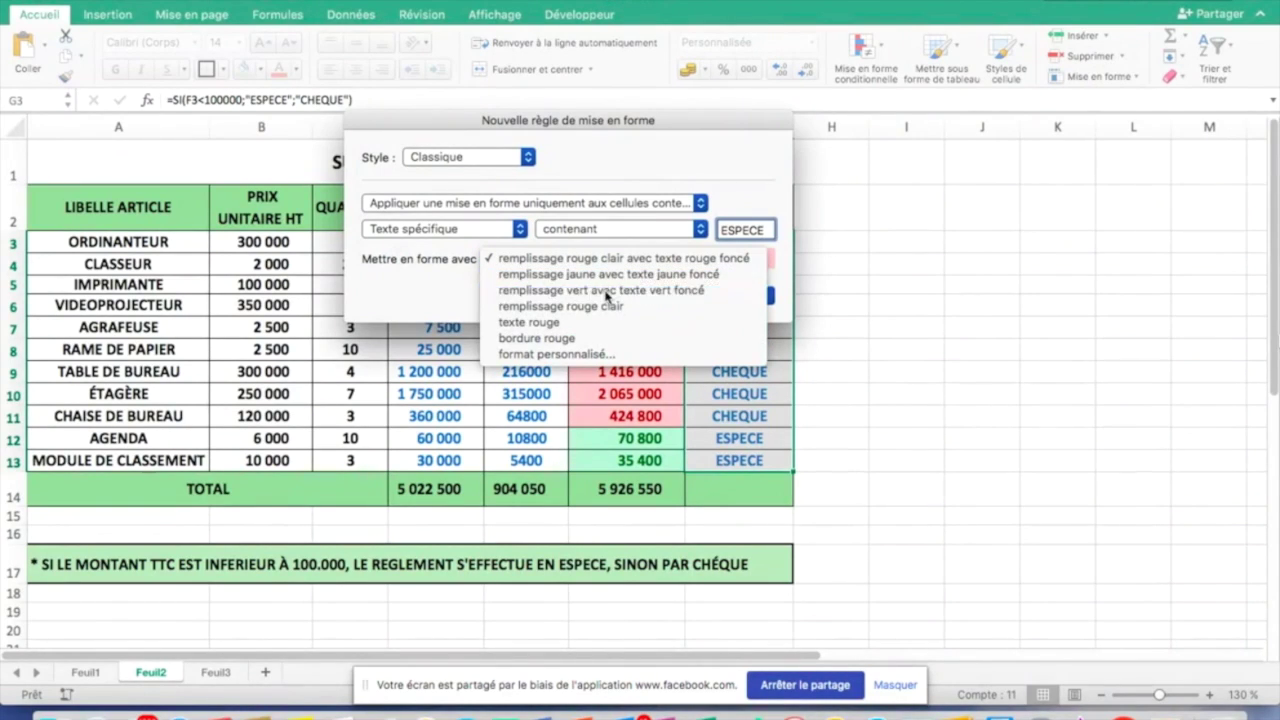
left_click(737, 295)
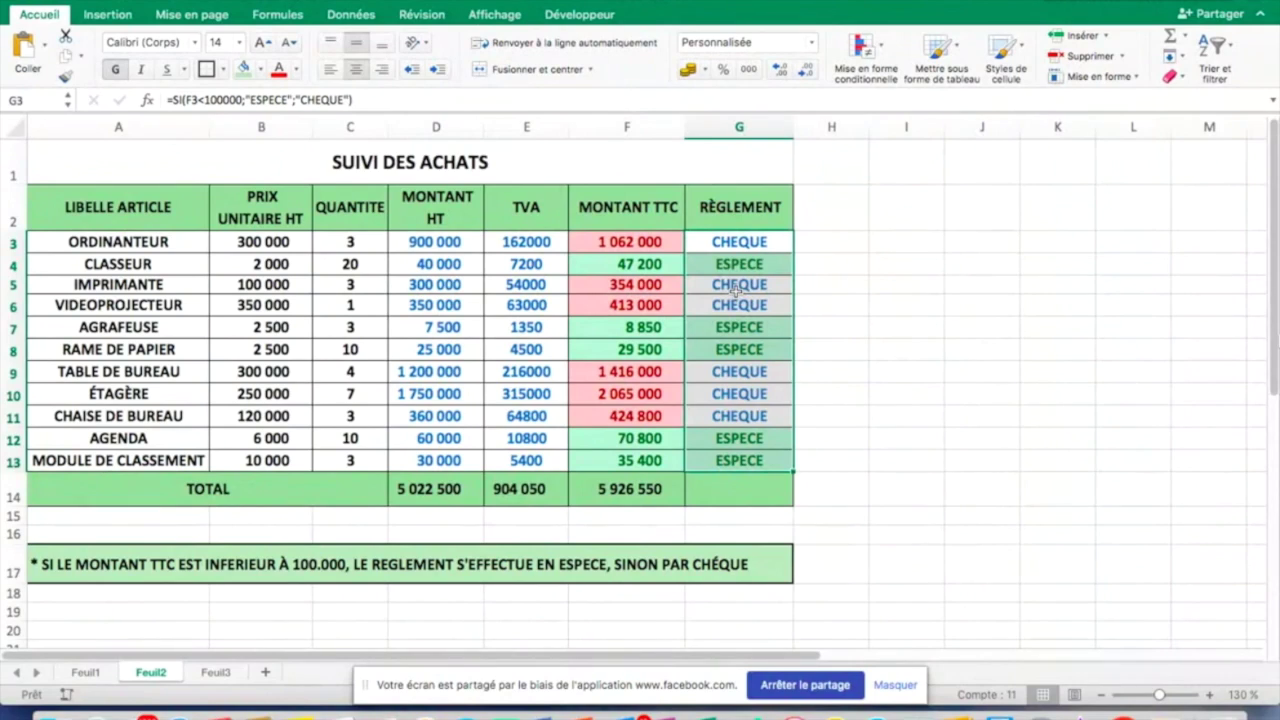
Step: Add a second rule to G3:G13 for text containing "CHEQUE" with "remplissage rouge clair avec texte rouge foncé", then deselect the range
left_click(866, 45)
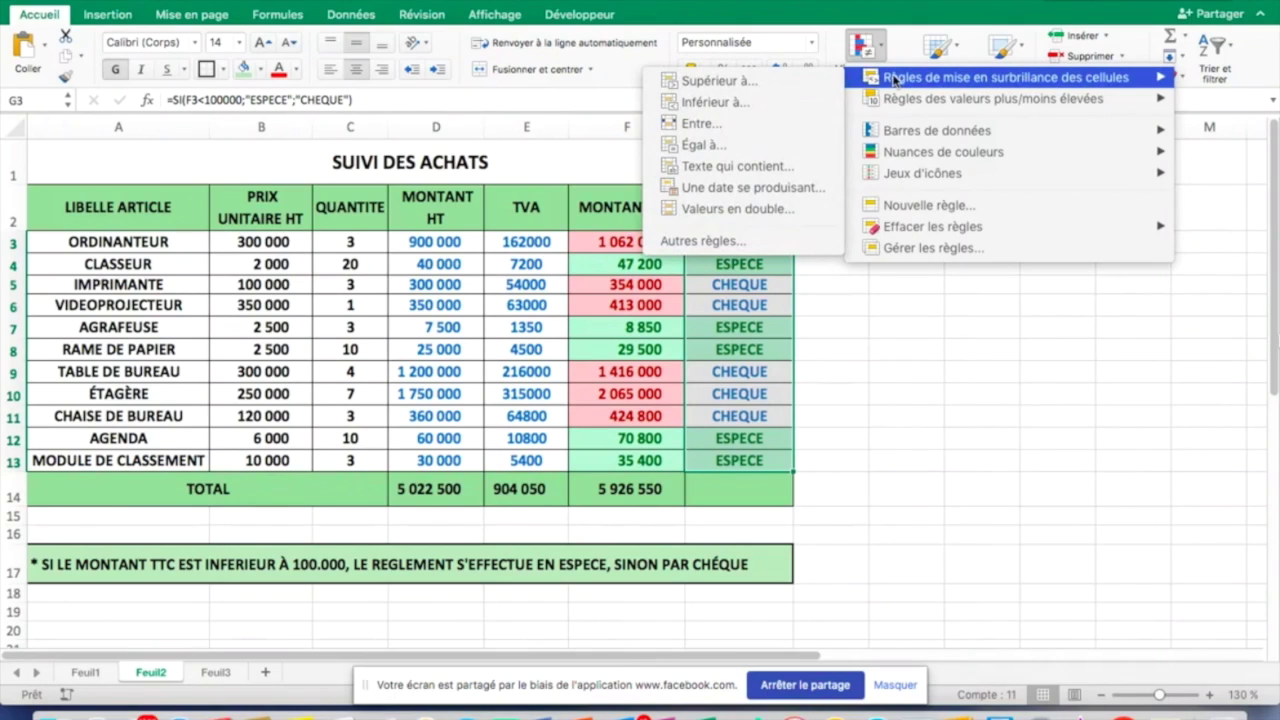
left_click(753, 172)
type("CHEQUE")
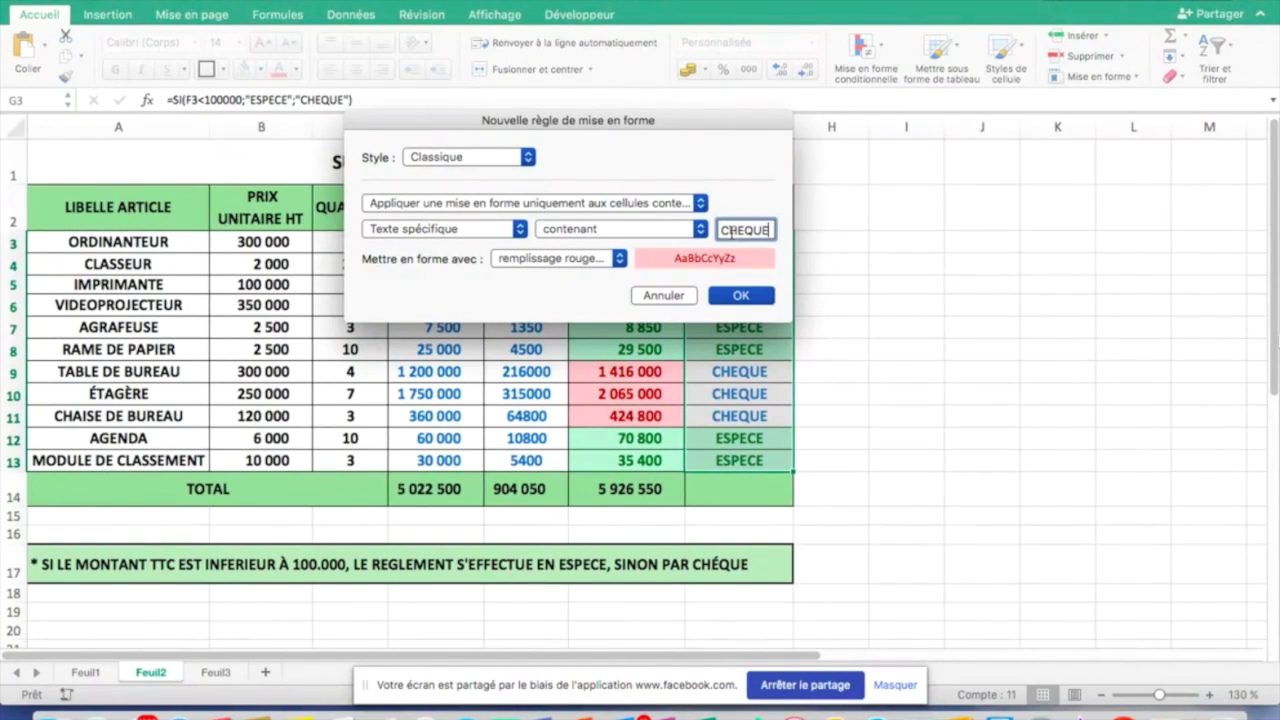
left_click(620, 260)
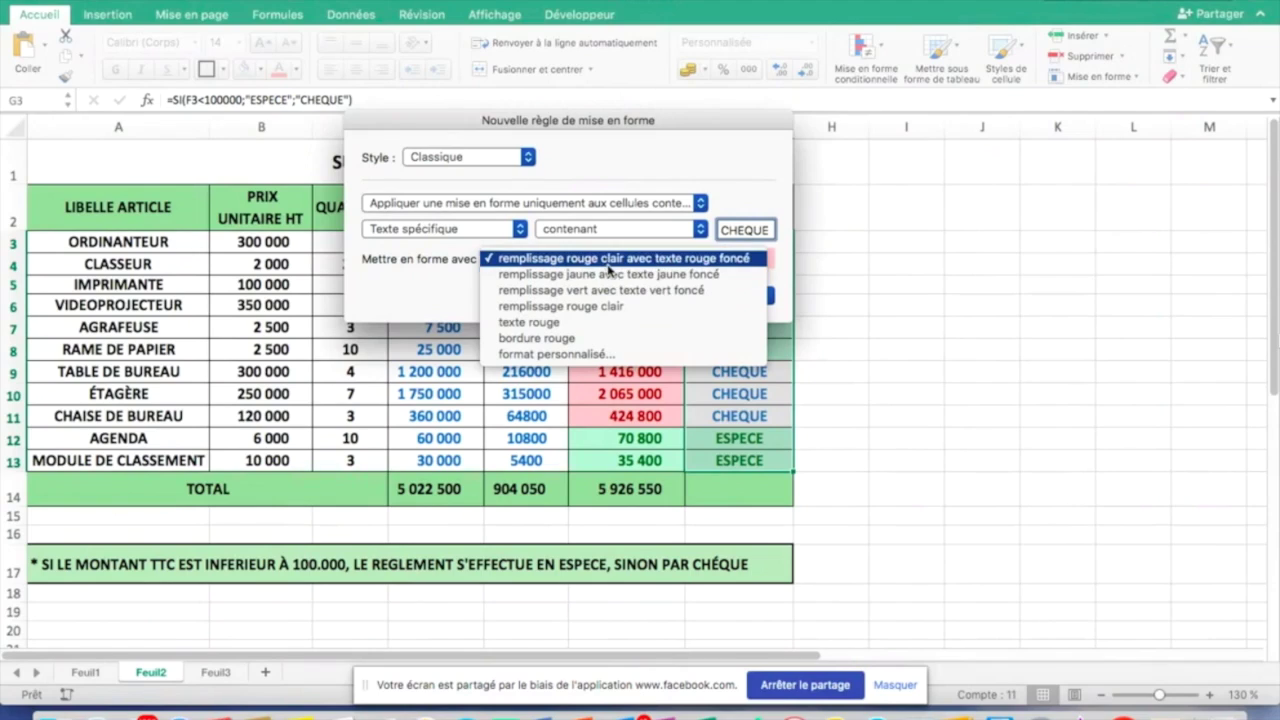
left_click(569, 257)
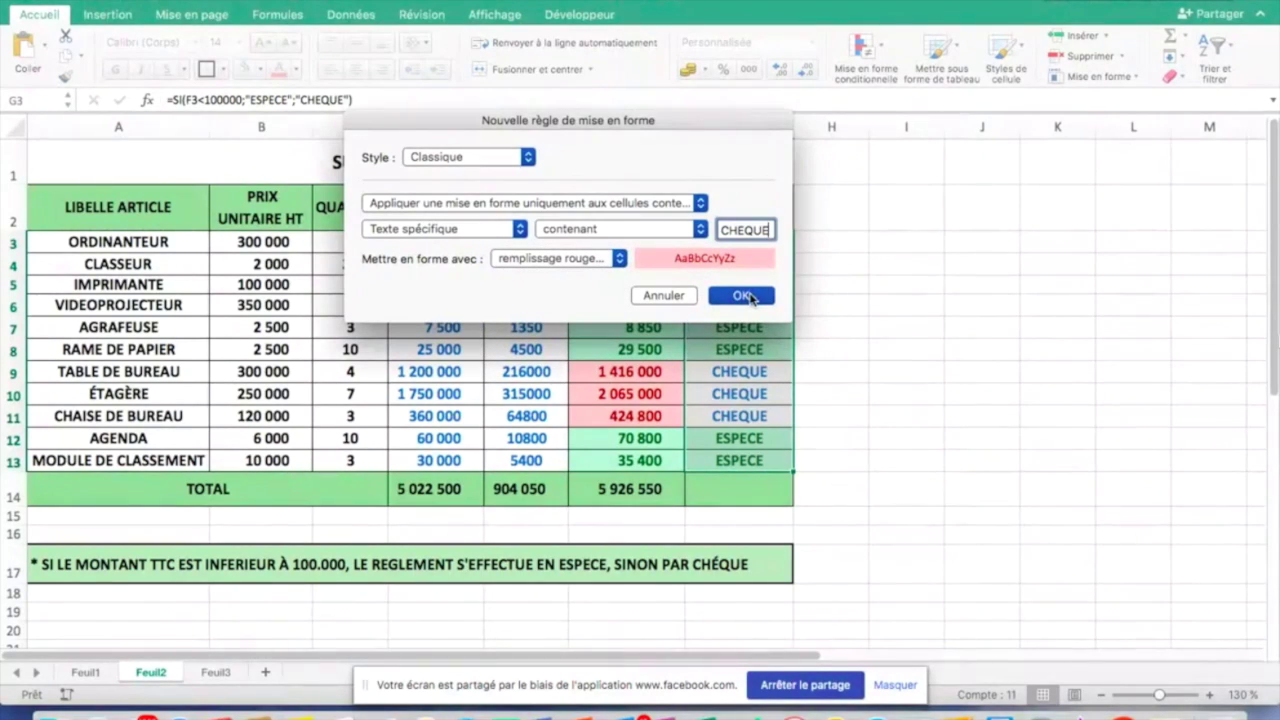
left_click(745, 296)
left_click(951, 388)
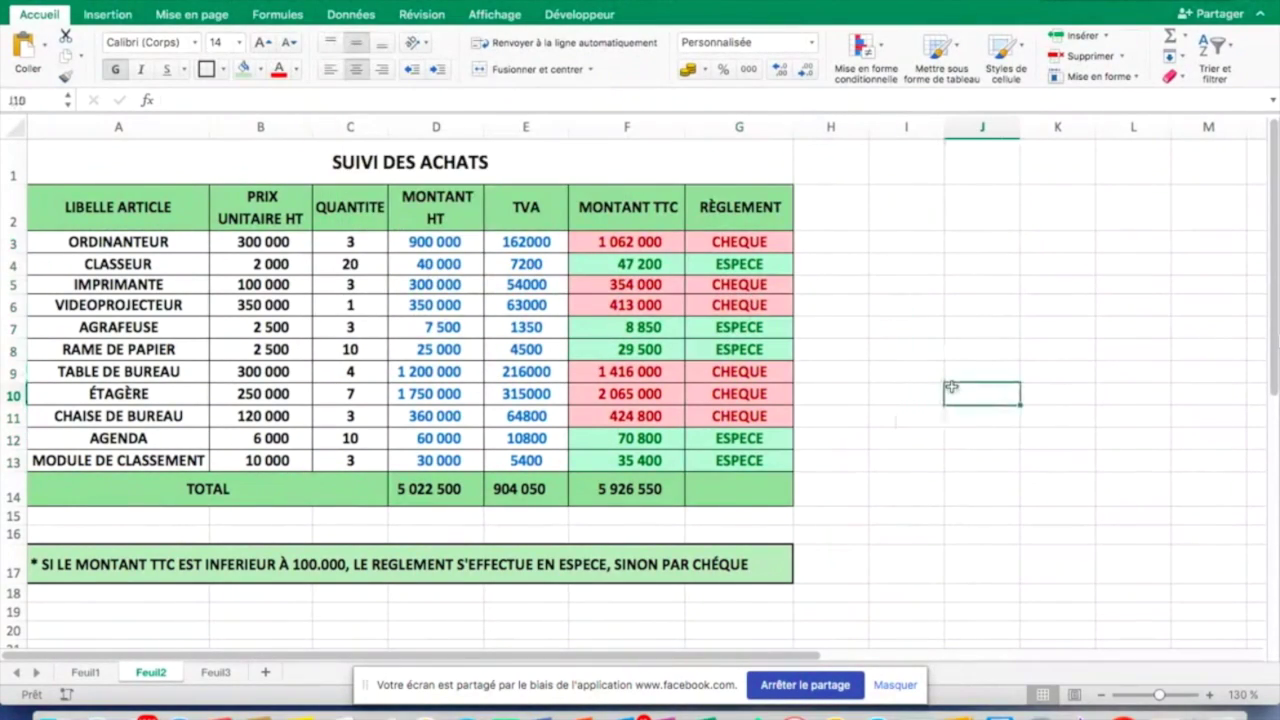
Step: Compare the MONTANT TTC and RÈGLEMENT highlighting in rows 3 to 6, ending on the ORDINANTEUR row
left_click(601, 242)
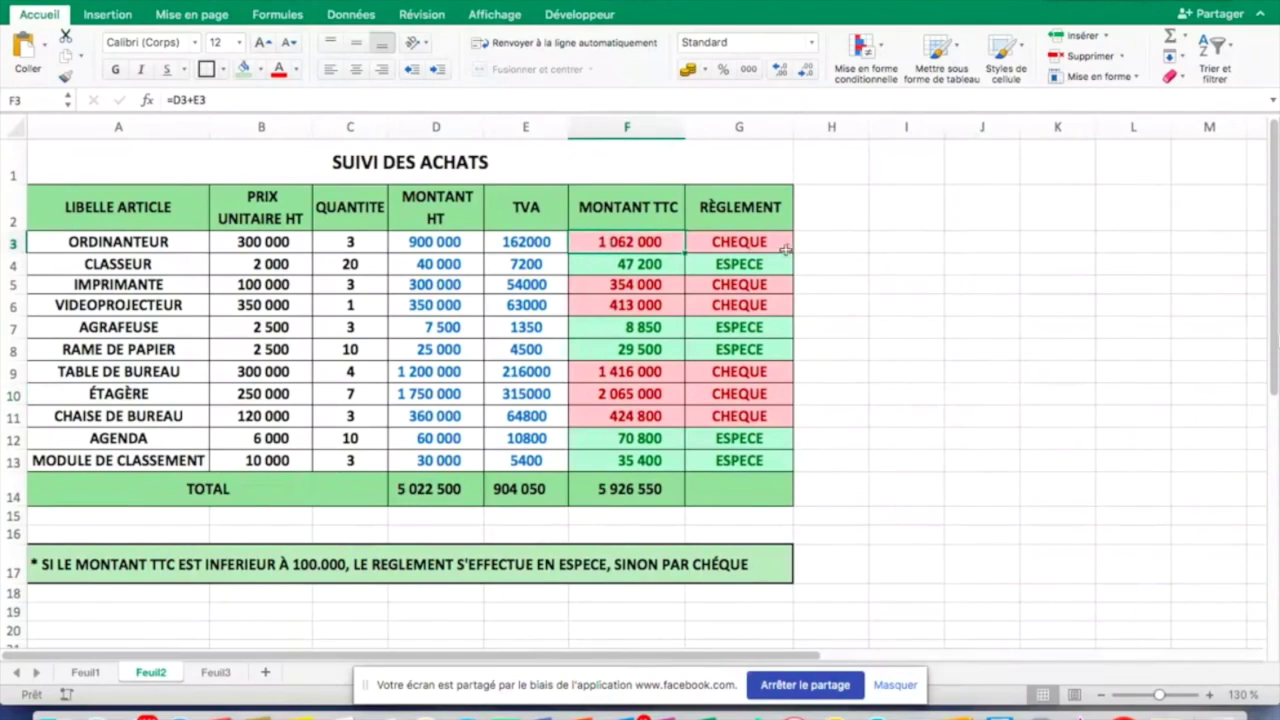
left_click(785, 248)
left_click(647, 268)
left_click(711, 284)
left_click(595, 284)
left_click(698, 300)
left_click(636, 307)
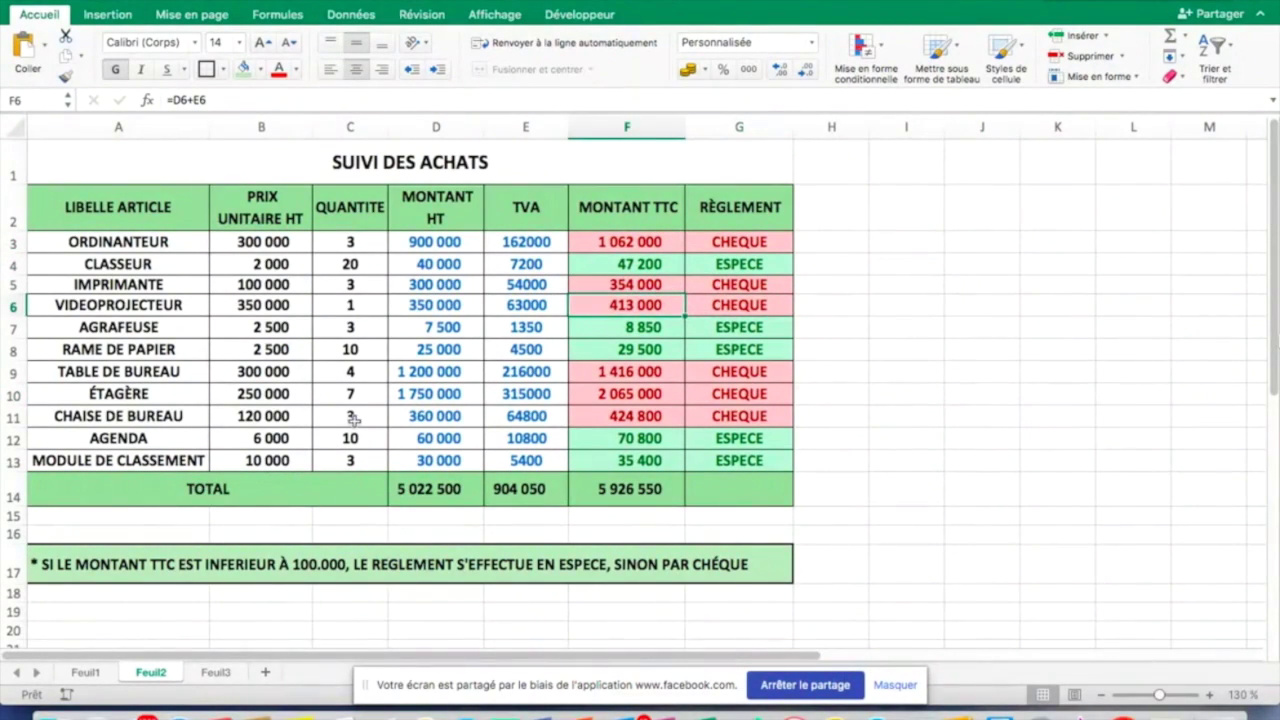
left_click(255, 242)
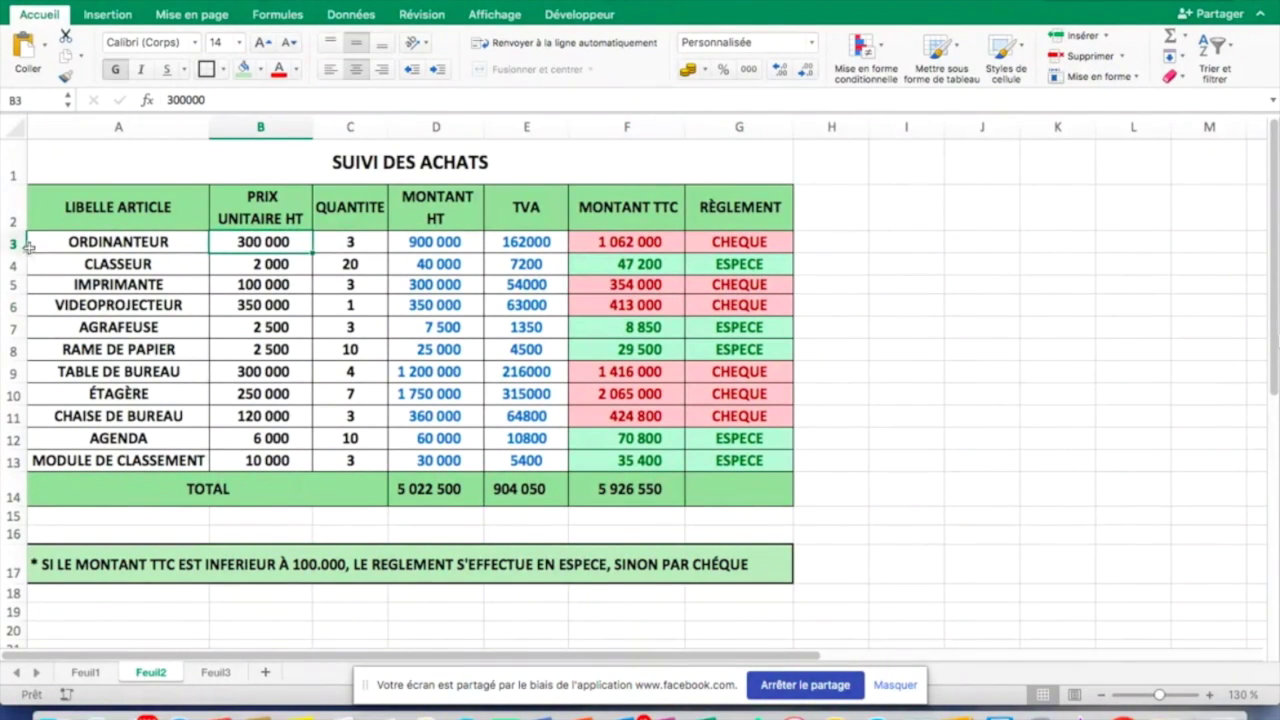
left_click(14, 242)
left_click(604, 240)
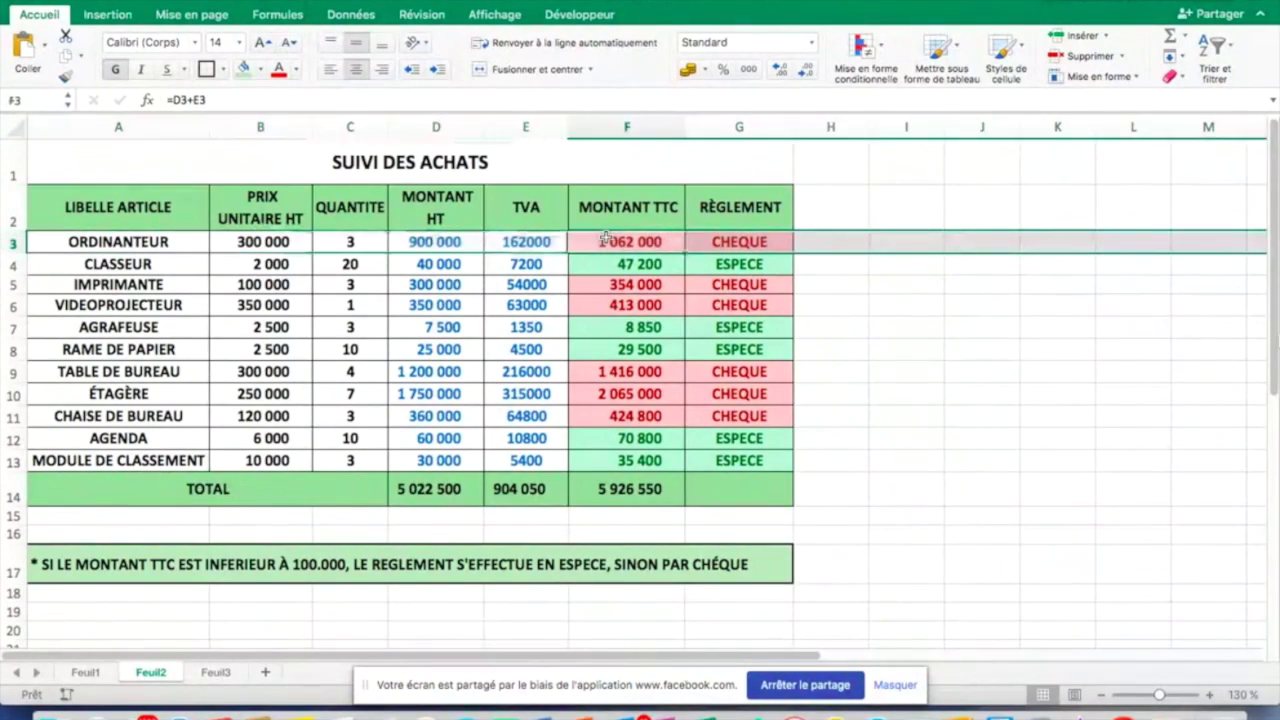
key("Right")
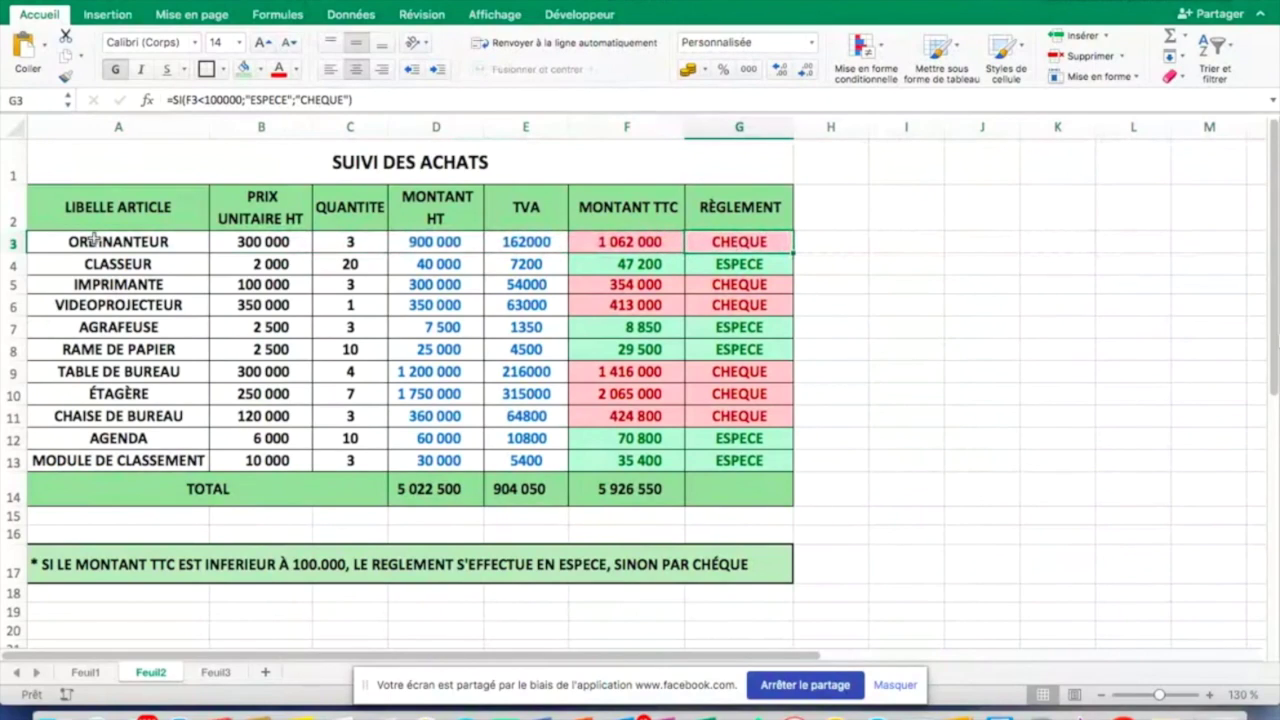
Step: Set ORDINANTEUR's unit price in B3 to 300 and check the highlighting of its MONTANT TTC and RÈGLEMENT cells
left_click(238, 242)
type("300")
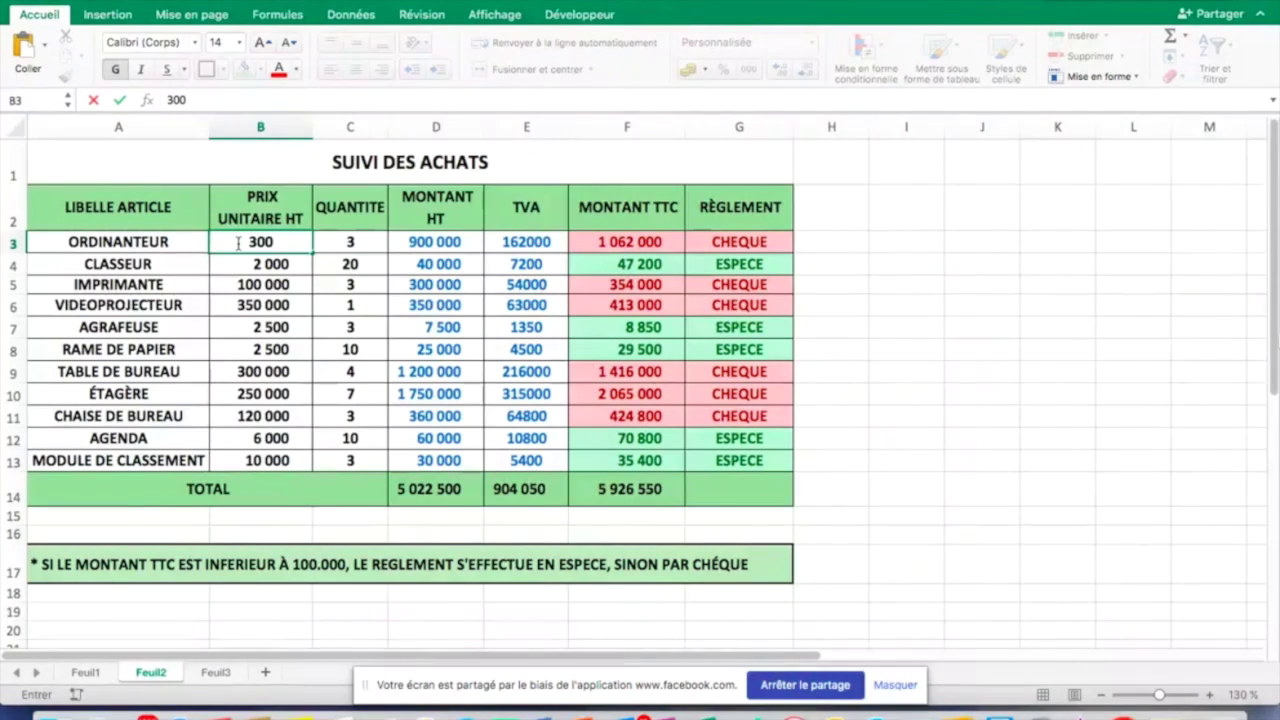
key("Return")
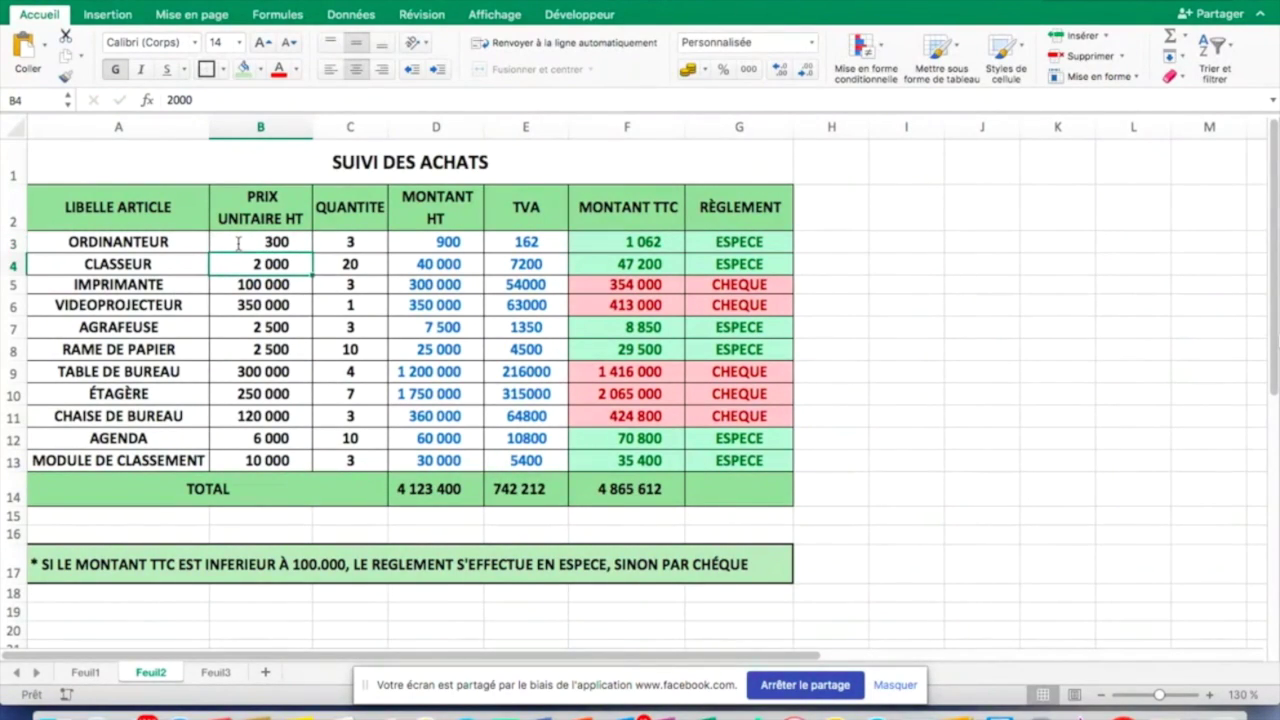
left_click(618, 242)
left_click(739, 242)
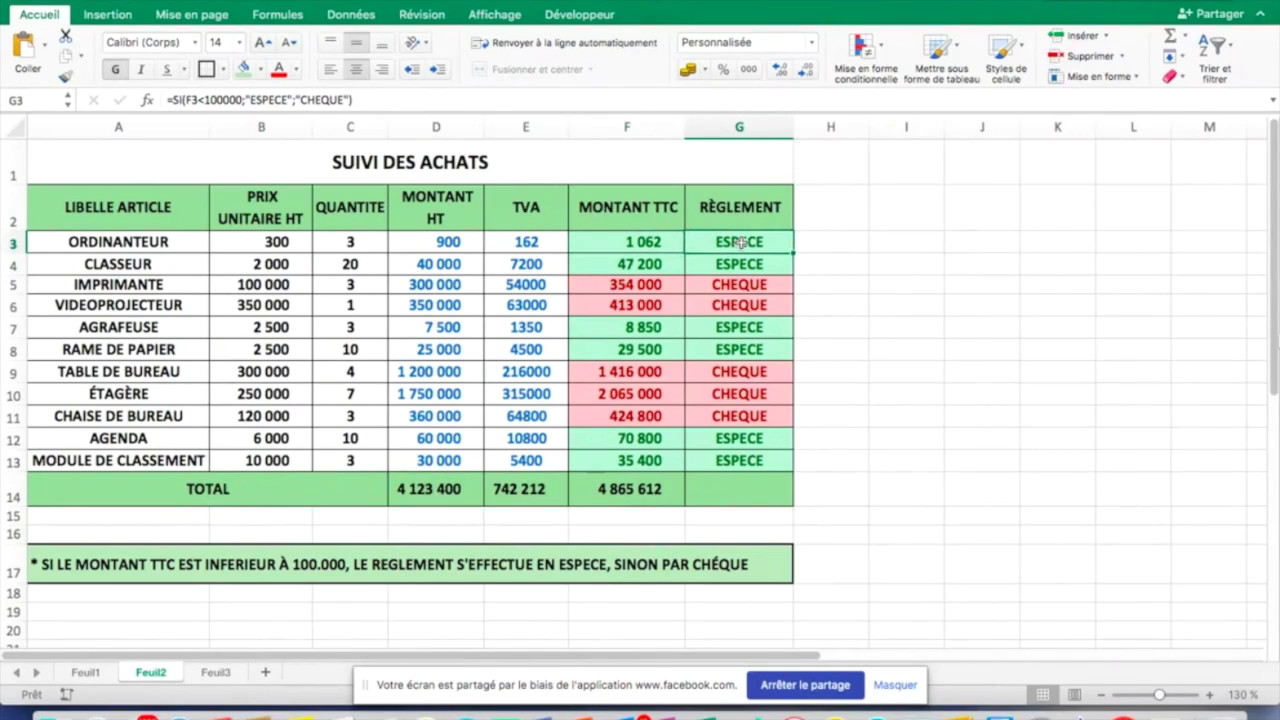
Step: Restore ORDINANTEUR's unit price in B3 to 300000
left_click(262, 242)
type("300000")
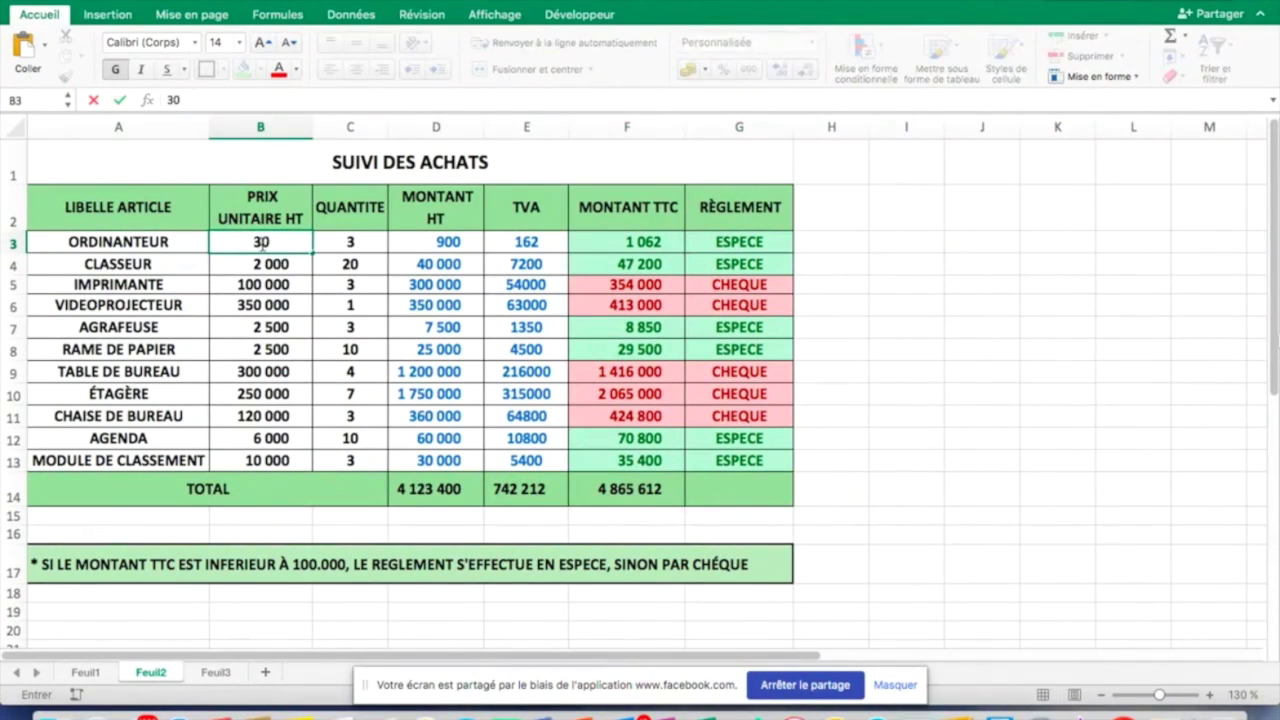
left_click(418, 318)
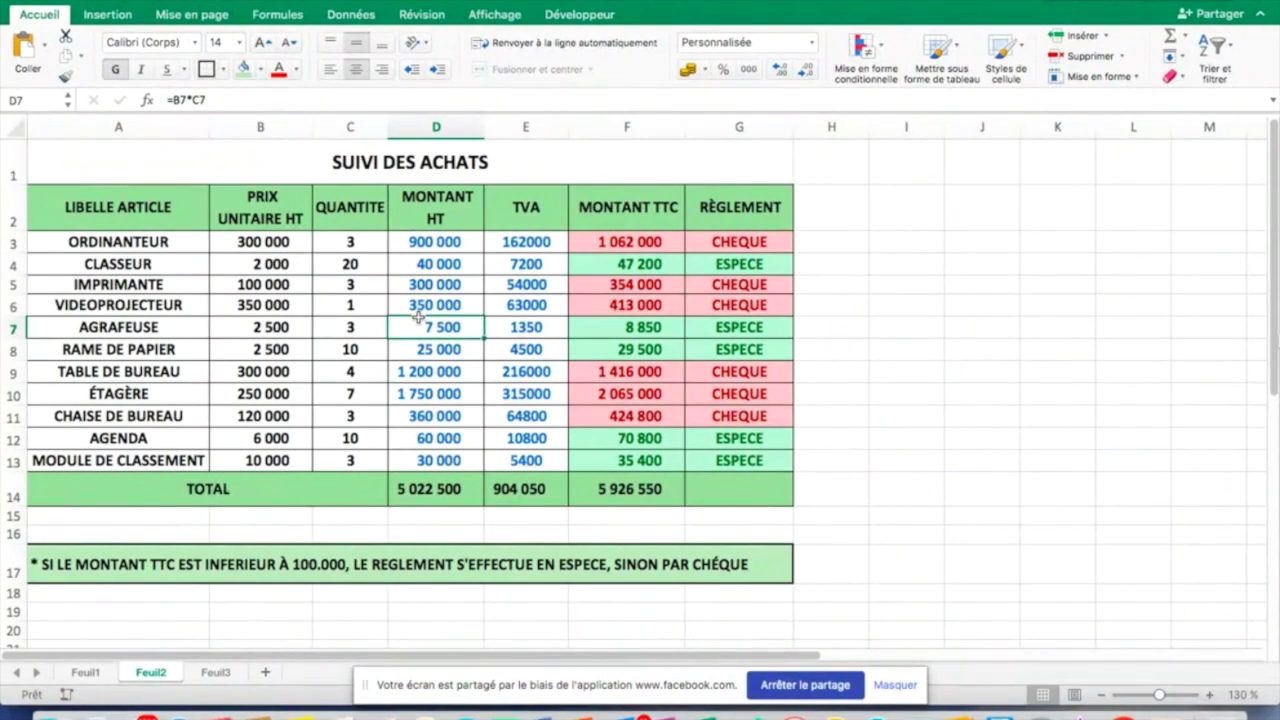
Step: Start an operator legend beside the table with "<" in I3 and "INFERIEUR" in J3
left_click(928, 244)
type("<")
key("Tab")
type("IN")
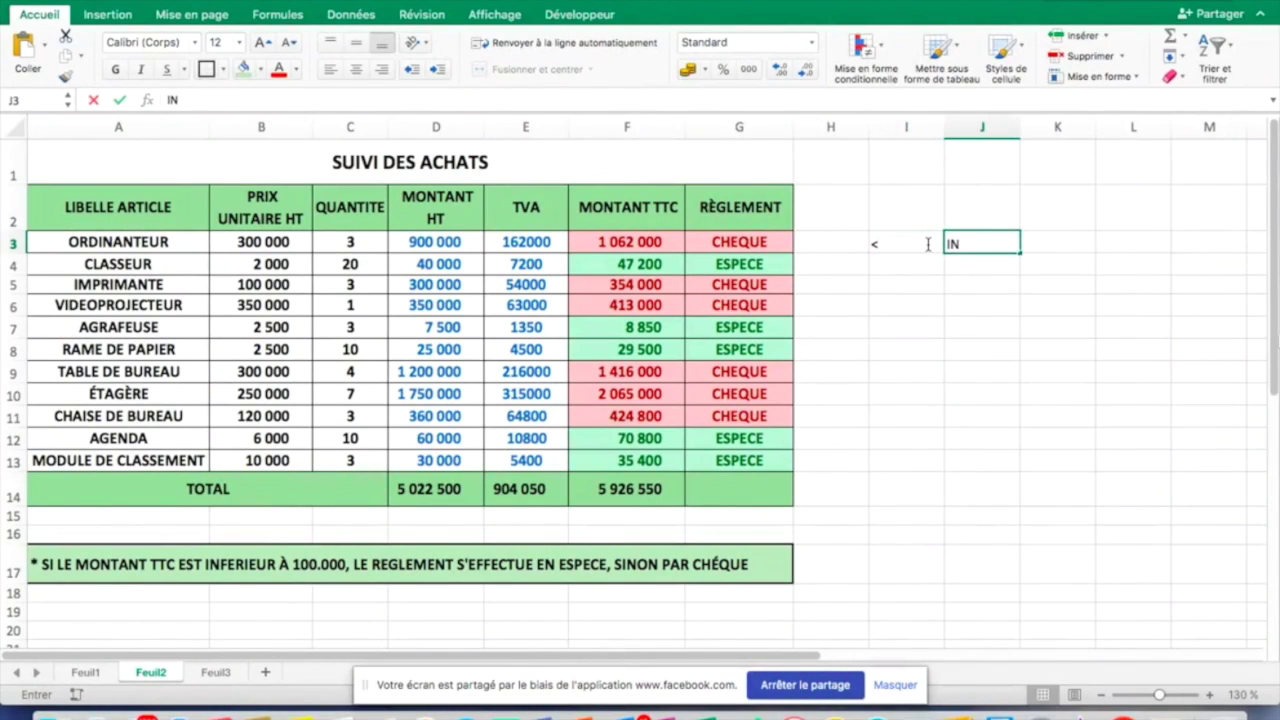
type("FERIEUR")
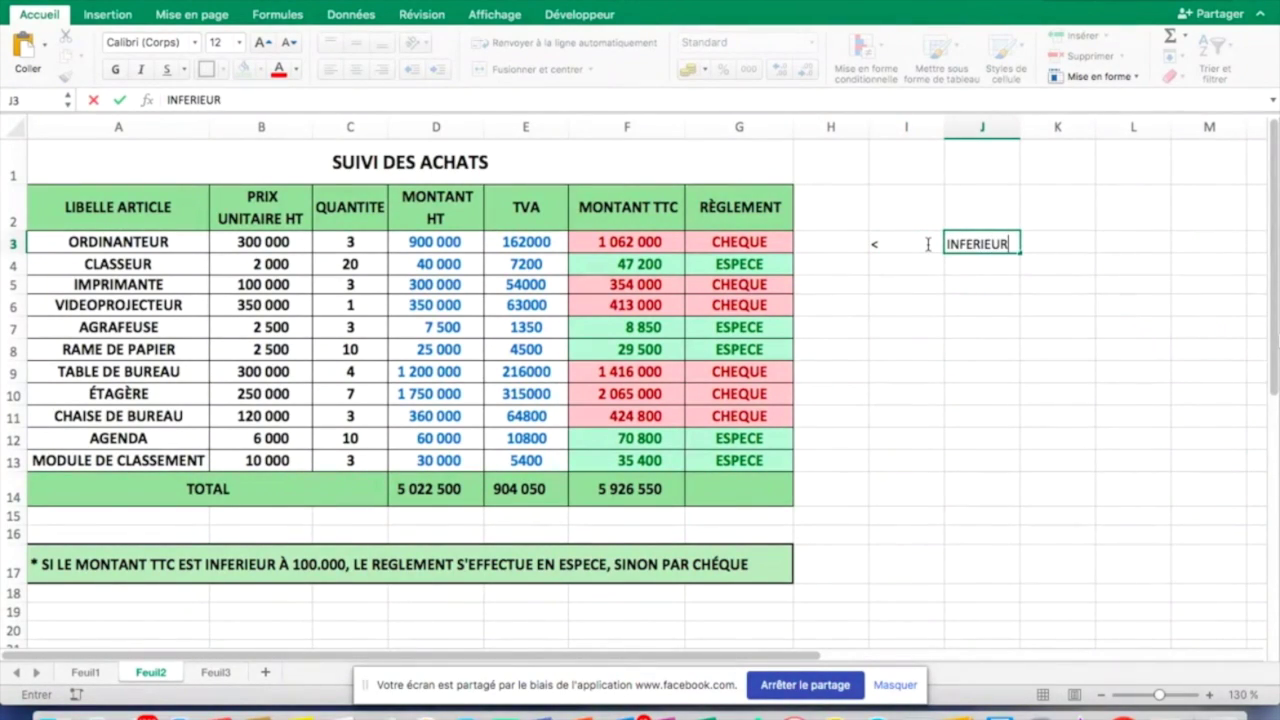
left_click(895, 266)
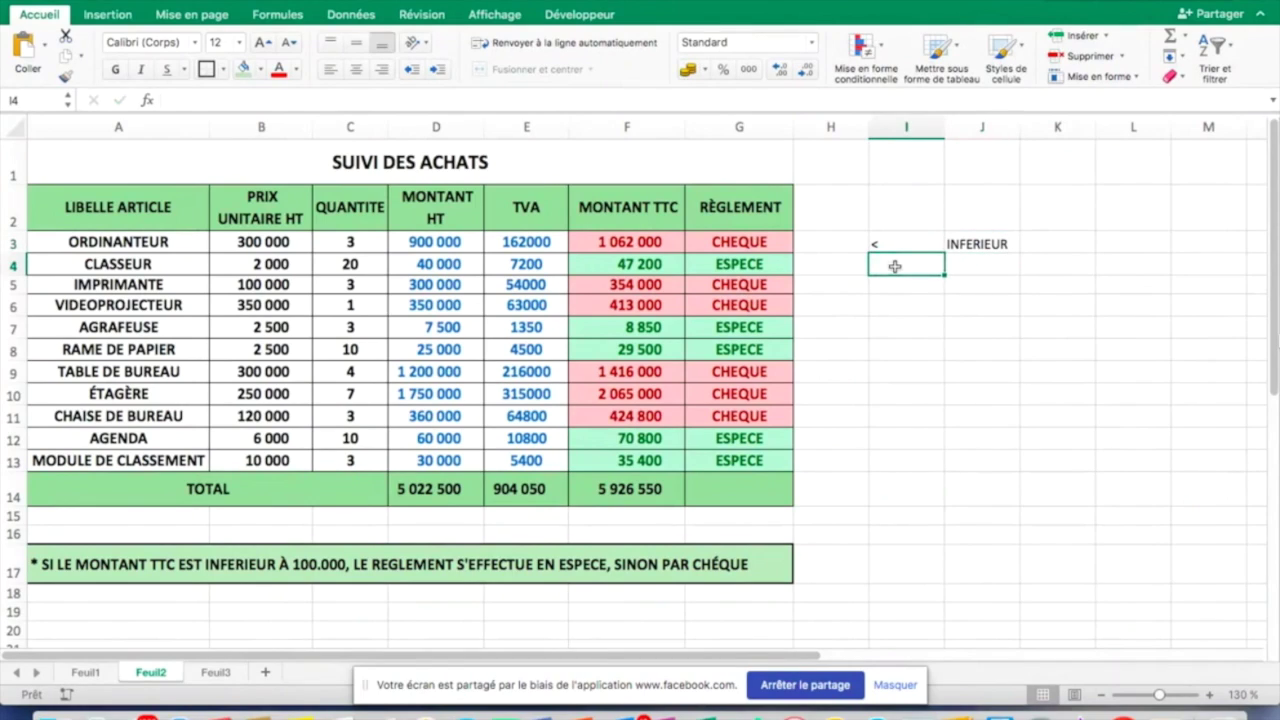
Step: Make the legend range I3:K11 bold at font size 16 and widen column J to fit its text
left_click_drag(880, 244, 1020, 410)
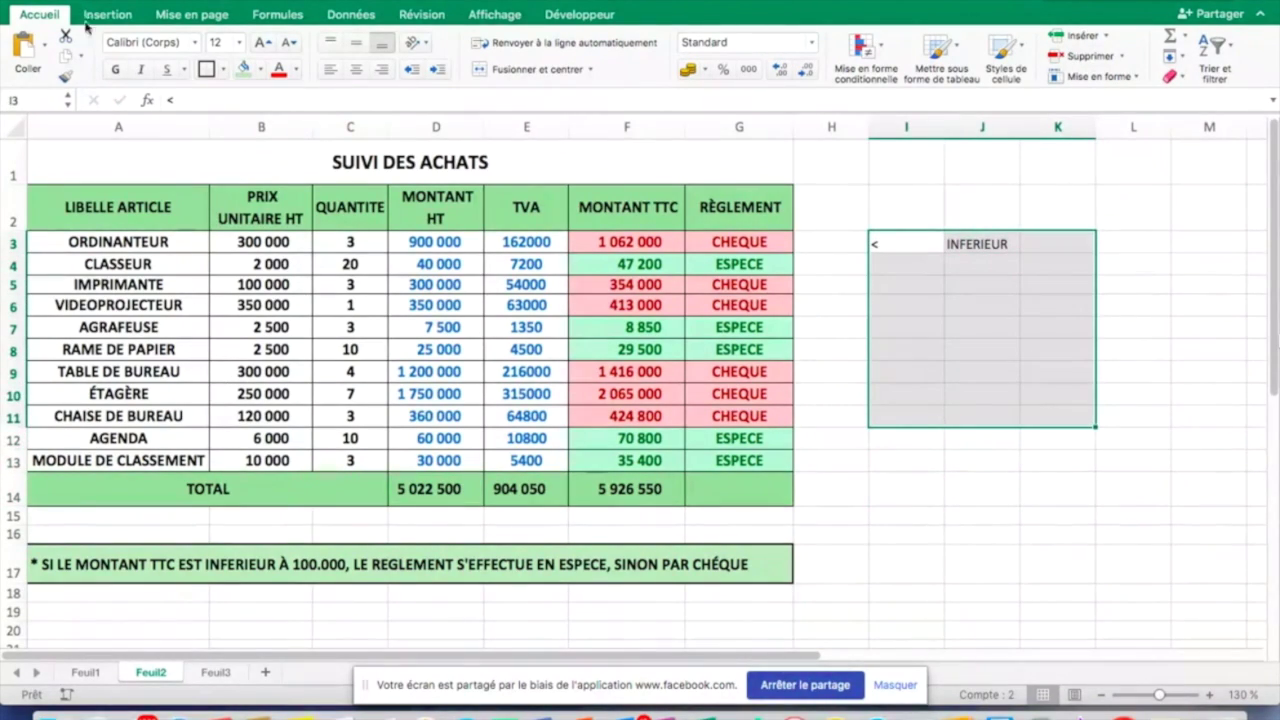
left_click(115, 69)
left_click(258, 44)
left_click(258, 44)
left_click(988, 302)
left_click_drag(1020, 127, 1034, 127)
left_click(900, 244)
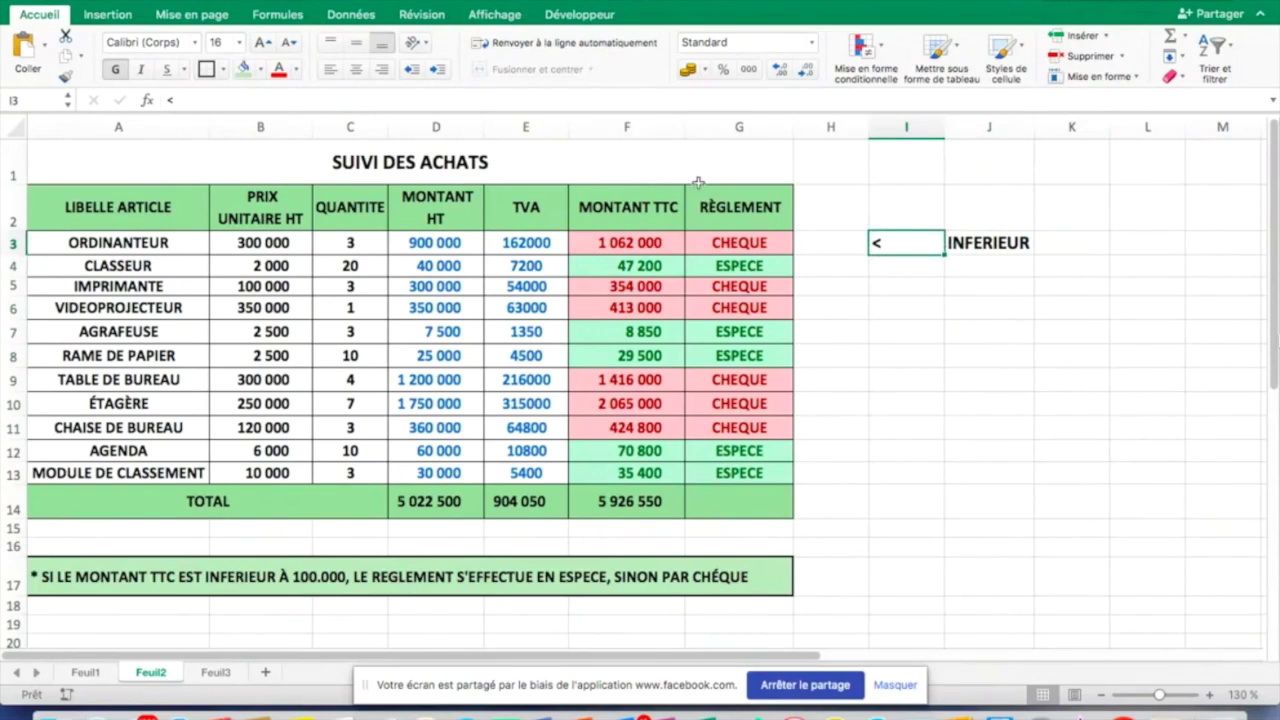
Step: Center the legend's operator cells I3:I11 horizontally
left_click(898, 127)
left_click_drag(912, 243, 938, 434)
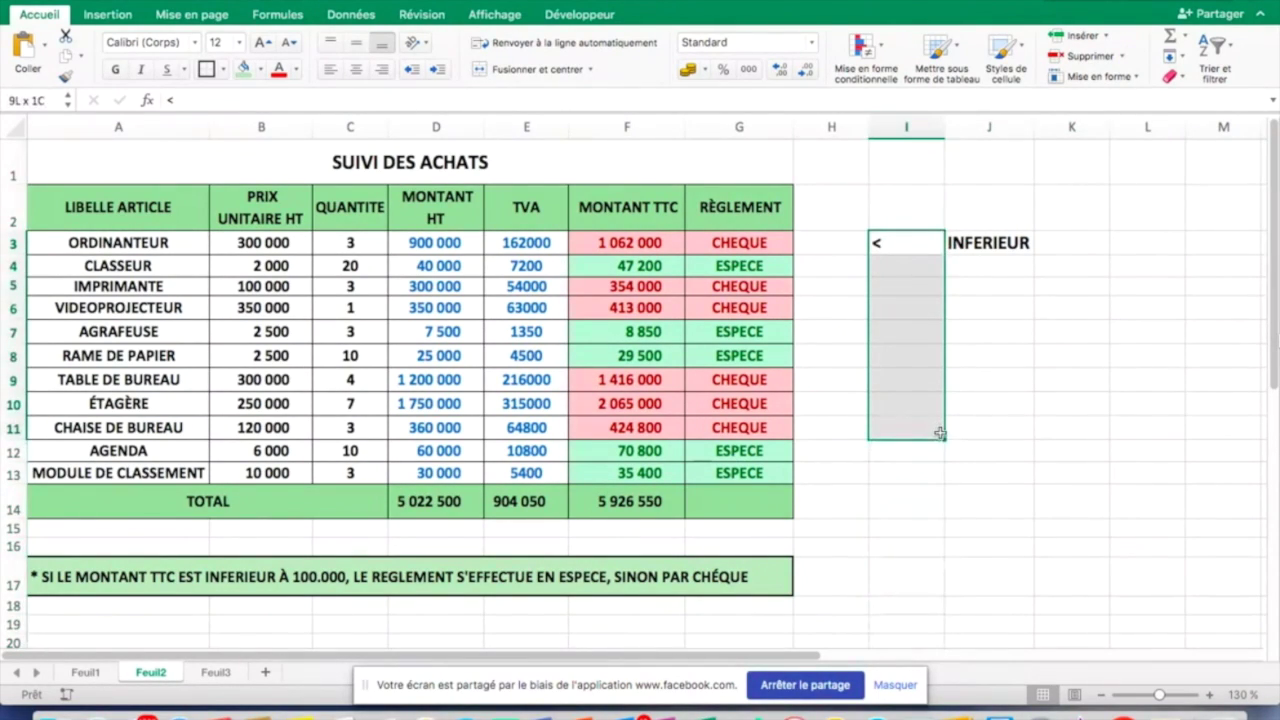
left_click(357, 69)
Step: Add the legend entry ">" in I4 with "SUPERIEUR" in J4
left_click(904, 265)
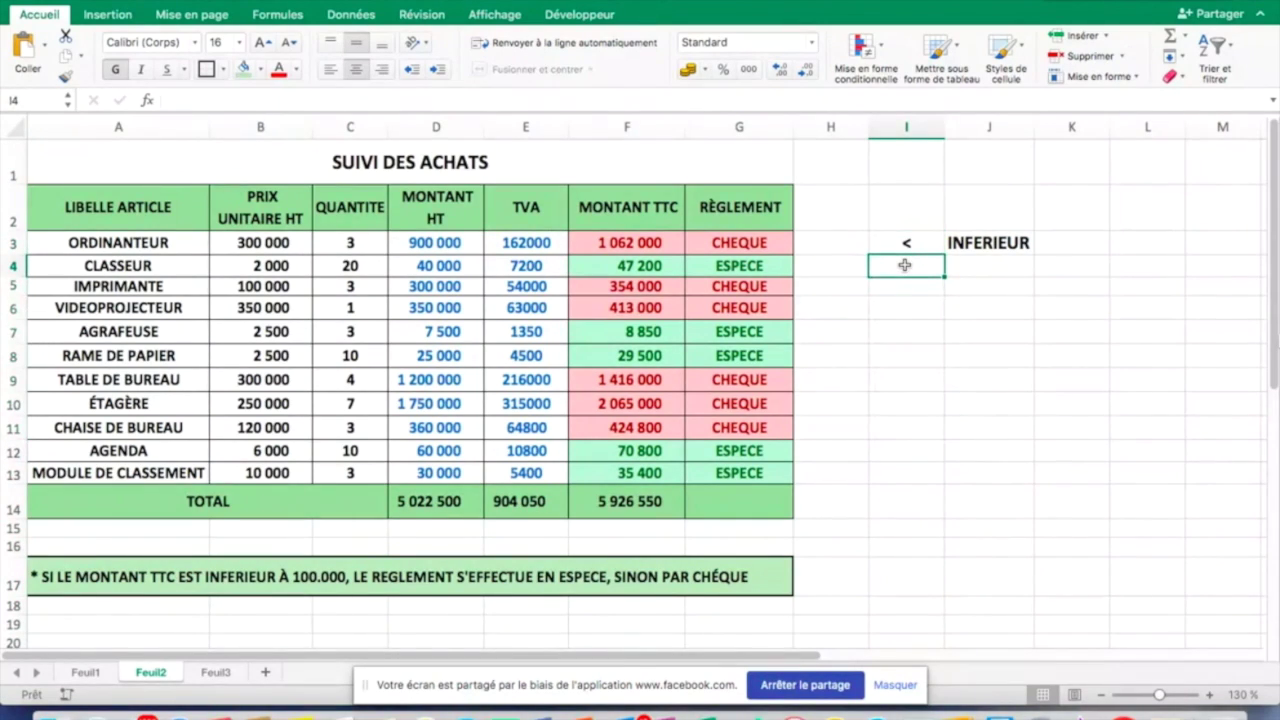
type(">")
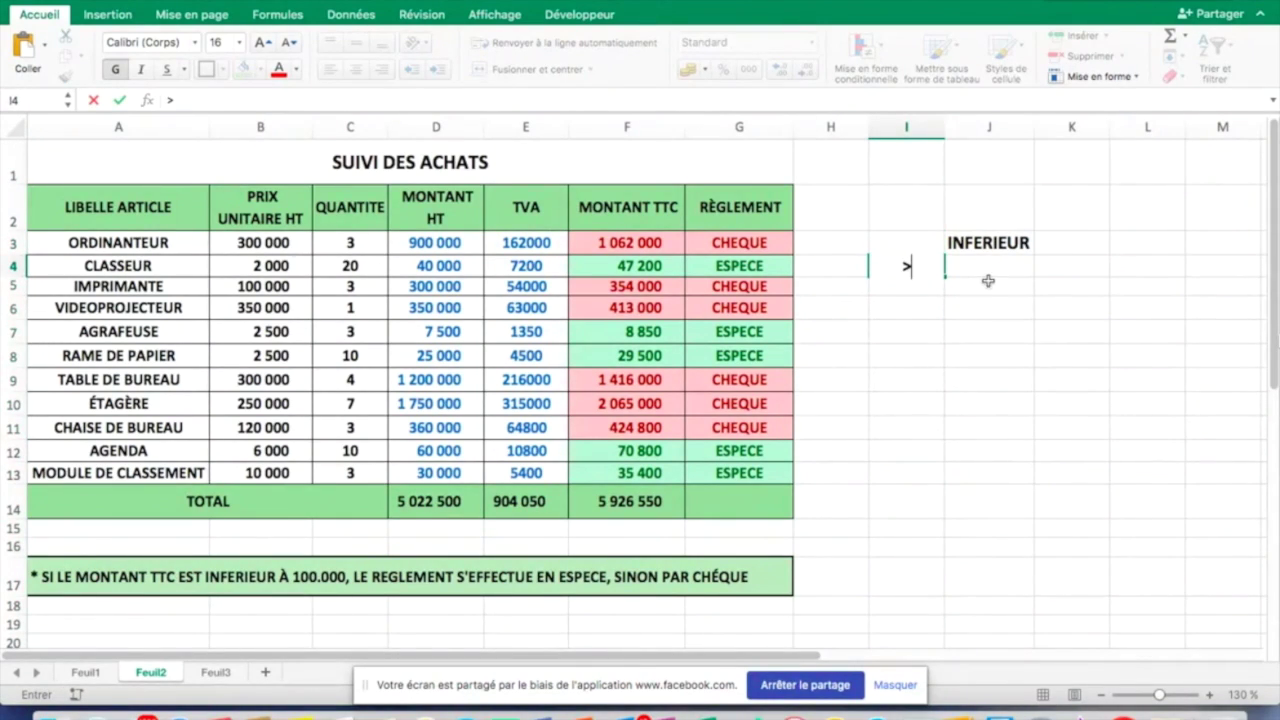
left_click(981, 274)
type("SU")
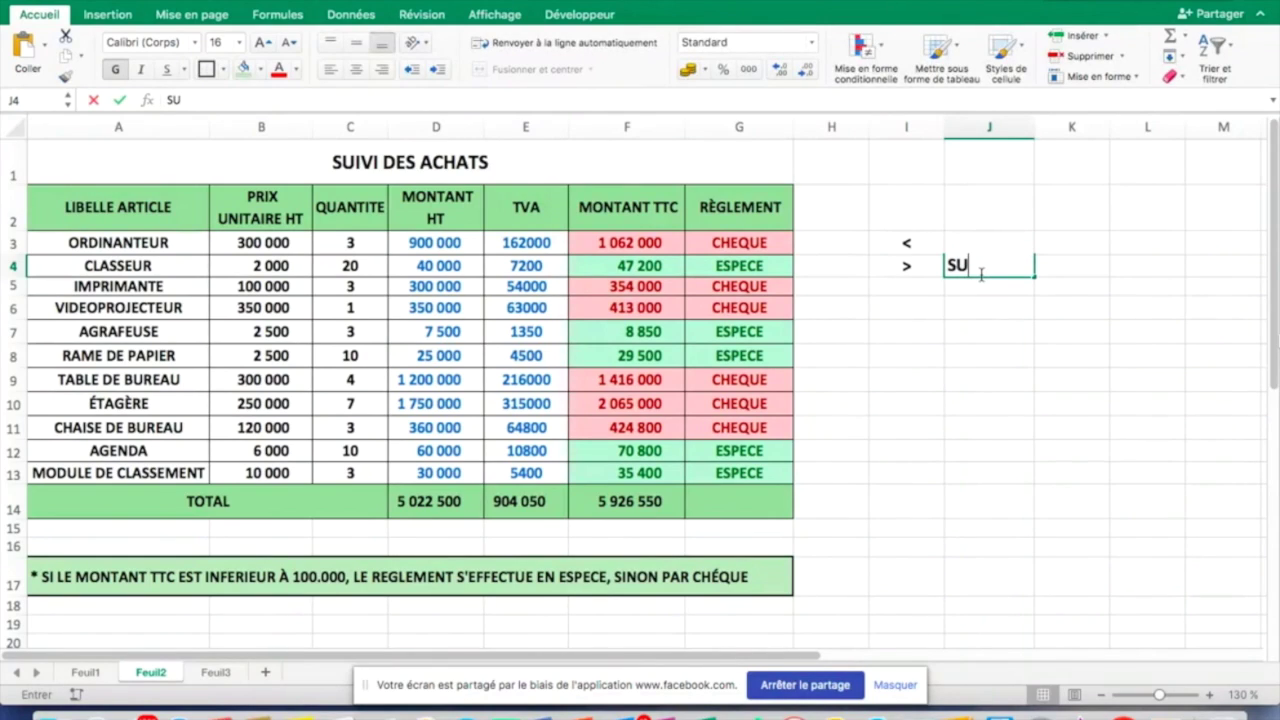
type("PERIEUR")
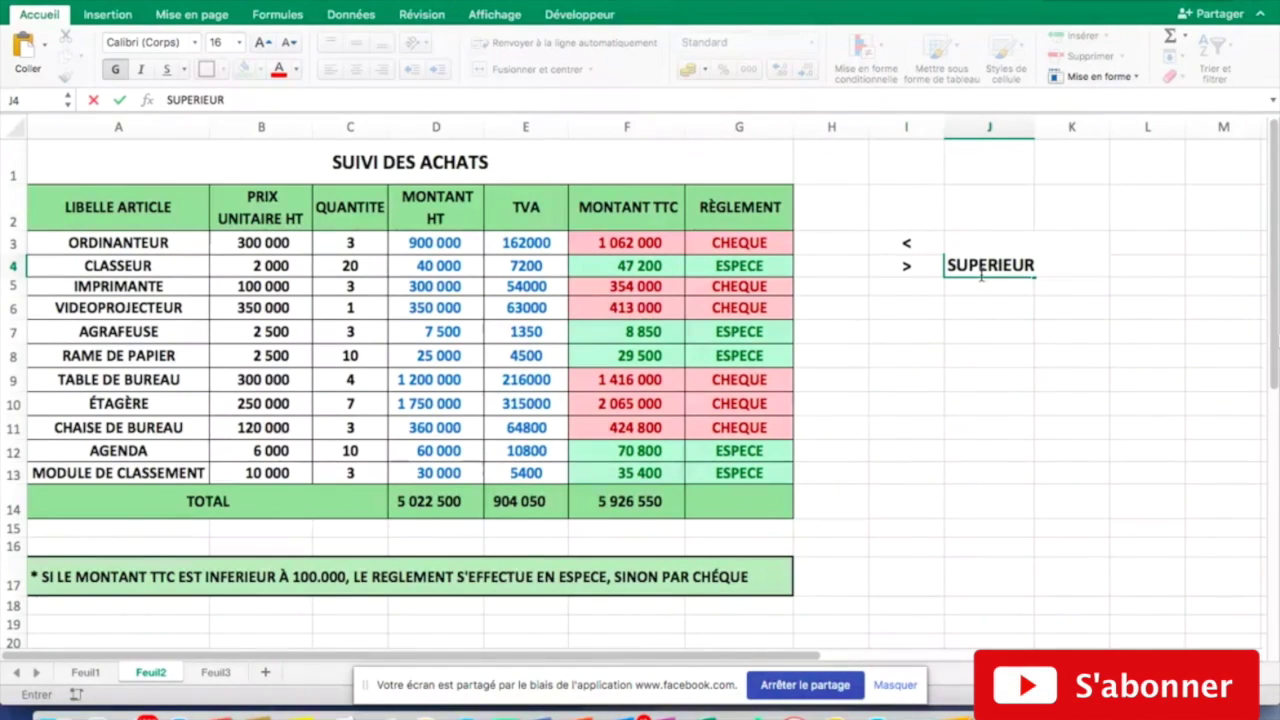
left_click(975, 325)
Step: Add the legend entry "<=" in I5 with "INFERIEUR OU EGAL" in J5
left_click(900, 291)
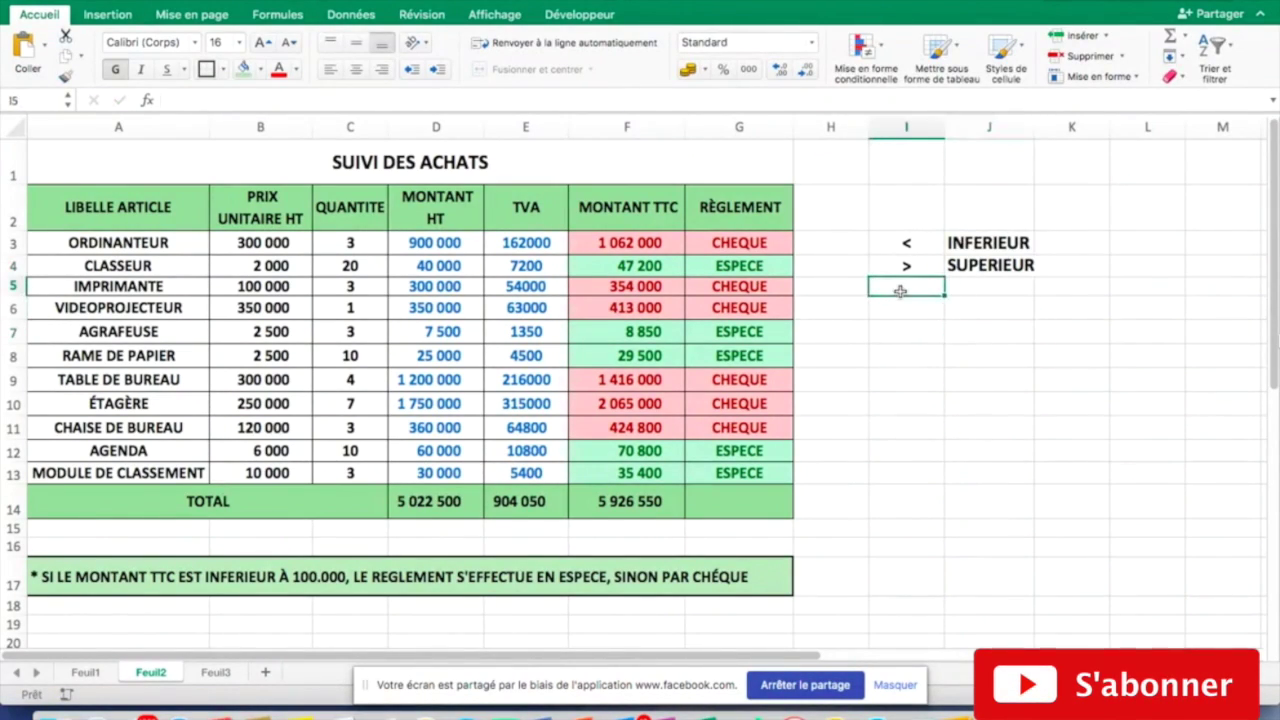
type("<")
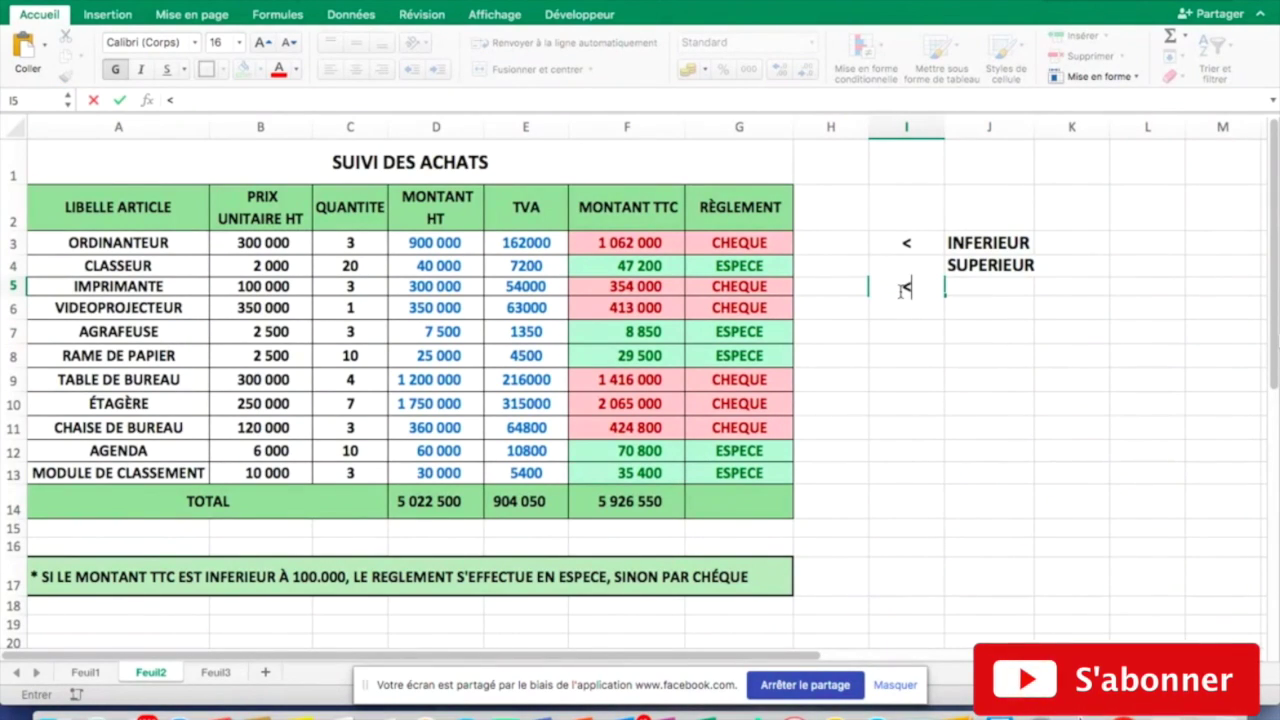
type("=")
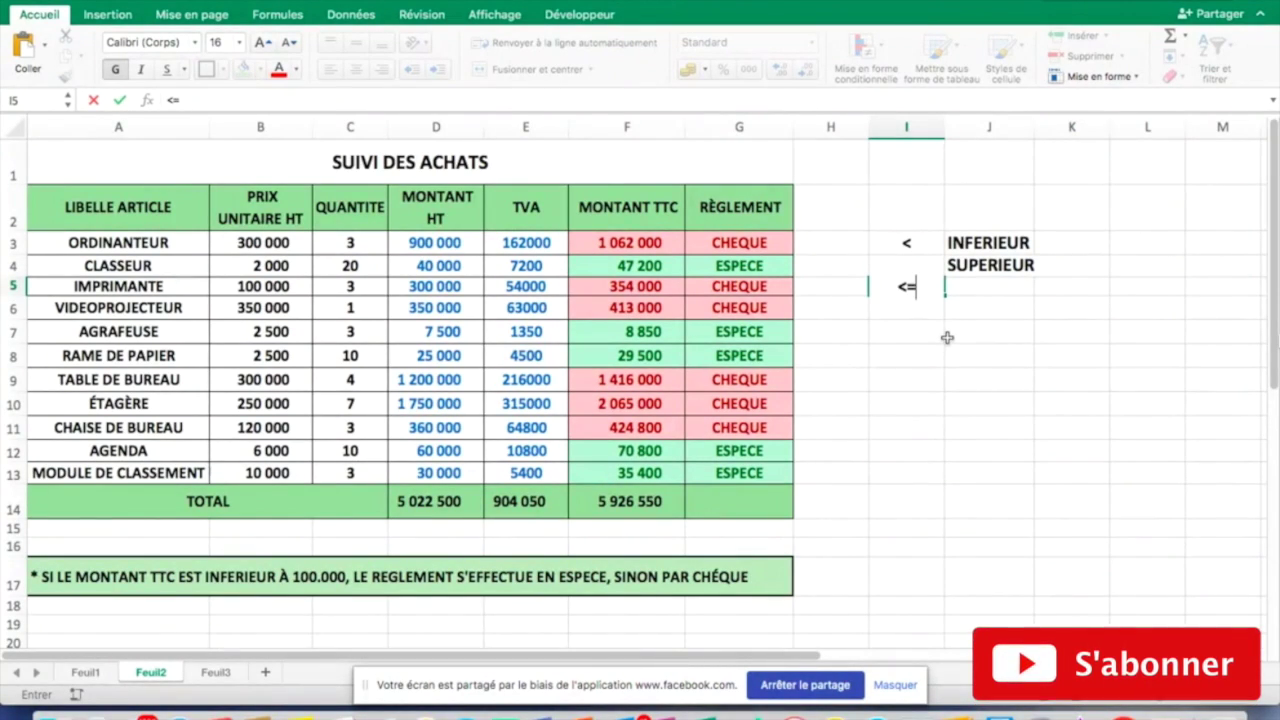
left_click(978, 289)
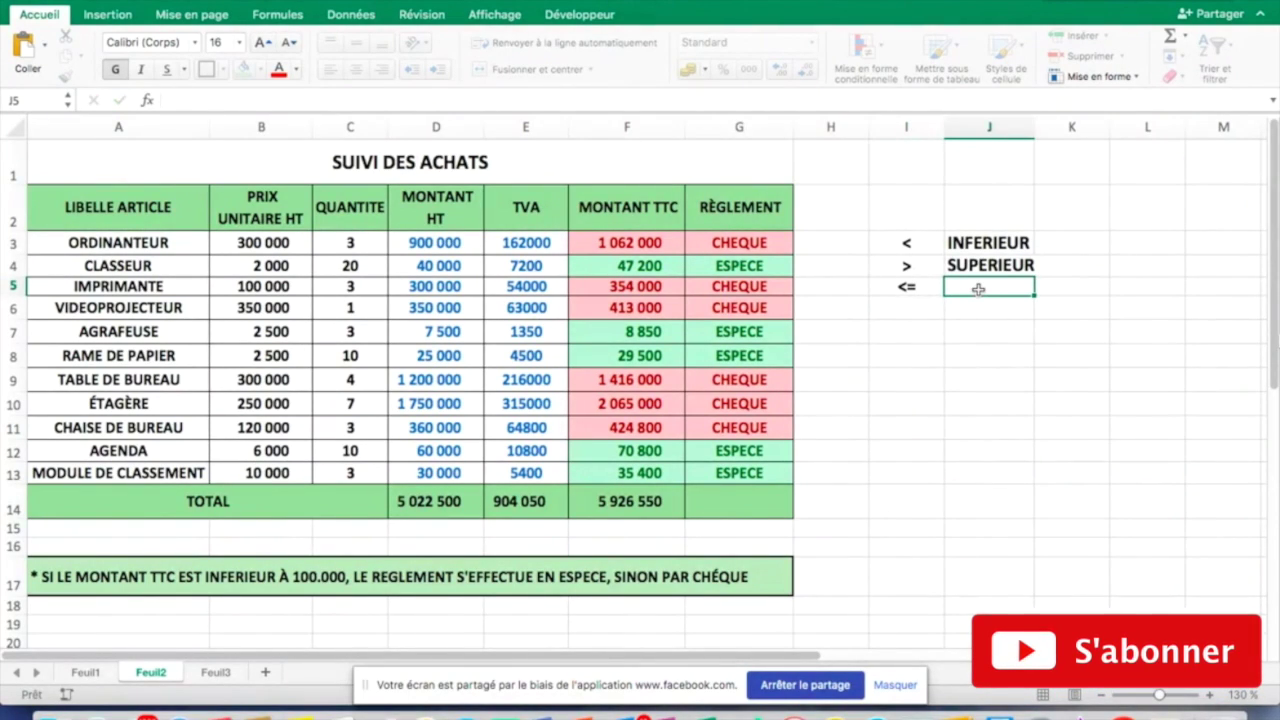
type("INFERIEUR OU ")
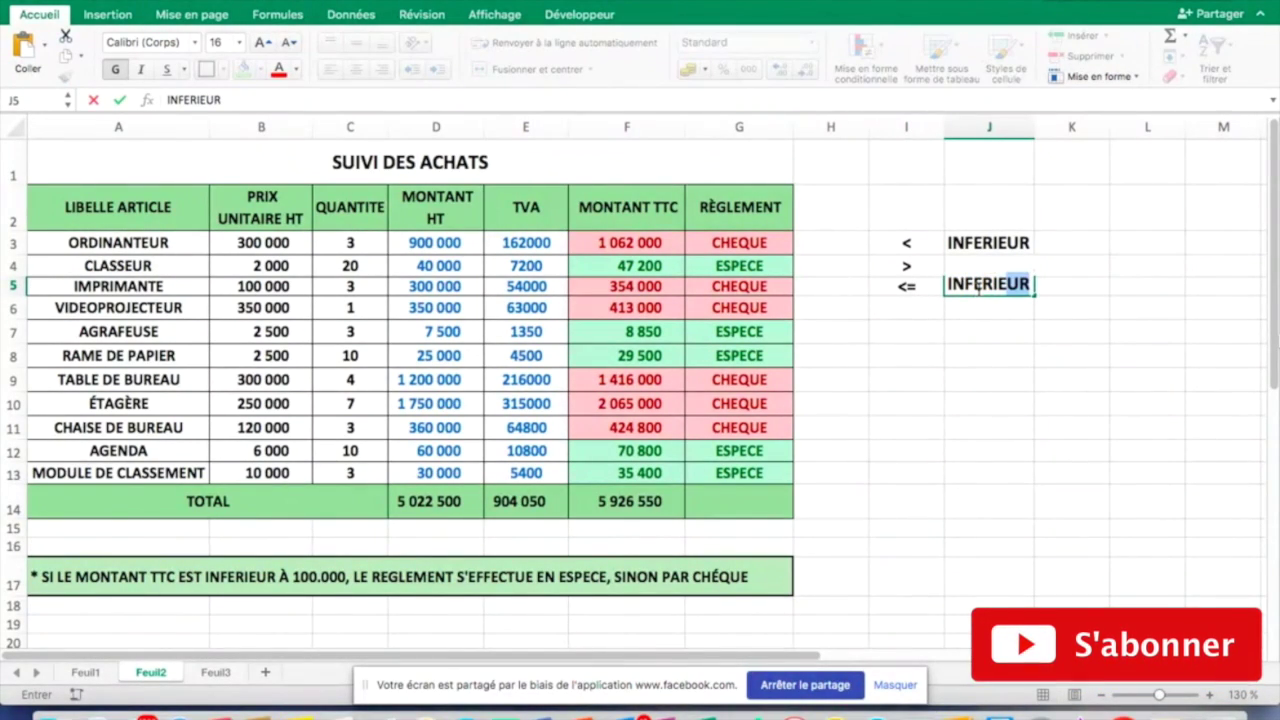
type("EGAL")
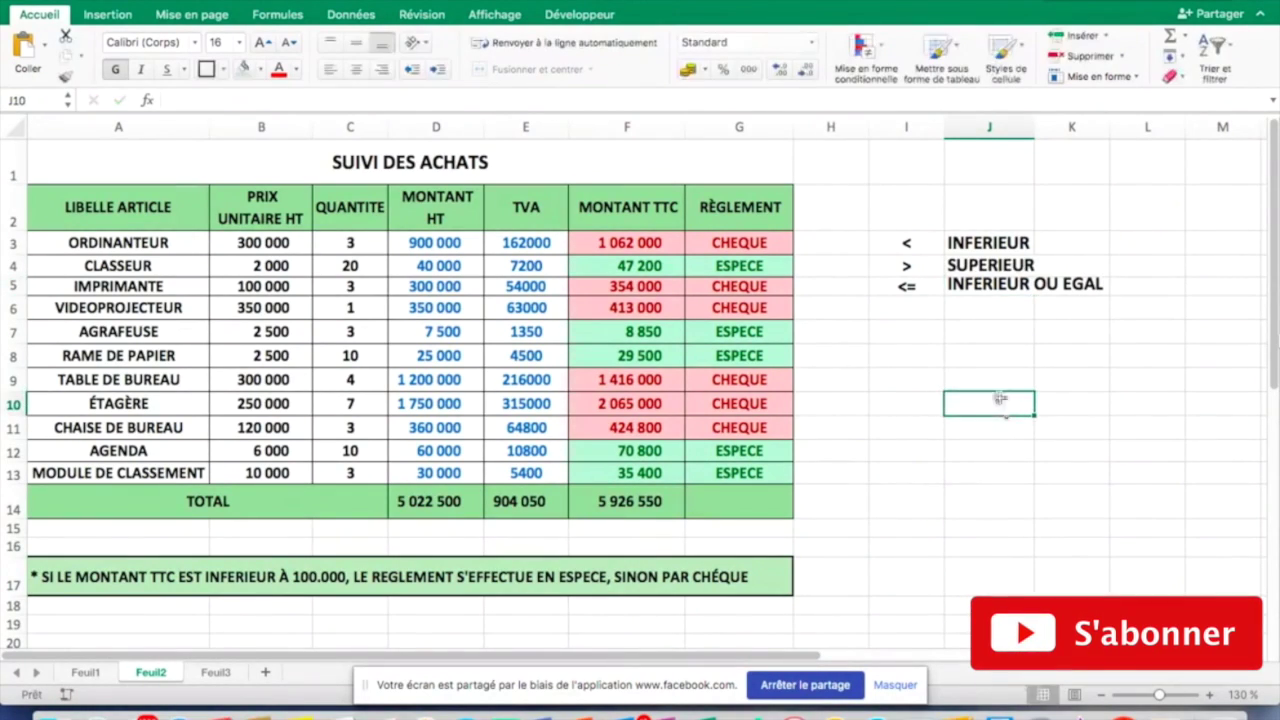
Step: Add the legend entry ">=" in I6 with "SUPERIEUR OU EGAL" in J6
left_click(914, 305)
type(">")
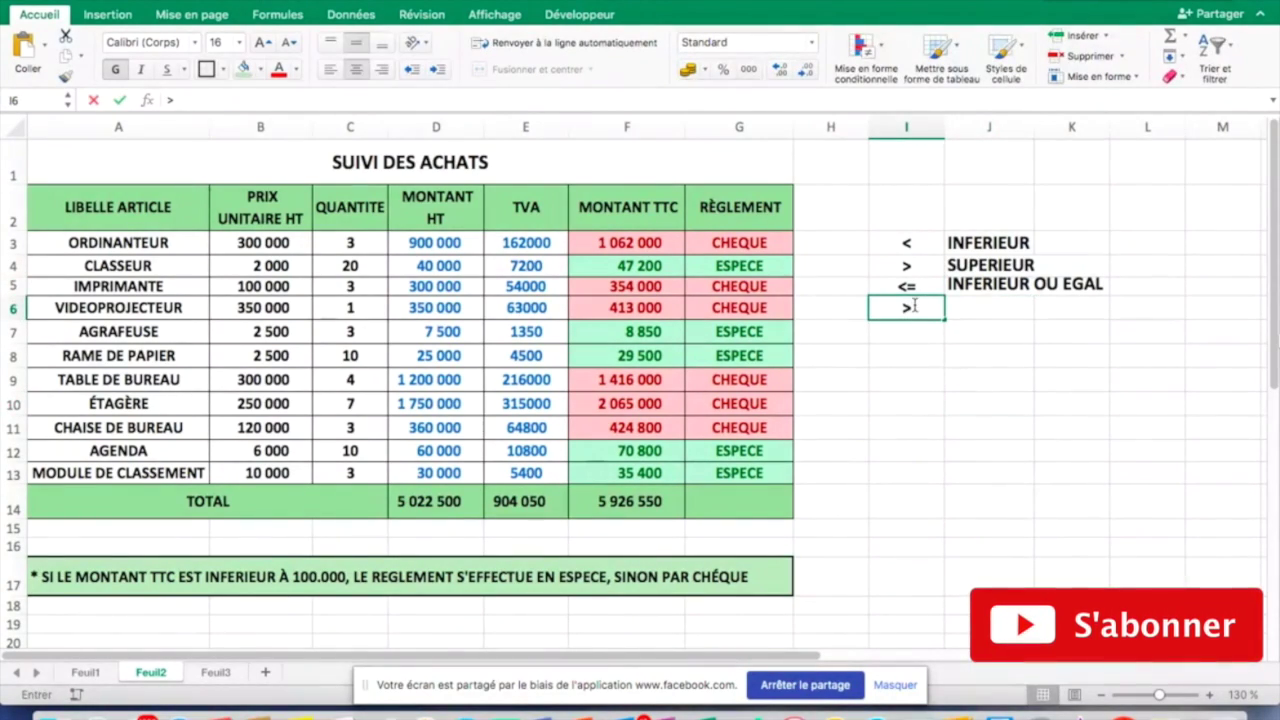
type("=")
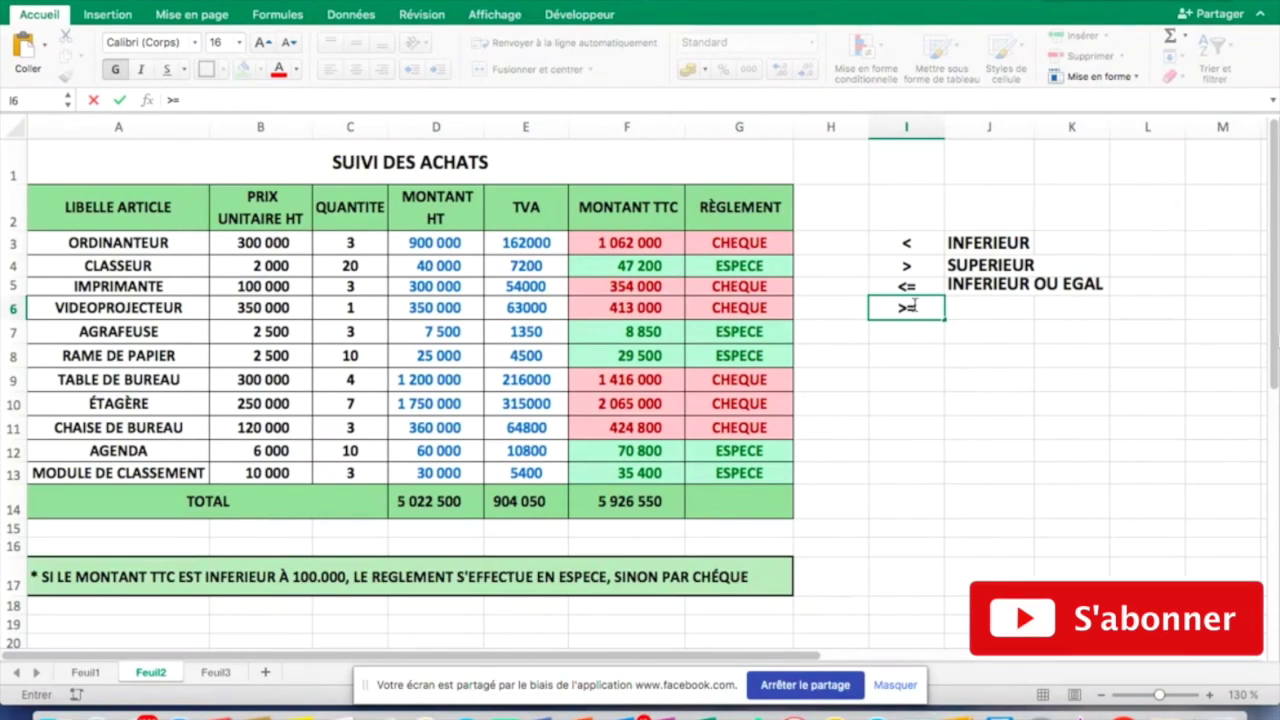
left_click(986, 314)
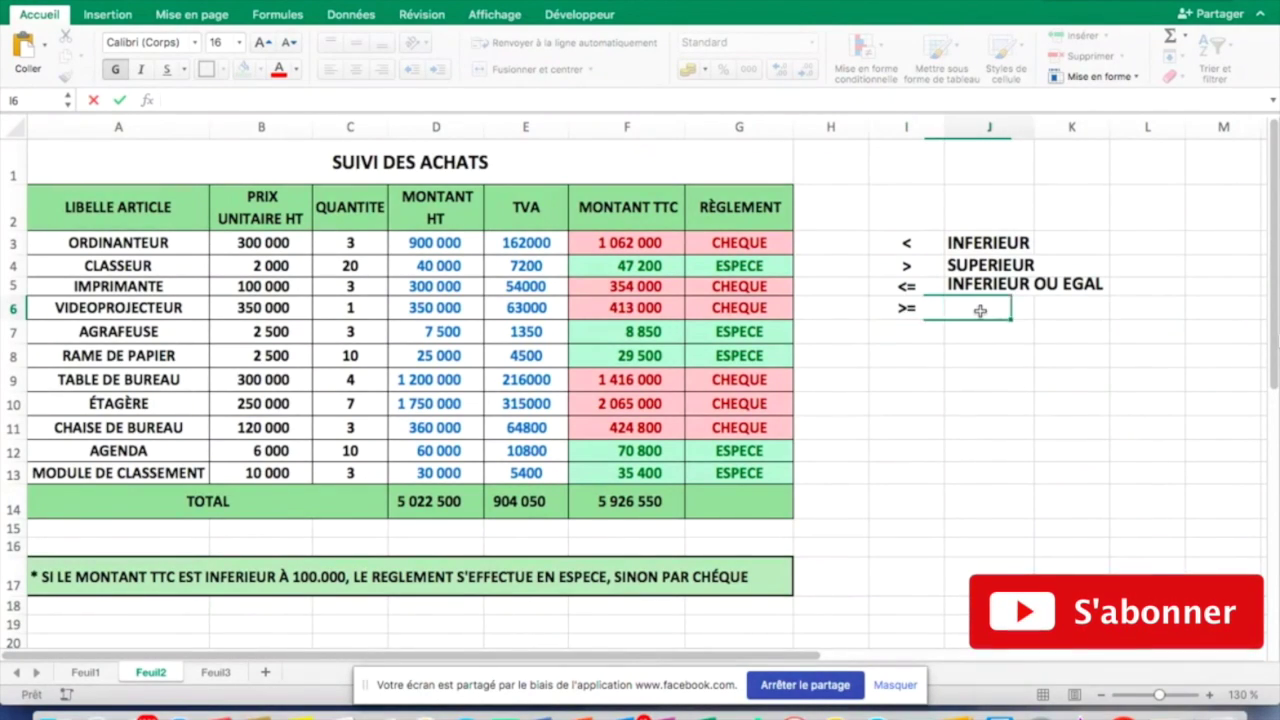
type("SUPERIEUR ")
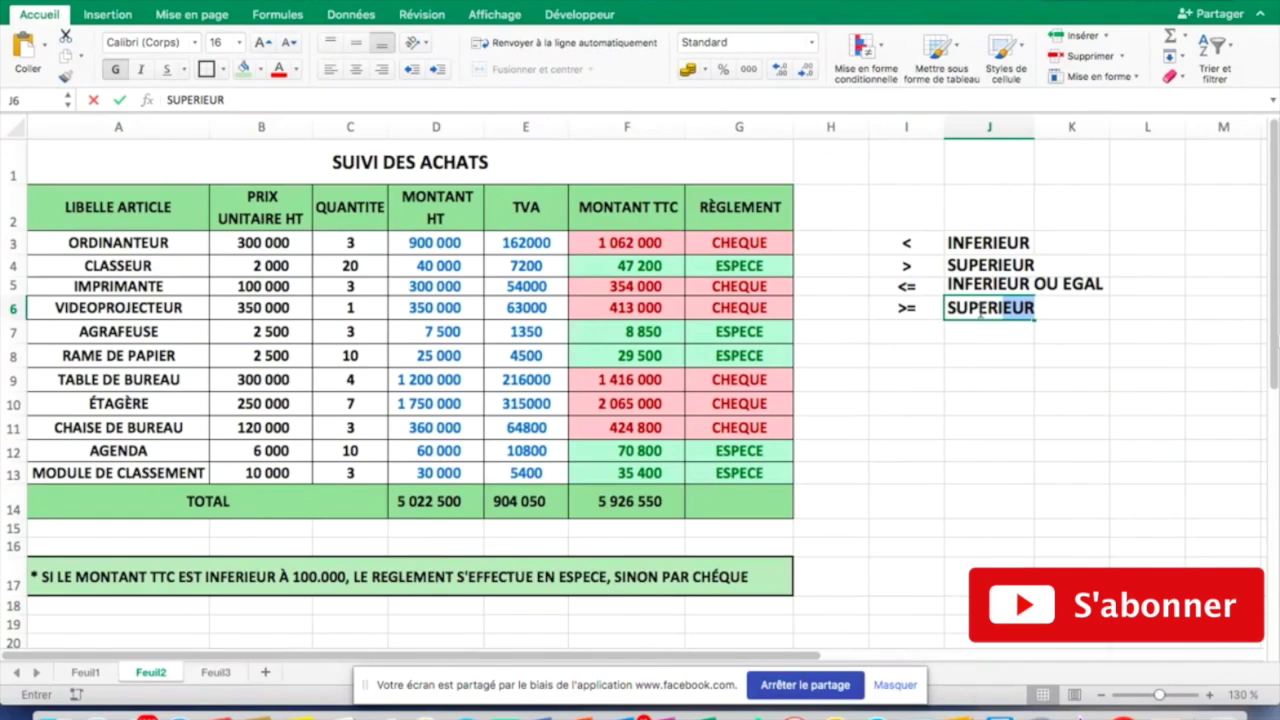
type("OU EGAL")
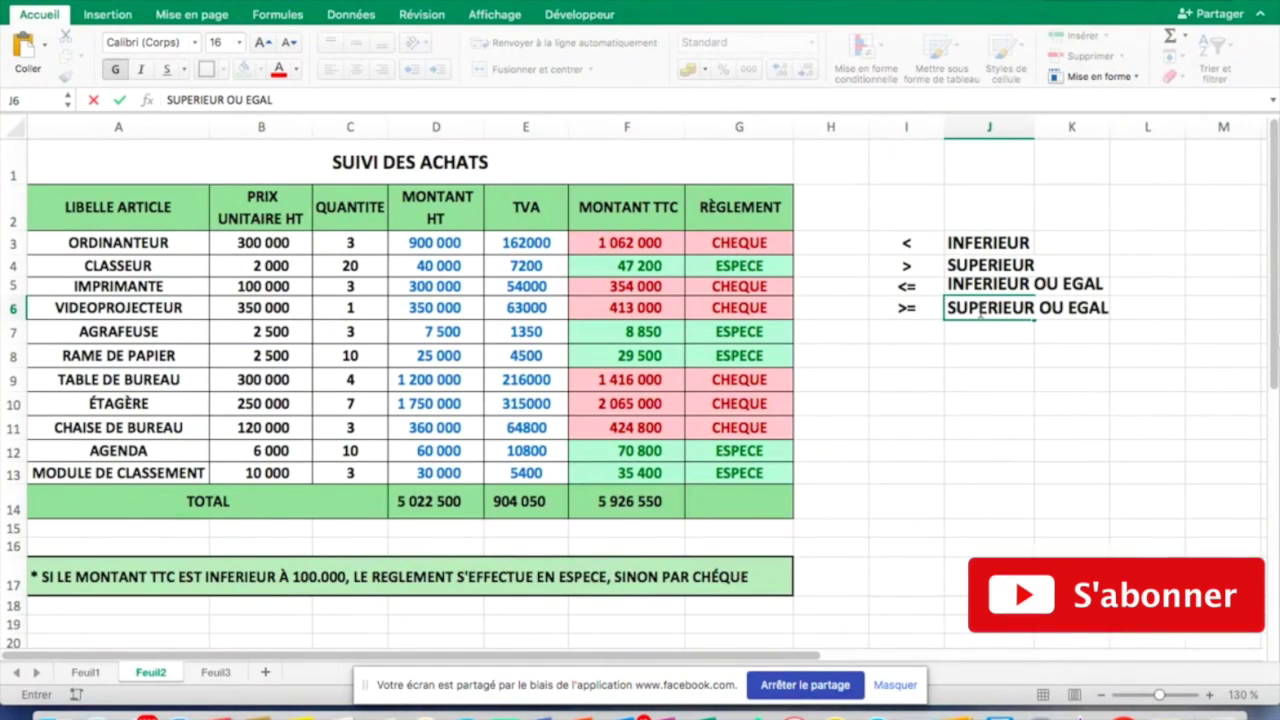
left_click(1077, 405)
Step: Widen column J to fit its longest legend text and apply all borders to the range I3:J7
left_click_drag(1034, 127, 1113, 127)
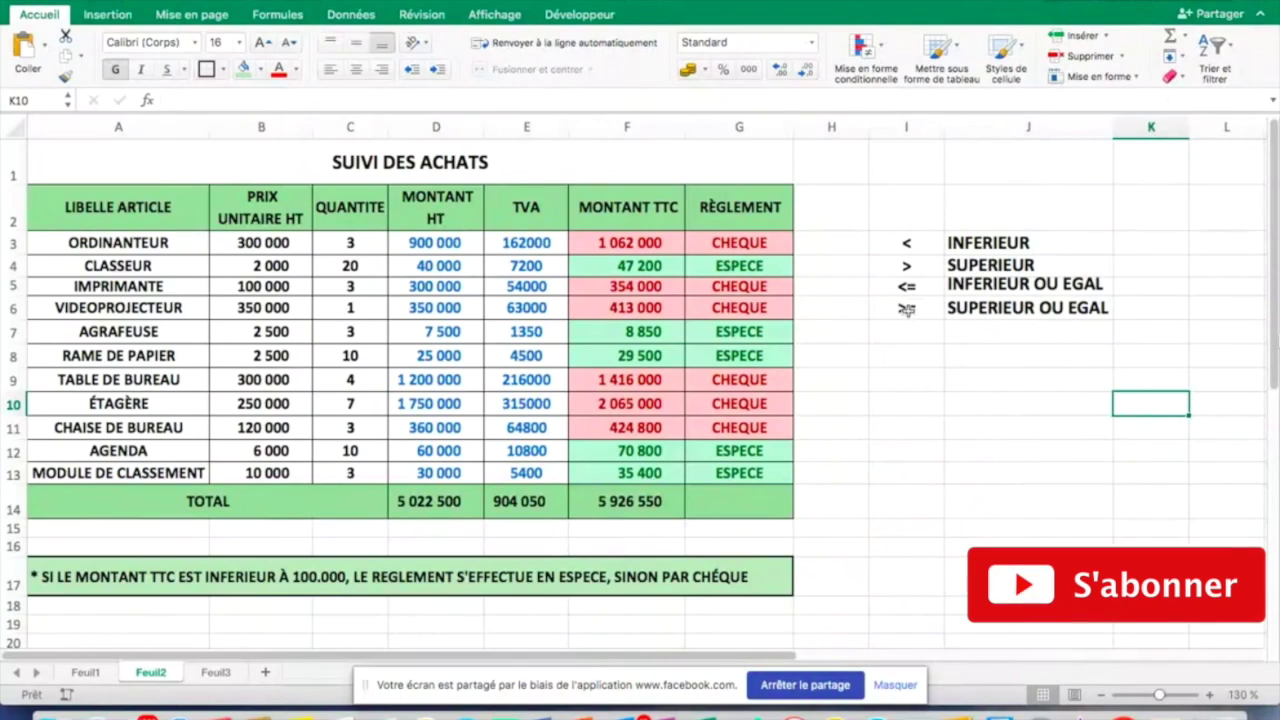
left_click_drag(906, 243, 1026, 333)
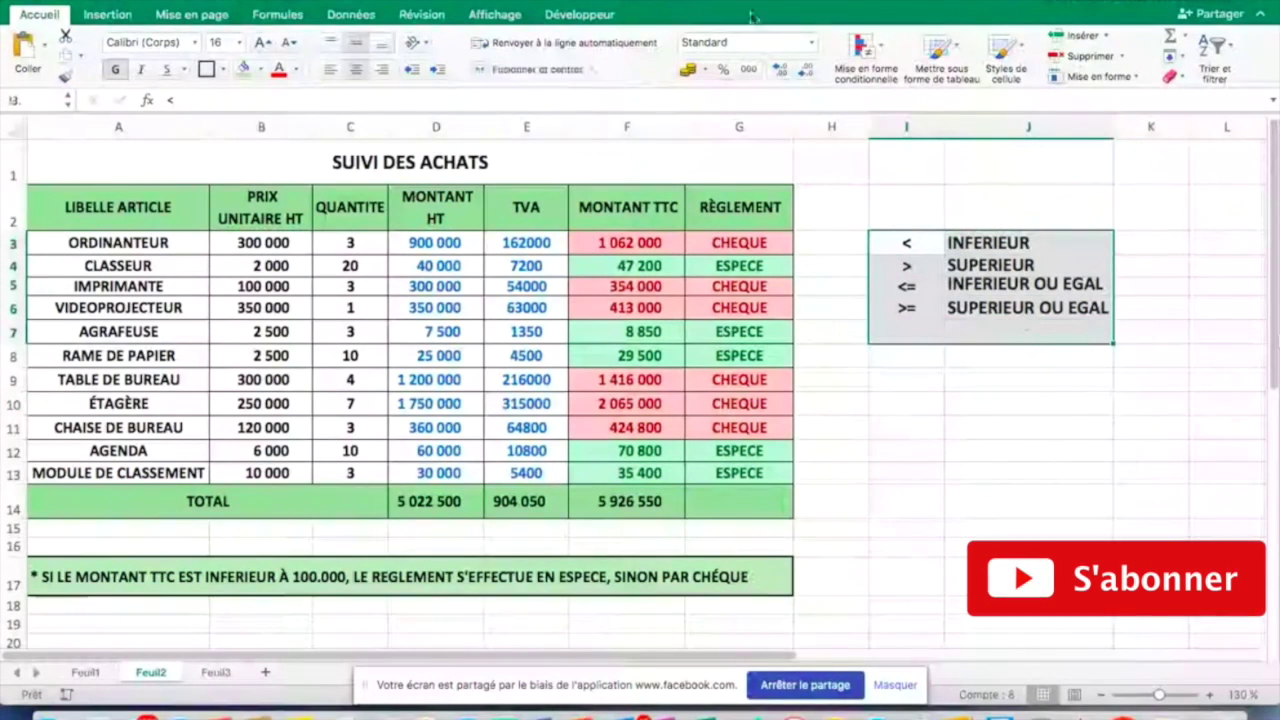
left_click(222, 69)
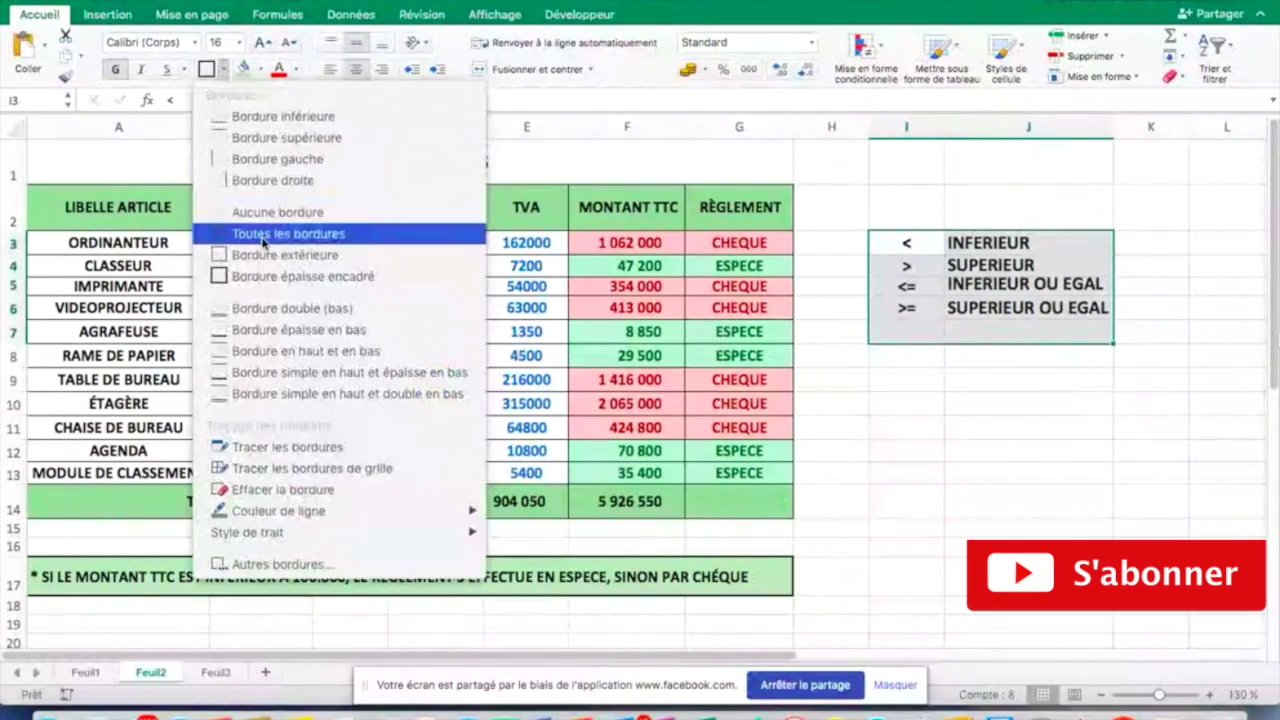
left_click(330, 232)
Step: Add the legend entry "<>" in I7 with "DIFFERENT" in J7
left_click(926, 333)
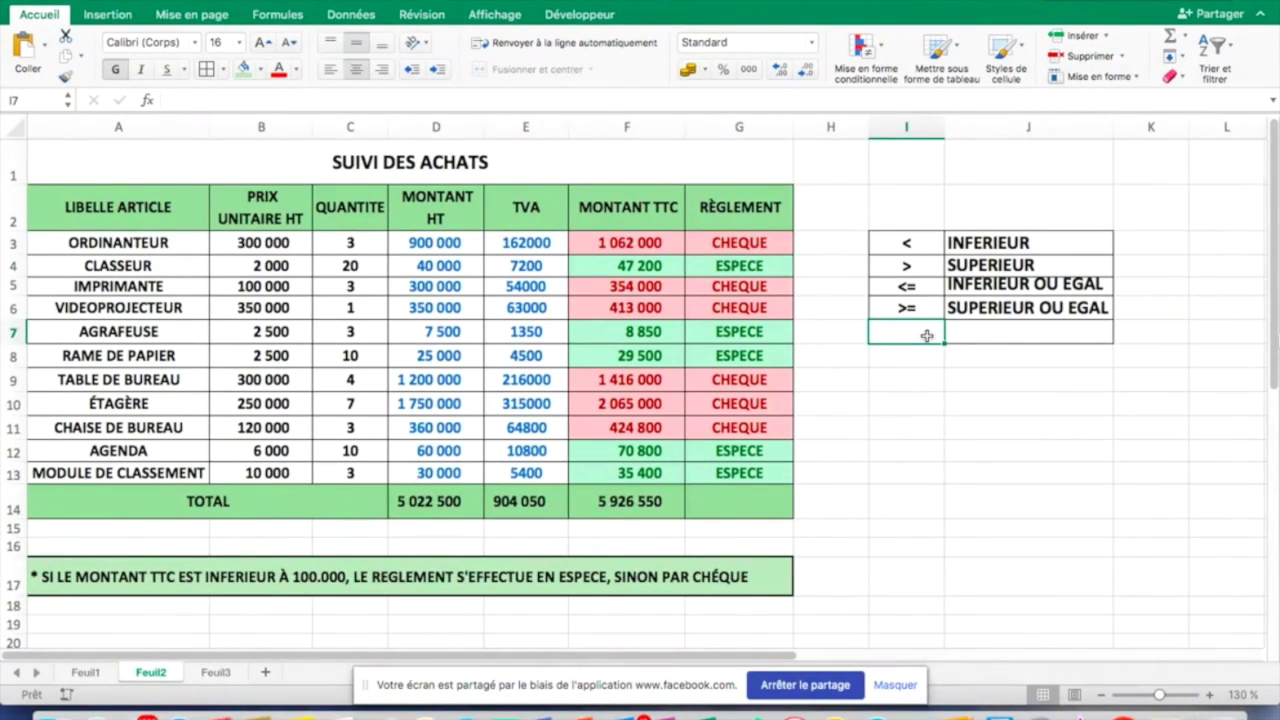
type(">")
key("BackSpace")
type("<>")
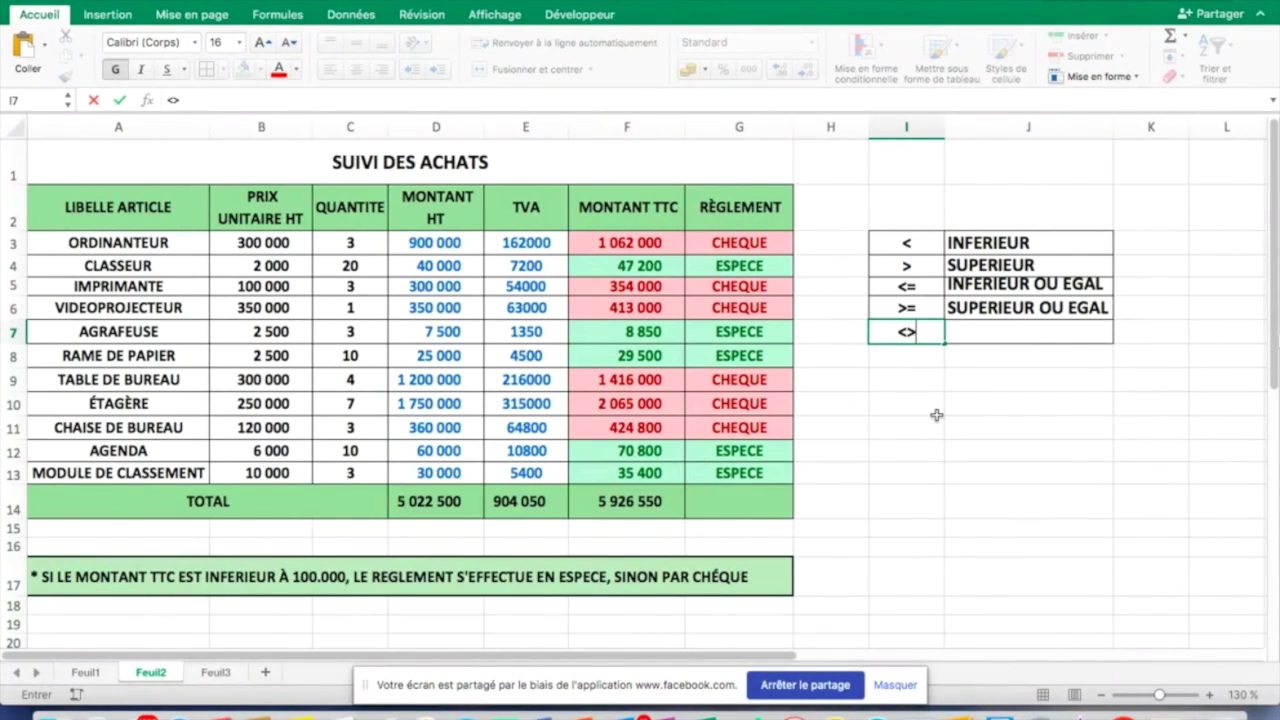
left_click(973, 333)
type("DIFFERENT")
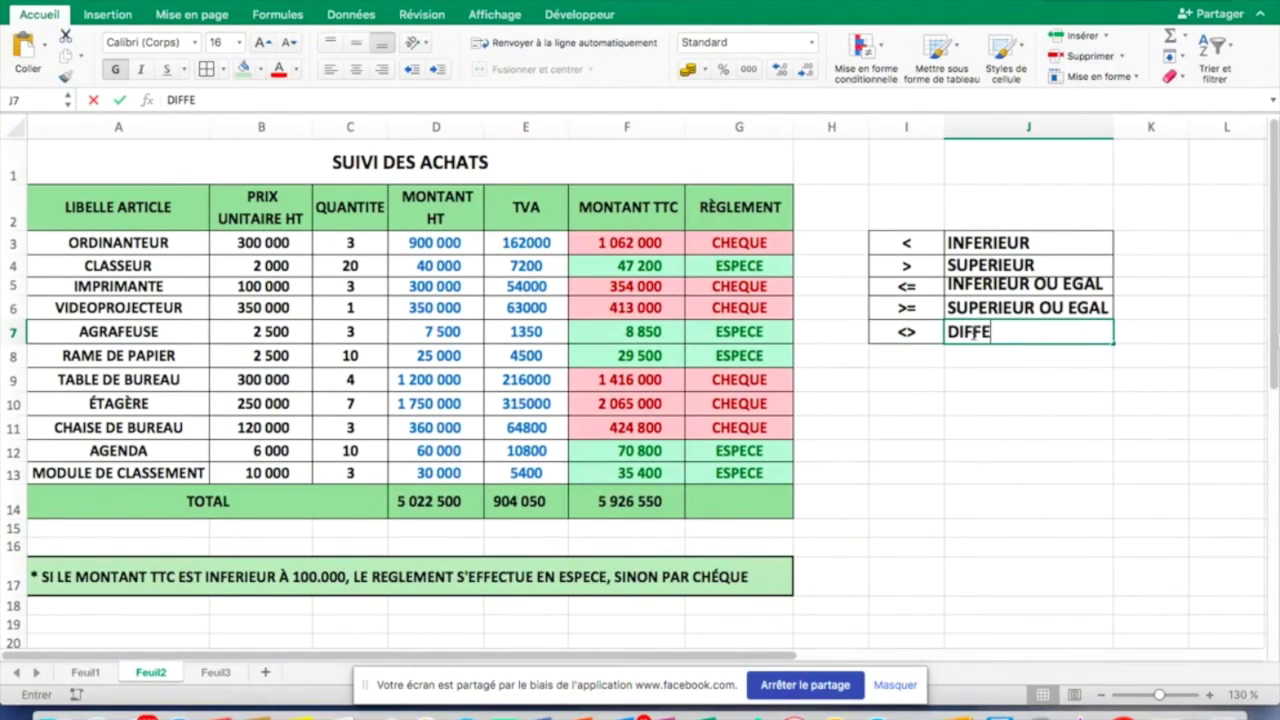
left_click(991, 446)
left_click_drag(903, 244, 1029, 335)
left_click(1033, 396)
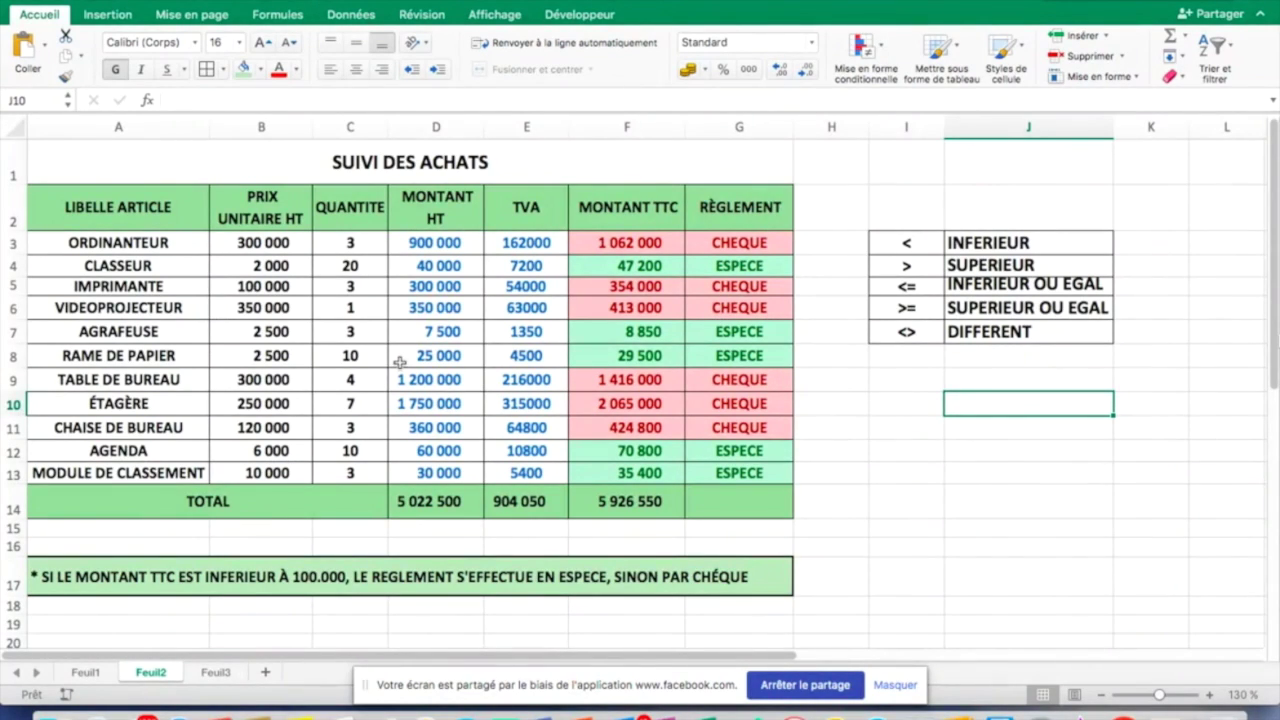
Step: Replace the MONTANT TTC total in F14 with the average formula =MOYENNE(F3:F13)
left_click(434, 508)
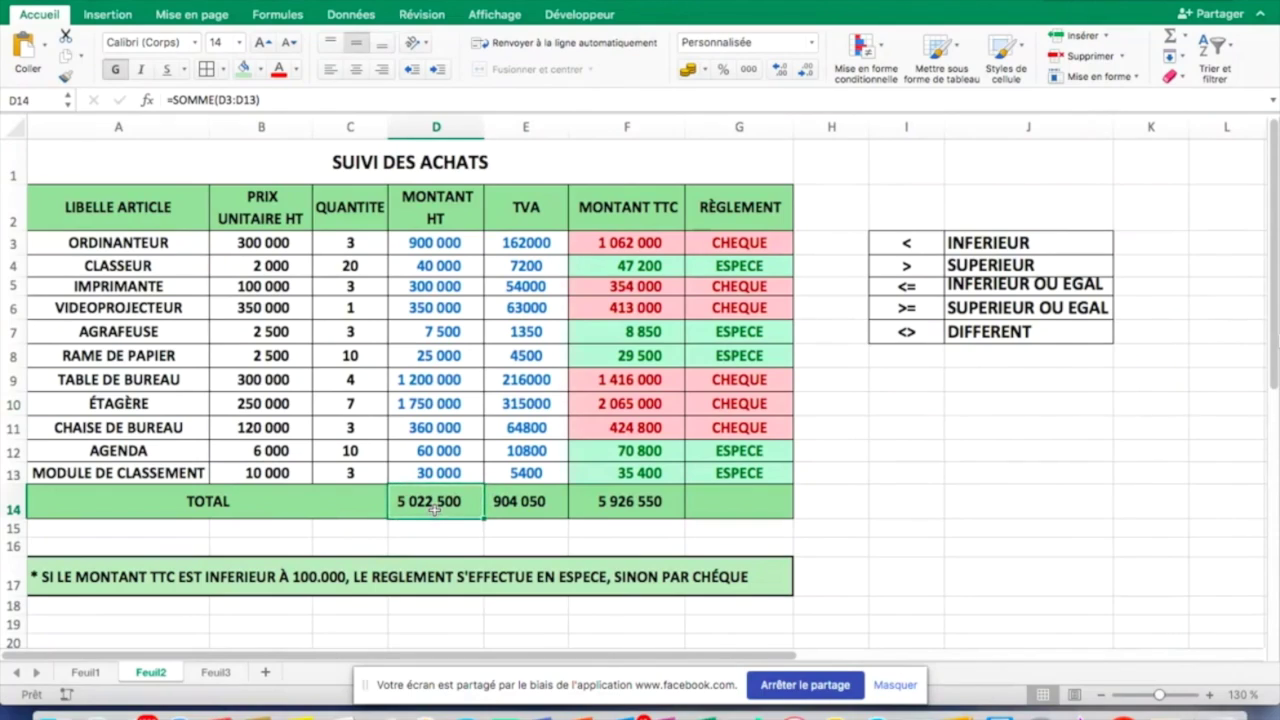
left_click(635, 509)
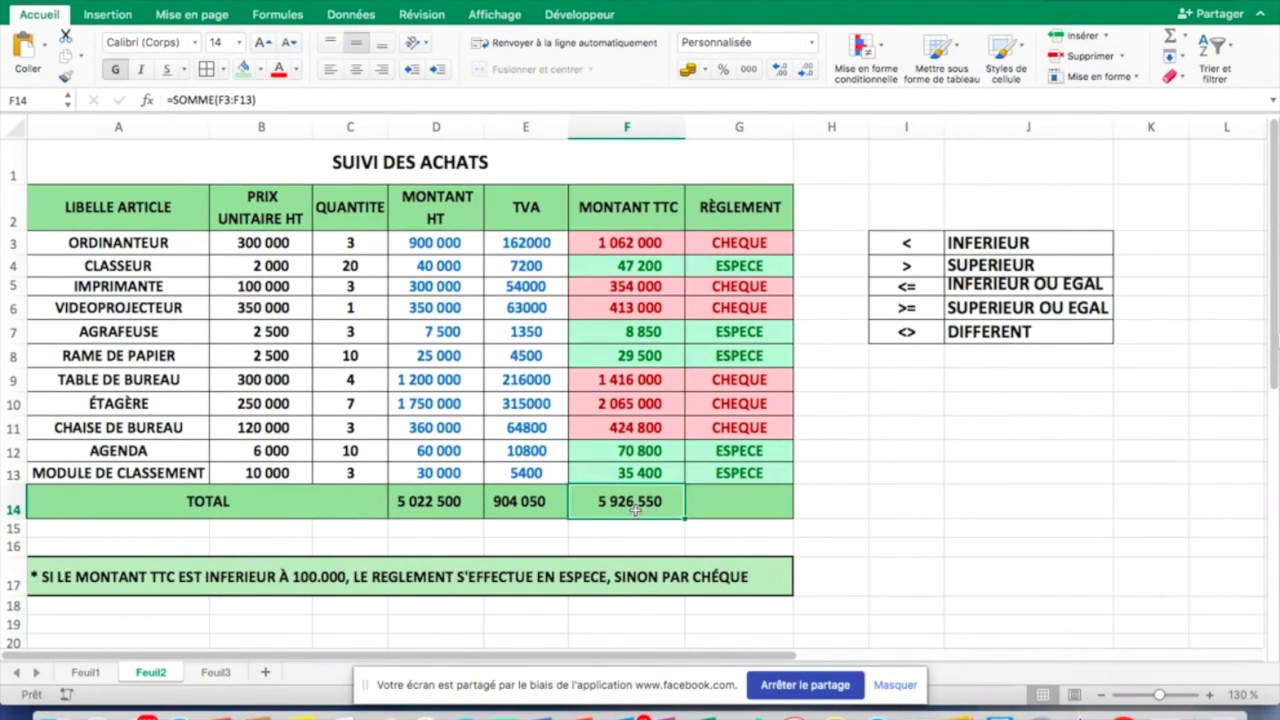
key("Delete")
type("=MOYEN")
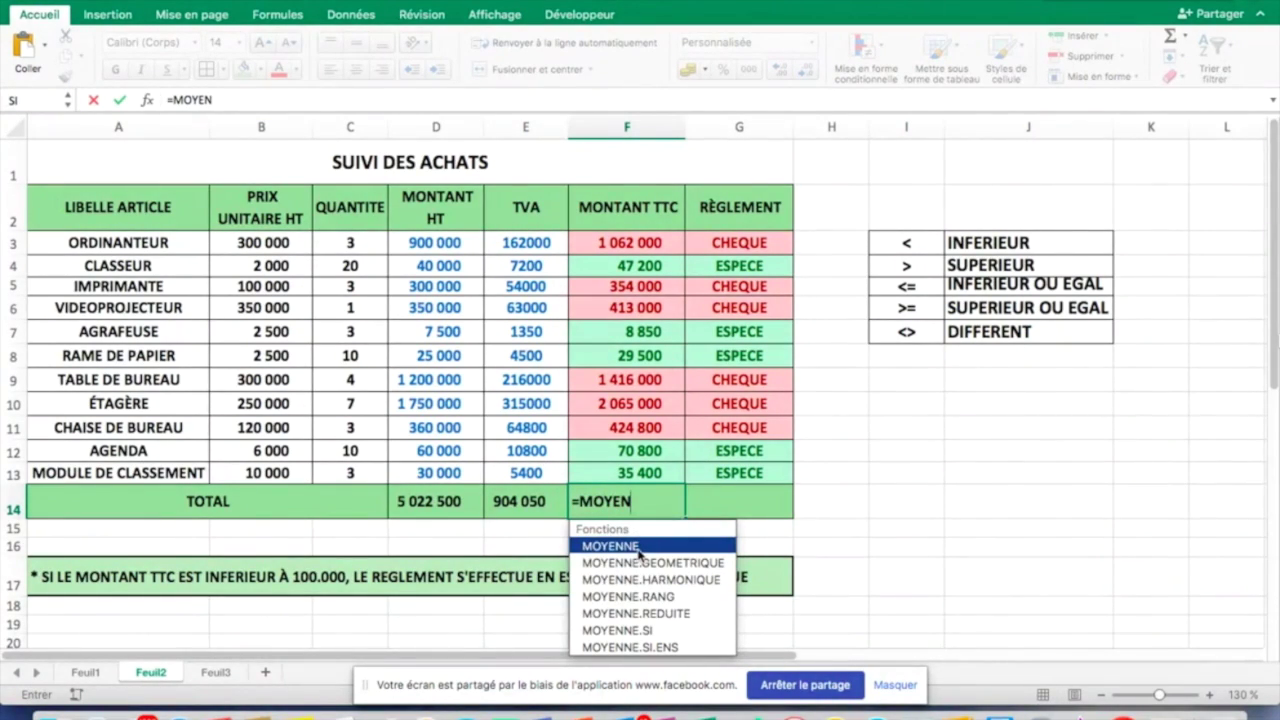
double_click(640, 550)
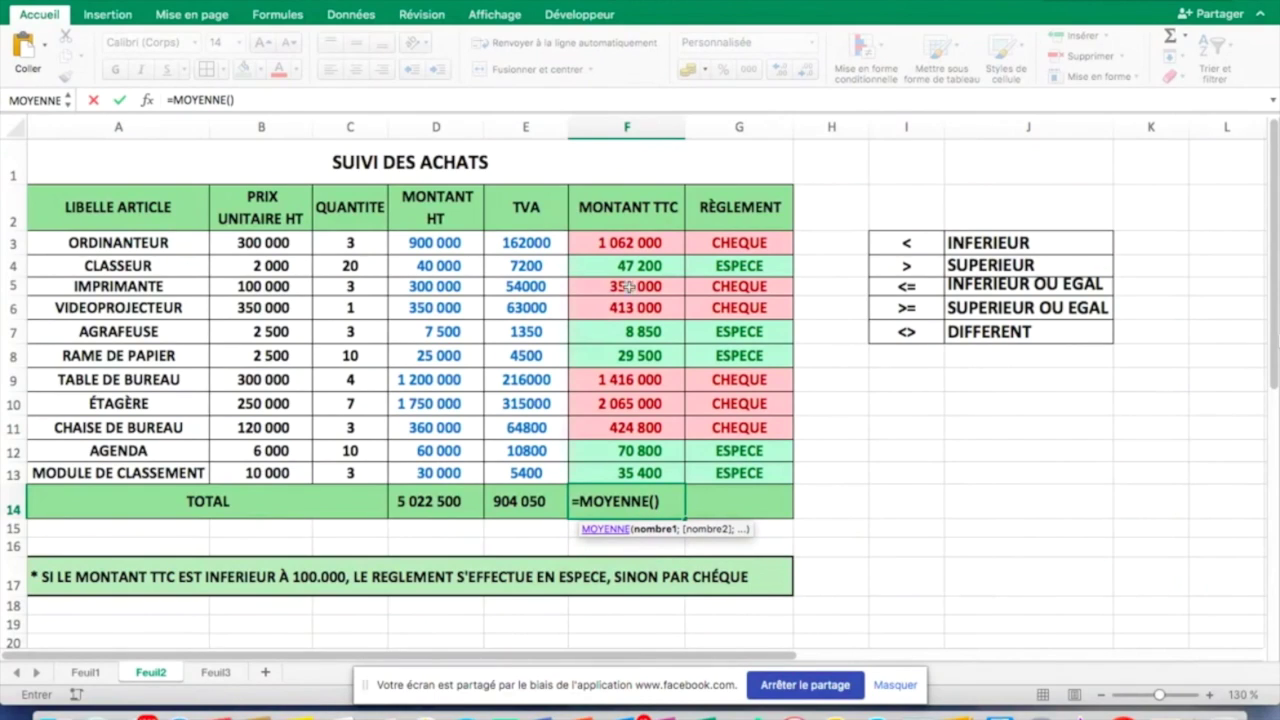
left_click_drag(618, 244, 638, 466)
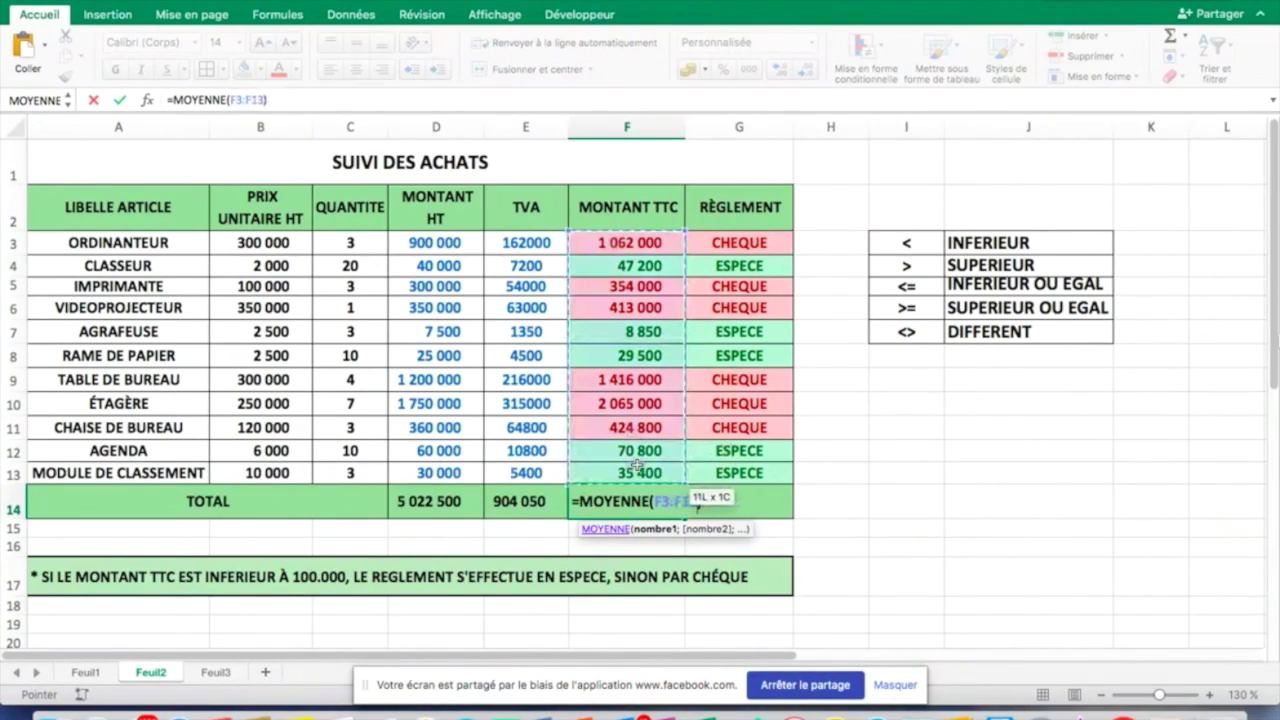
key("Return")
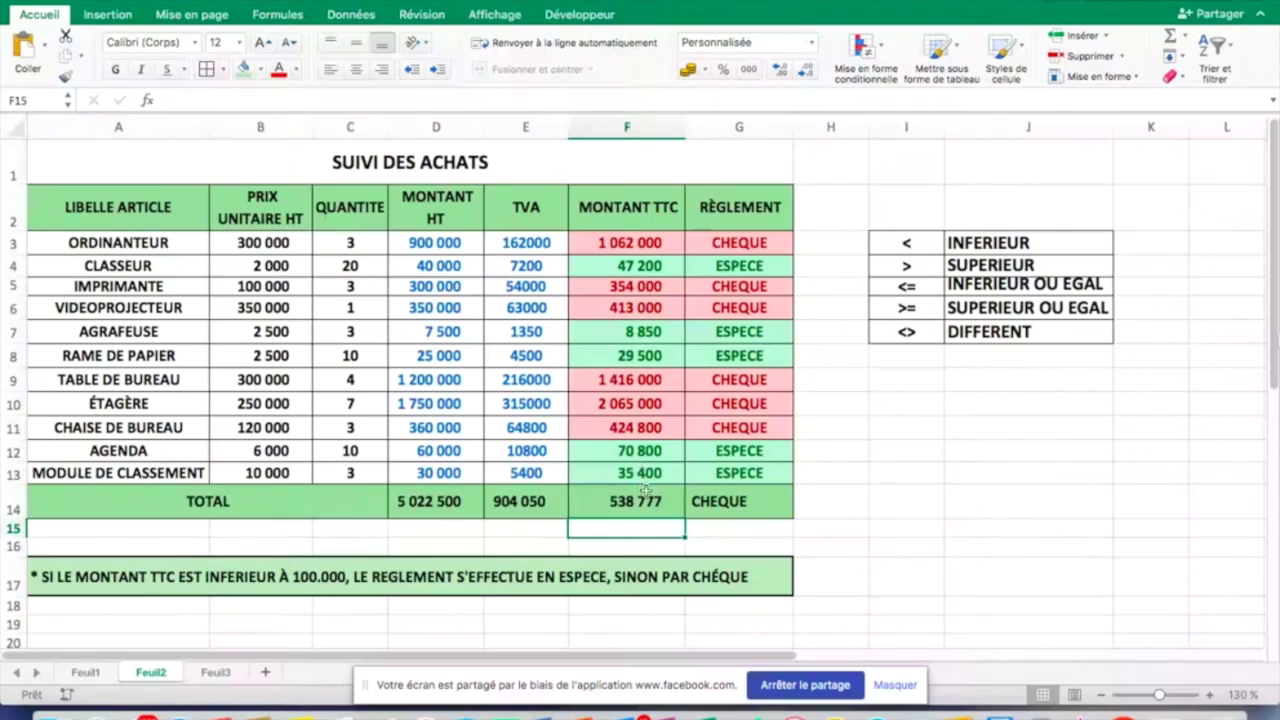
Step: Restore the MONTANT TTC total in F14 by filling the SOMME formula across from E14, and clear G14
left_click(647, 503)
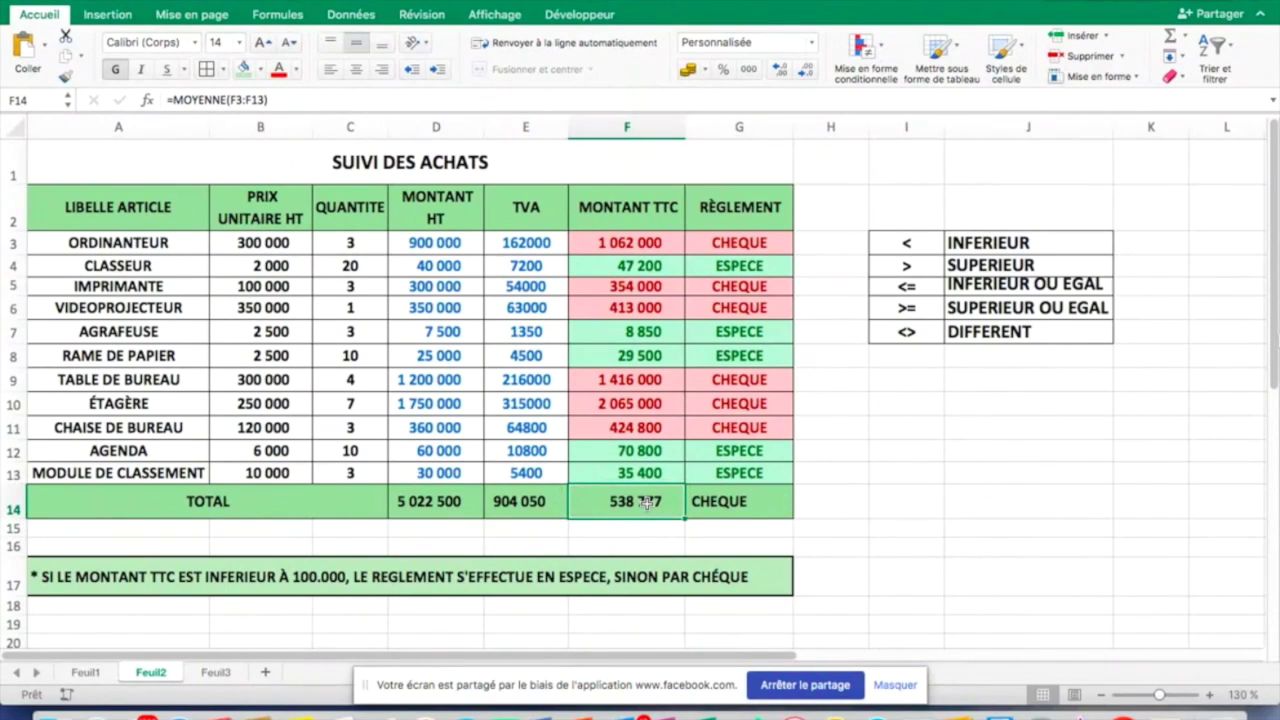
key("Delete")
left_click(565, 510)
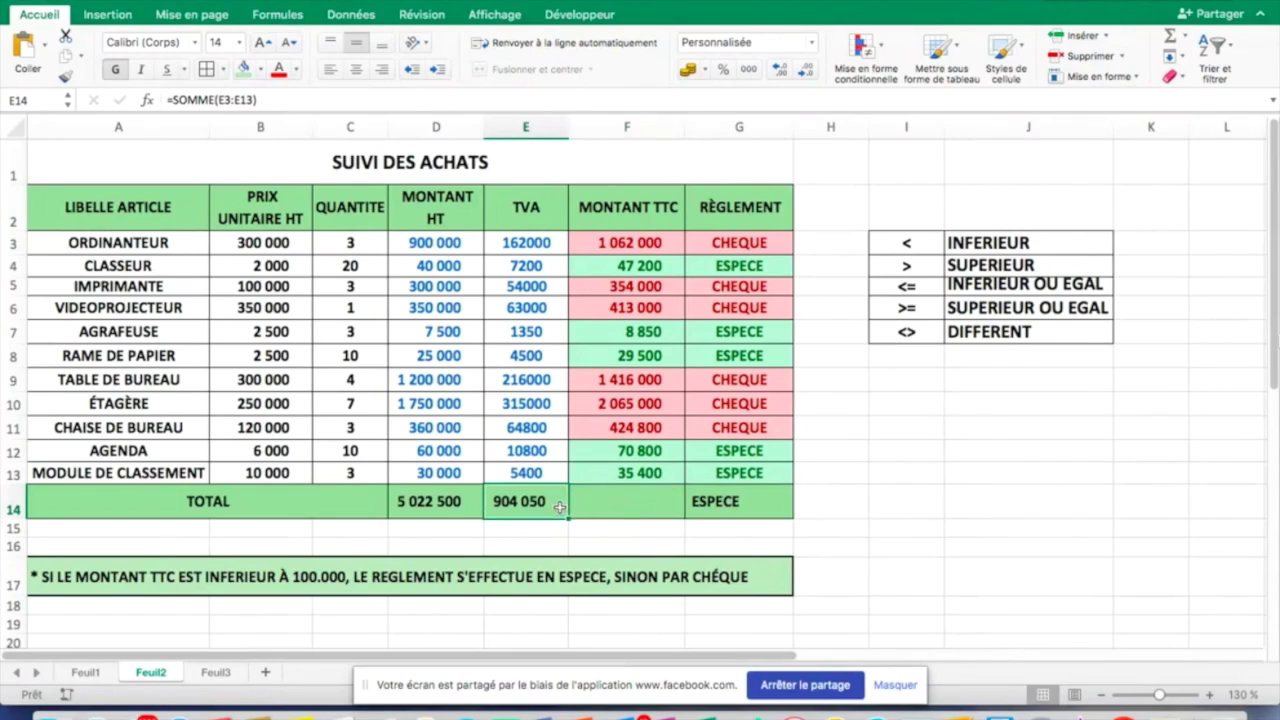
left_click_drag(568, 516, 660, 512)
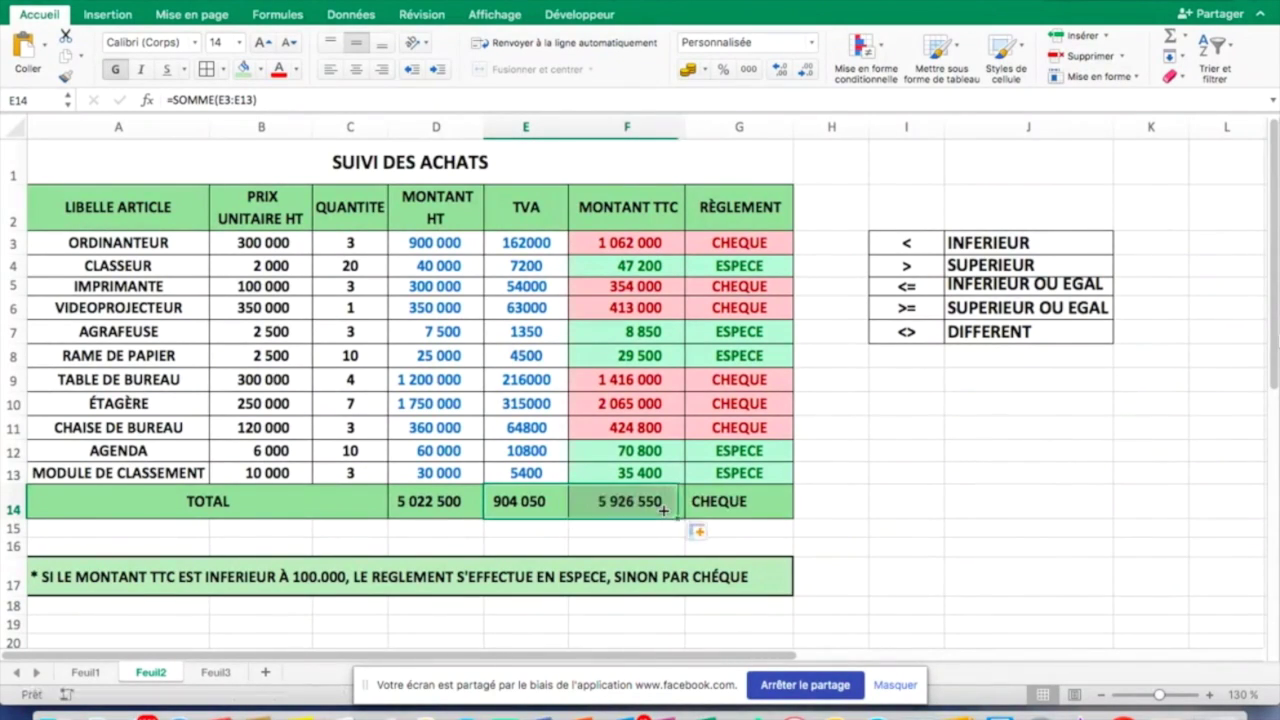
left_click(714, 509)
key("Delete")
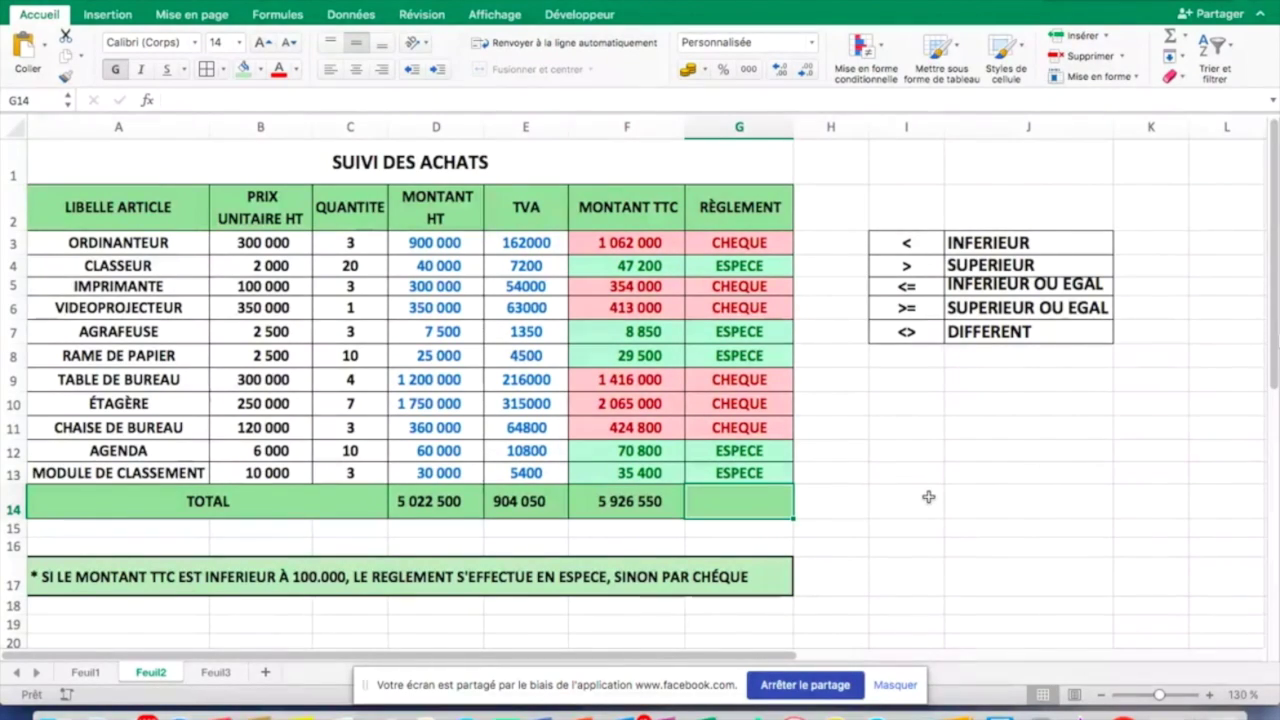
left_click(902, 401)
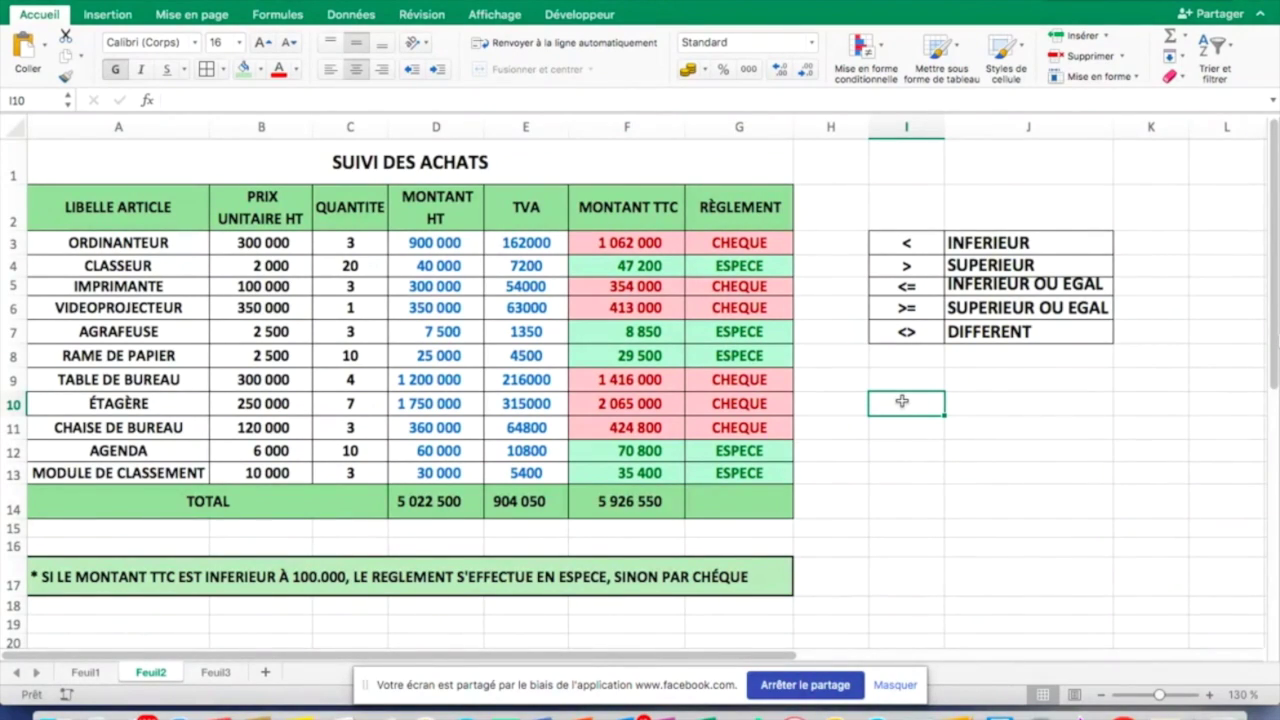
type("=")
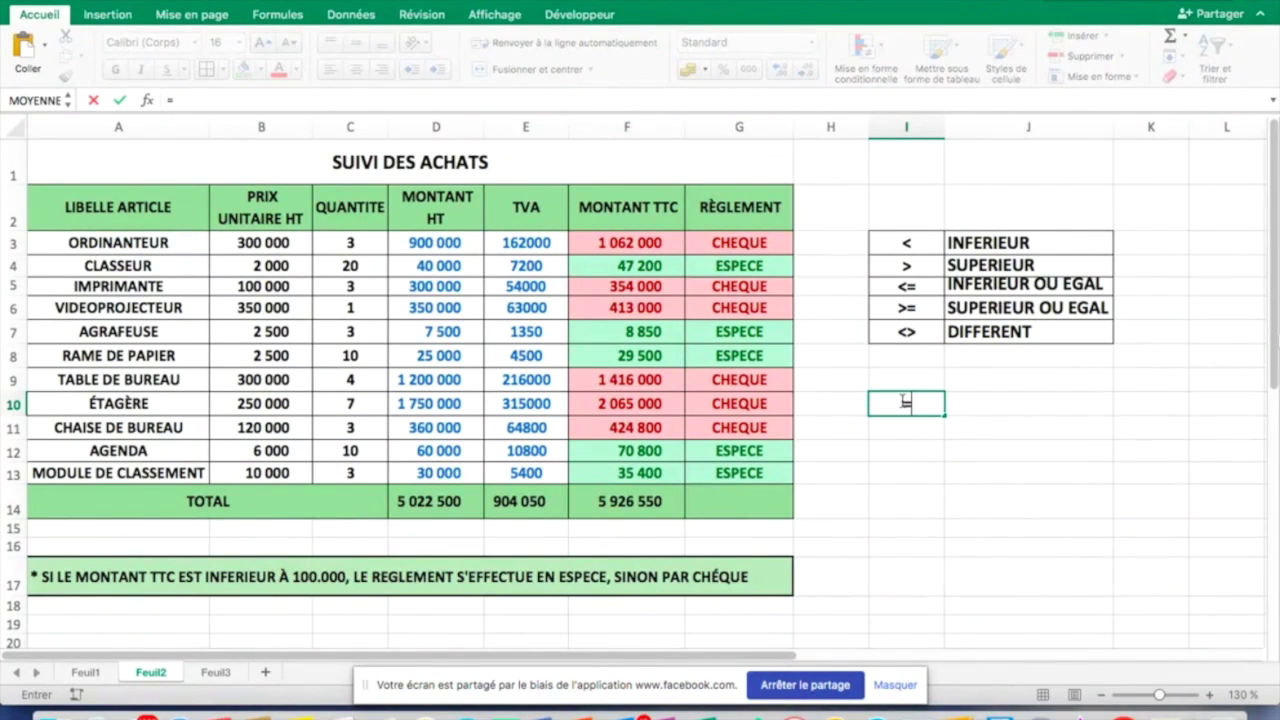
type("NB")
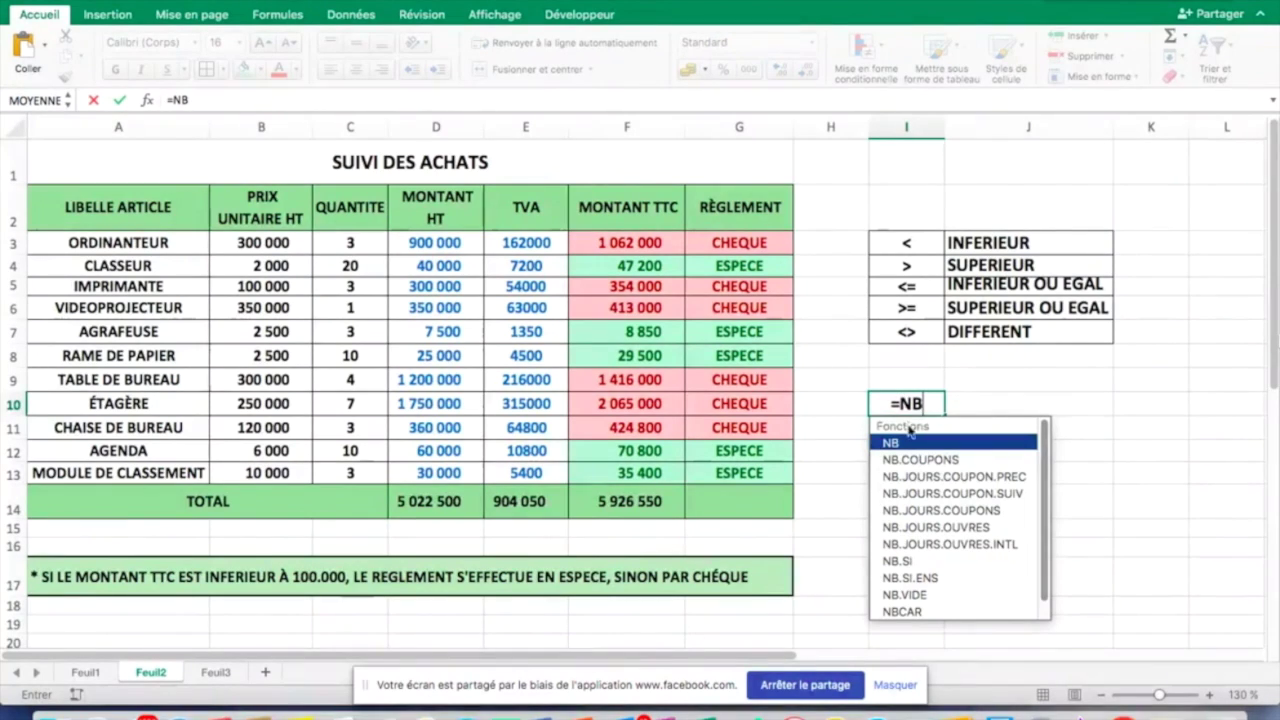
left_click(917, 477)
left_click(918, 563)
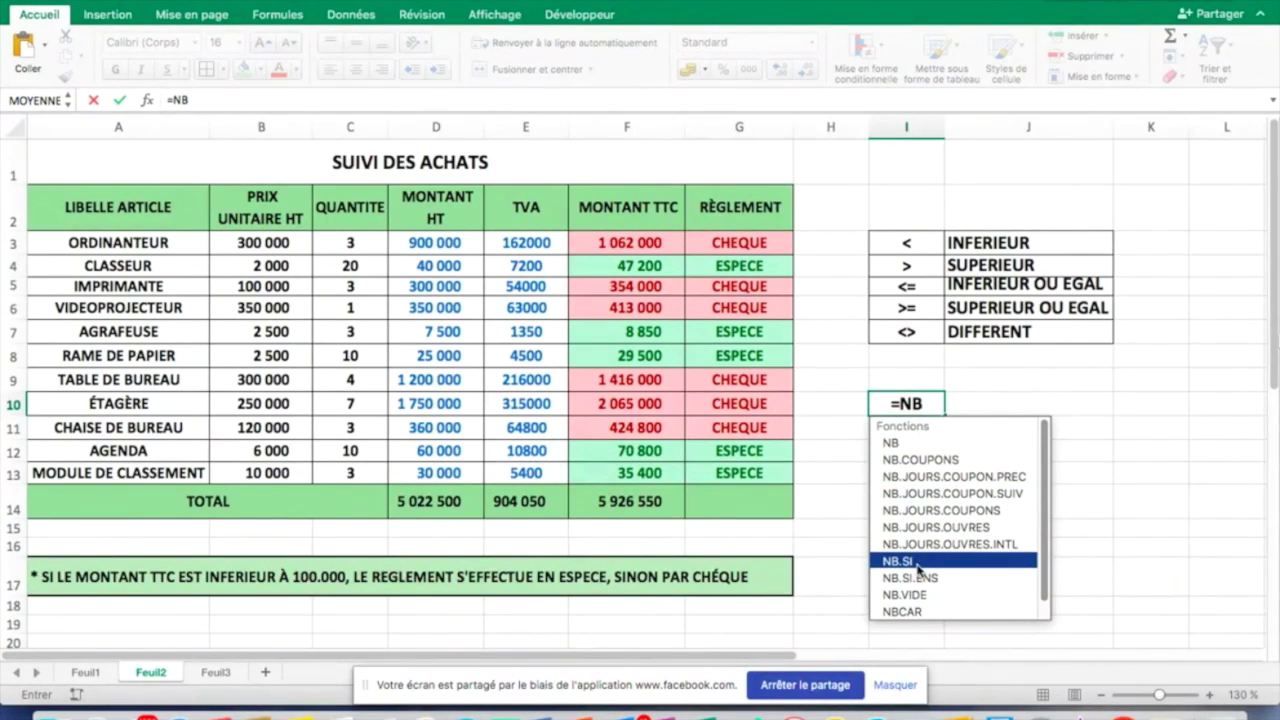
double_click(917, 563)
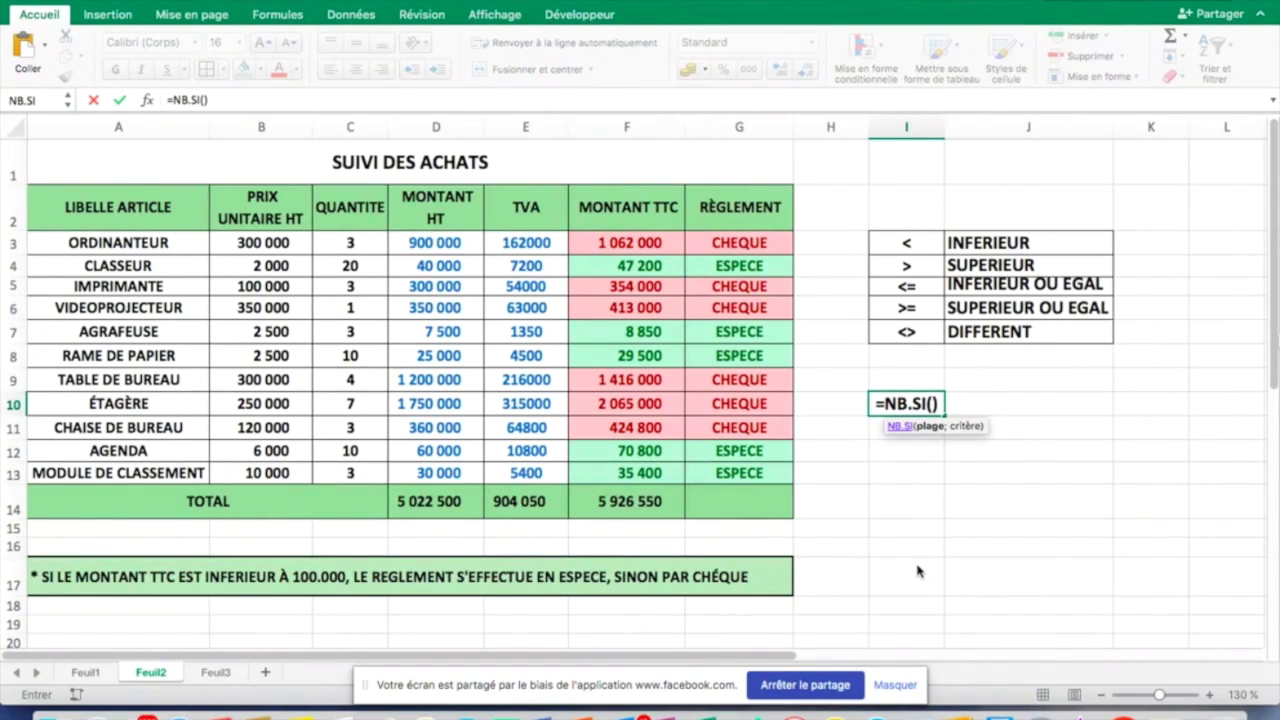
key("Escape")
type("ESPECE")
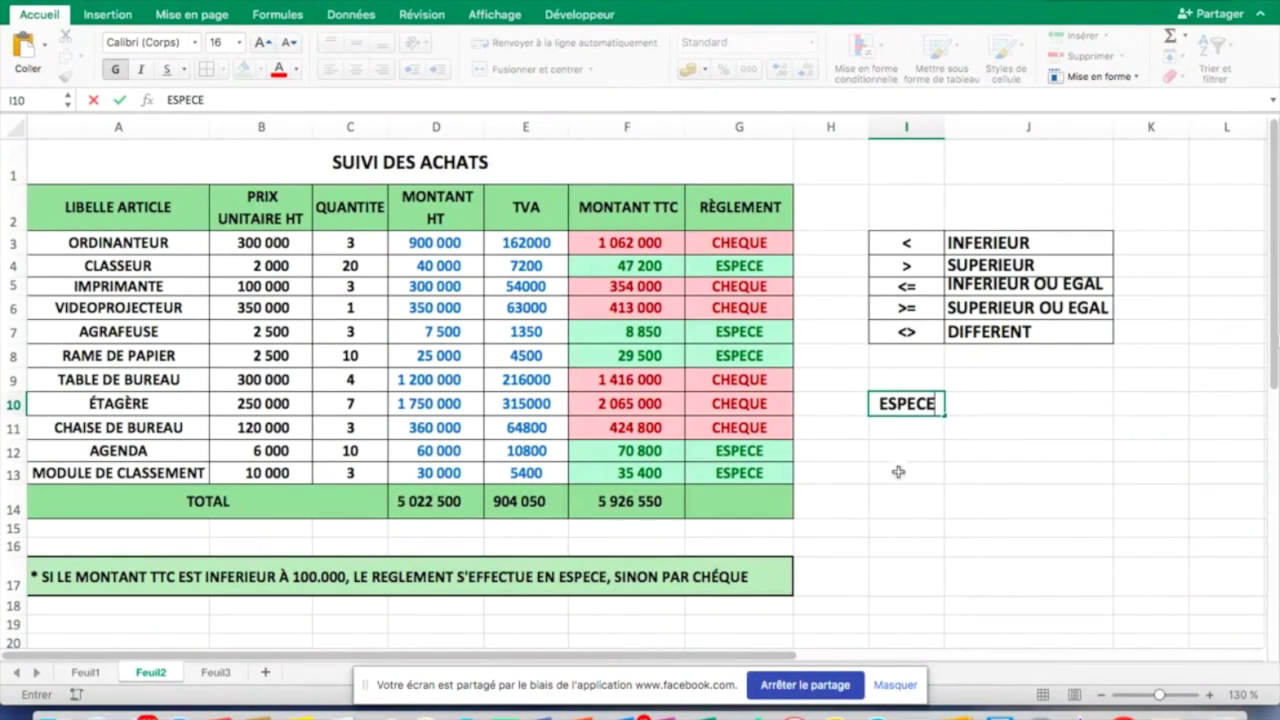
left_click(905, 432)
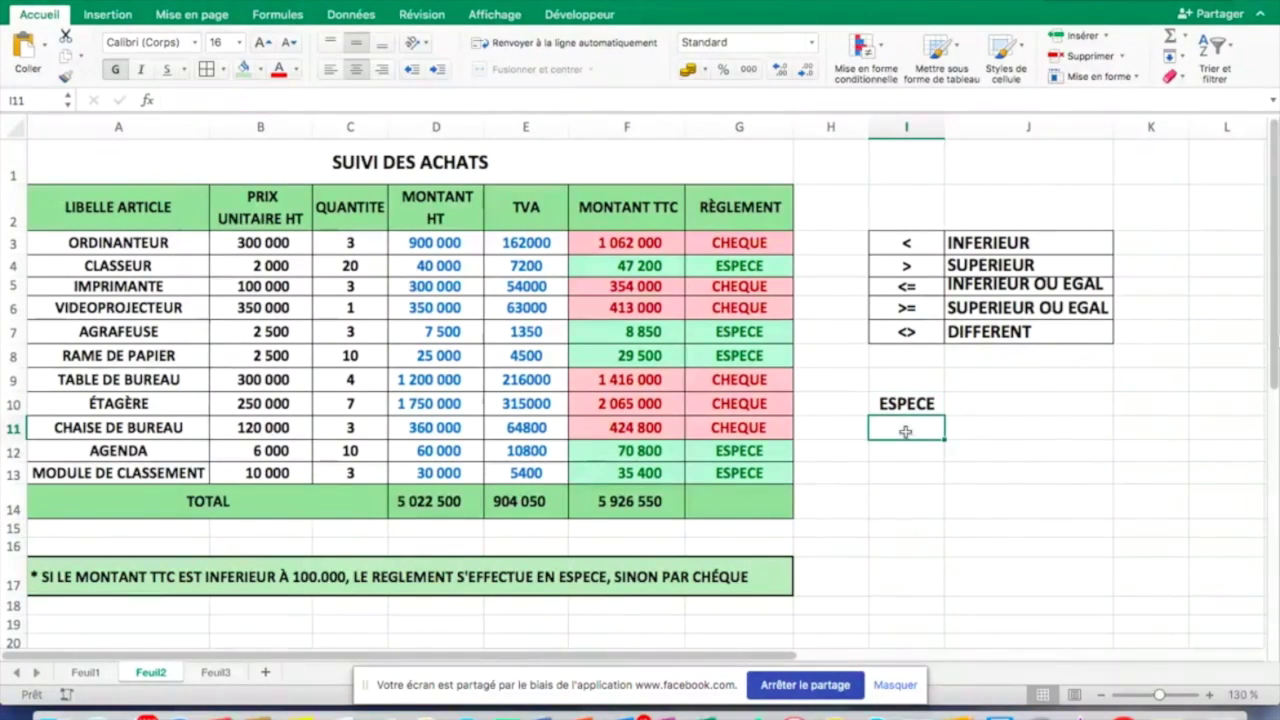
left_click(900, 403)
key("Delete")
Step: Copy the first two RÈGLEMENT cells, G3:G4, into I9:I10
left_click_drag(763, 242, 752, 266)
key("ctrl+c")
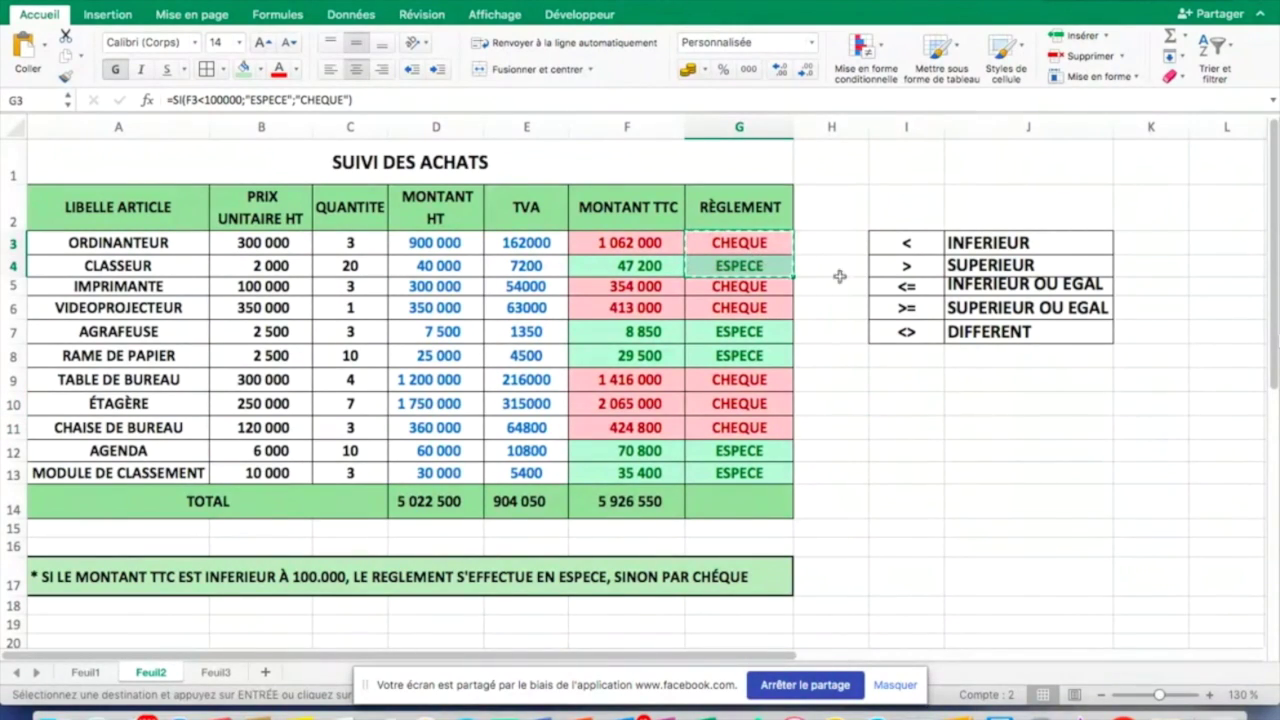
left_click(900, 379)
key("ctrl+v")
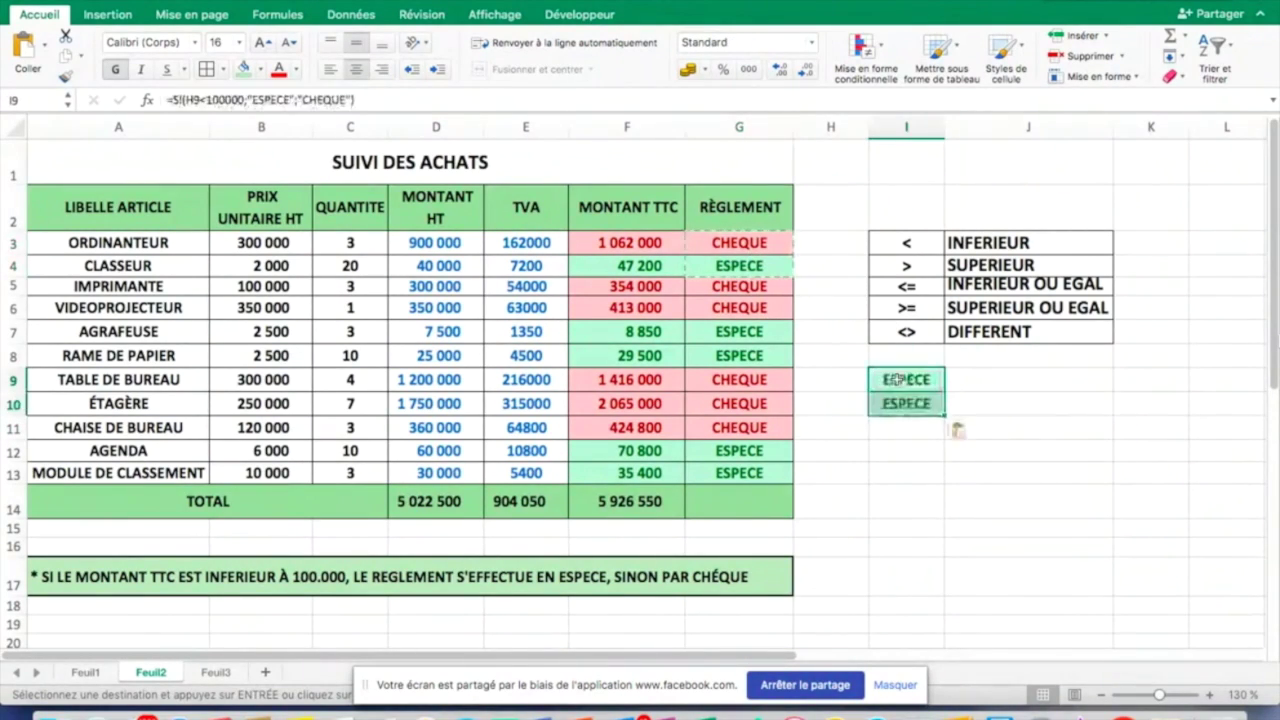
Step: Apply all borders to the empty cells J9:J10 beside the payment type labels
left_click(1021, 391)
left_click(1022, 402)
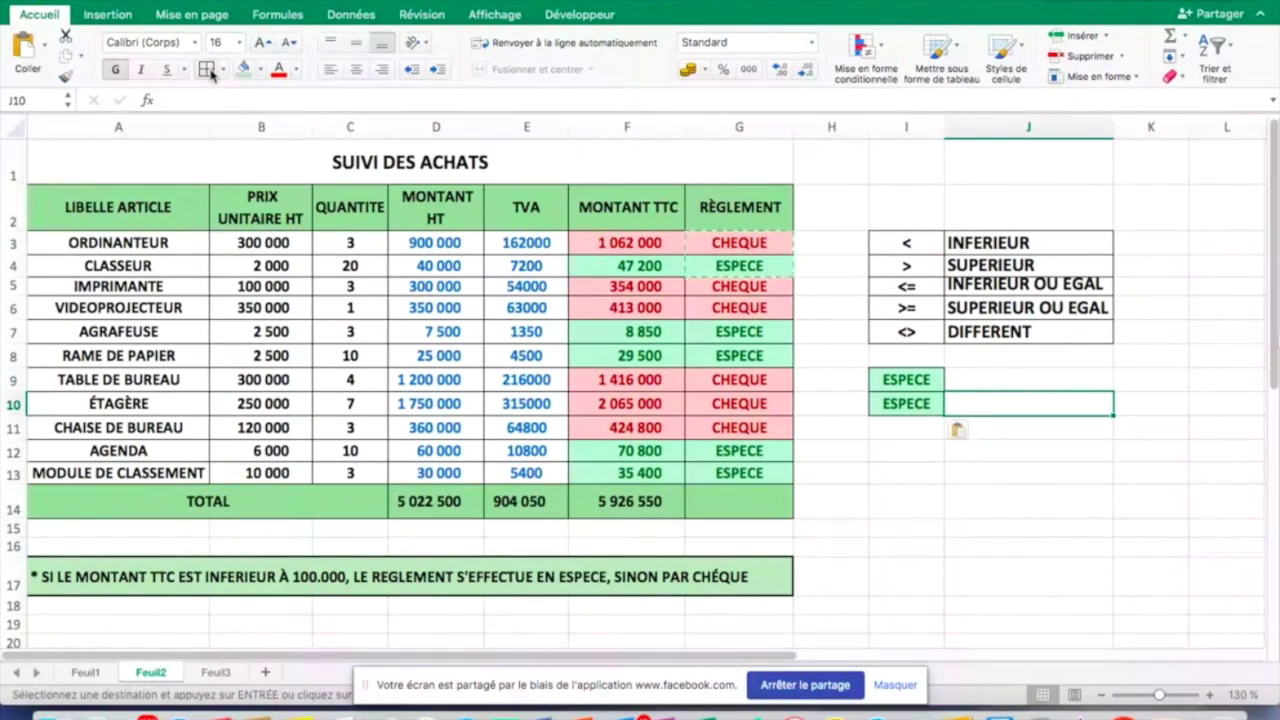
key("Escape")
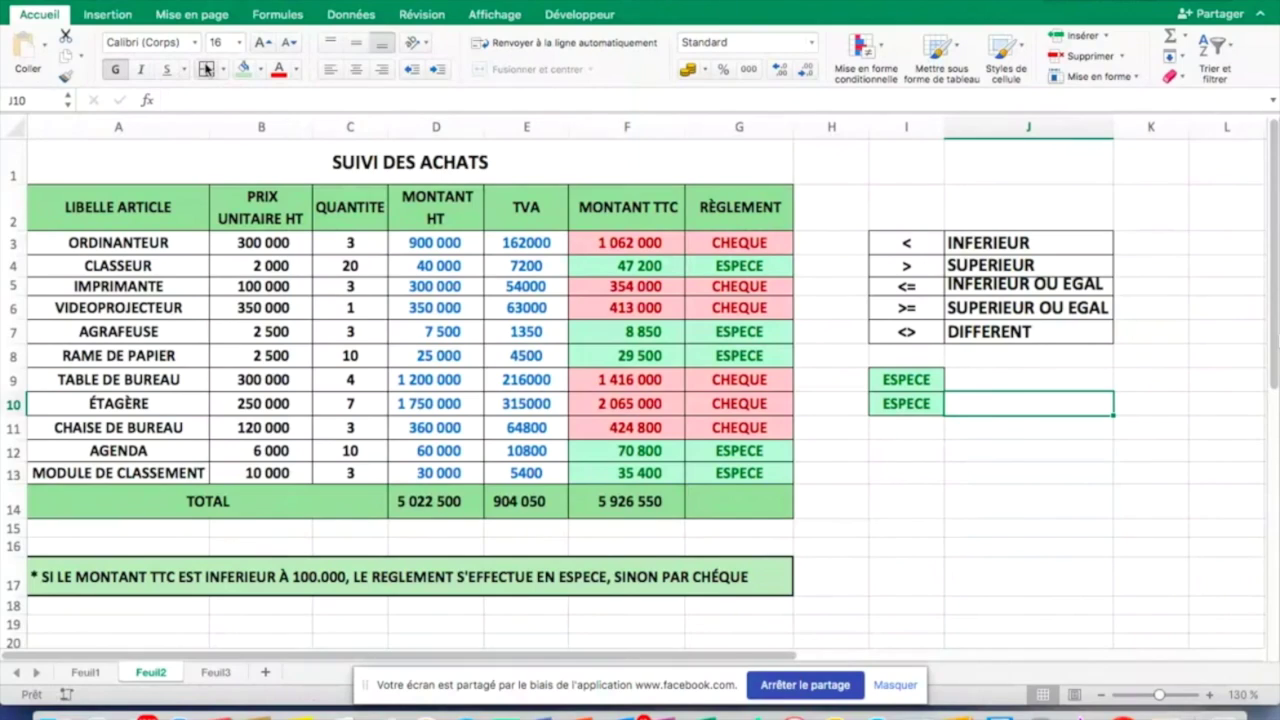
left_click_drag(986, 380, 988, 402)
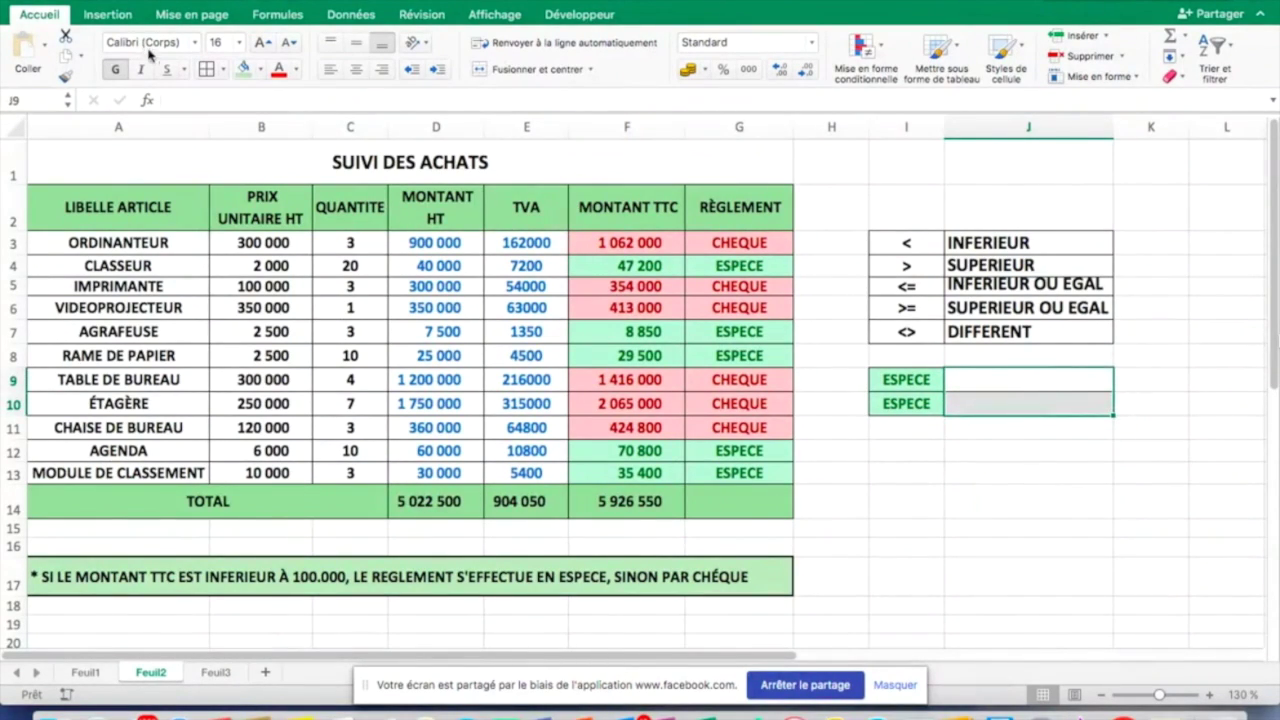
left_click(1016, 380)
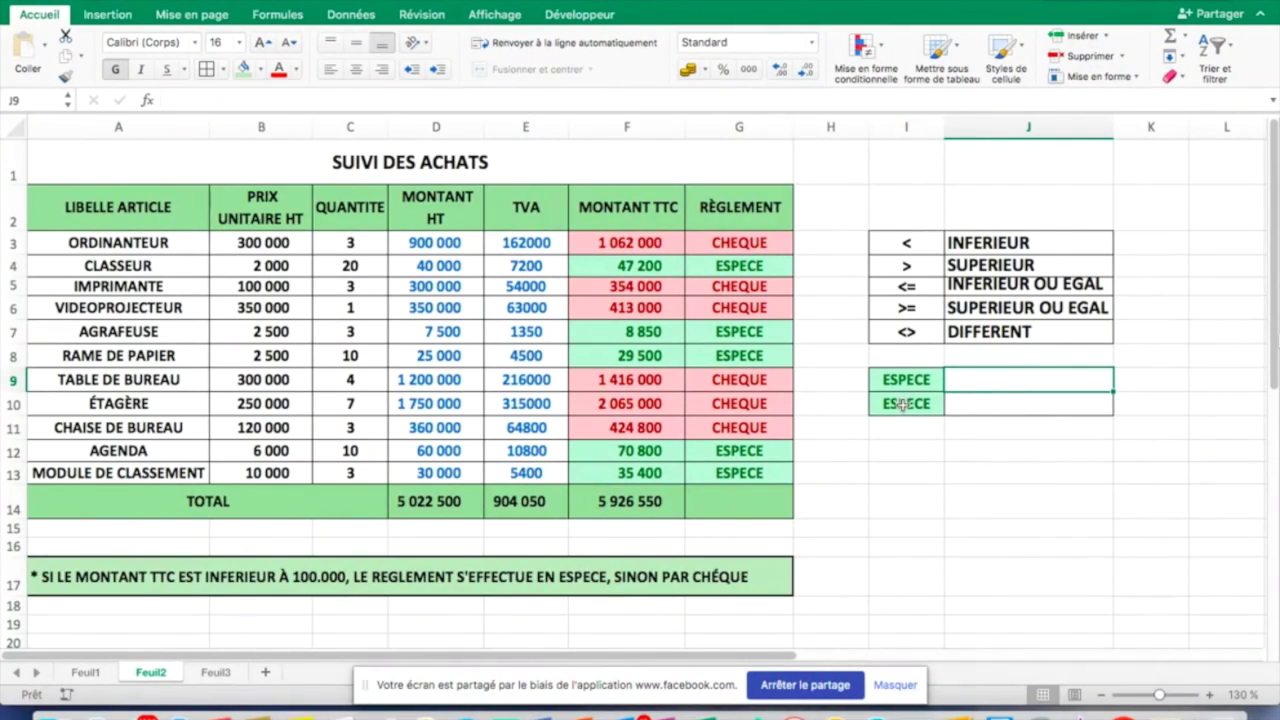
Step: Copy the CHEQUE cell G5 and paste it into I10 as a value only
left_click(725, 287)
key("super+c")
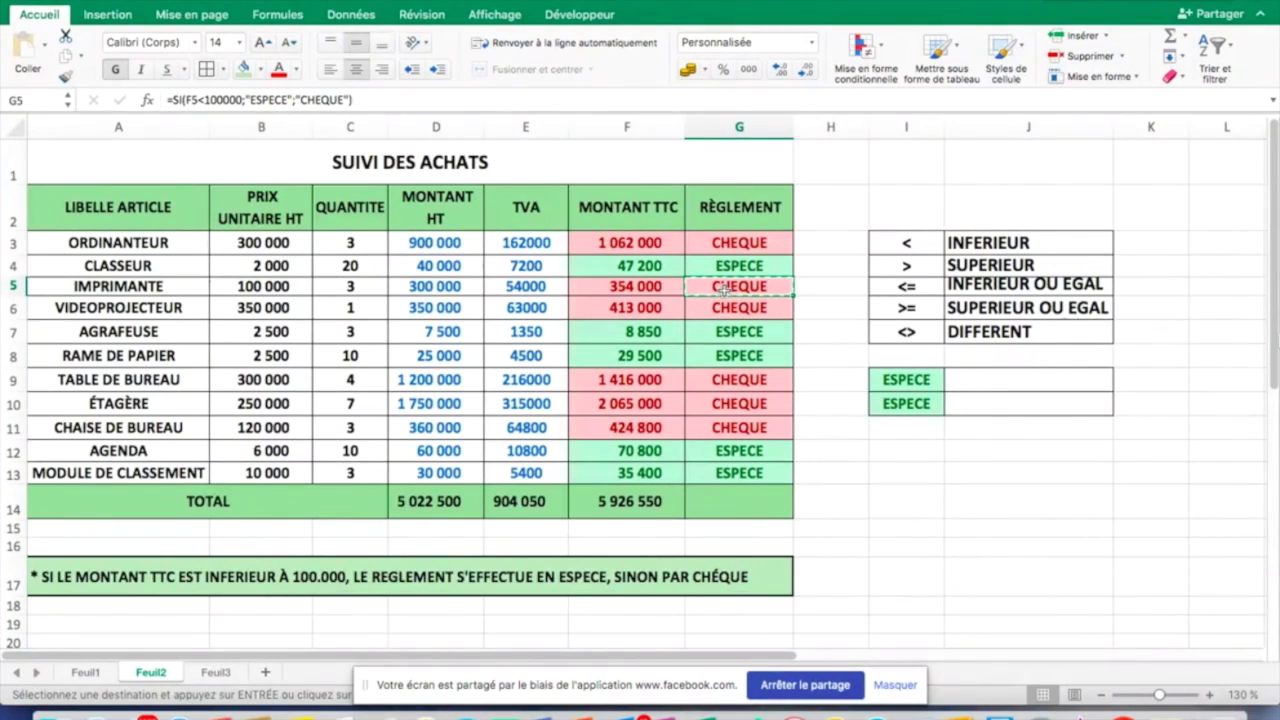
left_click(885, 401)
key("super+v")
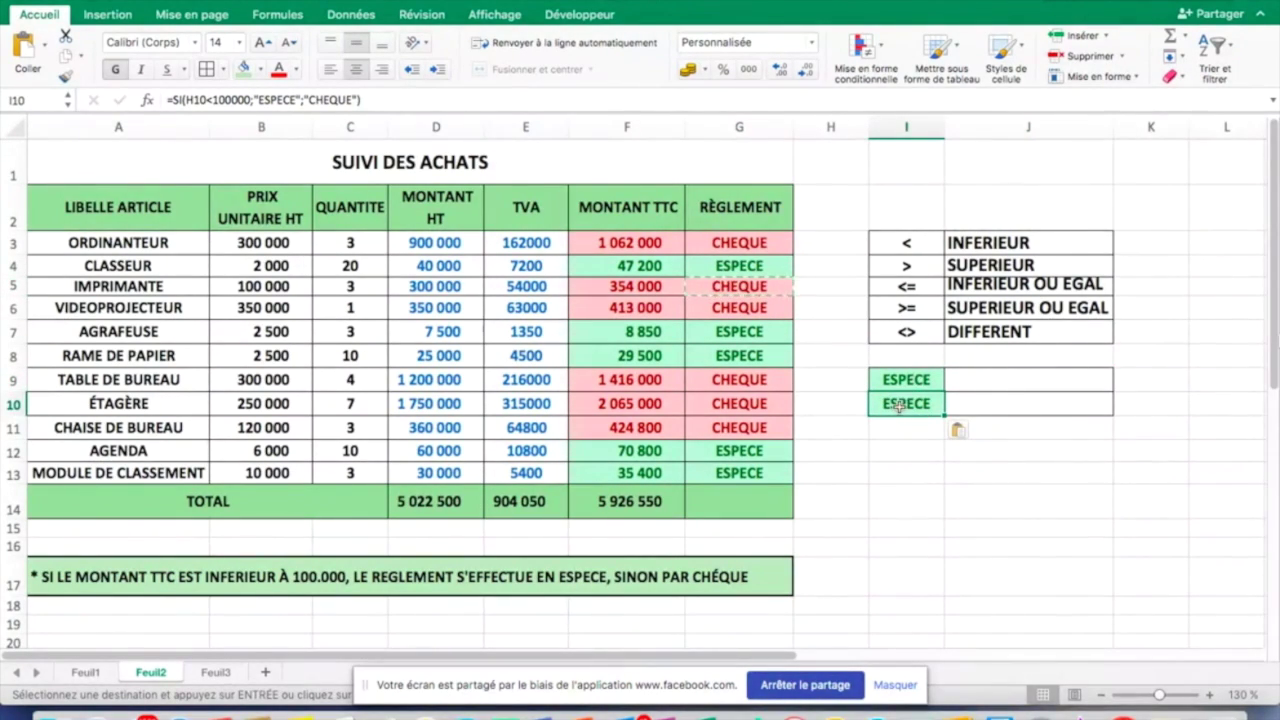
right_click(886, 406)
key("Escape")
left_click(45, 46)
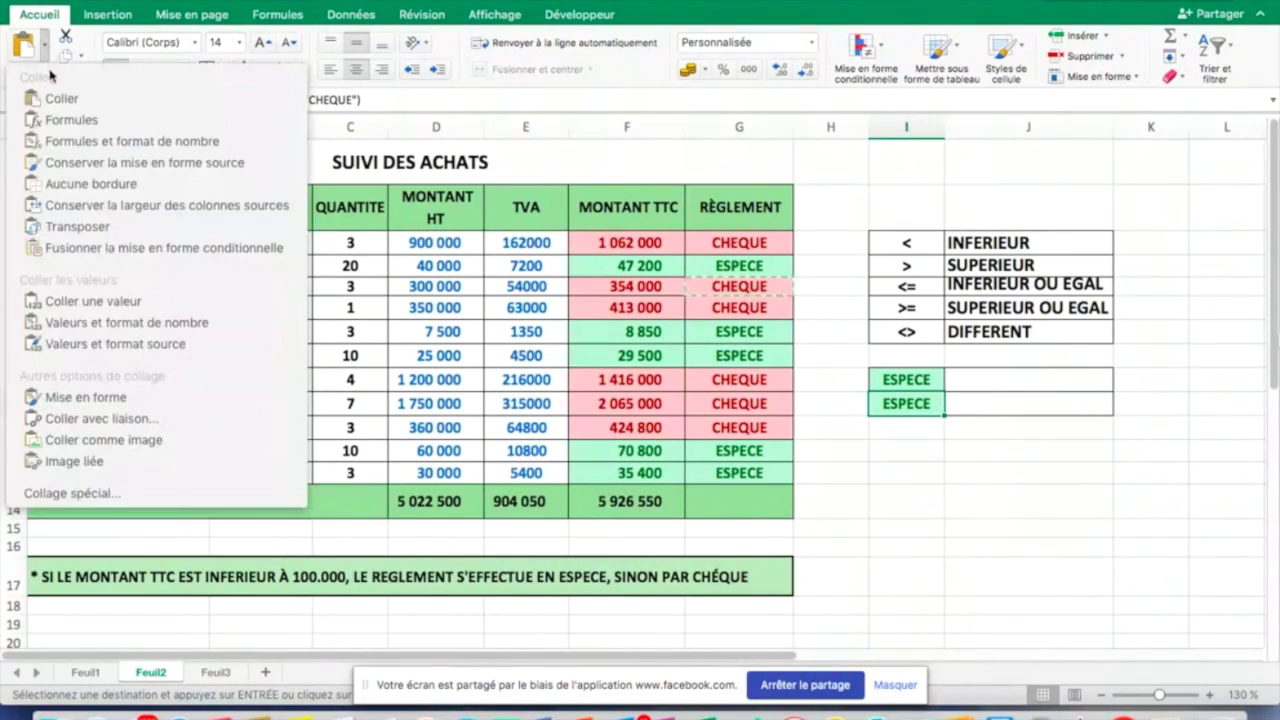
left_click(100, 301)
left_click_drag(890, 380, 905, 404)
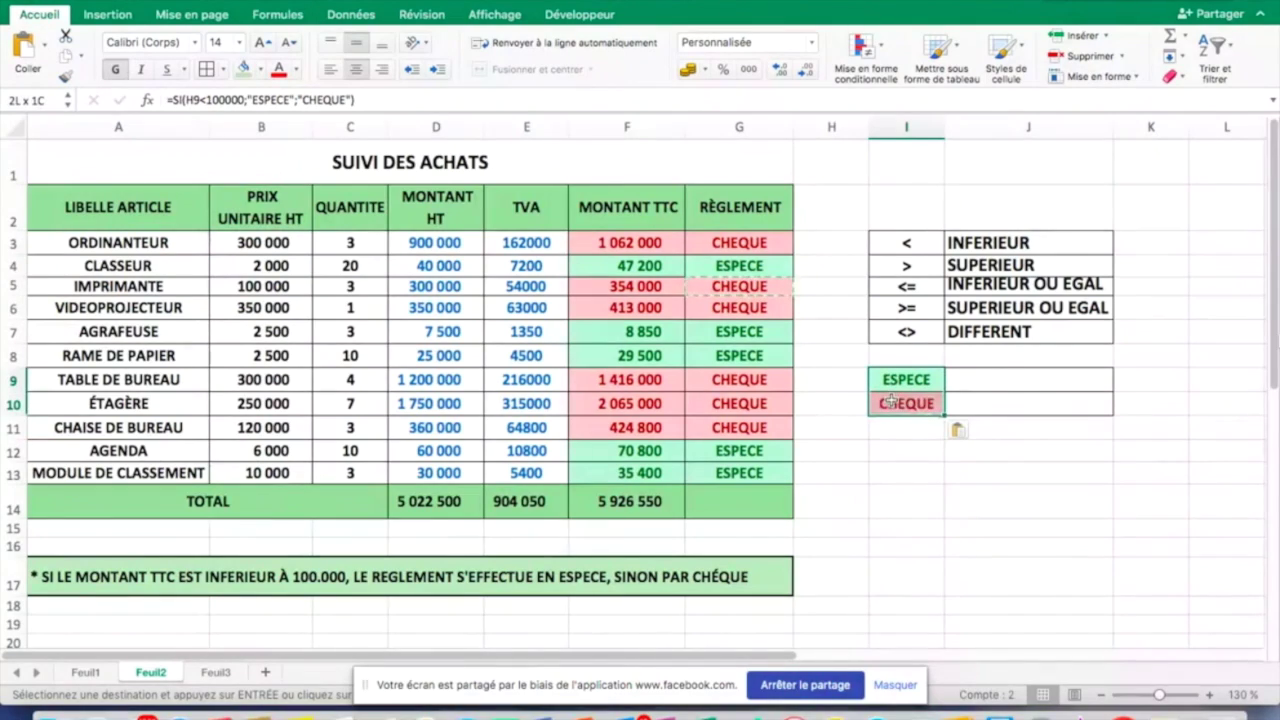
Step: Count the ESPECE payments in J9 with the formula =NB.SI($G$3:$G$13;I9)
left_click(982, 385)
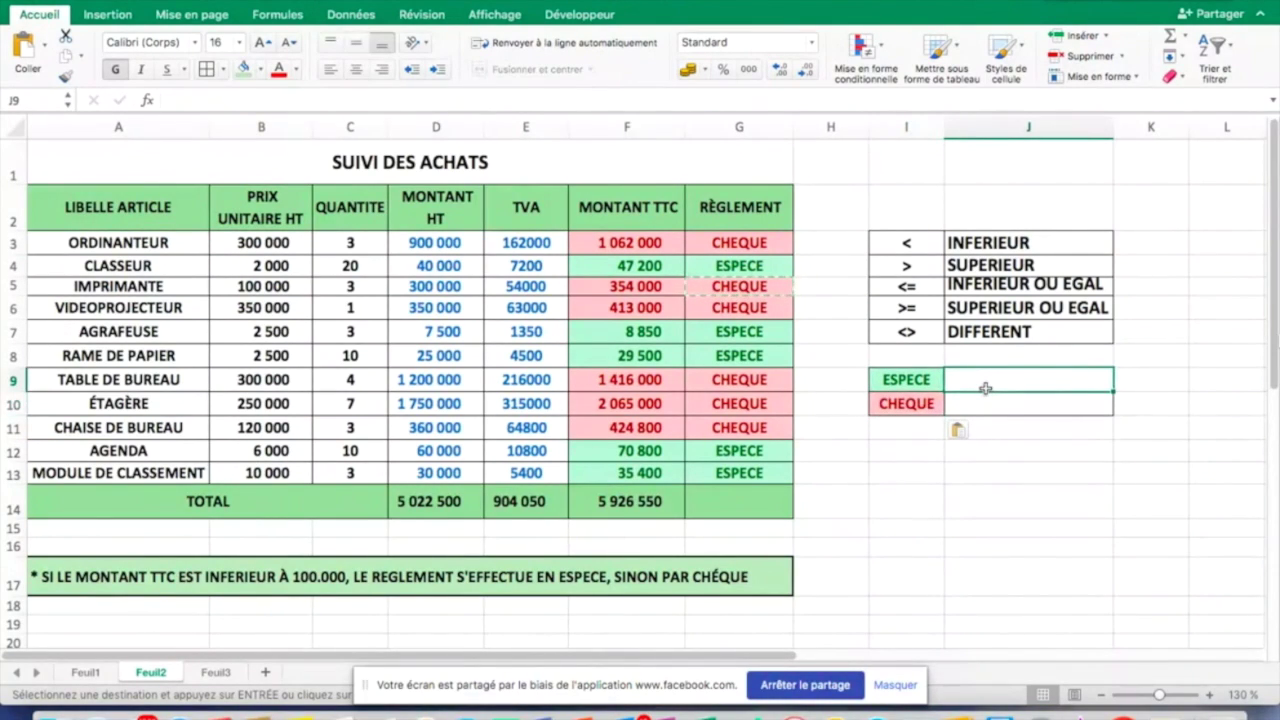
type("=NB")
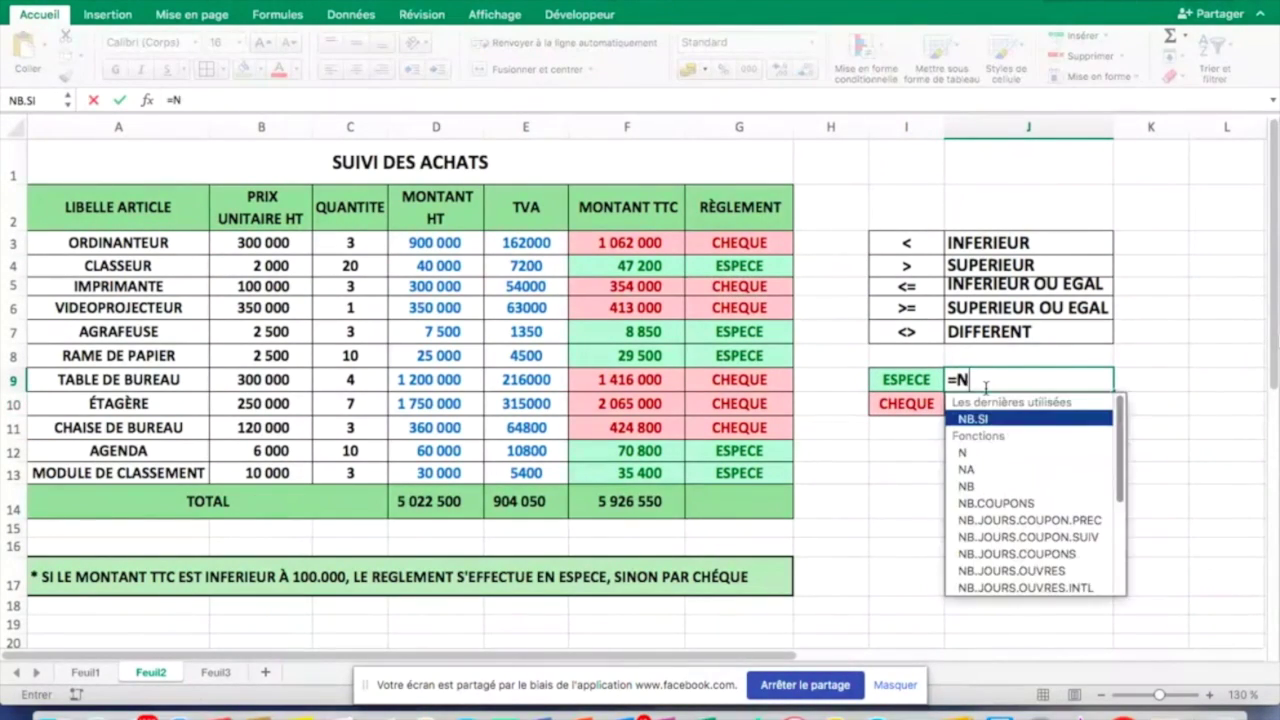
double_click(1002, 419)
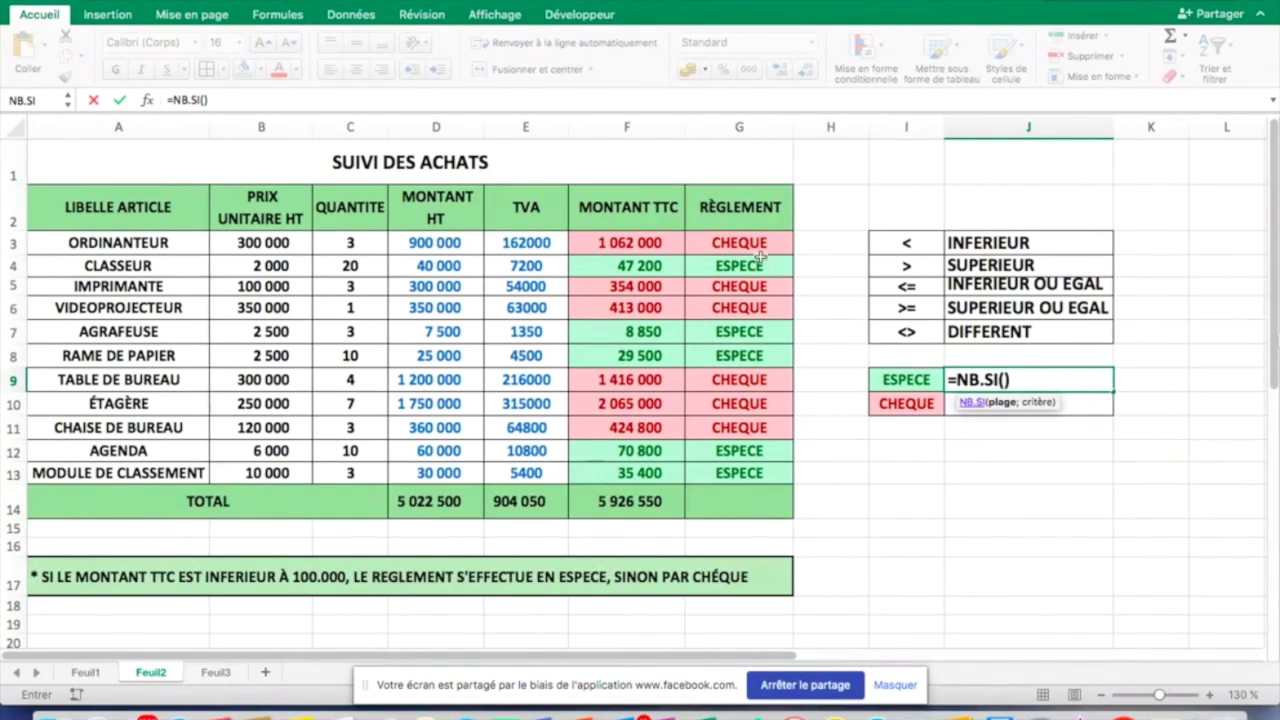
left_click_drag(747, 243, 752, 466)
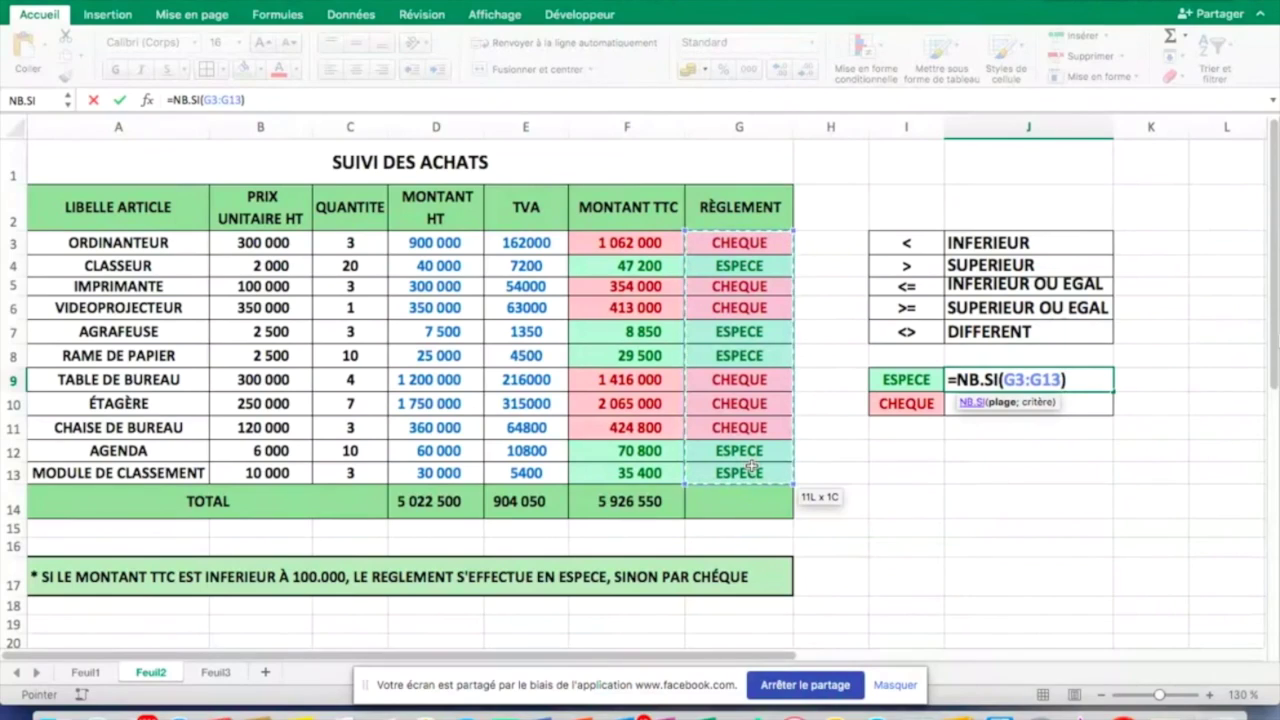
key("F4")
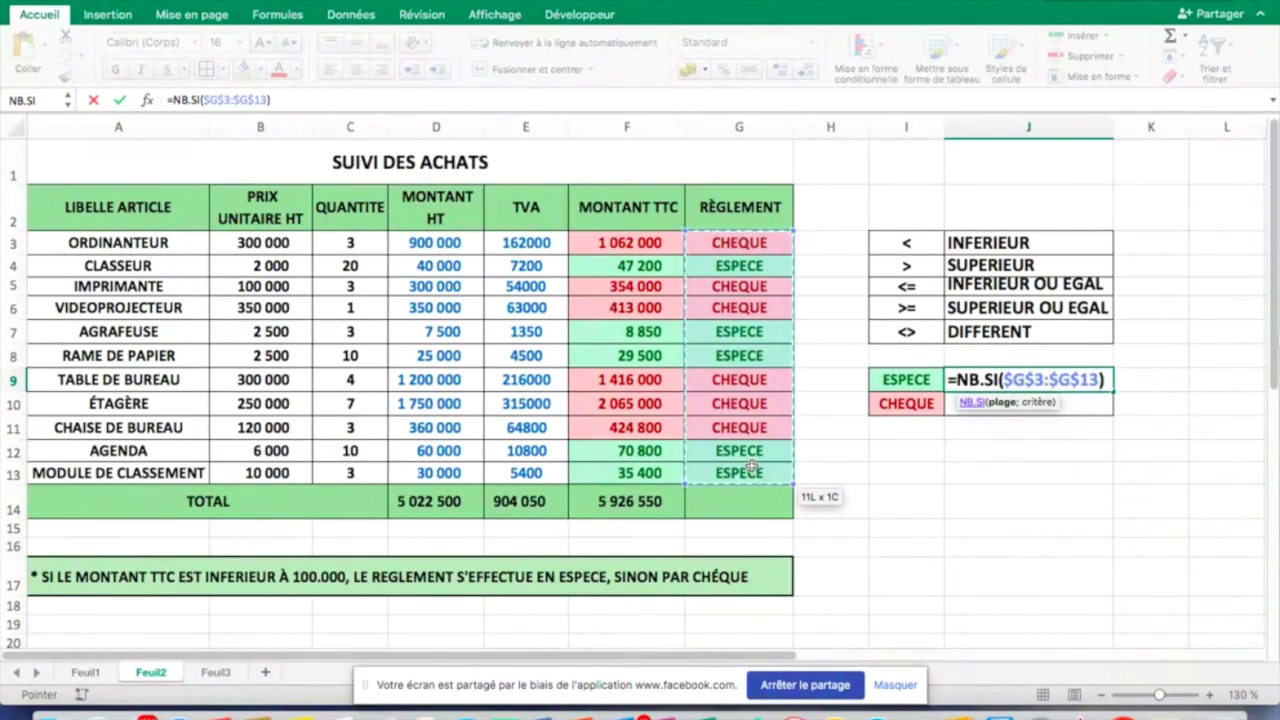
type(";")
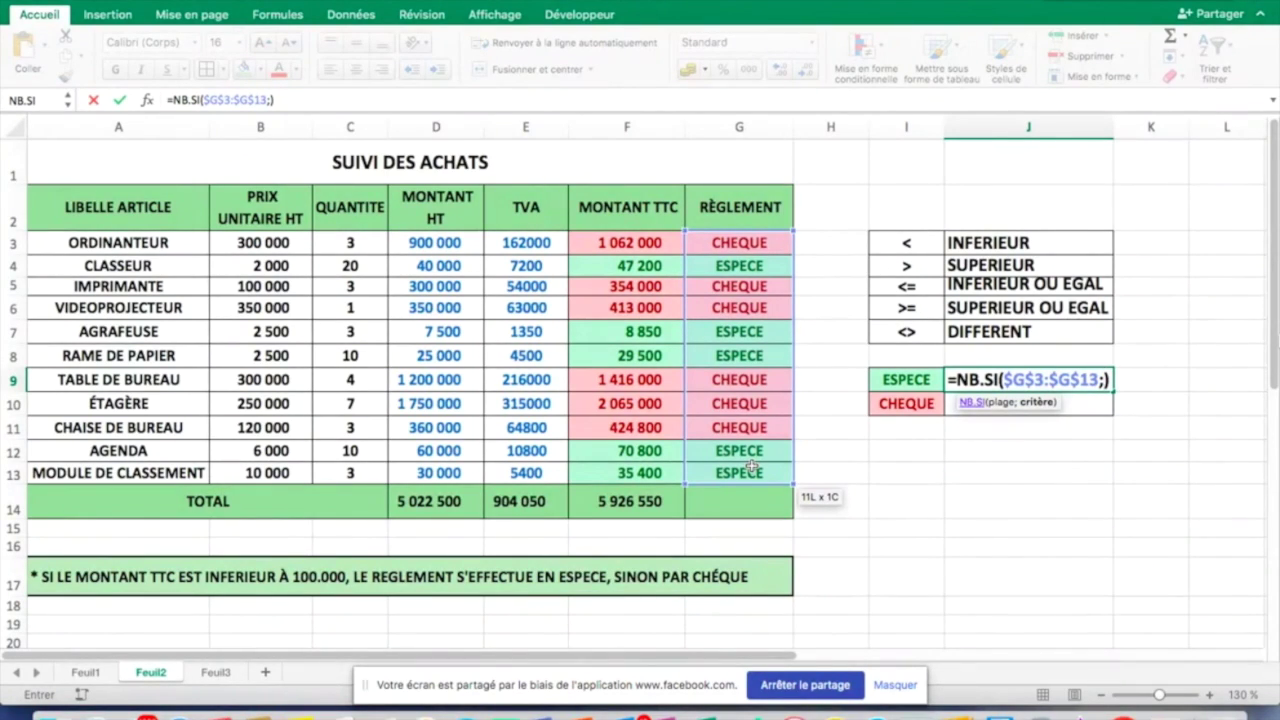
left_click(905, 380)
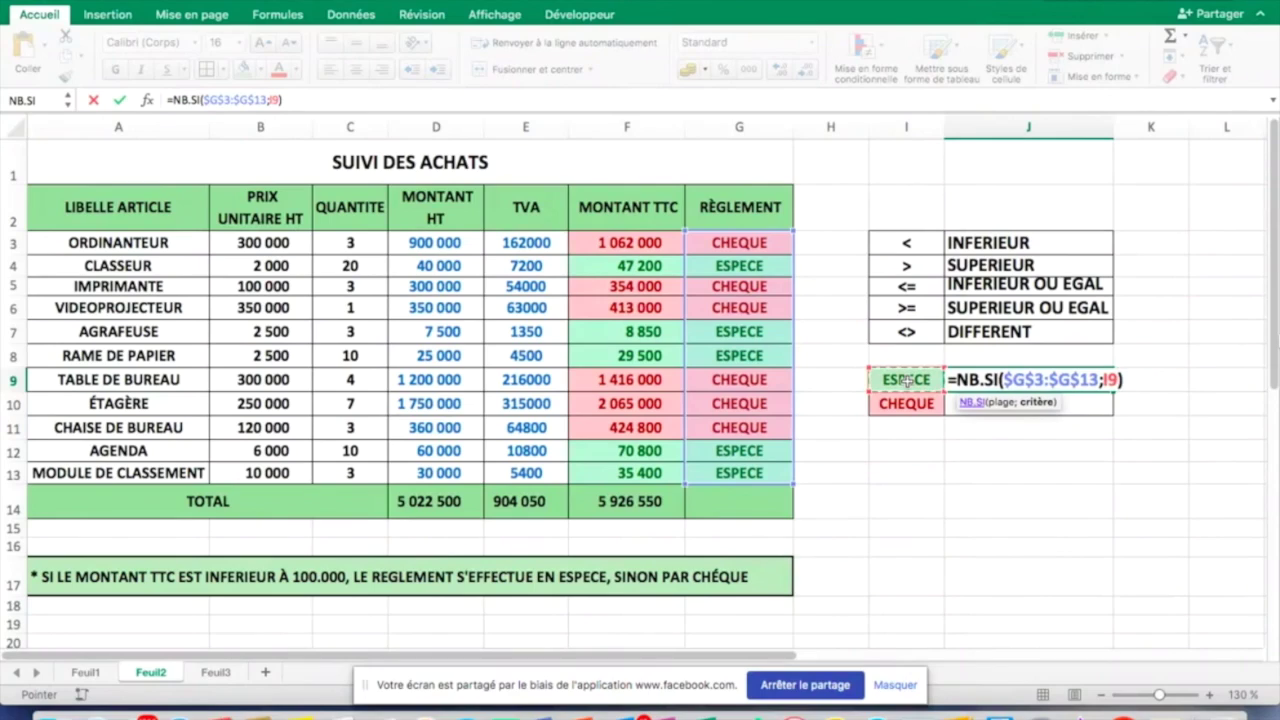
key("Return")
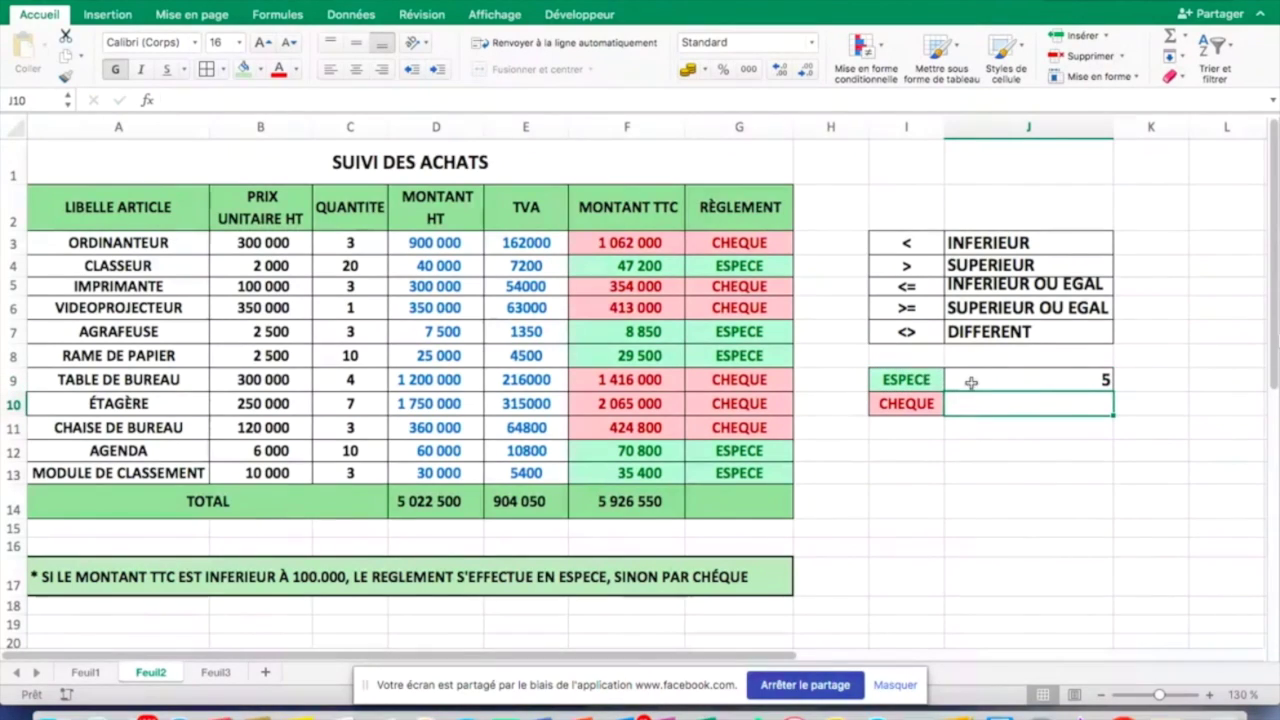
Step: Fill the NB.SI formula from J9 down to J10 to count the CHEQUE payments
left_click(986, 381)
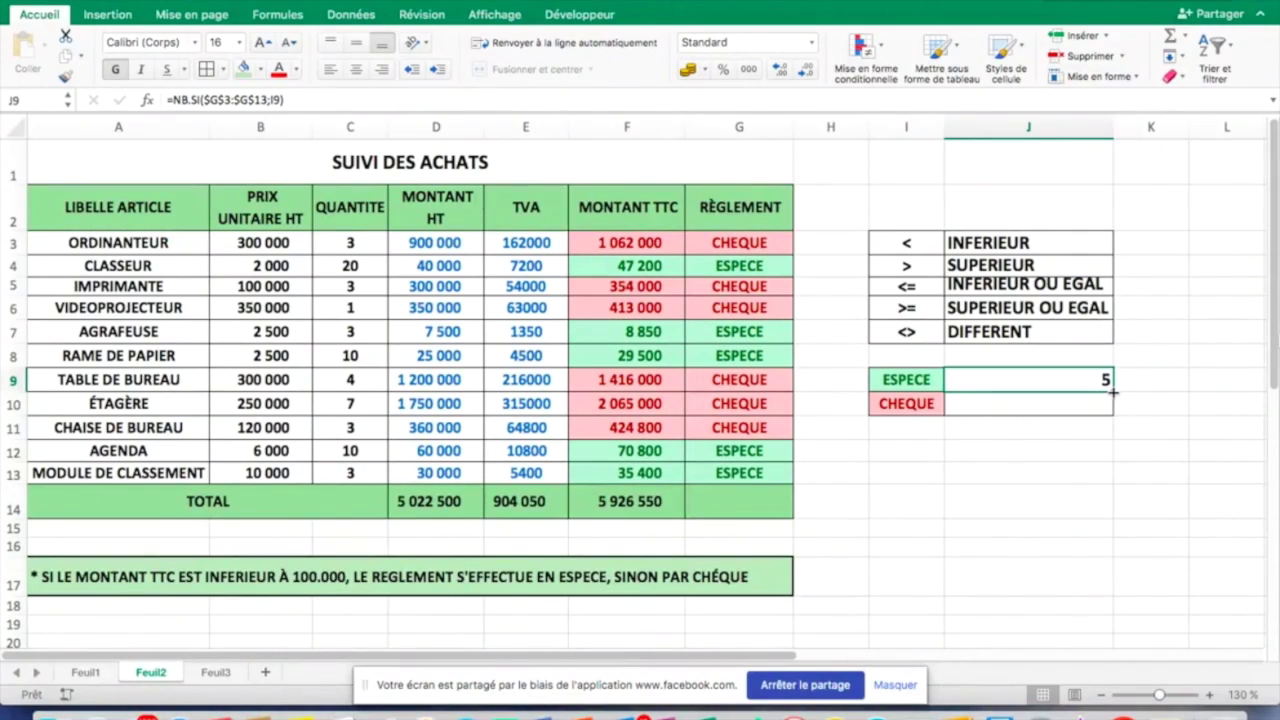
left_click_drag(1113, 392, 1113, 410)
left_click(1086, 409)
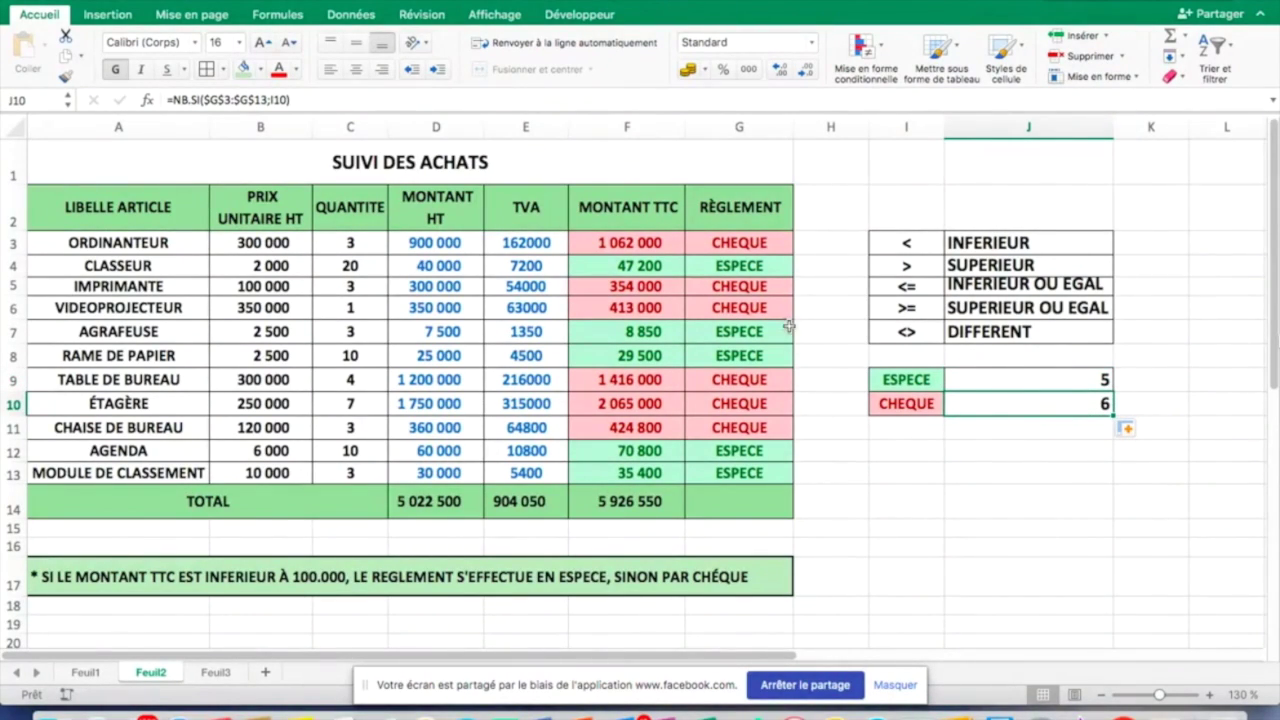
Step: Check the NB.SI counts against the individual CHEQUE and ESPECE cells in the RÈGLEMENT column
left_click(733, 244)
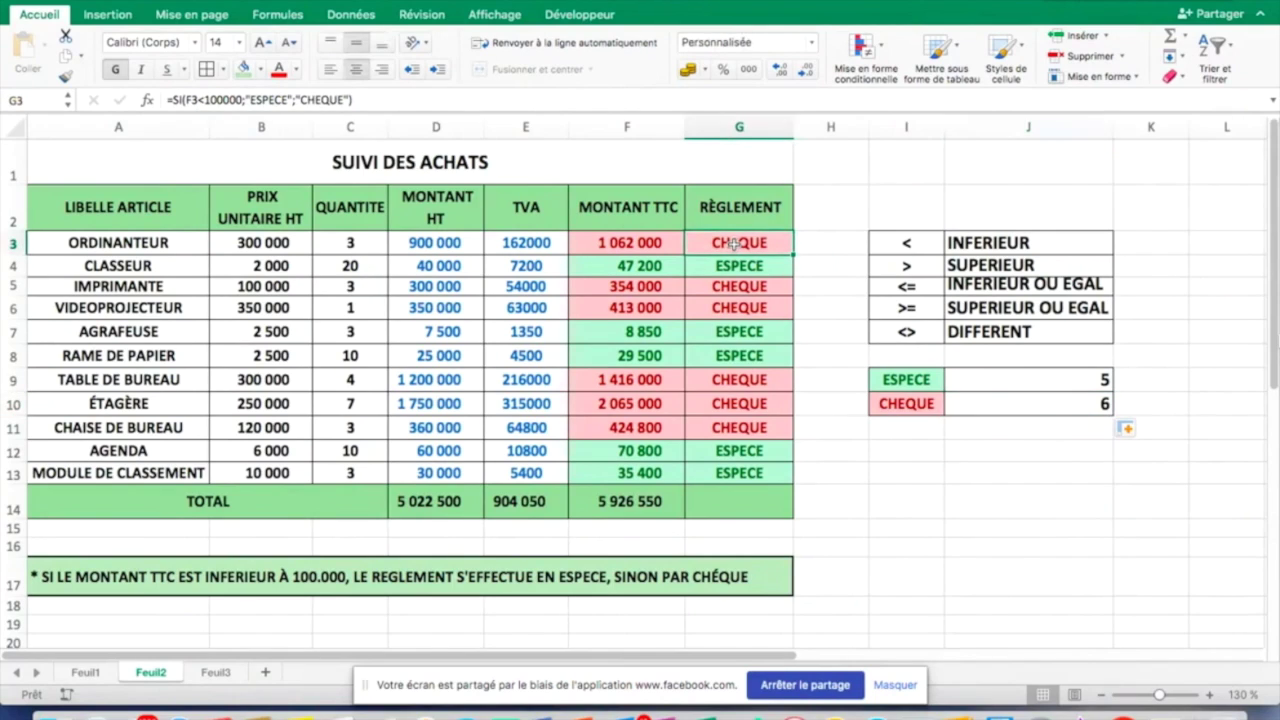
left_click(733, 312)
left_click(741, 380)
left_click(741, 404)
left_click(740, 428)
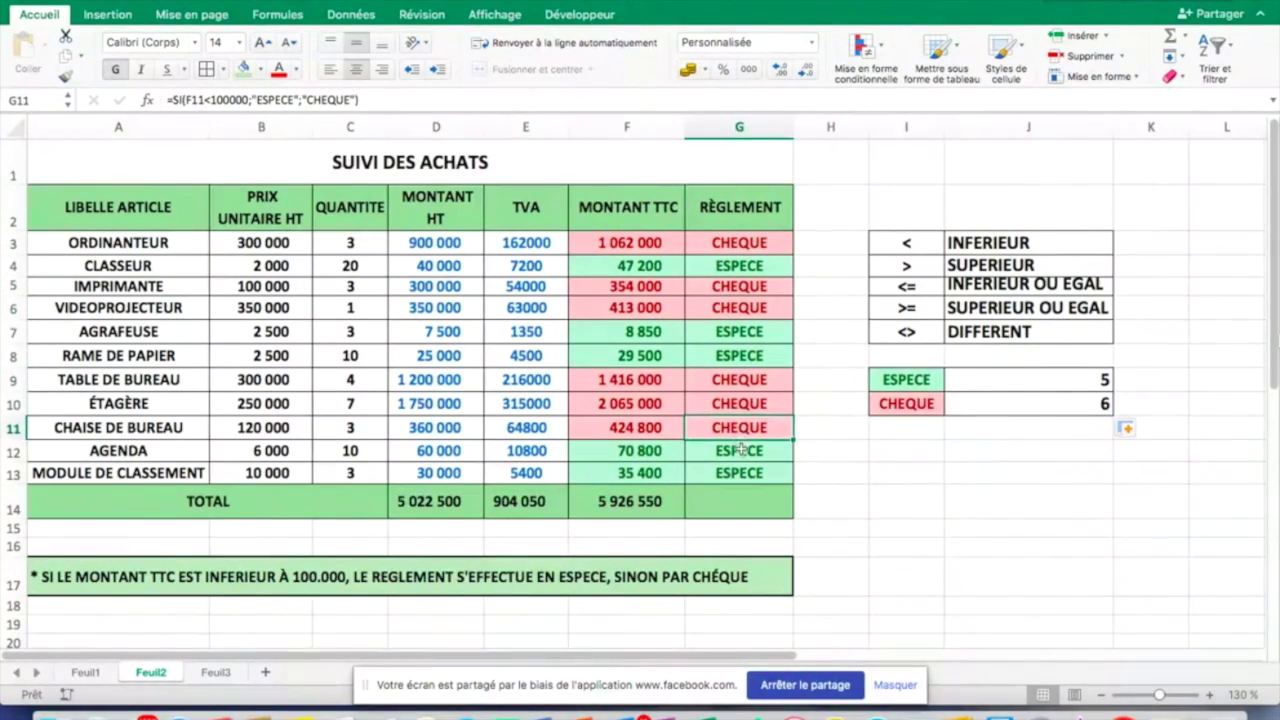
left_click(773, 467)
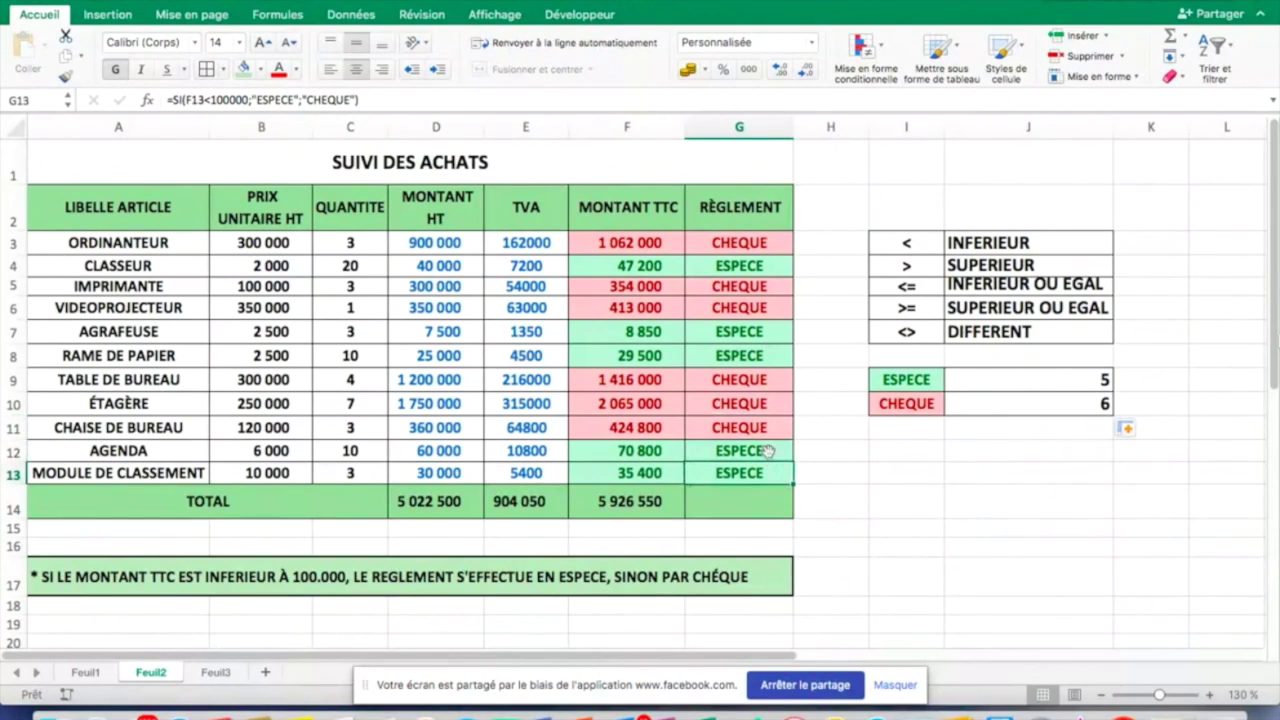
left_click(766, 451)
left_click(740, 358)
left_click(737, 333)
left_click(729, 262)
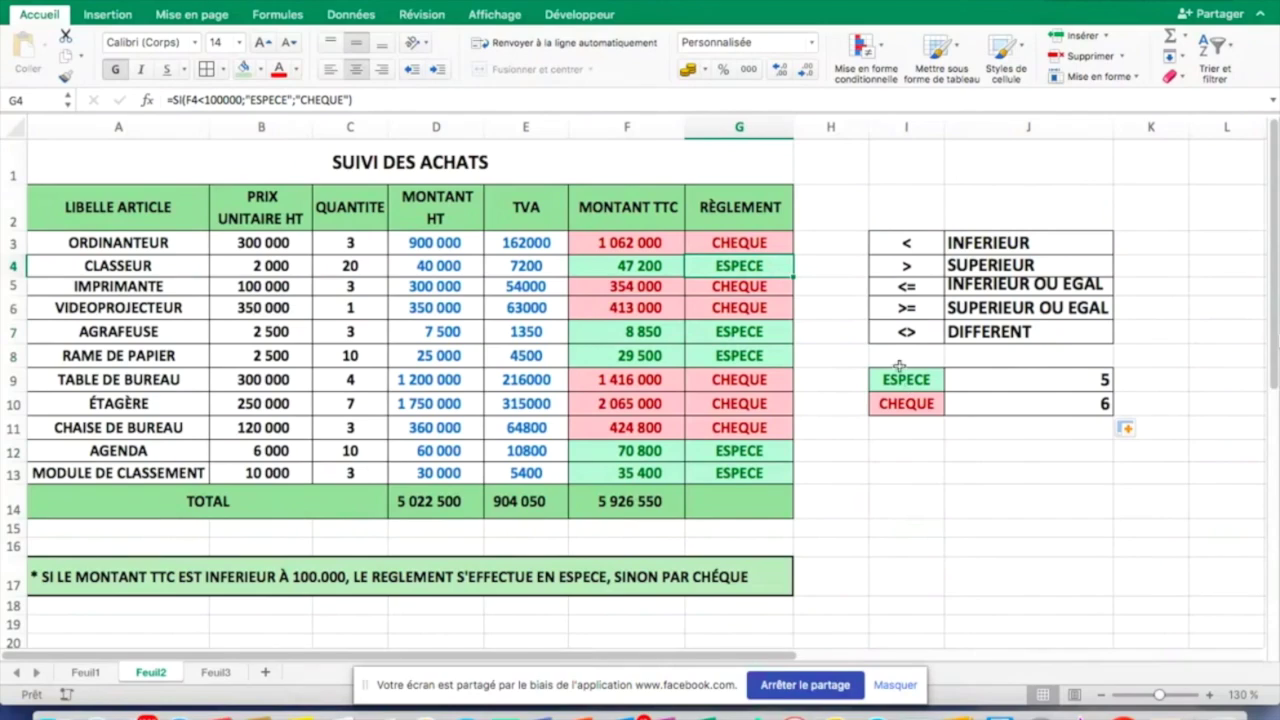
Step: Merge and centre H9:H10, enter the label NB.SI, and format it vertically centred, bold, at size 16
left_click_drag(823, 384, 823, 400)
left_click(573, 72)
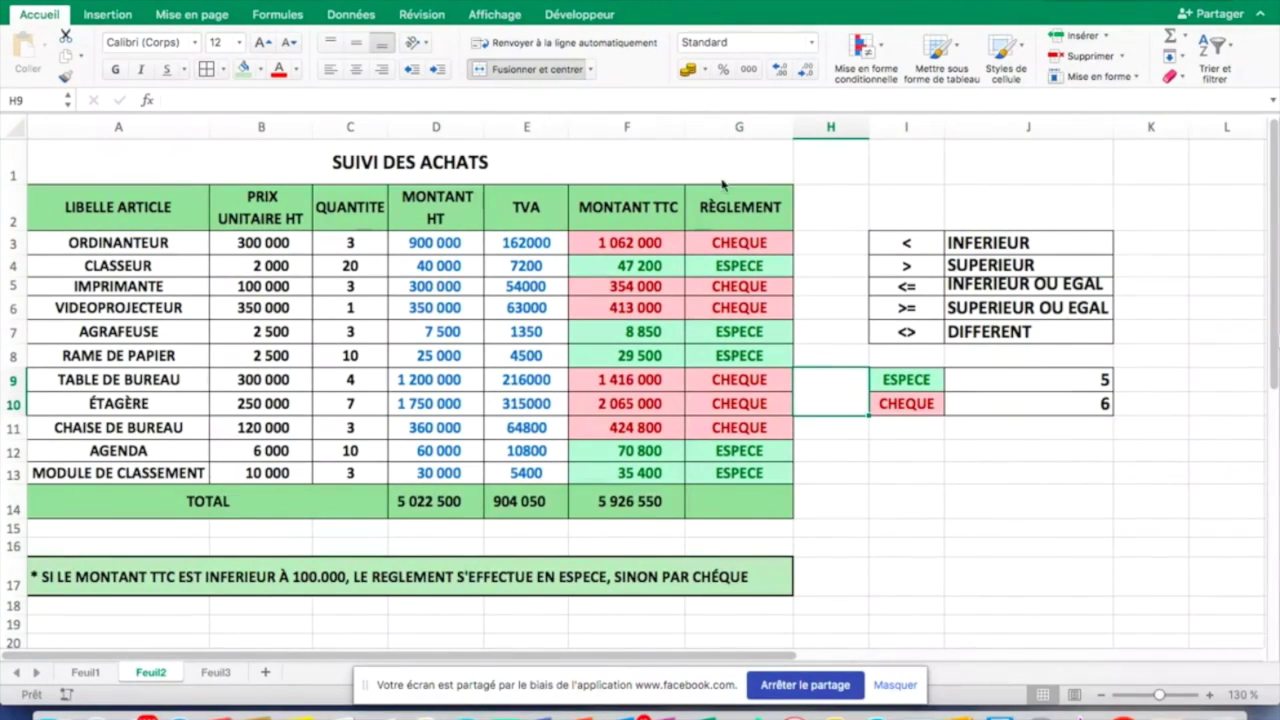
type("NB.SI")
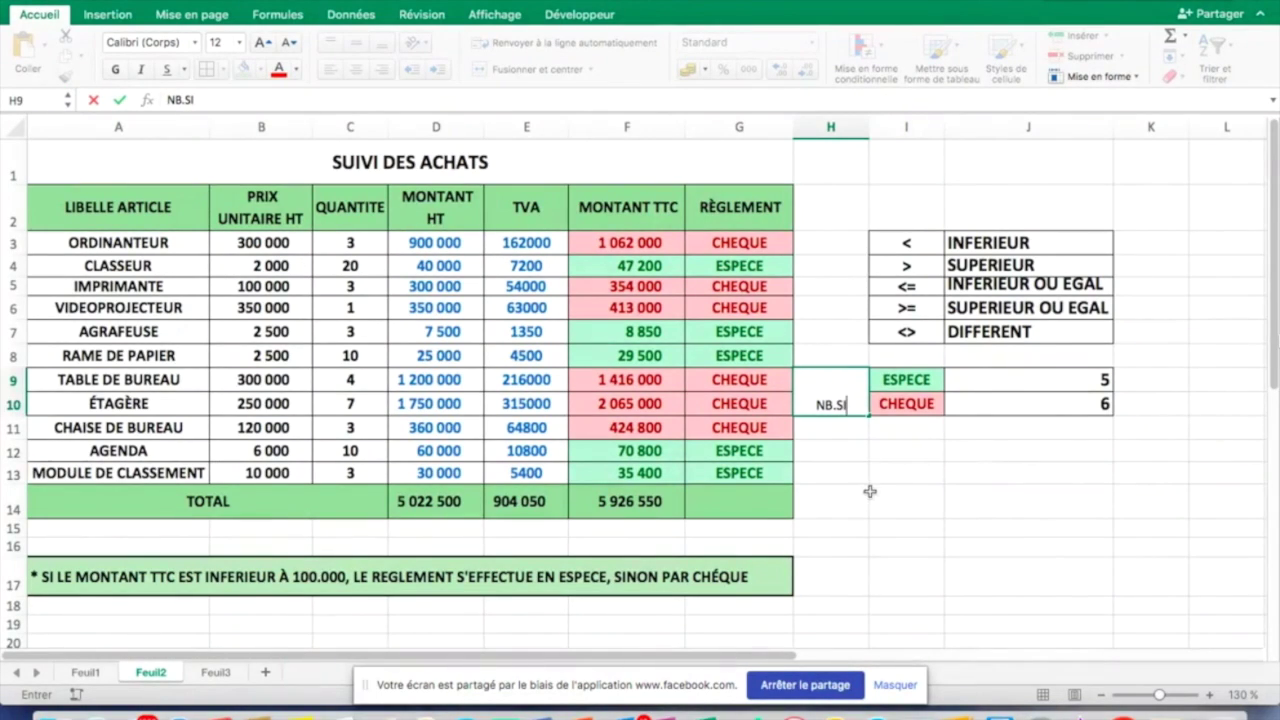
left_click(905, 500)
left_click(829, 400)
left_click(356, 44)
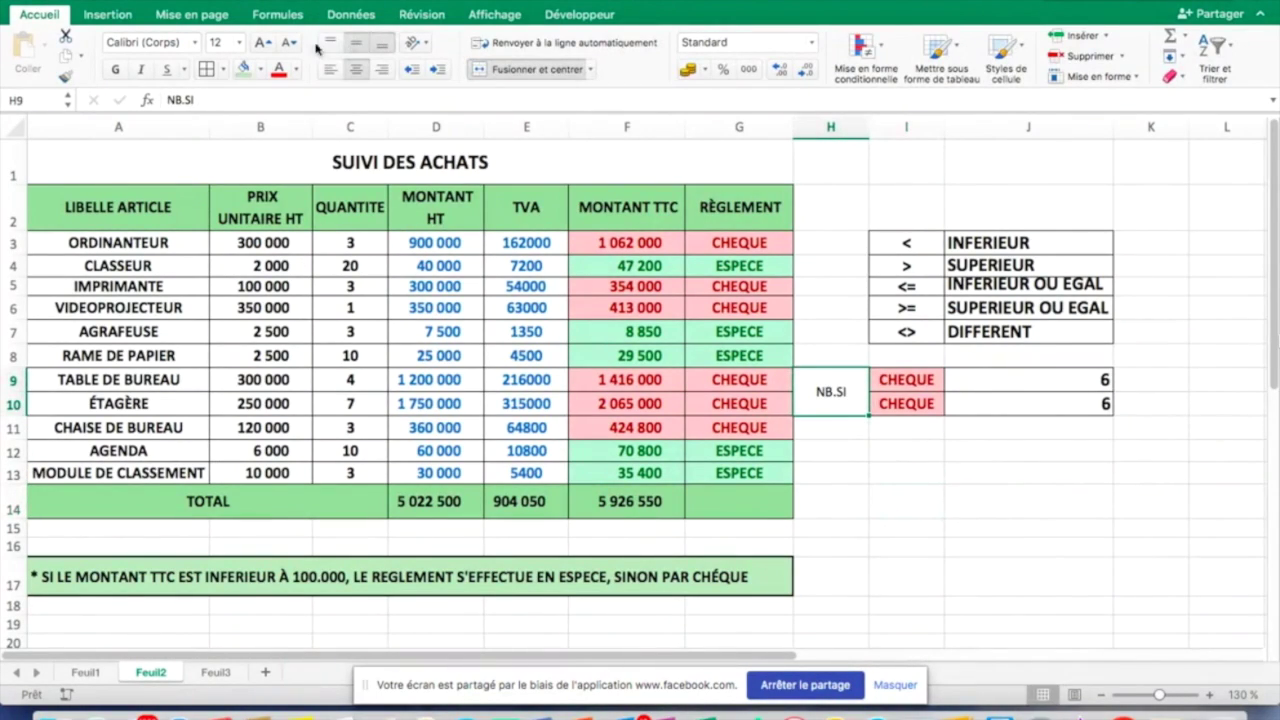
left_click(263, 42)
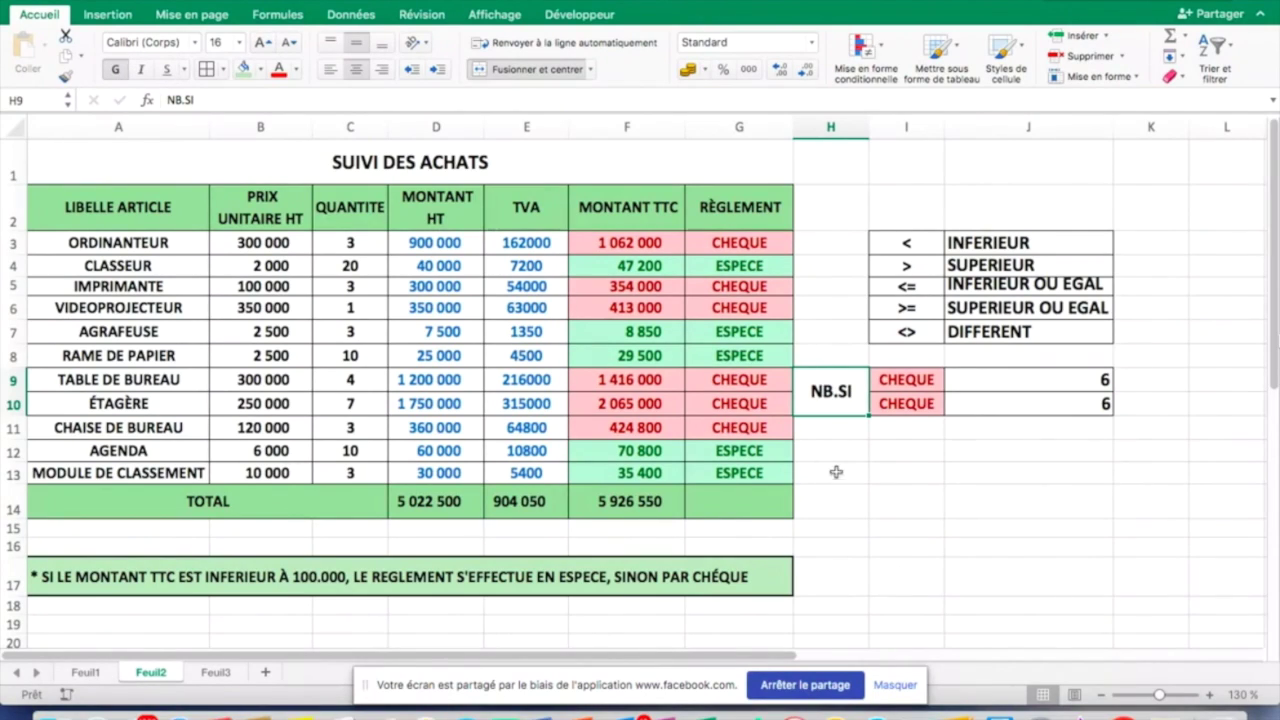
Step: Merge and centre H12:H14 and enter the label SOMME in bold at size 16
left_click_drag(820, 449, 824, 488)
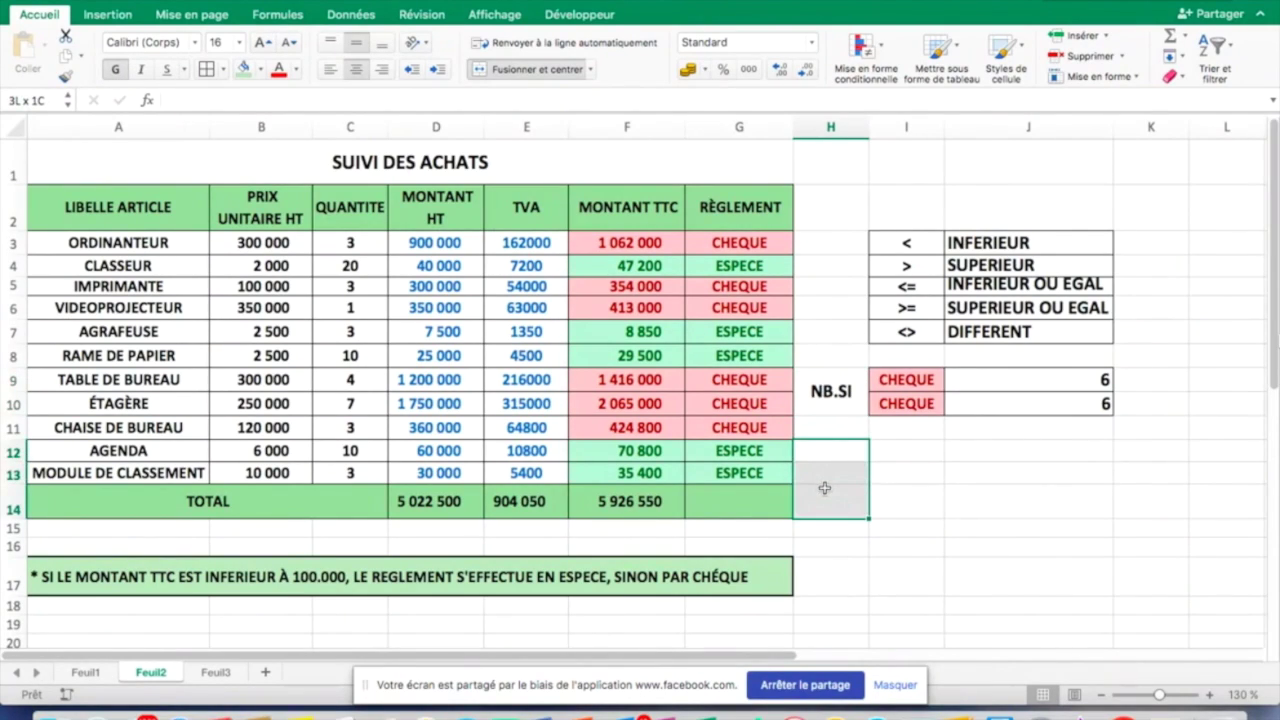
left_click(500, 76)
left_click(115, 69)
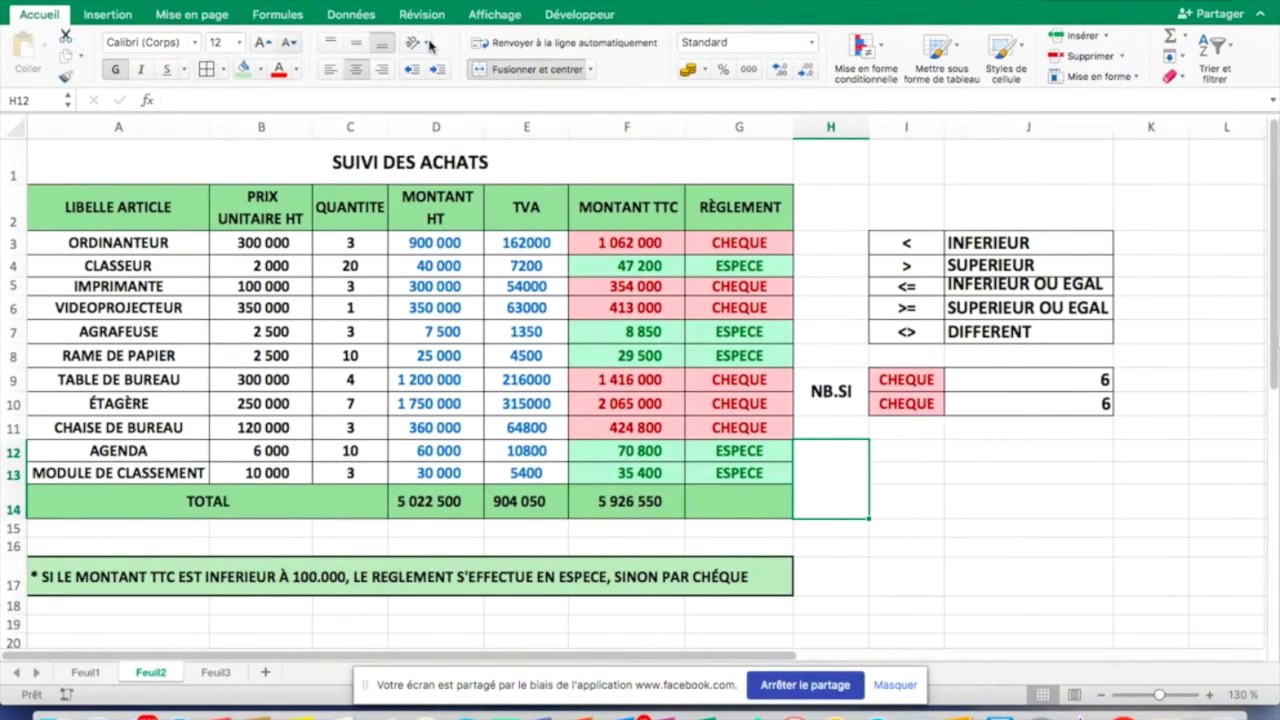
left_click(262, 42)
left_click(262, 42)
type("SOMME")
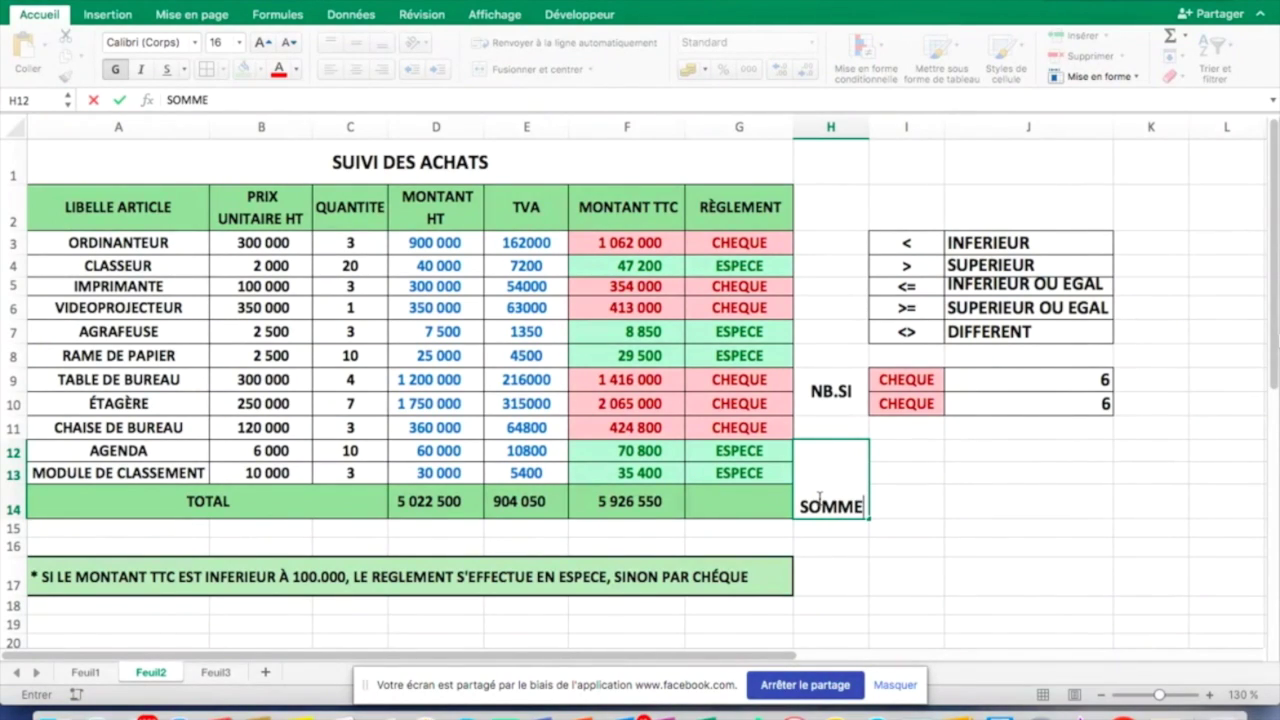
left_click(966, 503)
Step: Replace the content of cell I9 in the NB.SI section with the text ESPECE
left_click(907, 383)
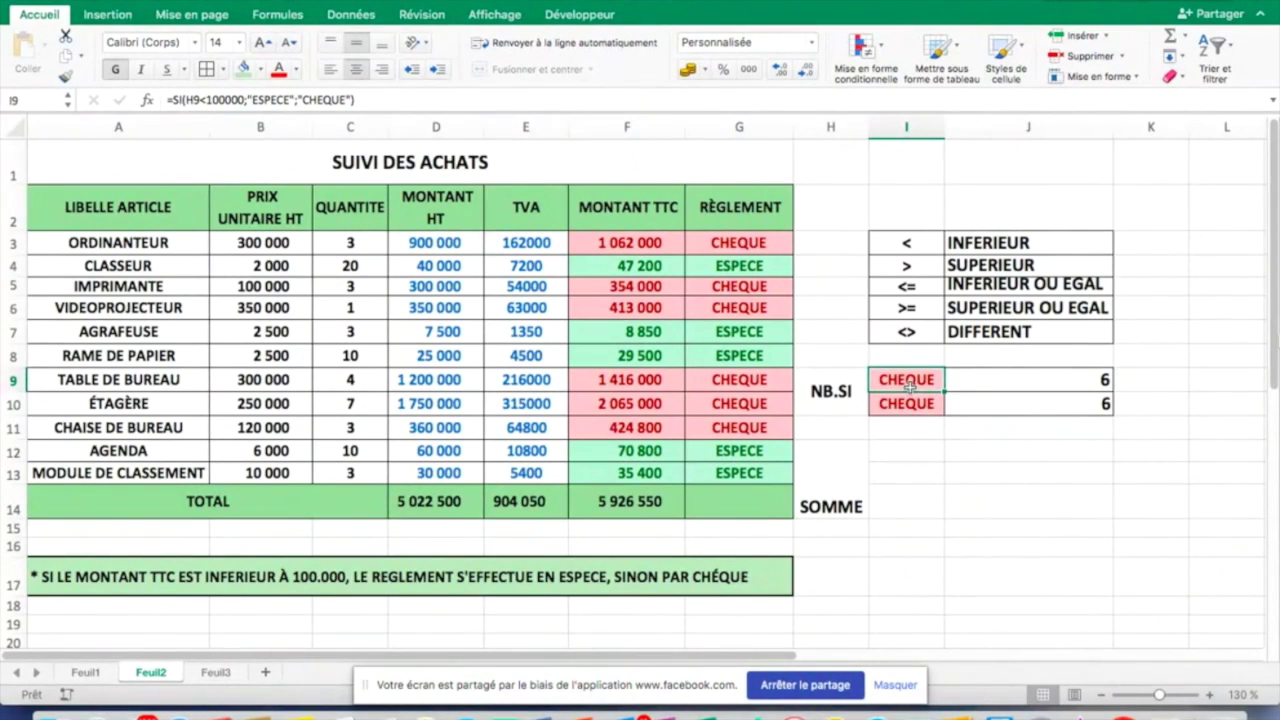
type("ESPECE")
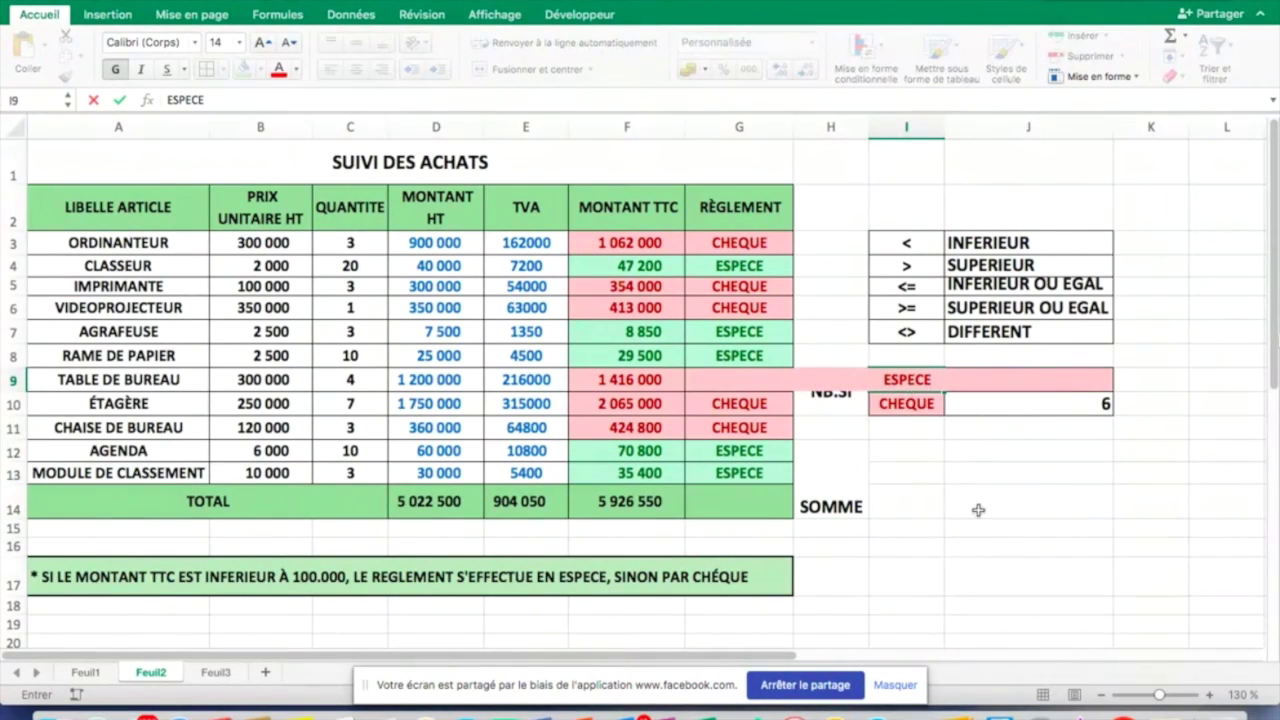
left_click(978, 510)
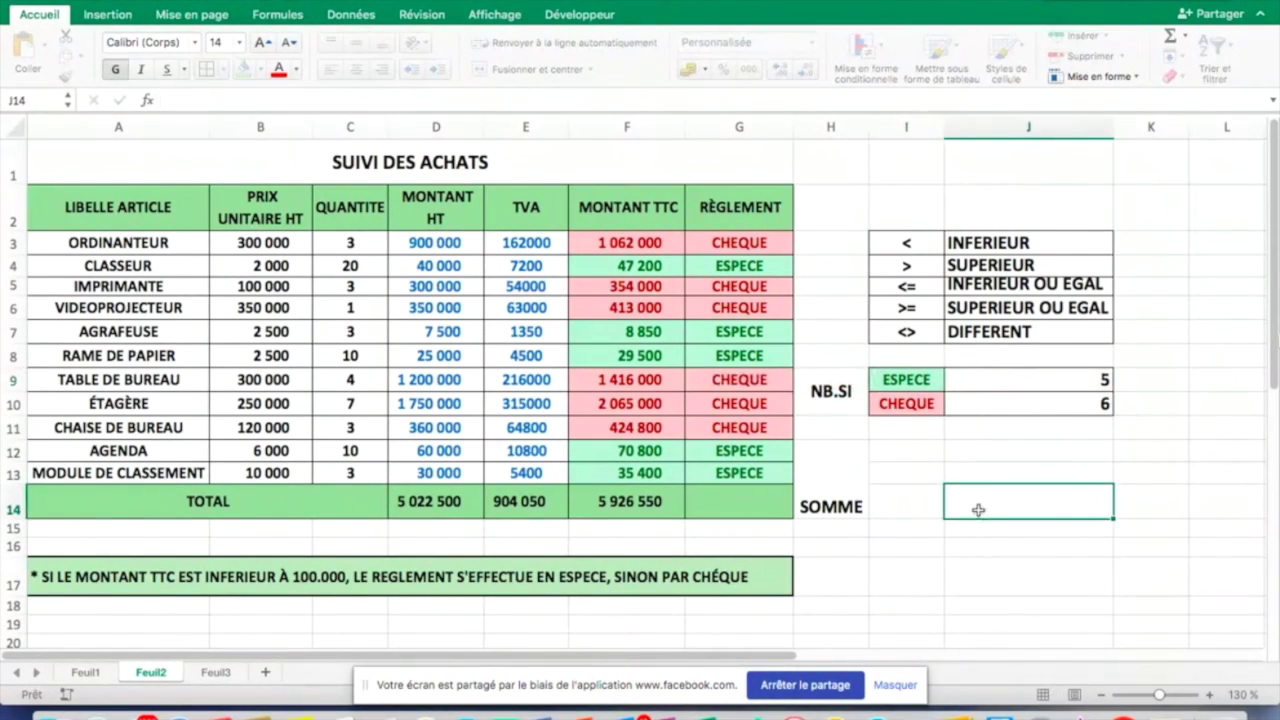
Step: Change the H12 label to SOMME.SI and widen column H to fit it
left_click(858, 508)
left_click(235, 100)
type(".SI")
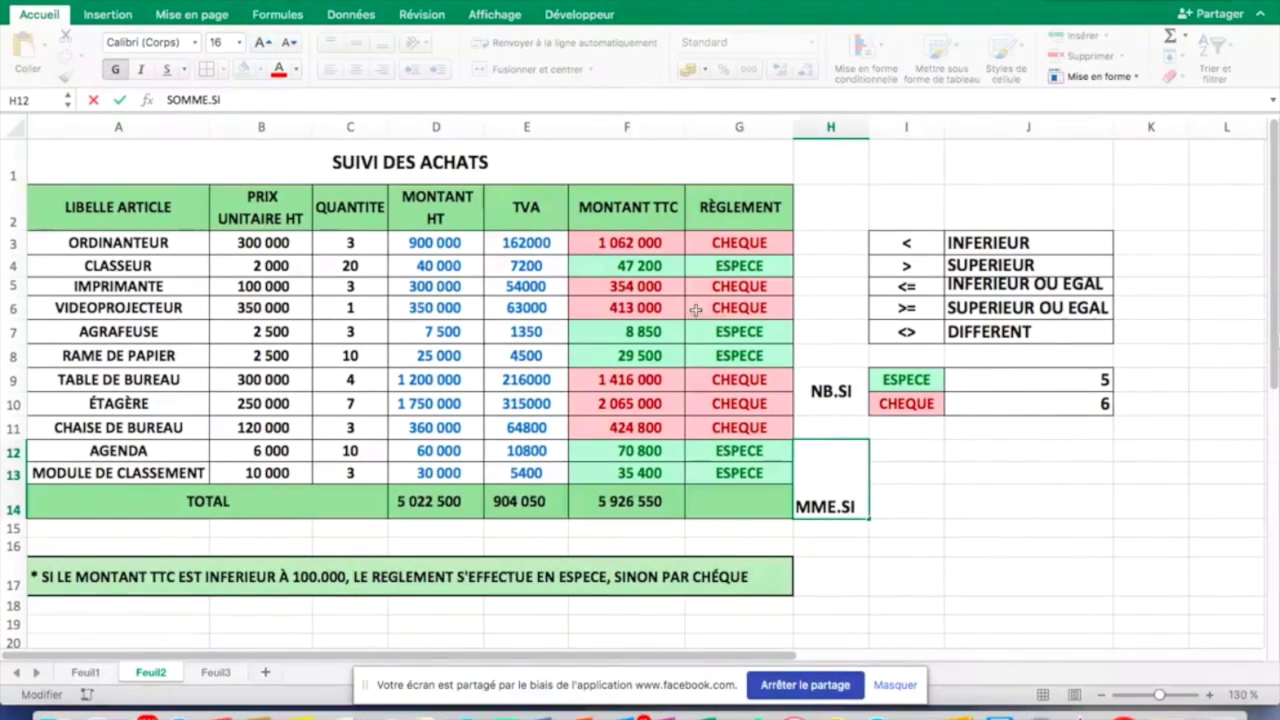
key("Tab")
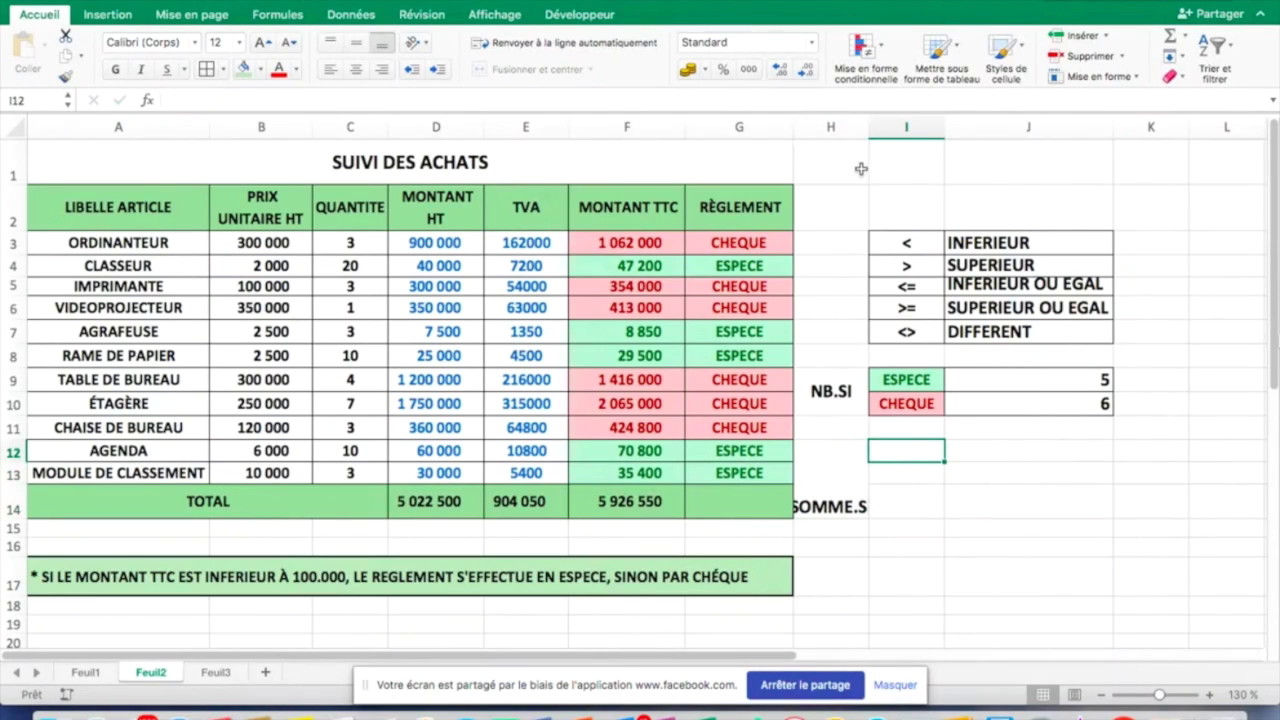
left_click_drag(869, 128, 893, 130)
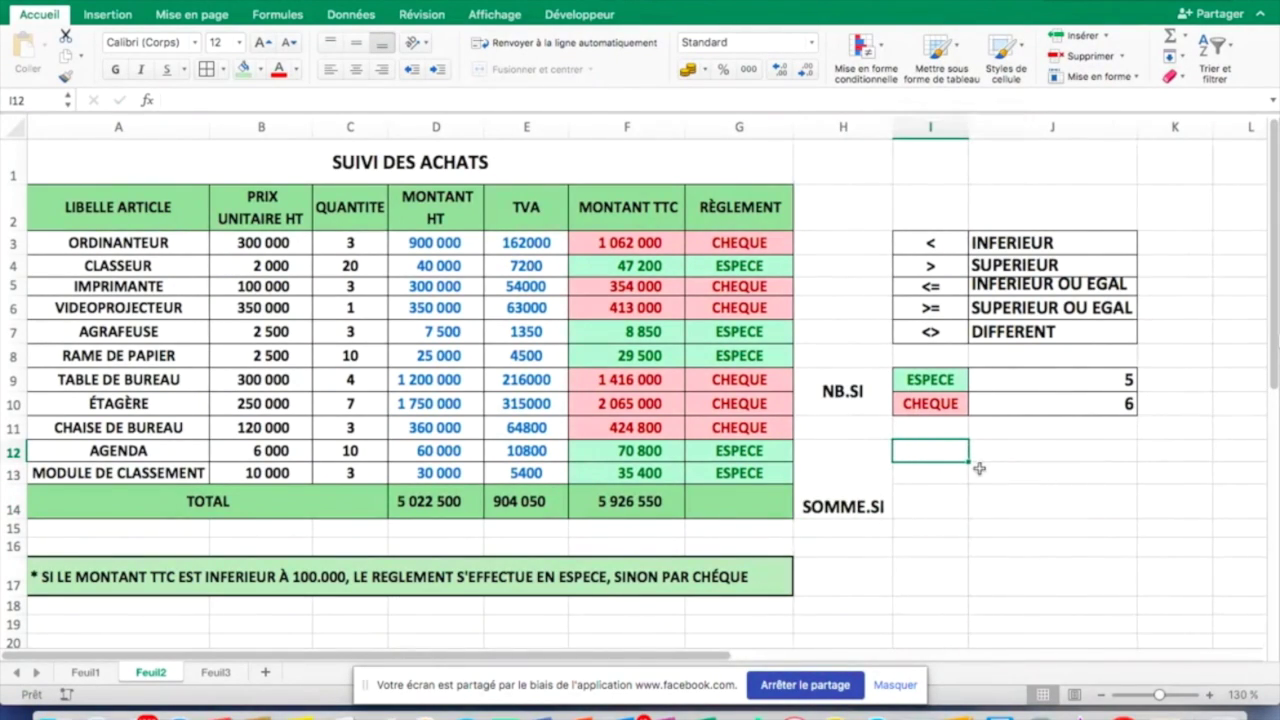
Step: Copy I9:J10, paste only its values at I13, and clear the pasted counts from J13:J14
left_click(938, 381)
left_click_drag(949, 395, 1094, 411)
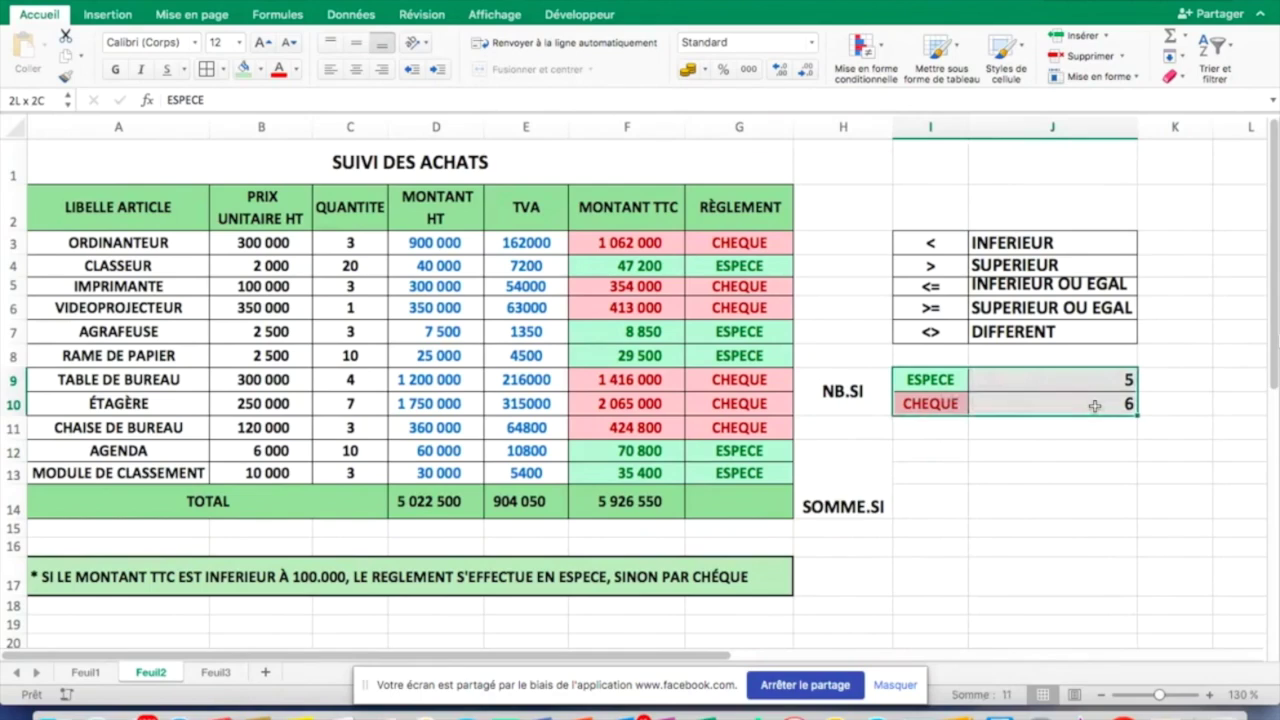
right_click(1096, 410)
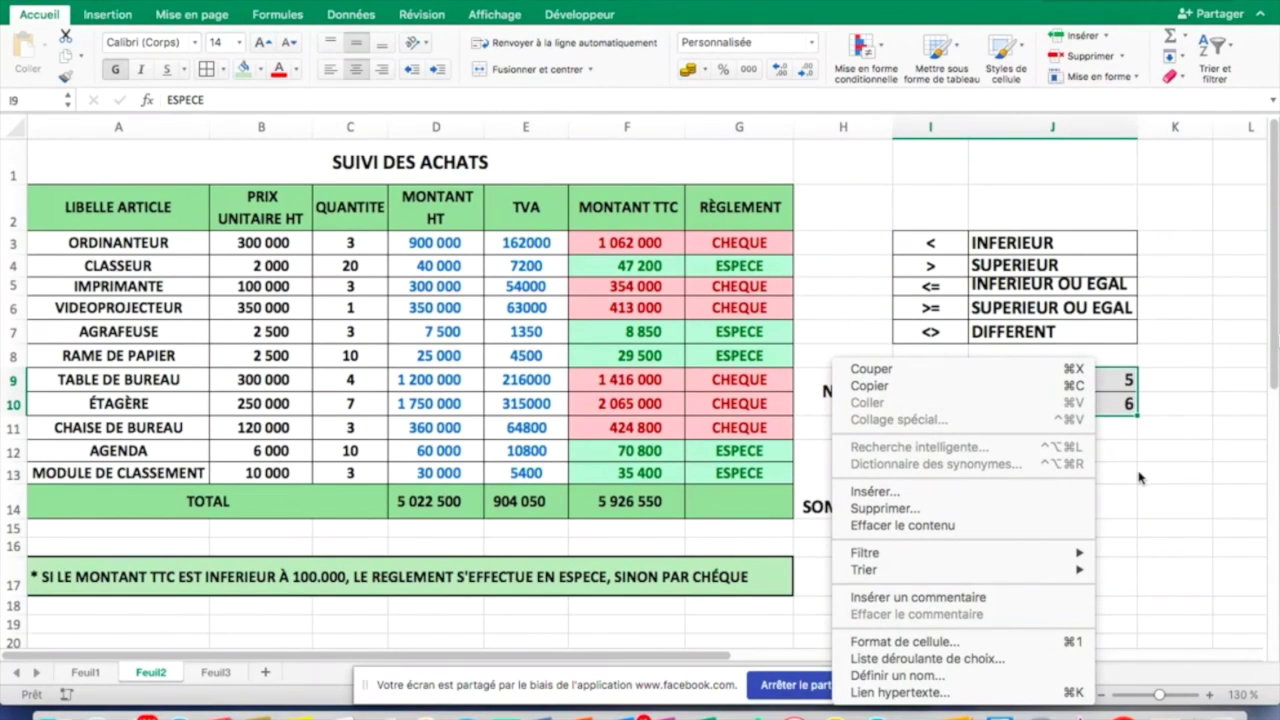
left_click(1070, 386)
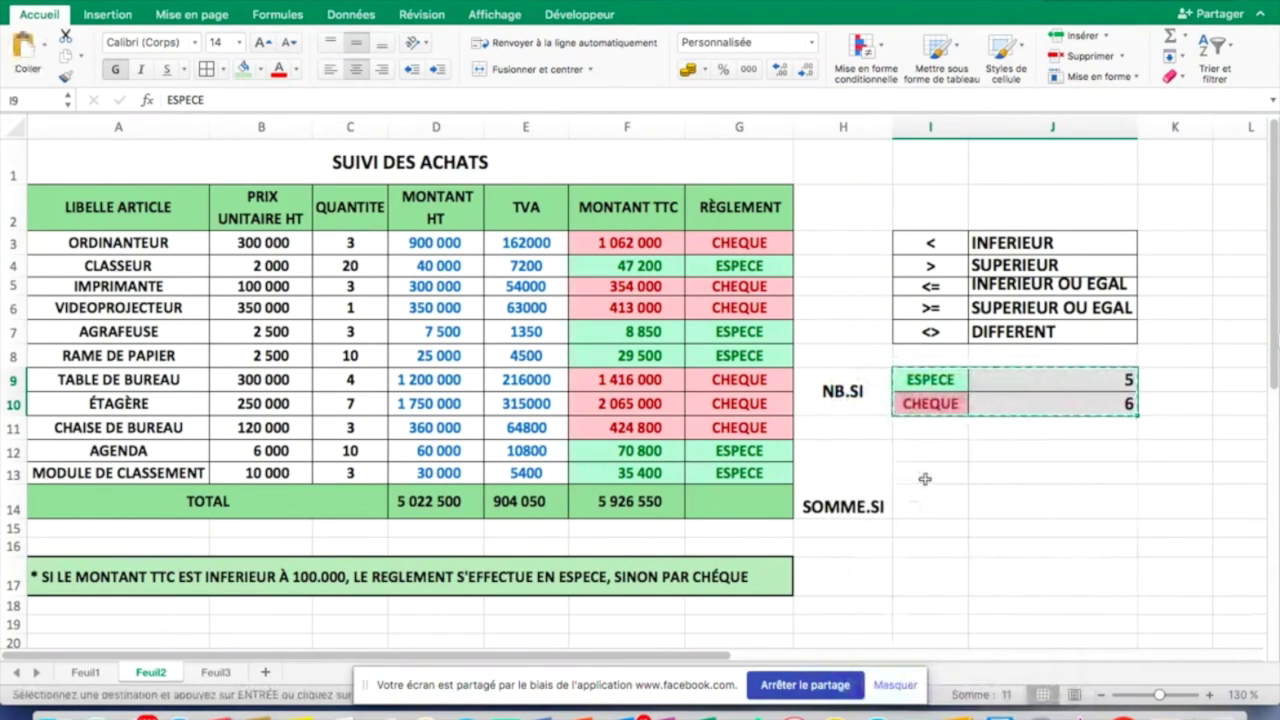
left_click(925, 477)
right_click(927, 478)
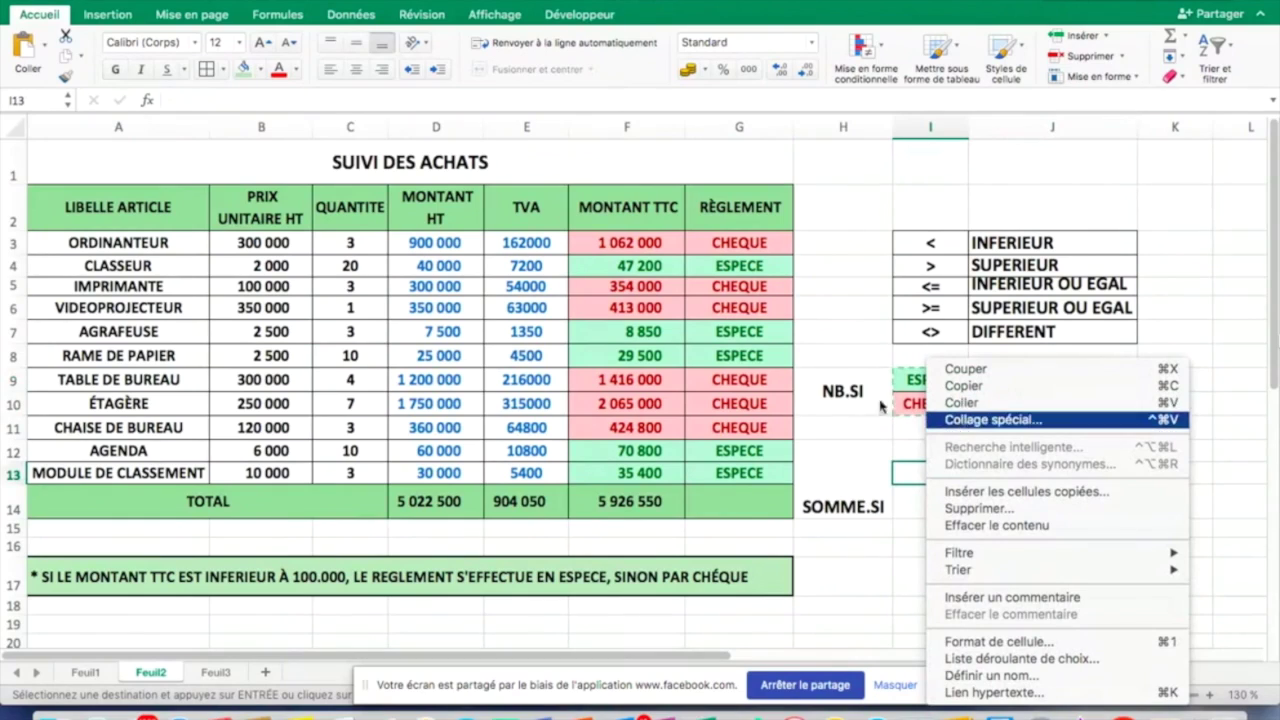
left_click(48, 48)
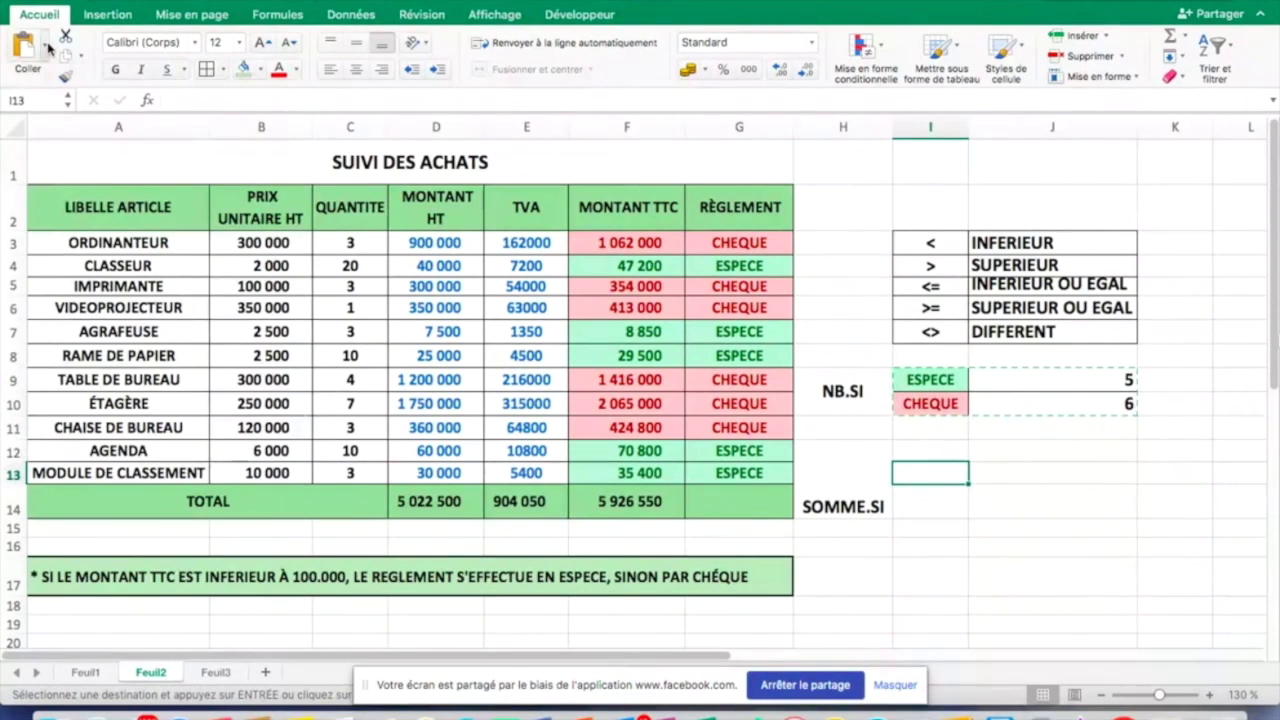
left_click(46, 48)
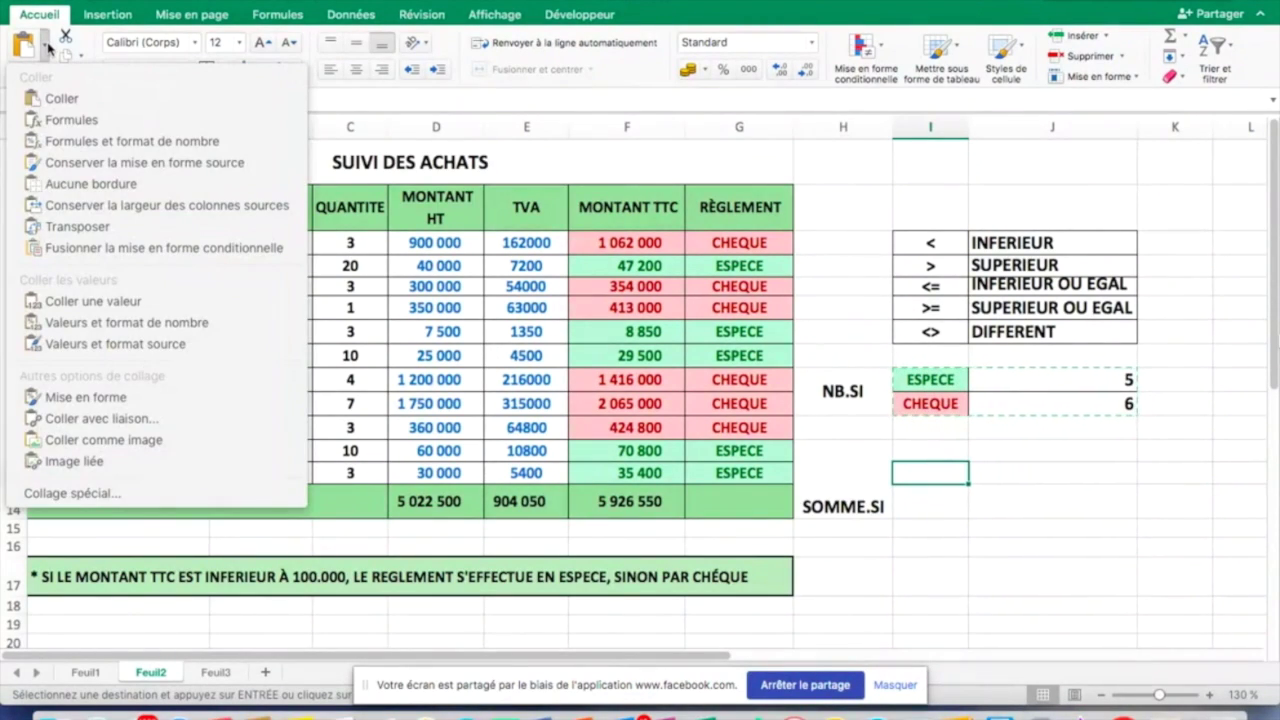
left_click(93, 301)
left_click_drag(993, 474, 1023, 498)
key("Delete")
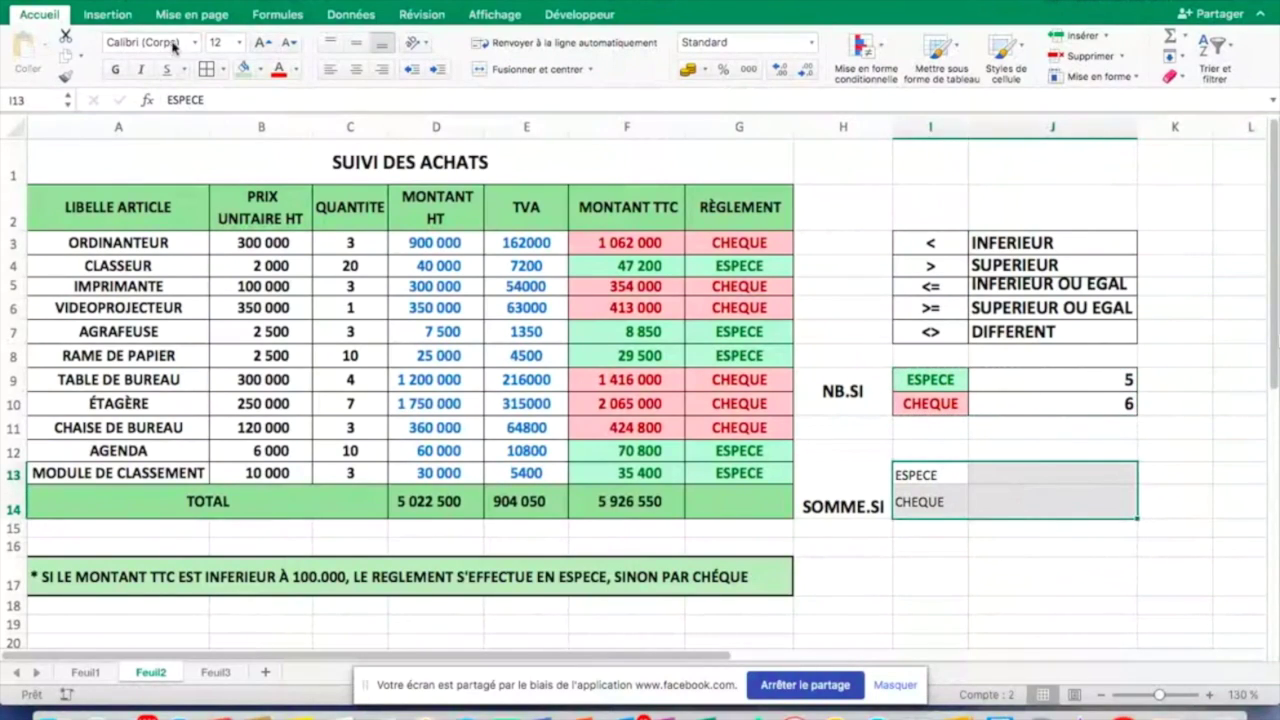
Step: Format I13:J14 with borders and bold text at size 16, and vertically centre the SOMME.SI label
left_click(115, 70)
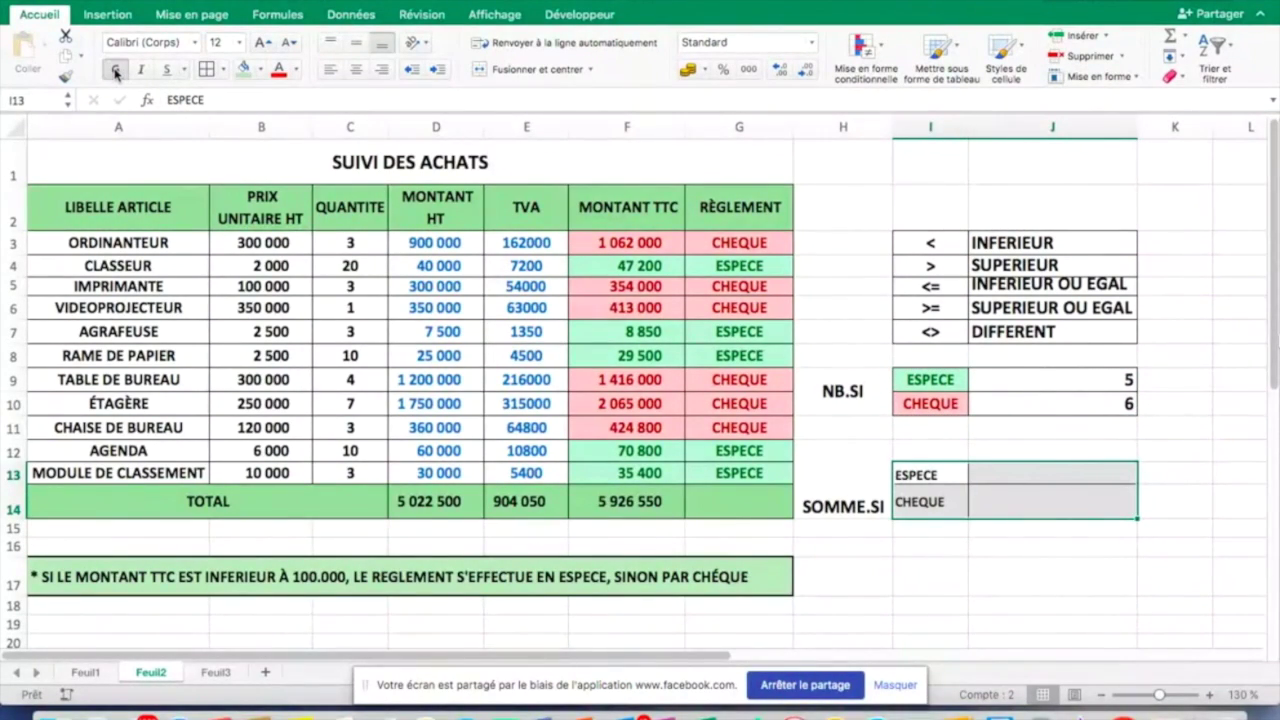
left_click(262, 42)
left_click(262, 42)
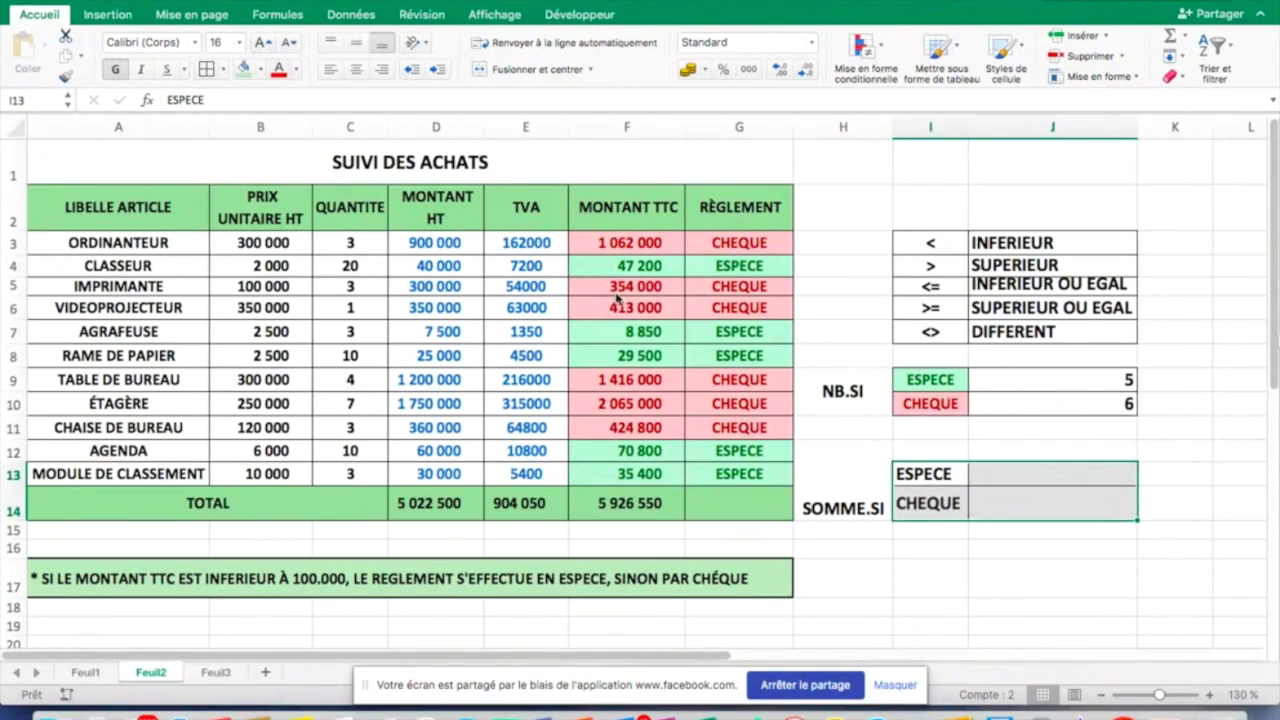
left_click(1054, 469)
left_click(858, 484)
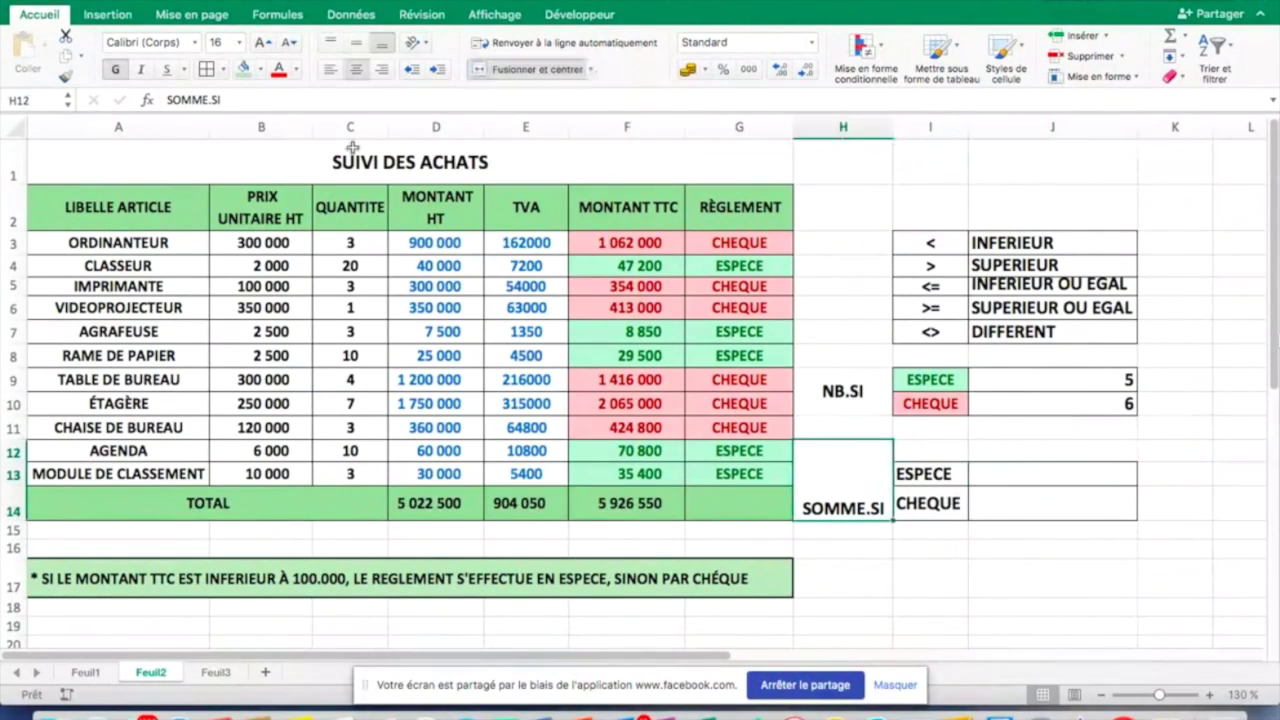
left_click(355, 42)
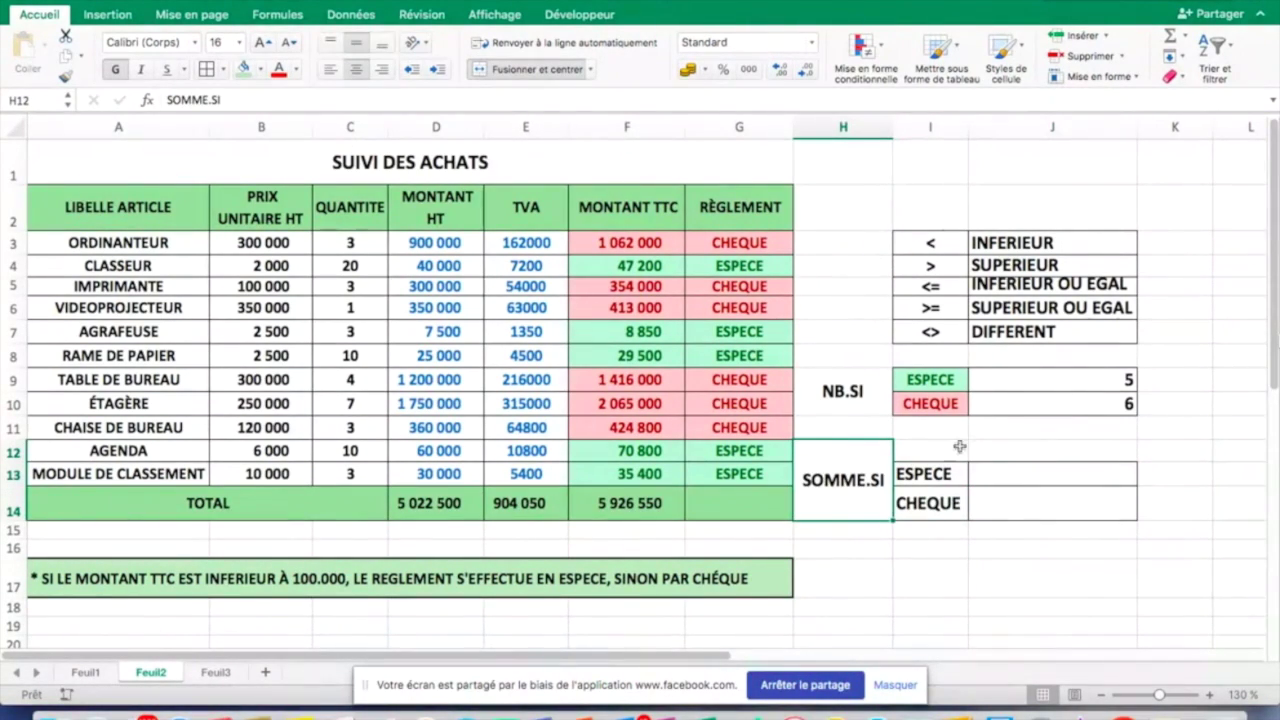
Step: Enter the formula =SOMME.SI($G$3:$G$13;I13;$F$3:$F$13) in J13 to total the ESPECE amounts
left_click(1017, 473)
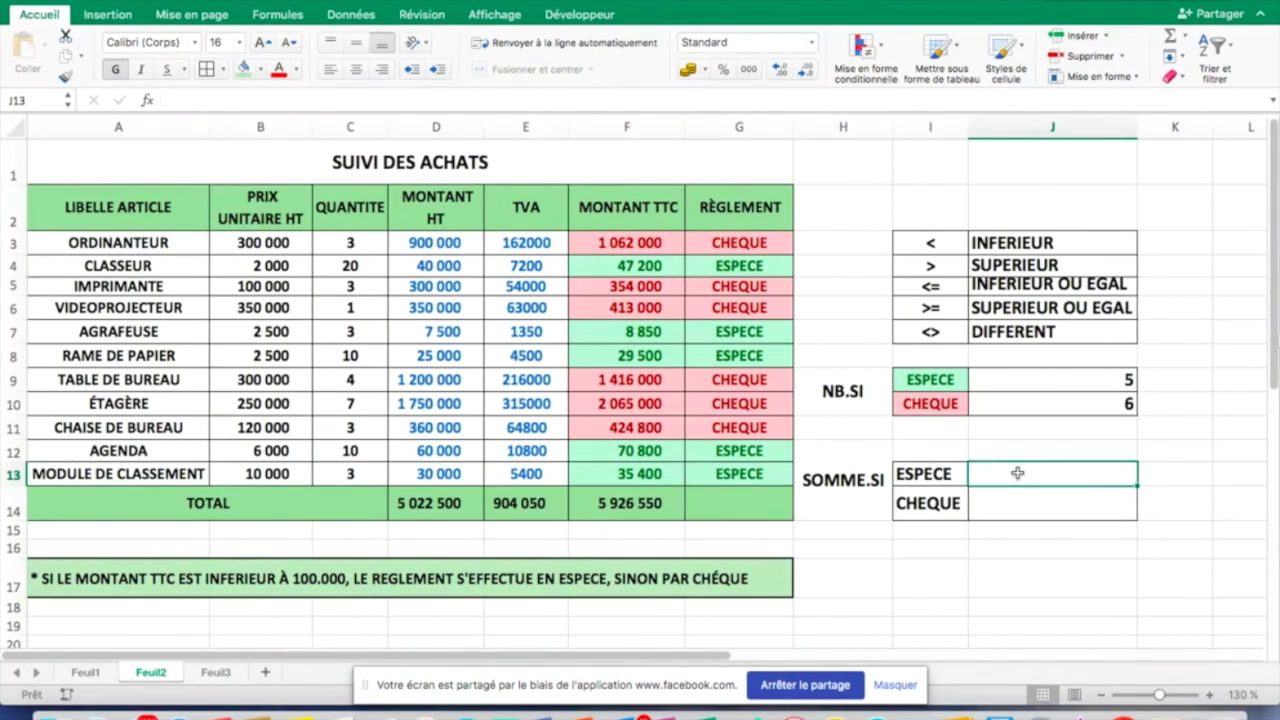
type("=SOMME")
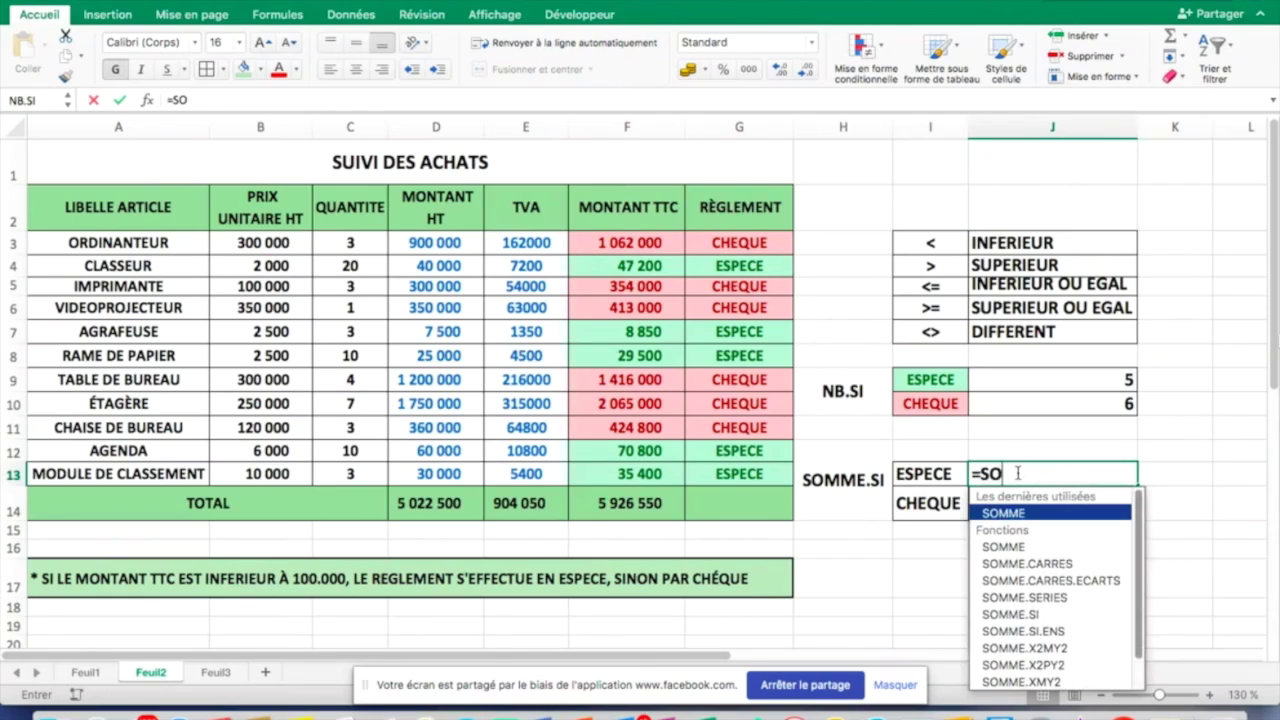
double_click(1038, 616)
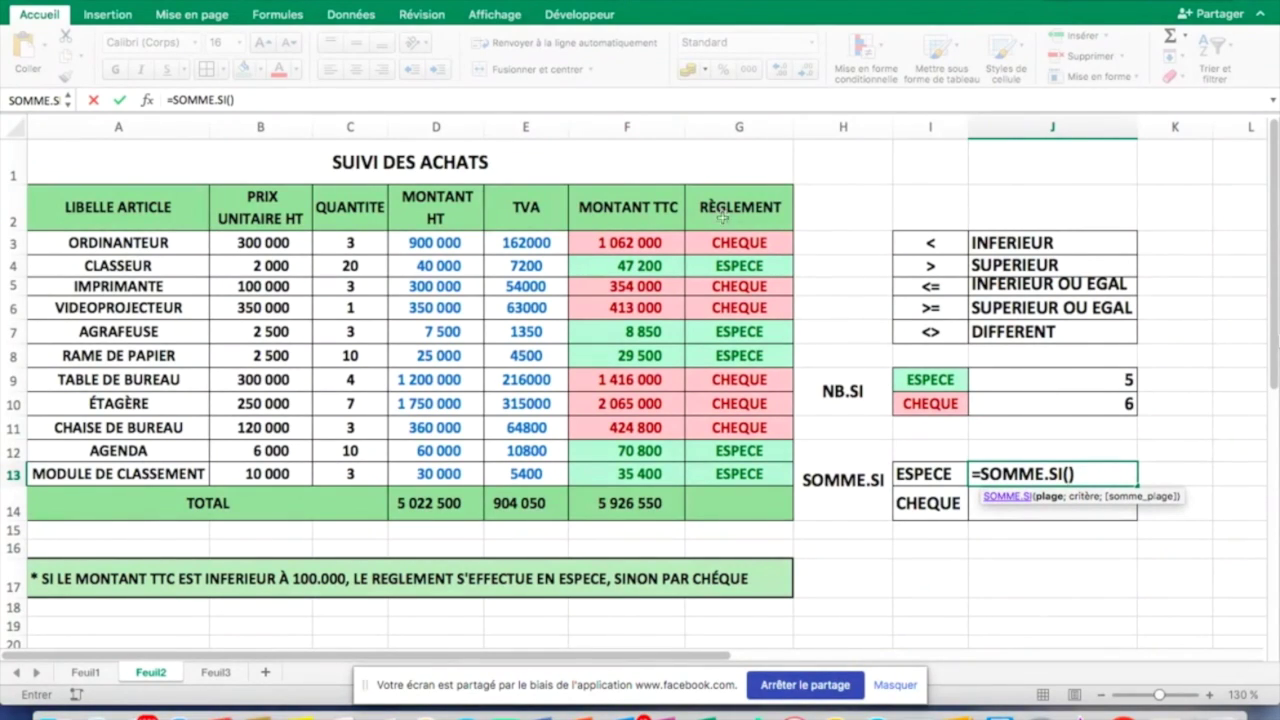
left_click_drag(719, 243, 735, 470)
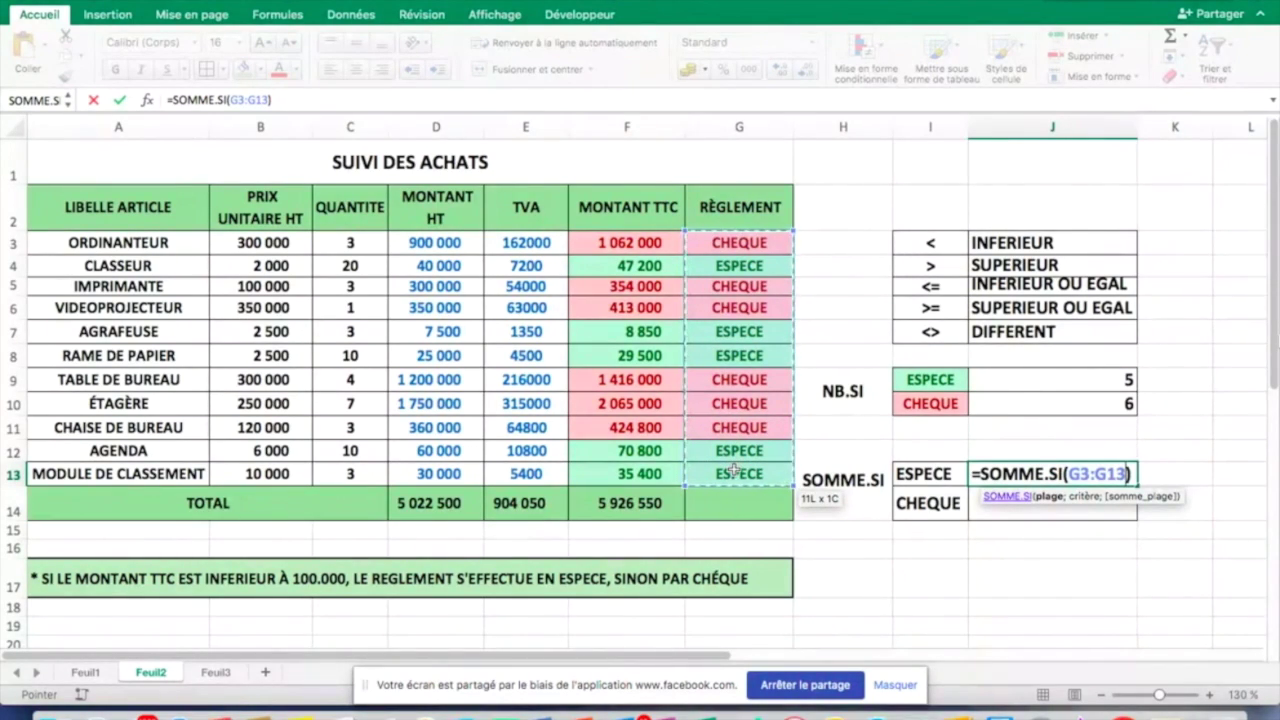
key("super+t")
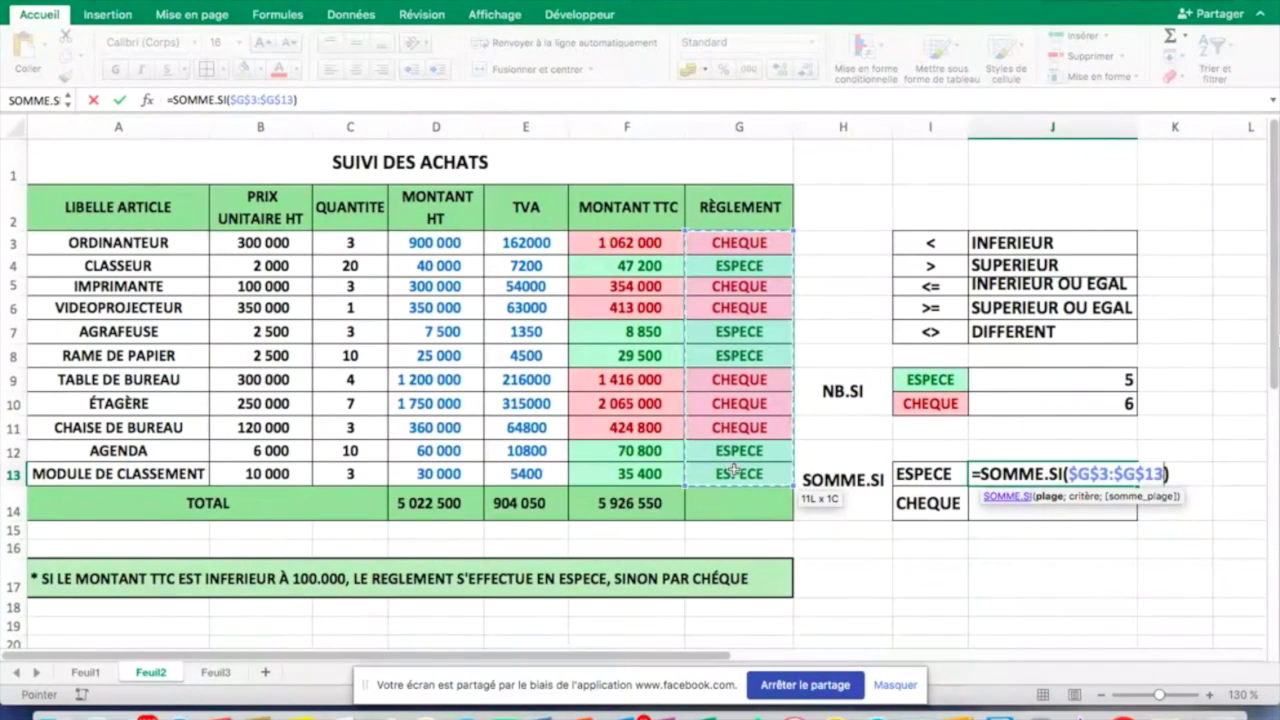
type(";")
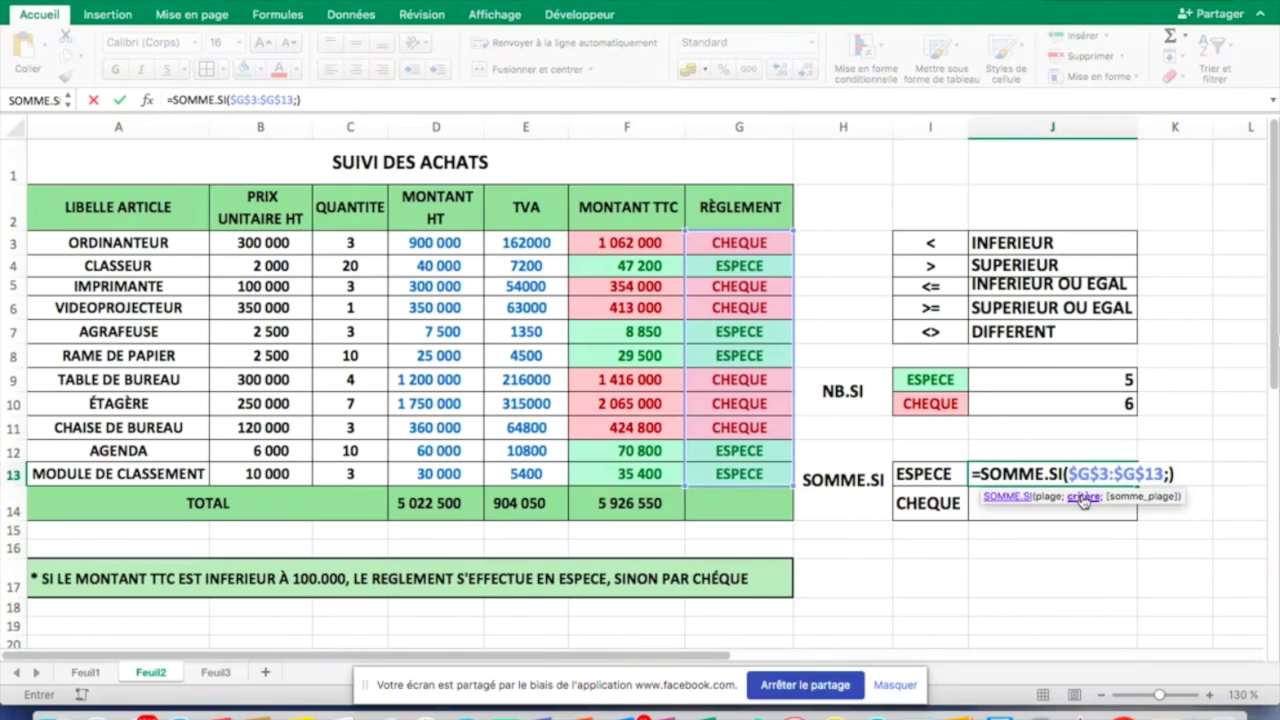
left_click(928, 475)
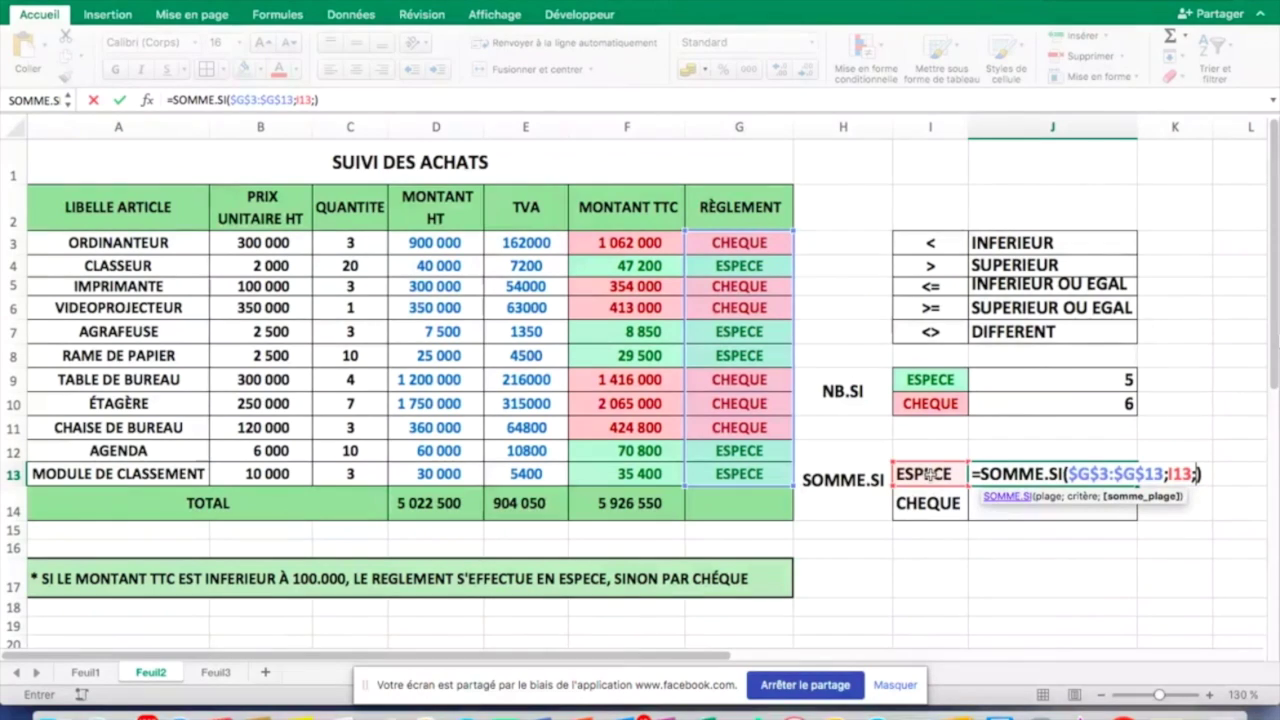
left_click_drag(608, 240, 642, 465)
key("F4")
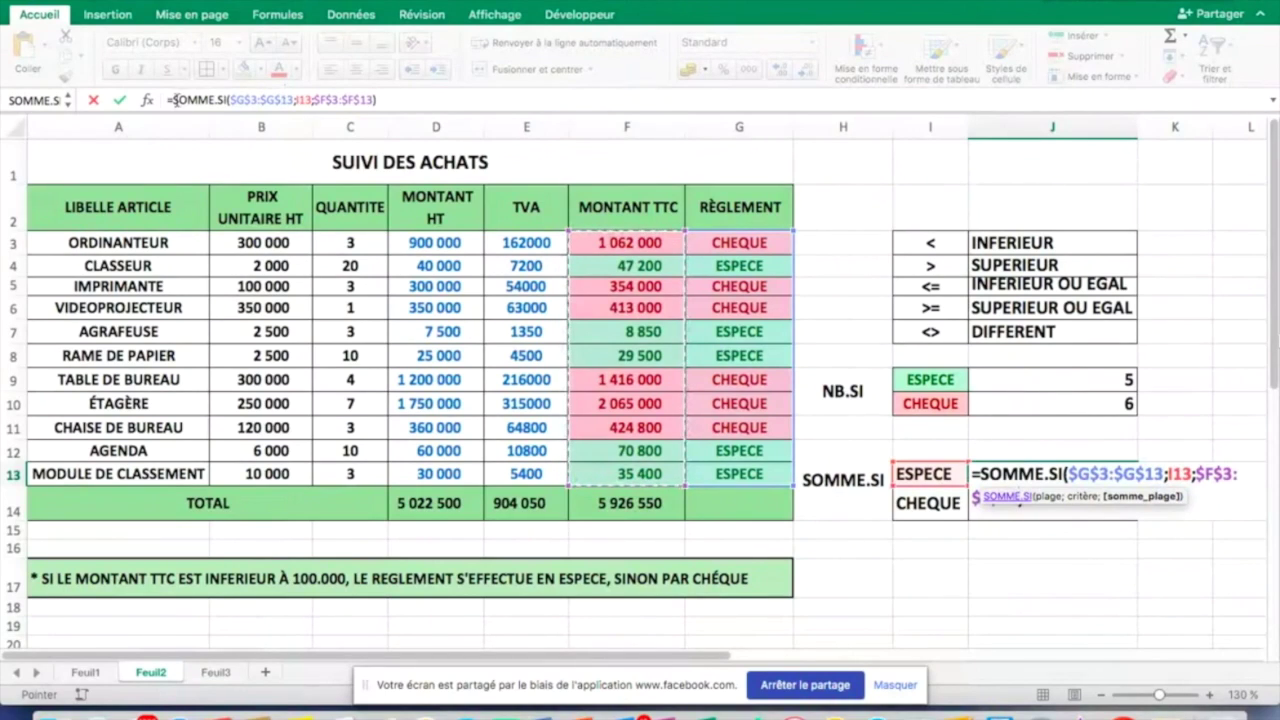
left_click(409, 98)
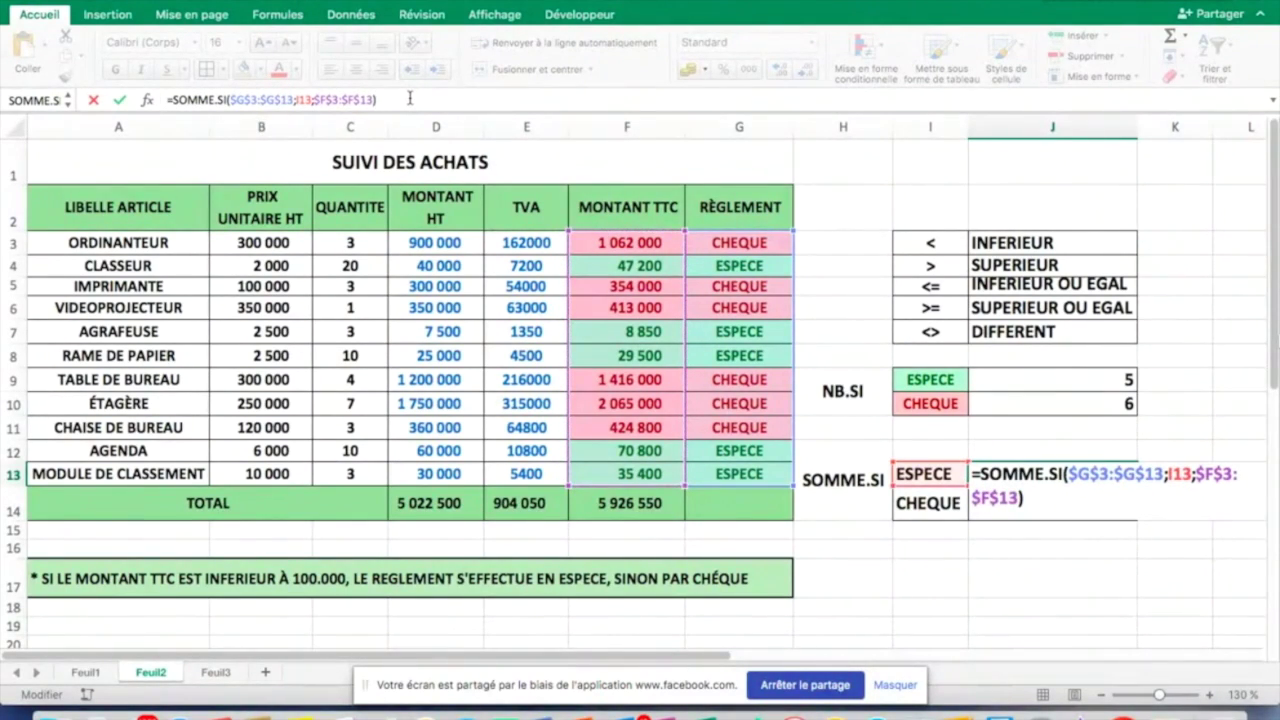
key("Return")
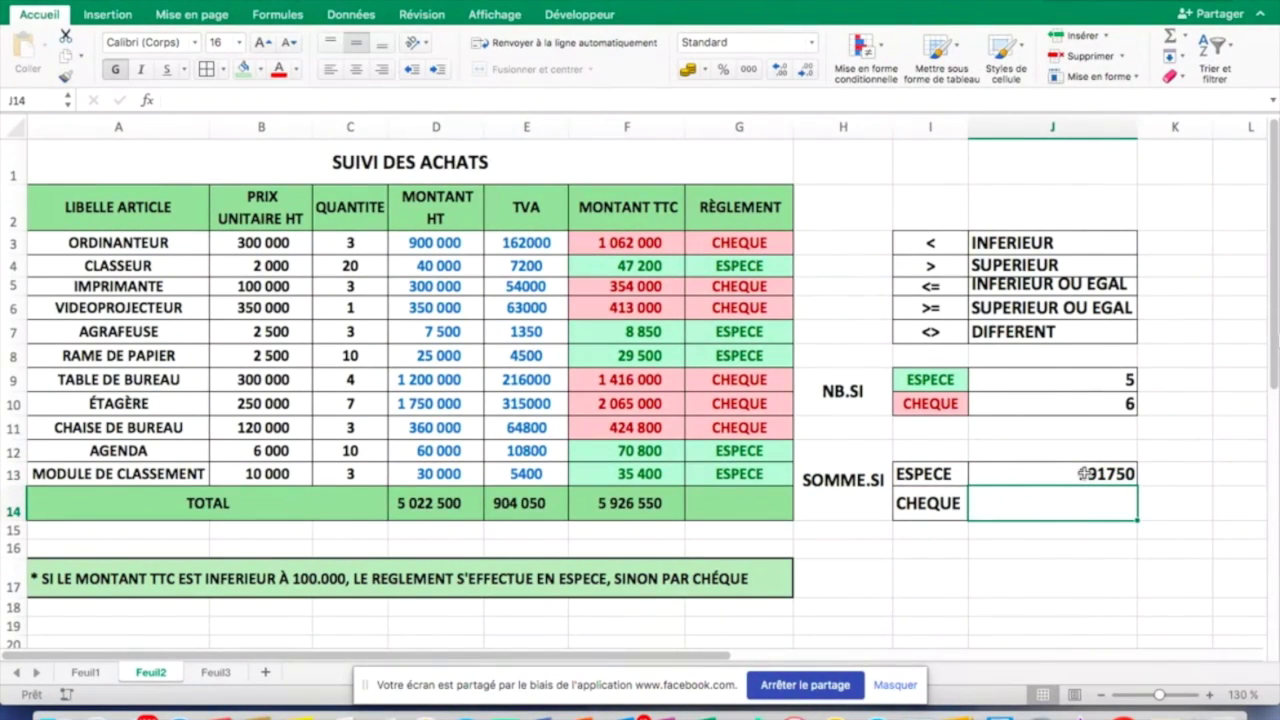
Step: Fill the SOMME.SI formula from J13 down to J14 to total the CHEQUE amounts
left_click(1083, 474)
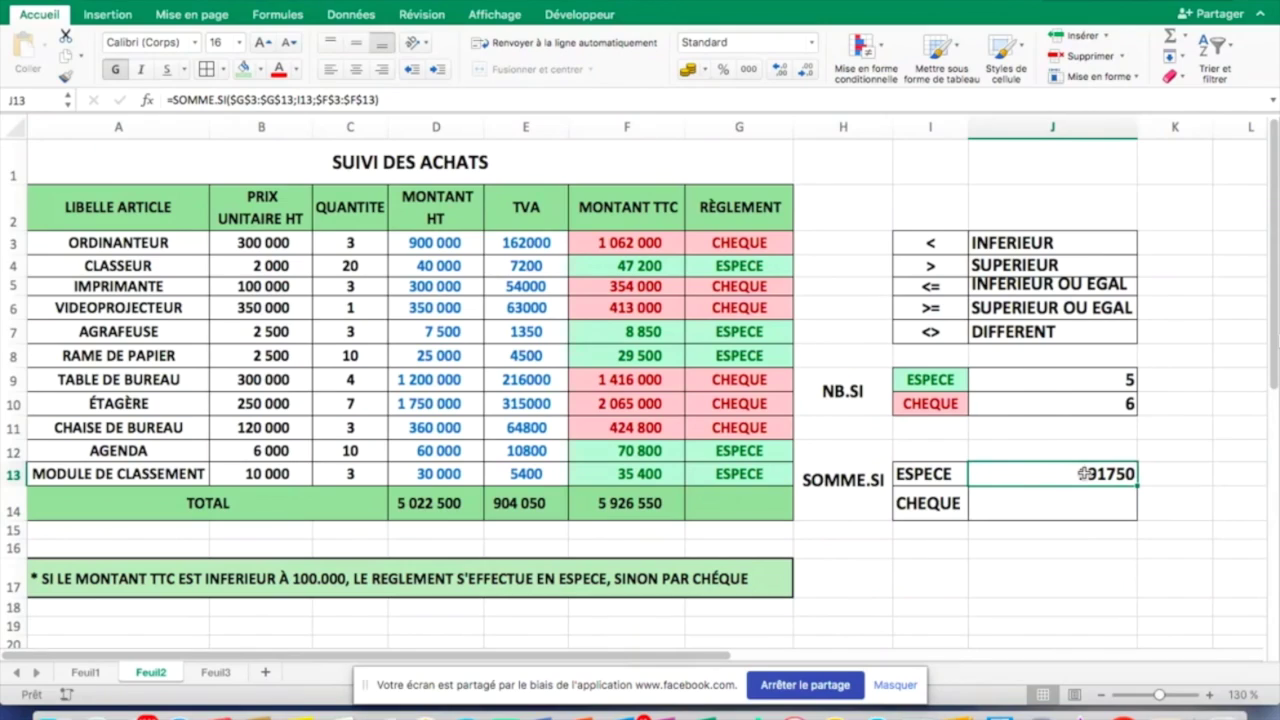
left_click(1181, 521)
left_click(1122, 481)
left_click_drag(1133, 484, 1130, 500)
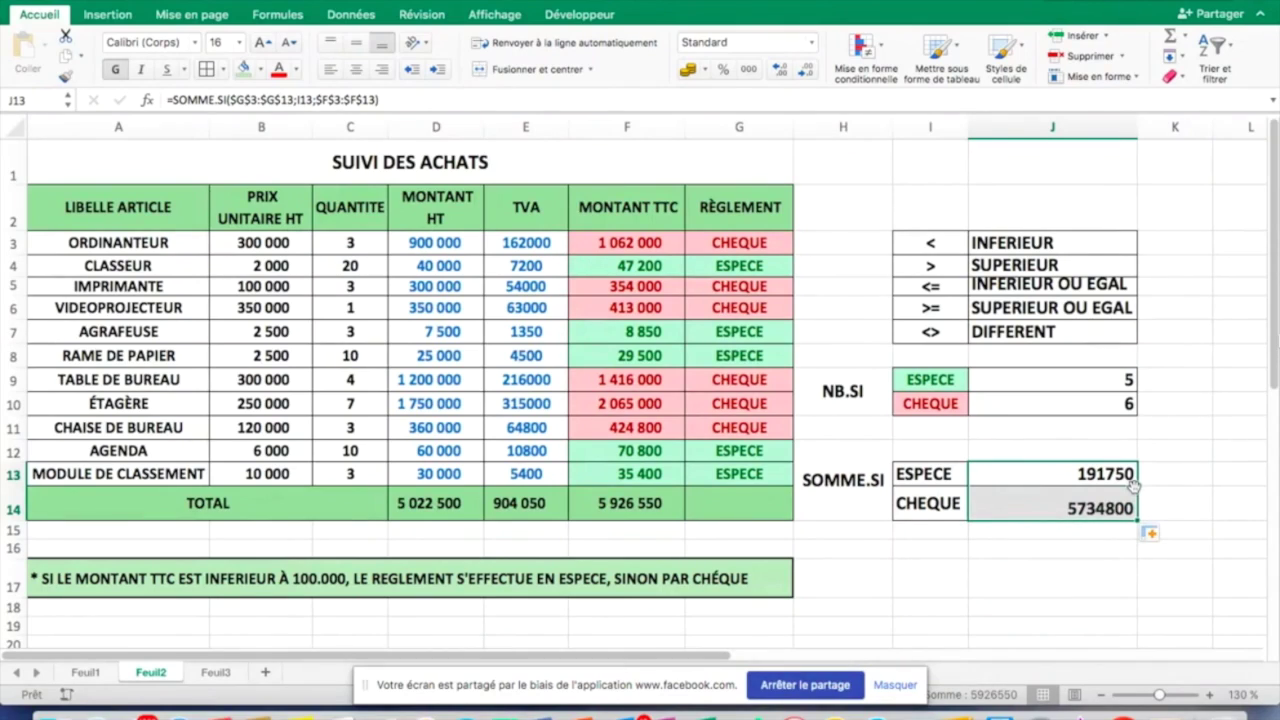
Step: Review the SOMME.SI formulas in J13 and J14 with their criterion cells, along with the SOMME.SI and NB.SI labels
left_click(1066, 508)
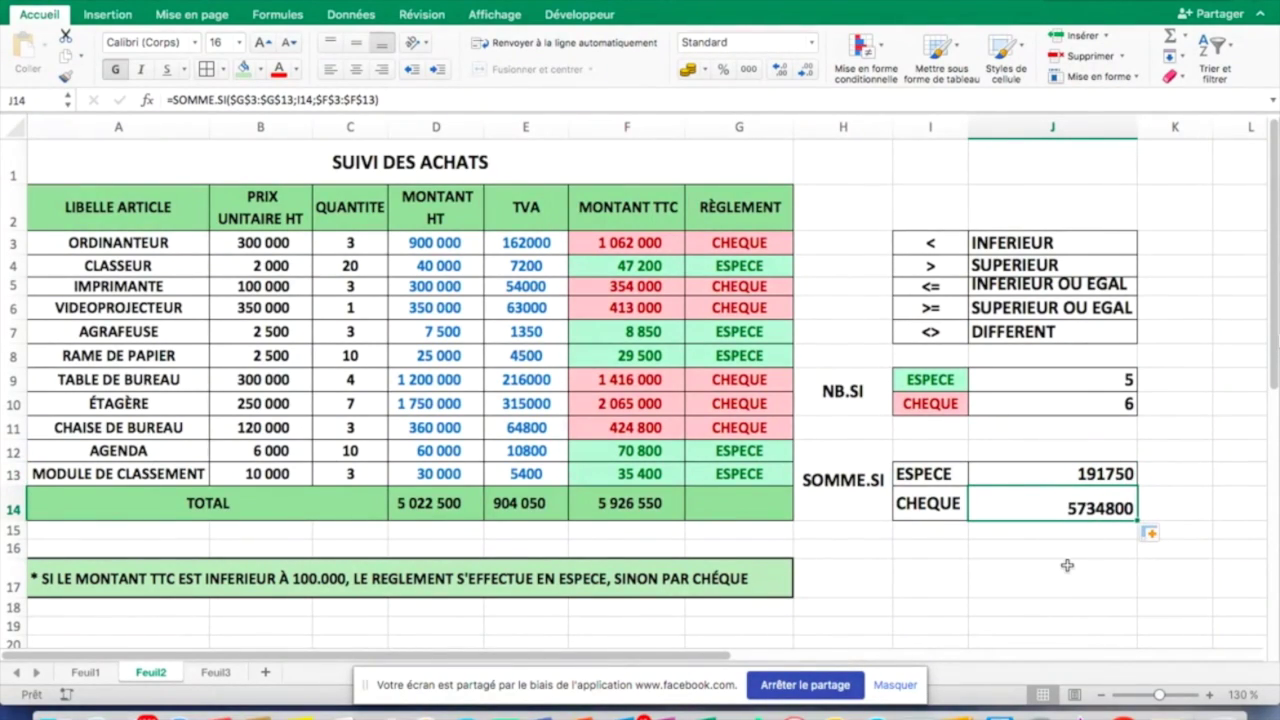
left_click(920, 506)
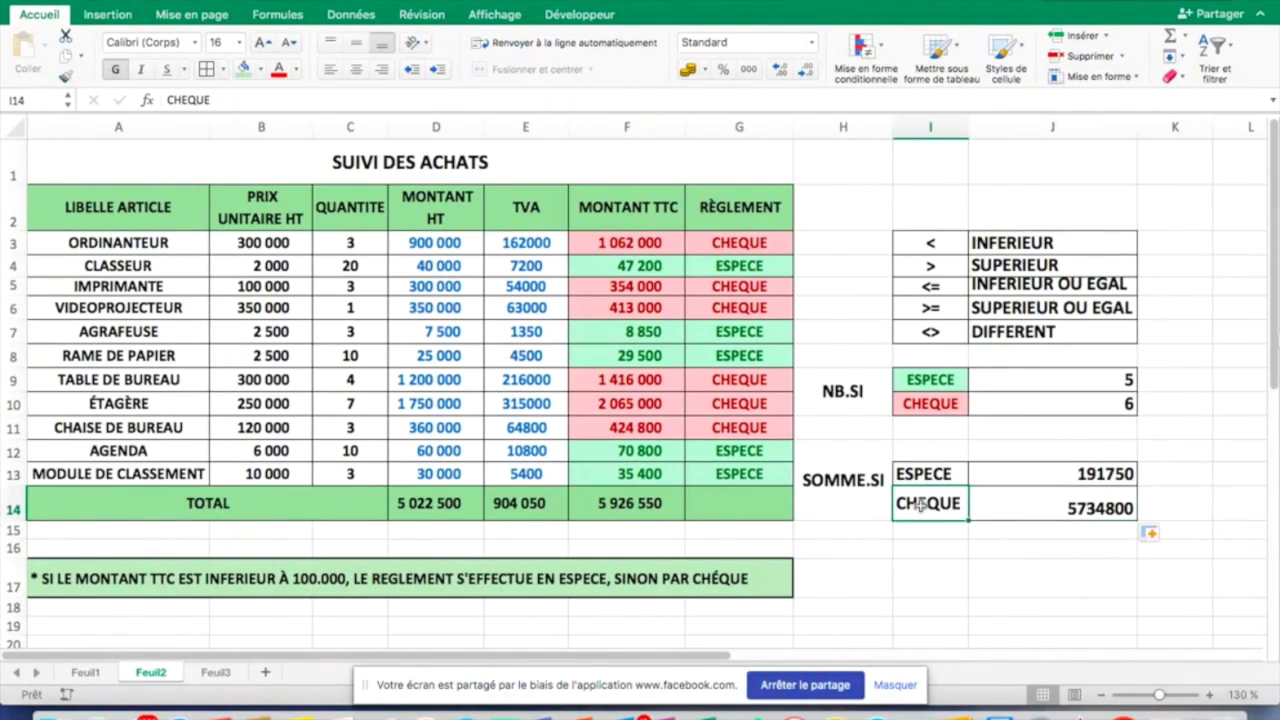
left_click(1072, 475)
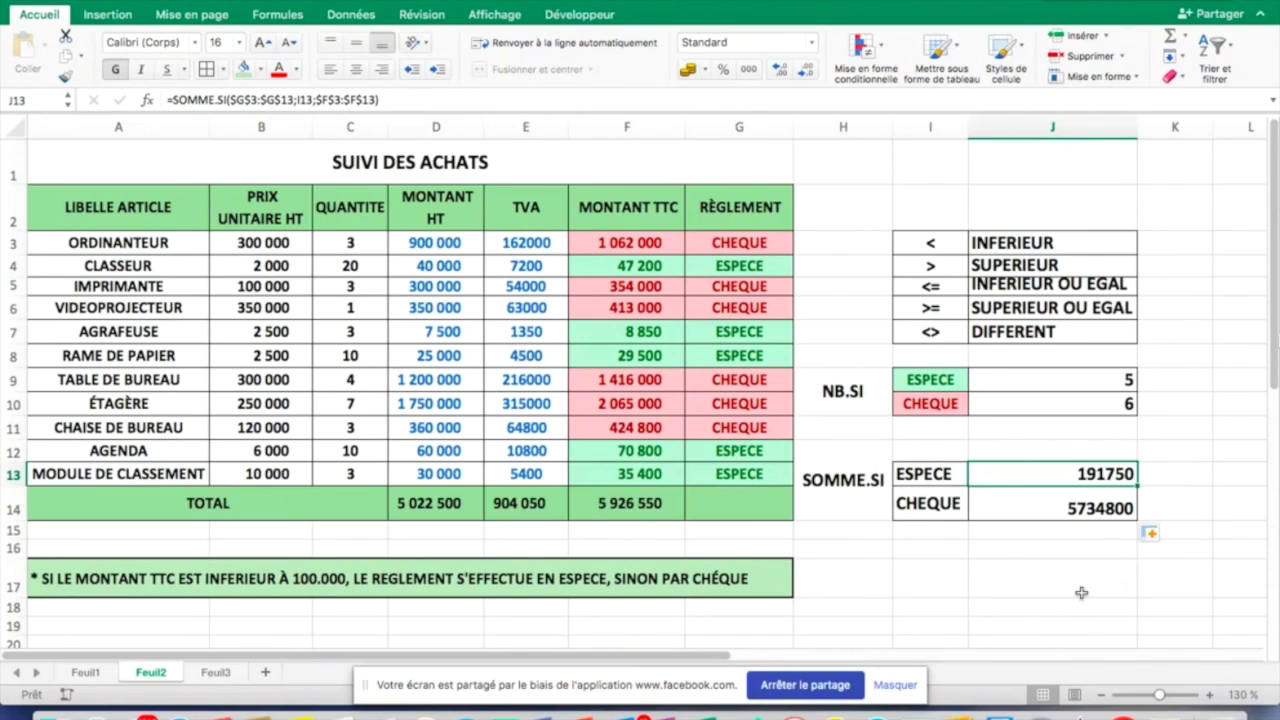
left_click(855, 495)
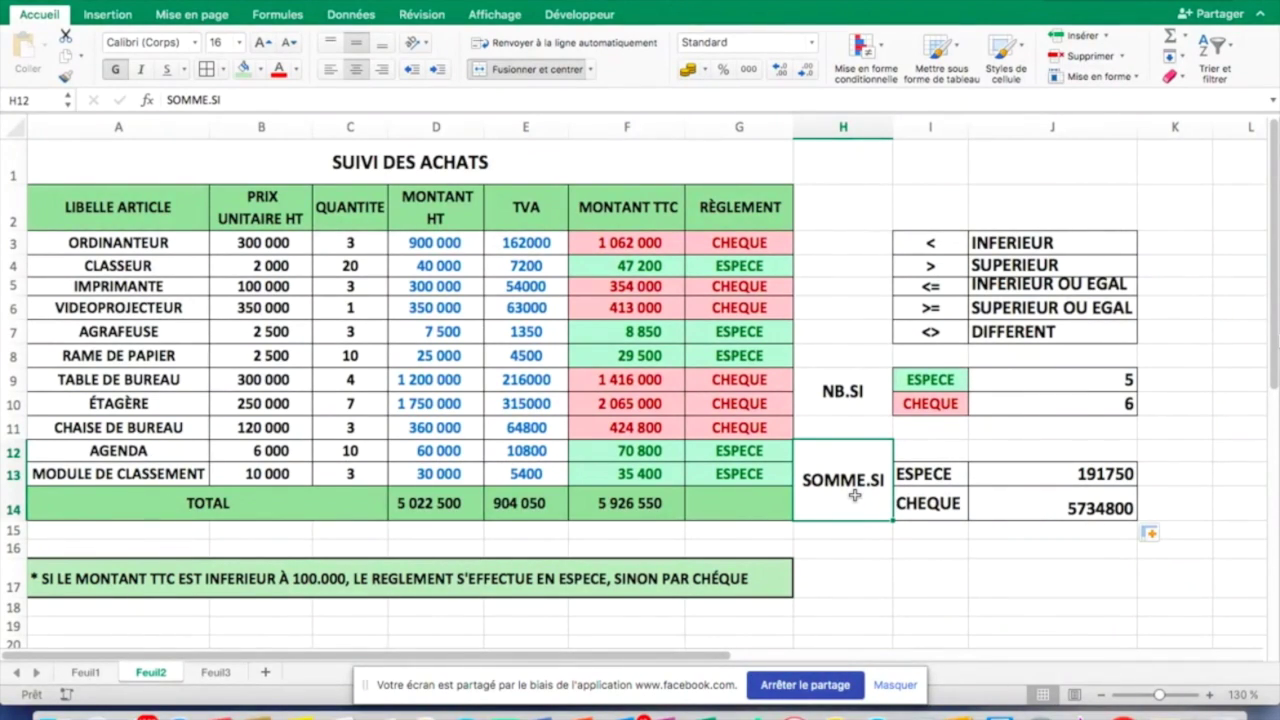
left_click(1058, 466)
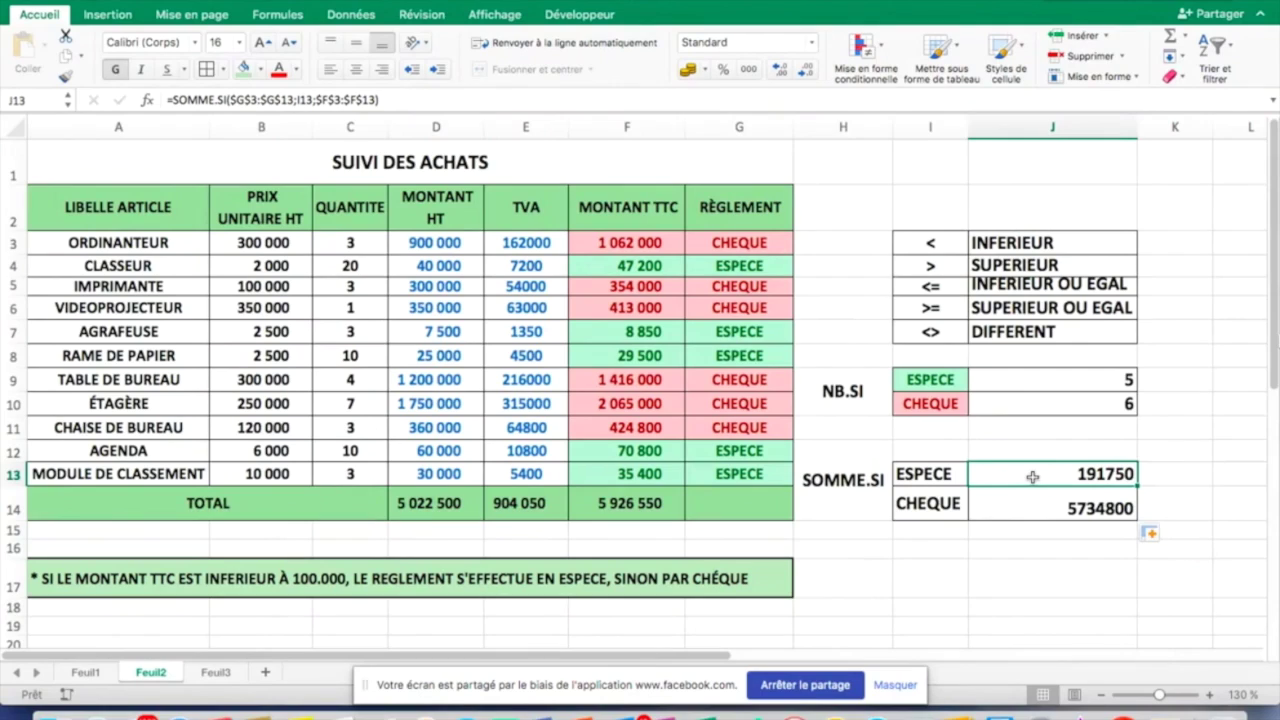
left_click(858, 395)
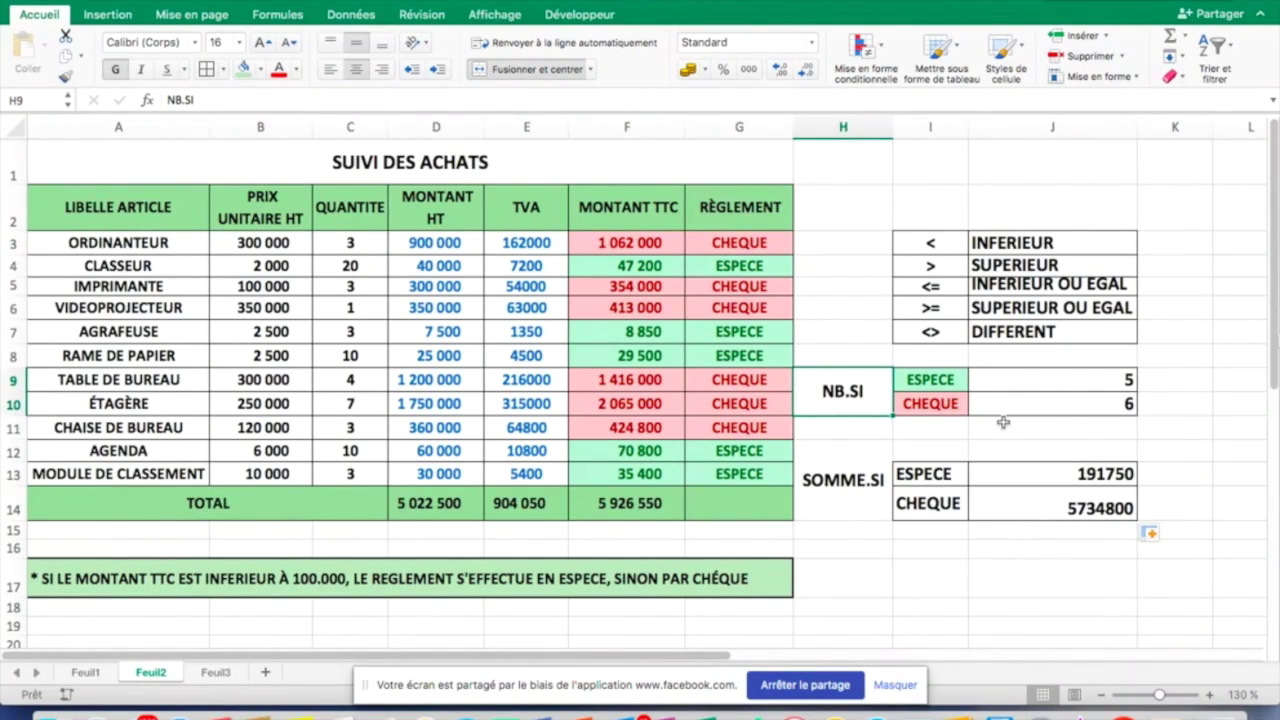
left_click(925, 381)
left_click(929, 404)
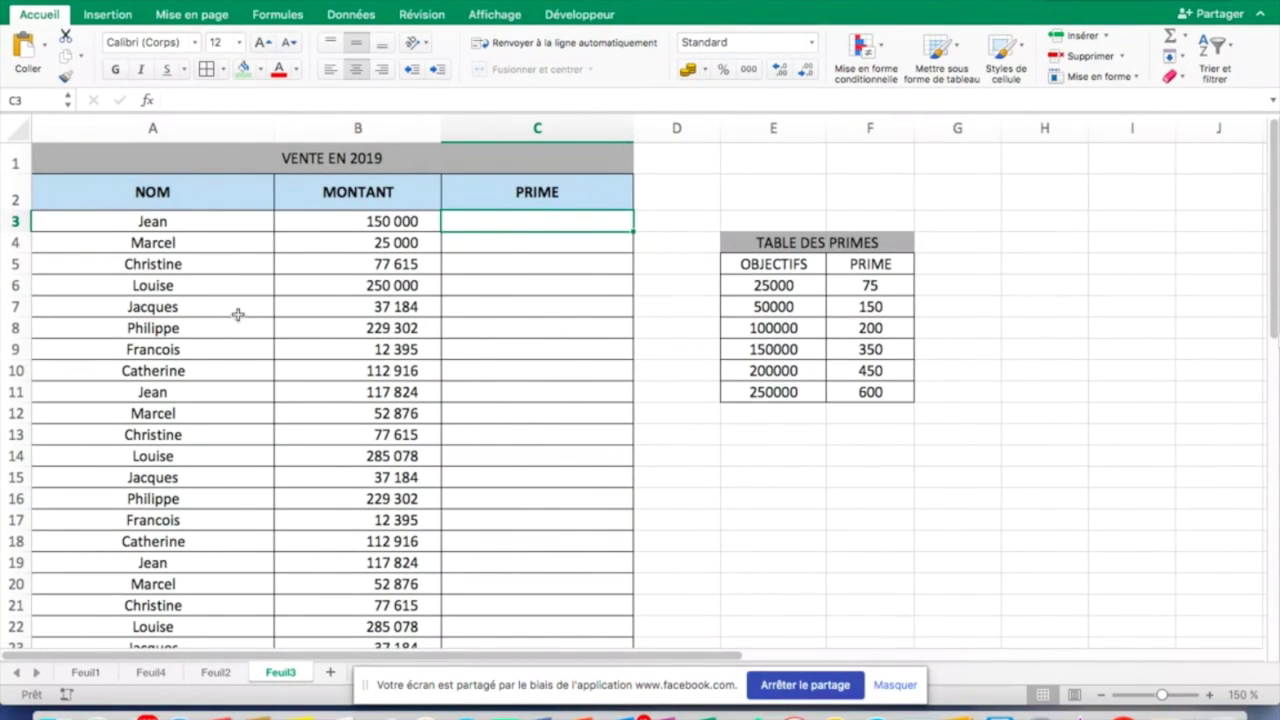
Step: Examine the MONTANT and PRIME columns of the VENTE EN 2019 table on Feuil3 and the objectives in TABLE DES PRIMES
left_click(350, 197)
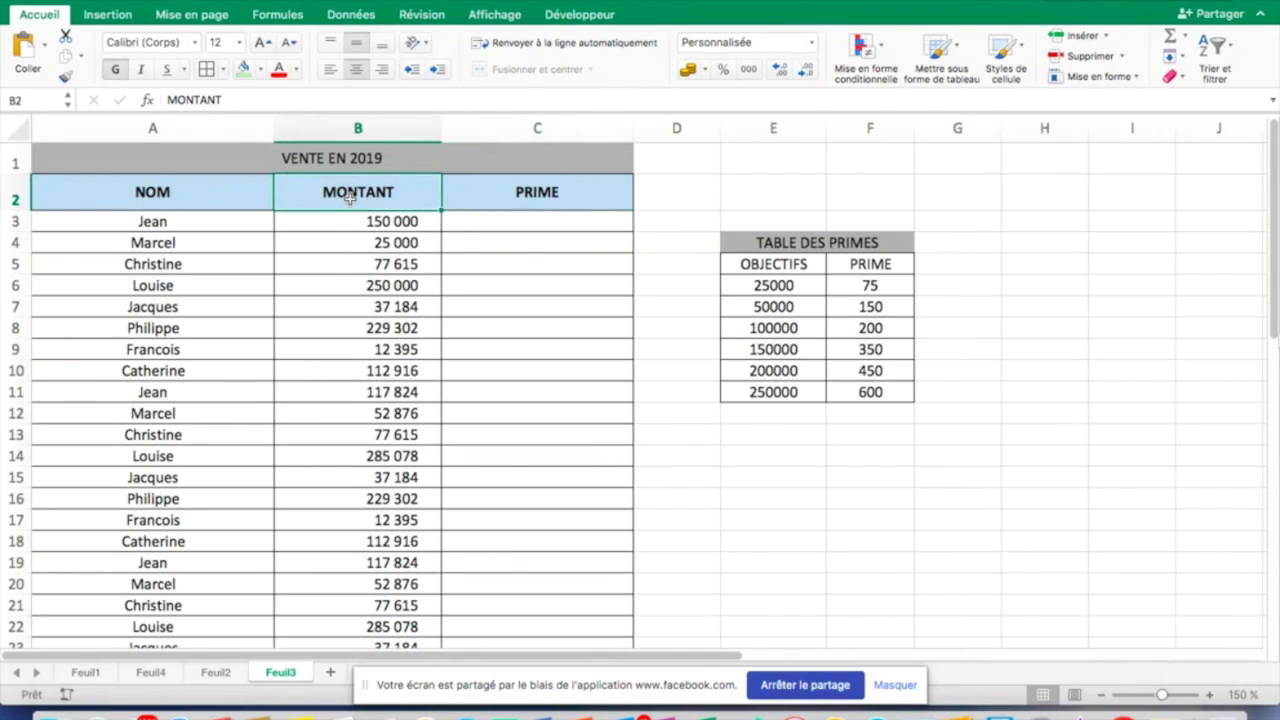
left_click(490, 201)
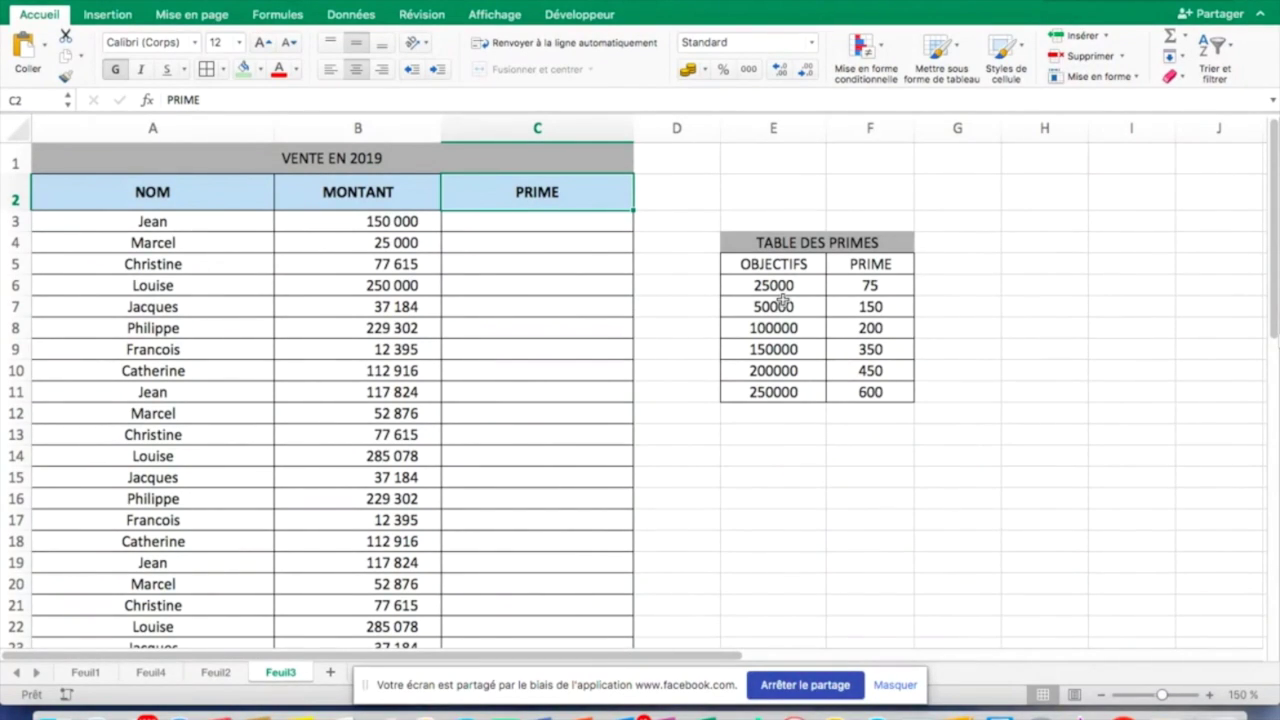
left_click_drag(760, 242, 826, 391)
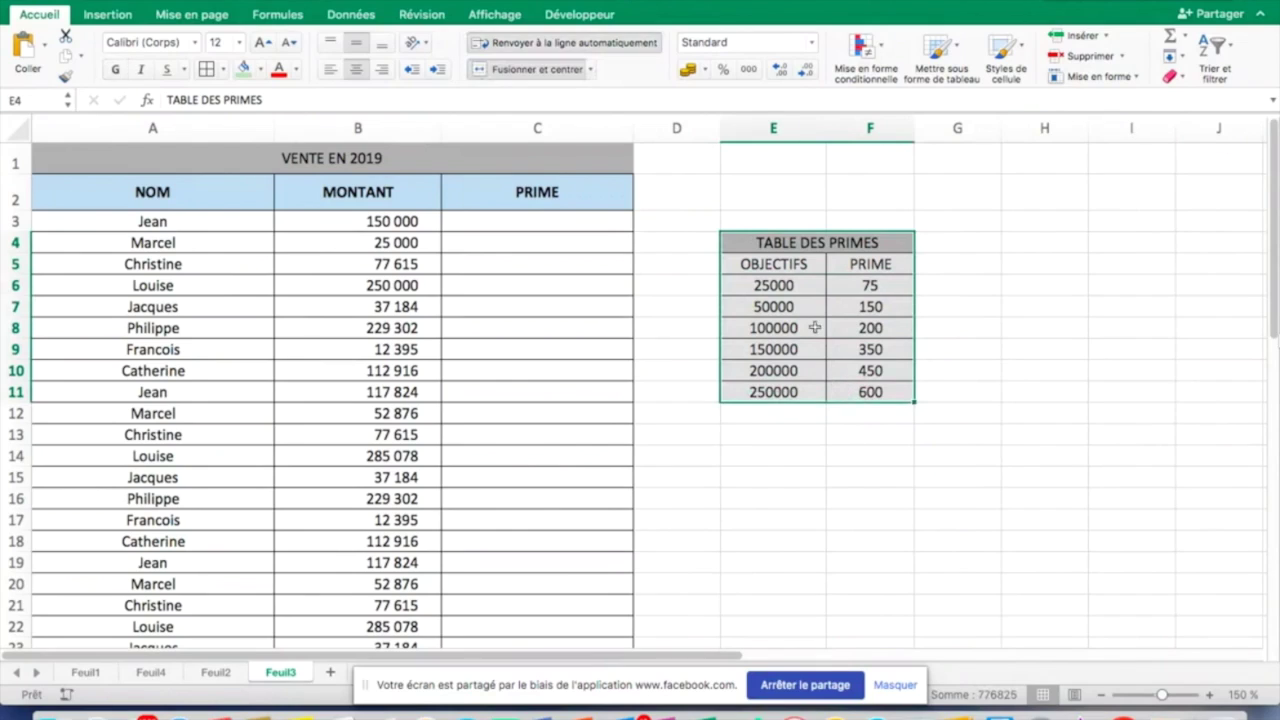
left_click(771, 260)
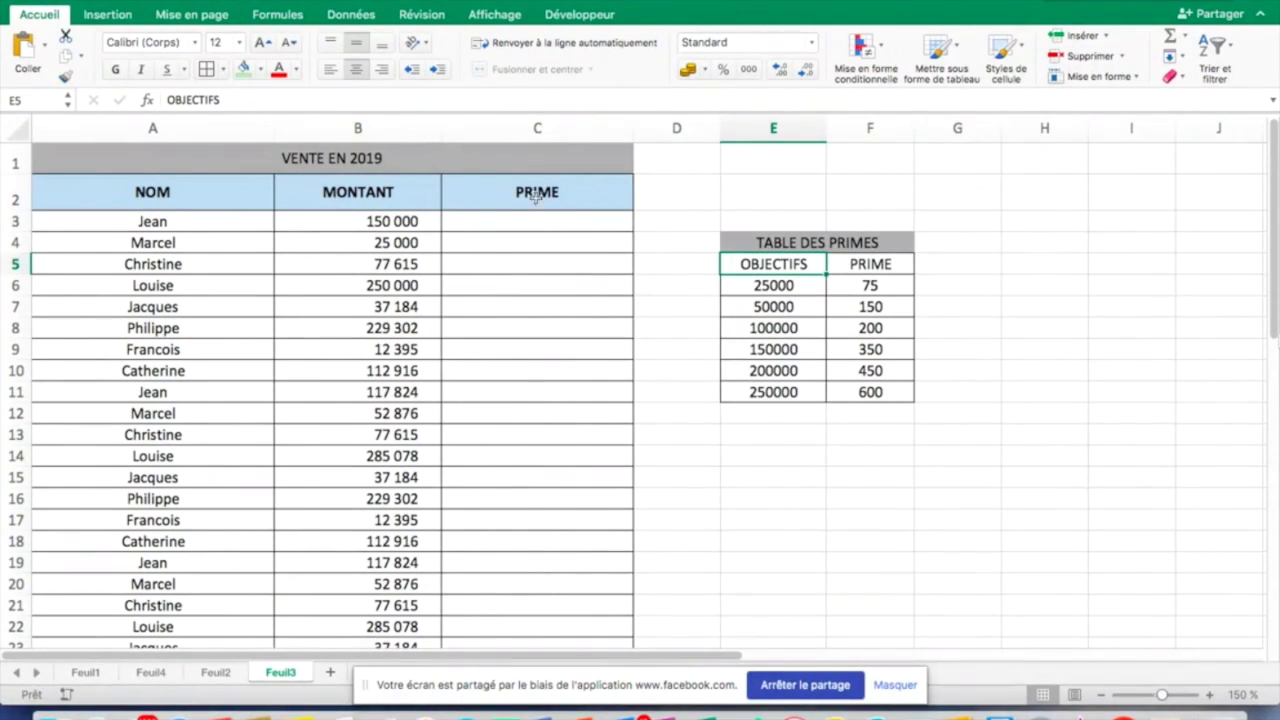
left_click(767, 243)
left_click_drag(767, 243, 841, 393)
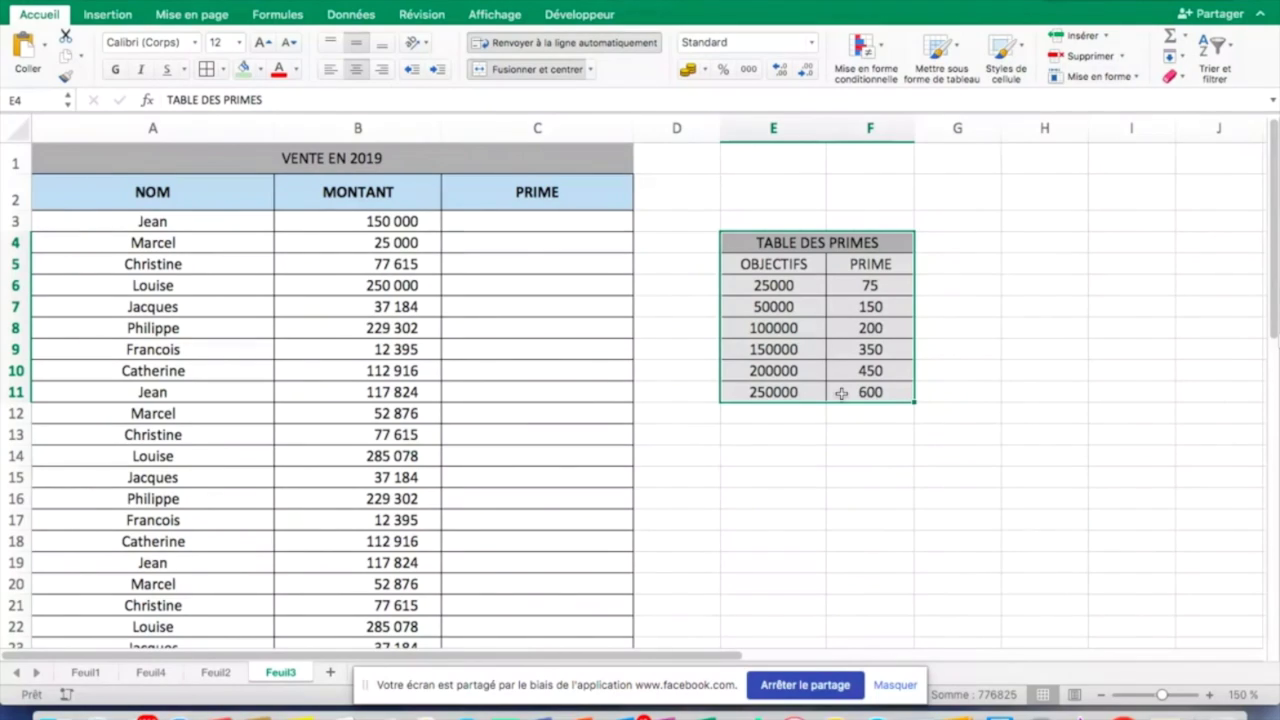
left_click(513, 220)
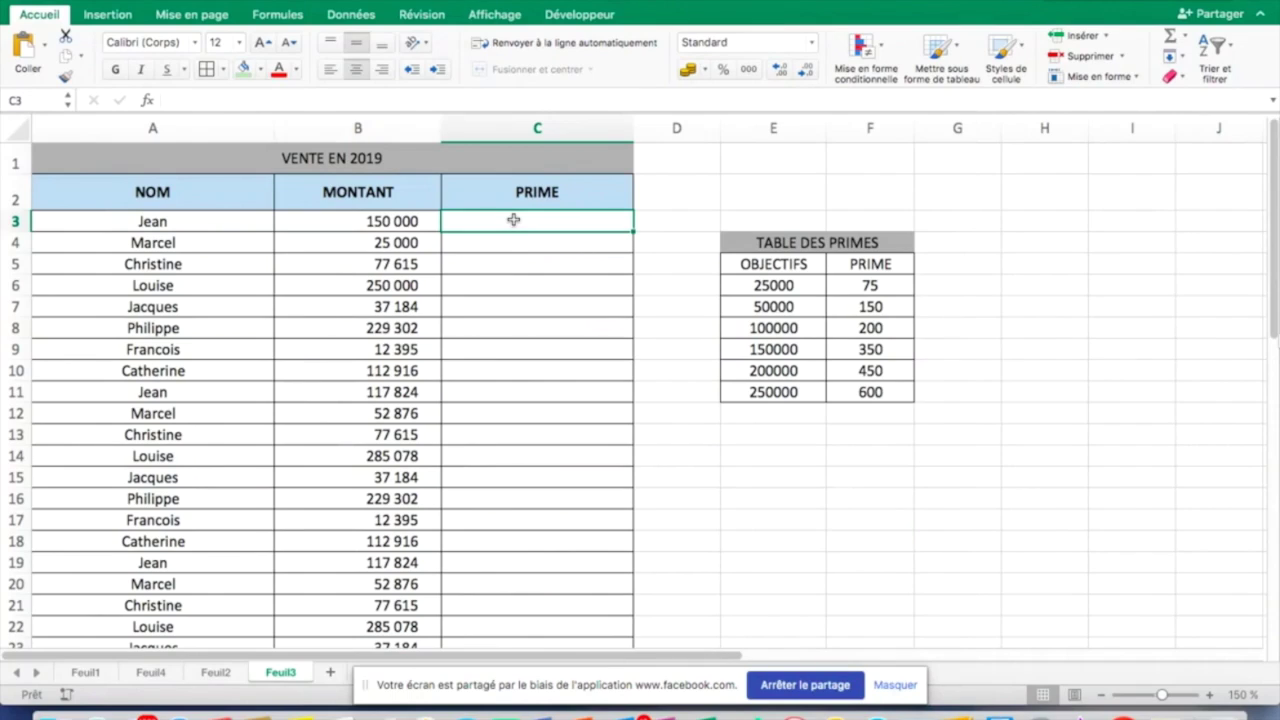
Step: Compare the sales amounts in column B with the objective thresholds and bonuses, and look through the rows that need a PRIME value
left_click(400, 226)
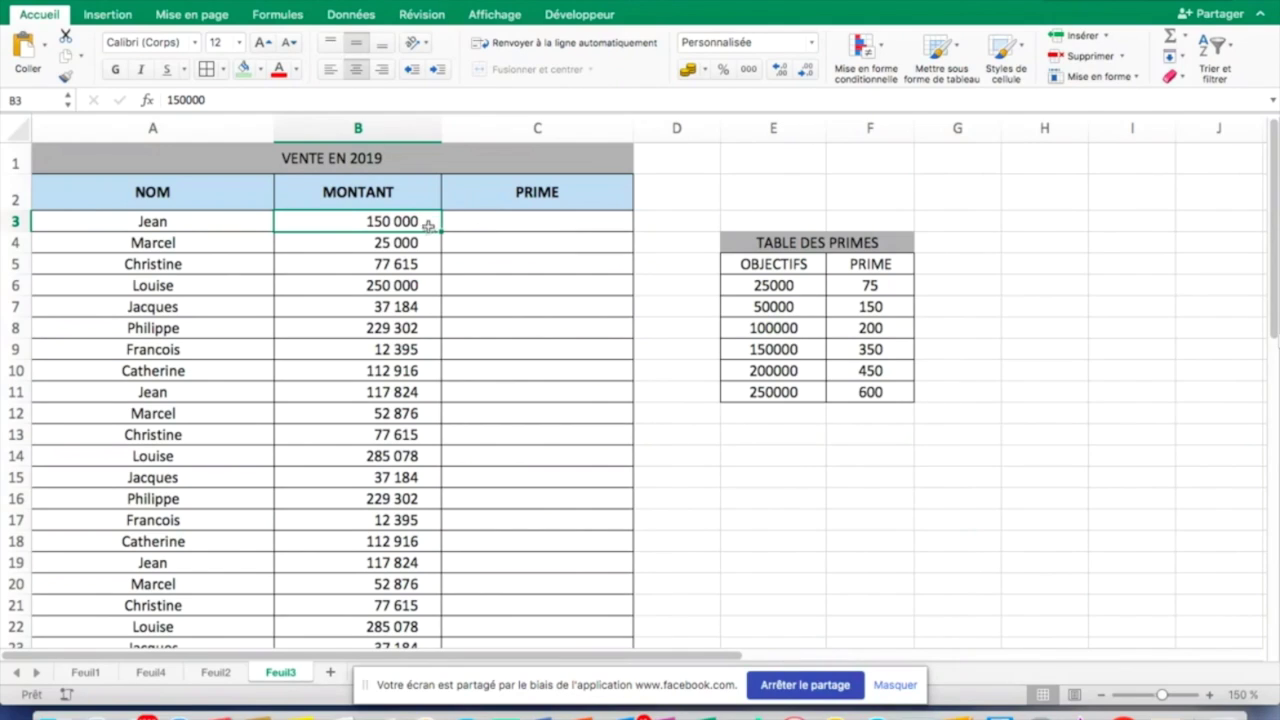
left_click(395, 260)
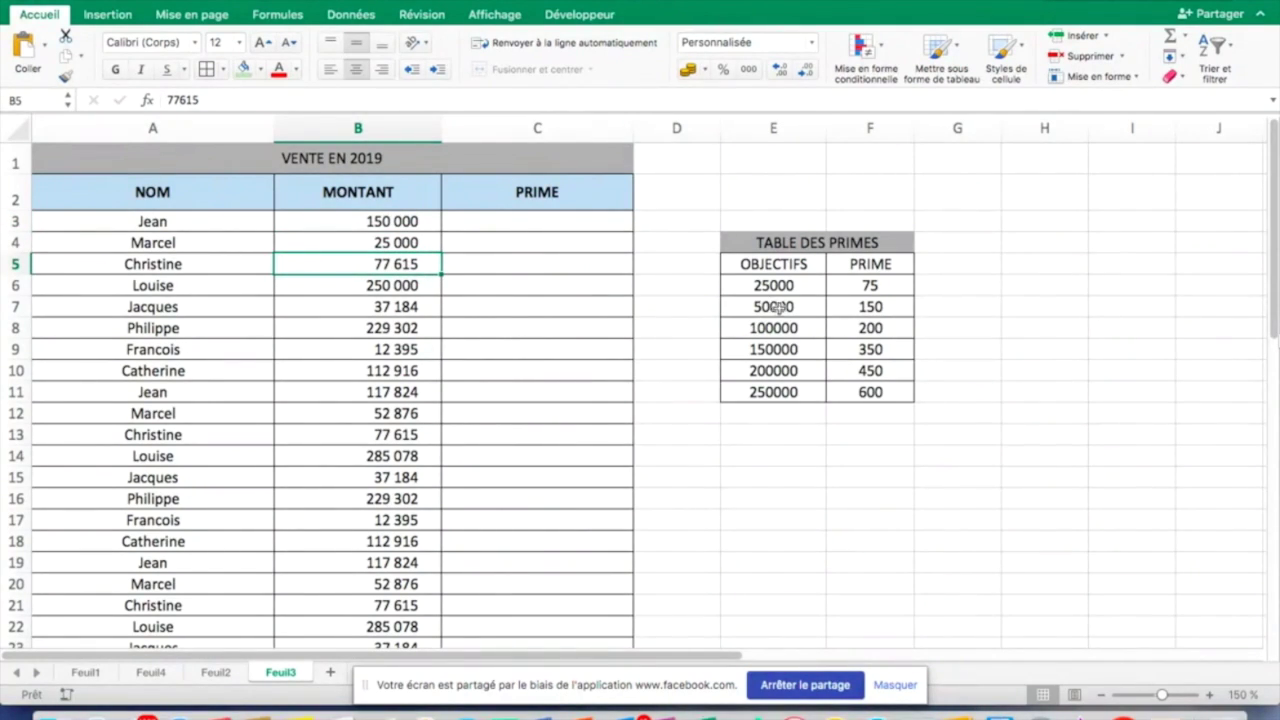
left_click(797, 328)
left_click(855, 307)
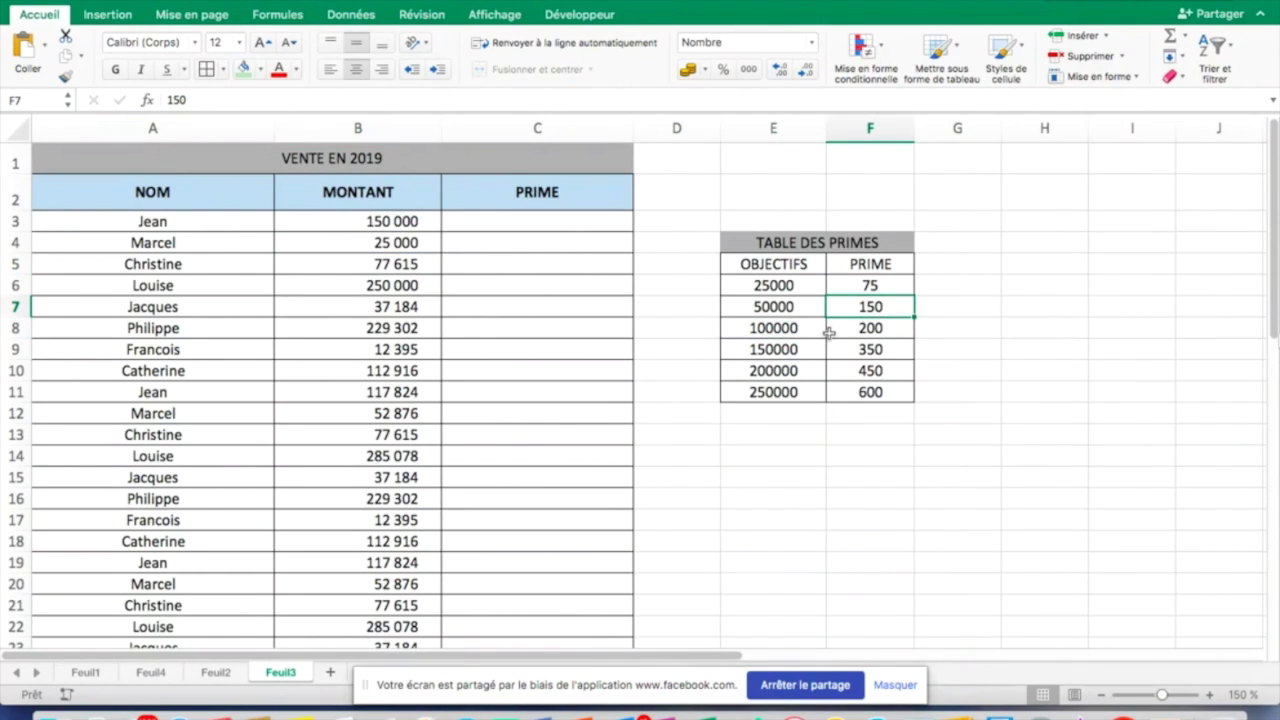
scroll(829, 333, "down", 10)
scroll(829, 333, "up", 5)
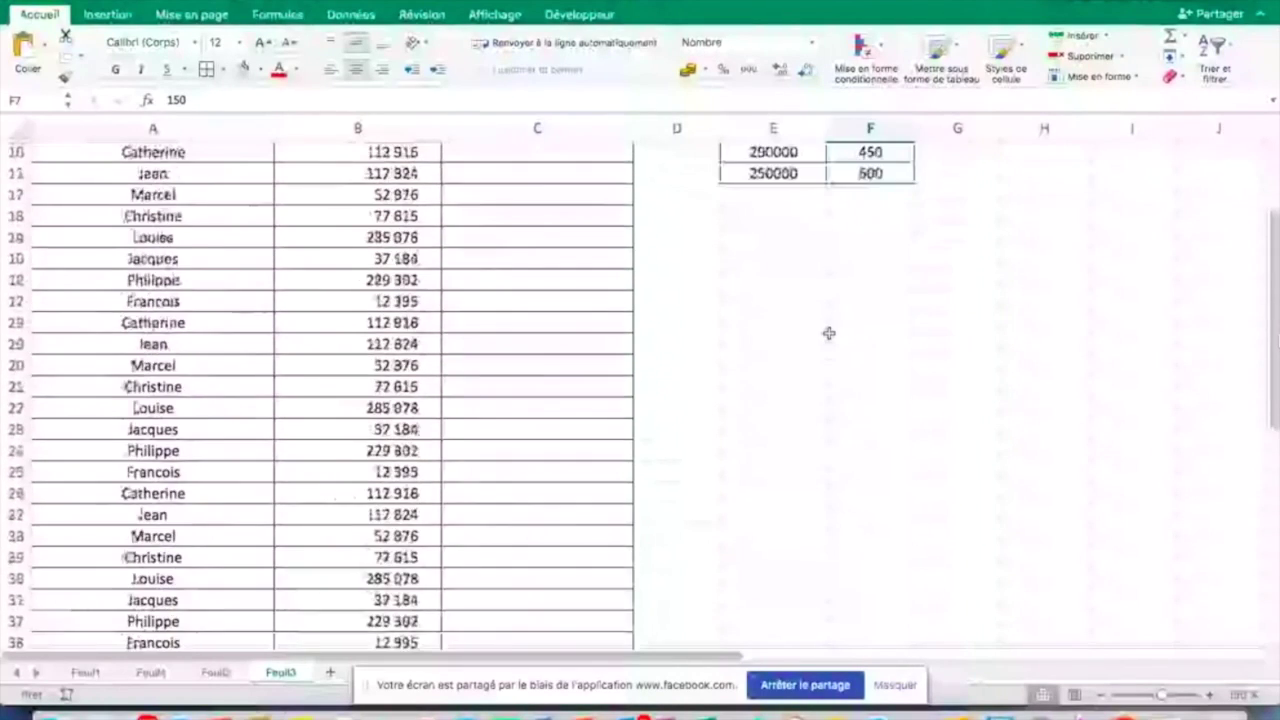
scroll(829, 333, "up", 8)
left_click(540, 222)
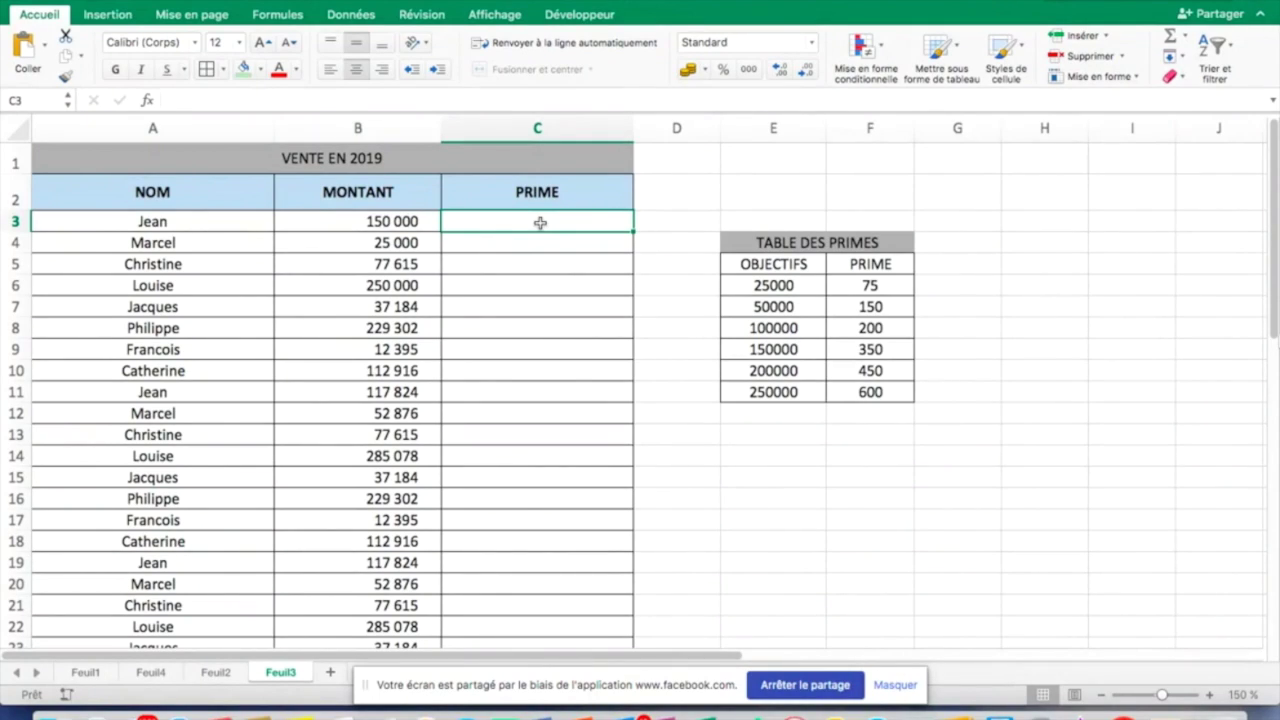
left_click(535, 193)
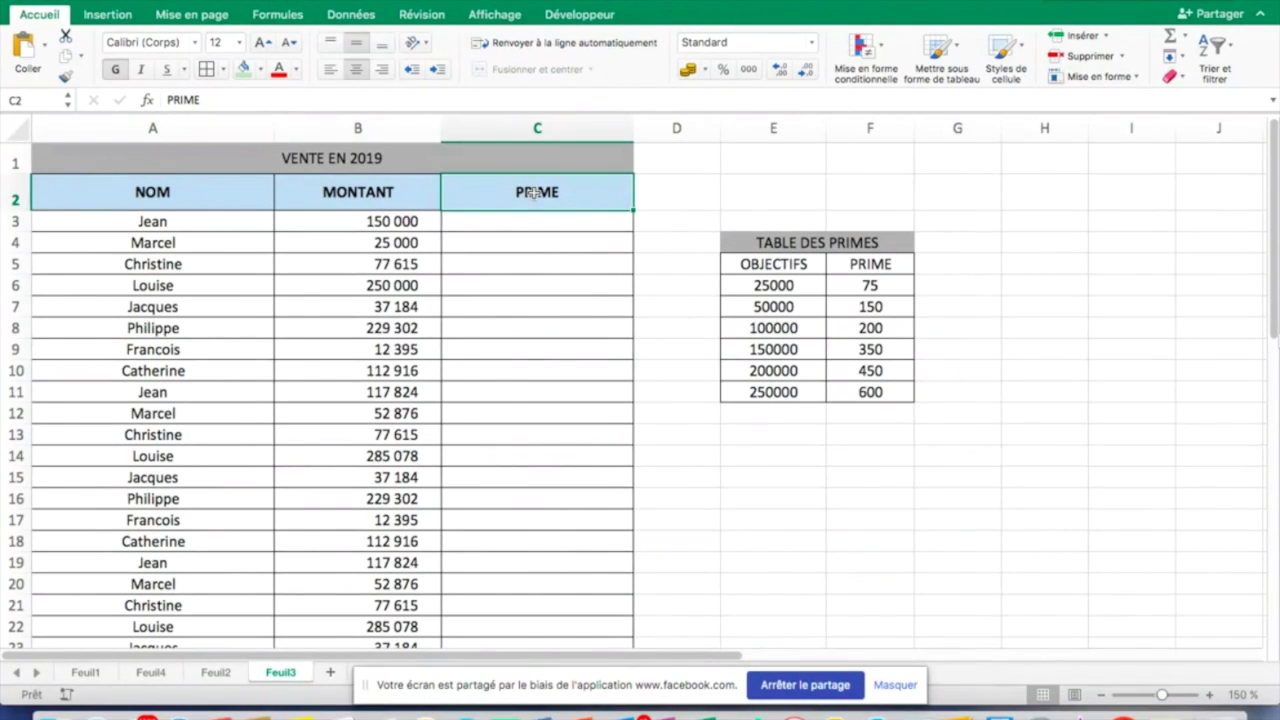
left_click(343, 221)
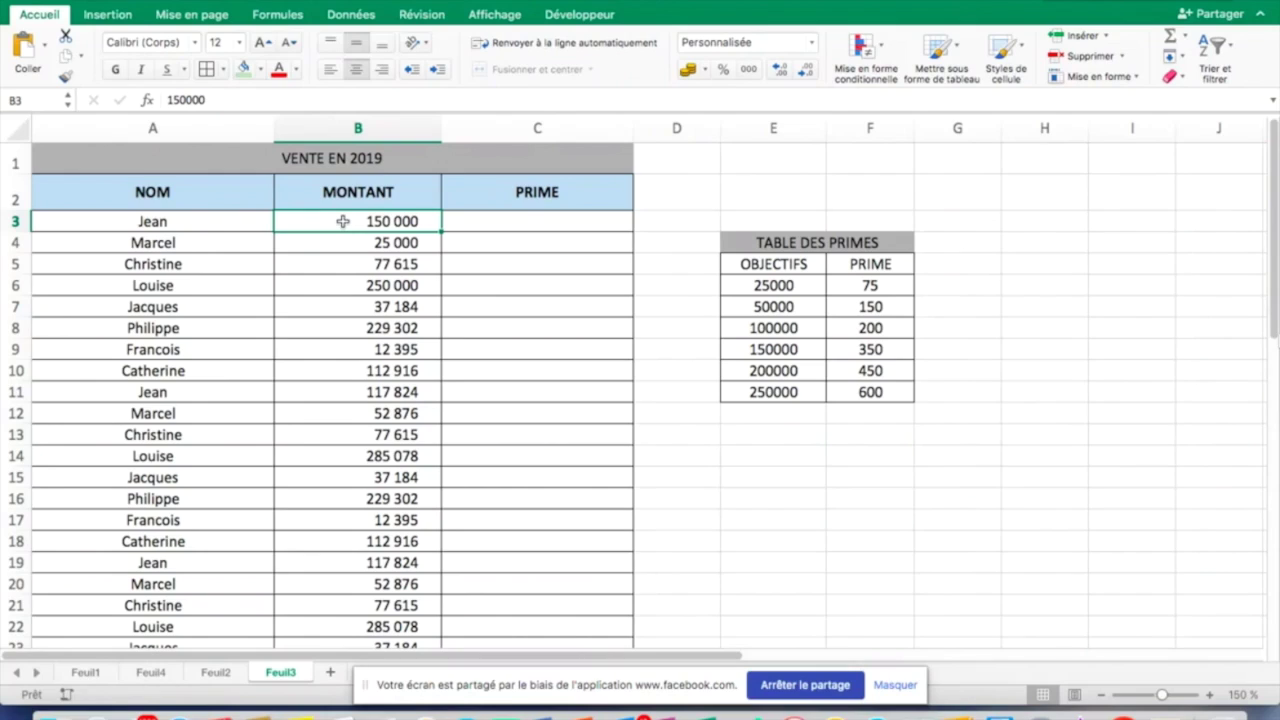
Step: Begin a RECHERCHEV formula in C3 with the sales amount in B3 as the lookup value
left_click(511, 221)
type("=")
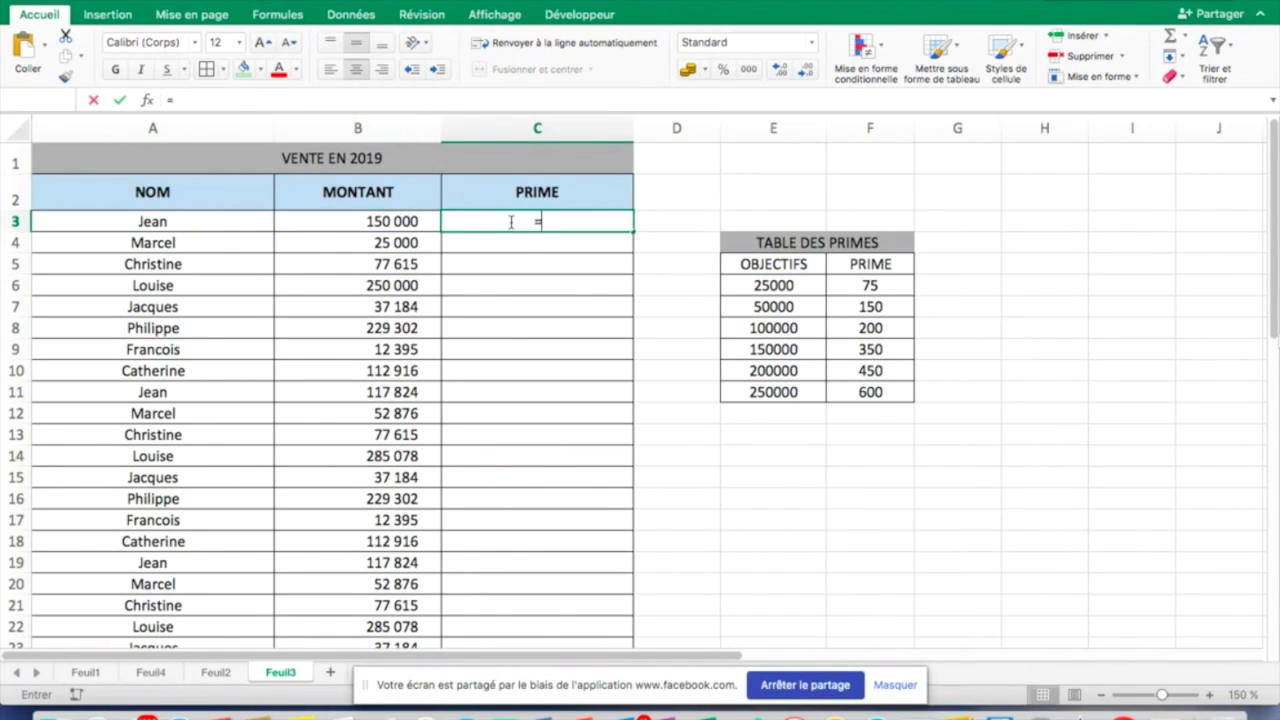
type("RECH")
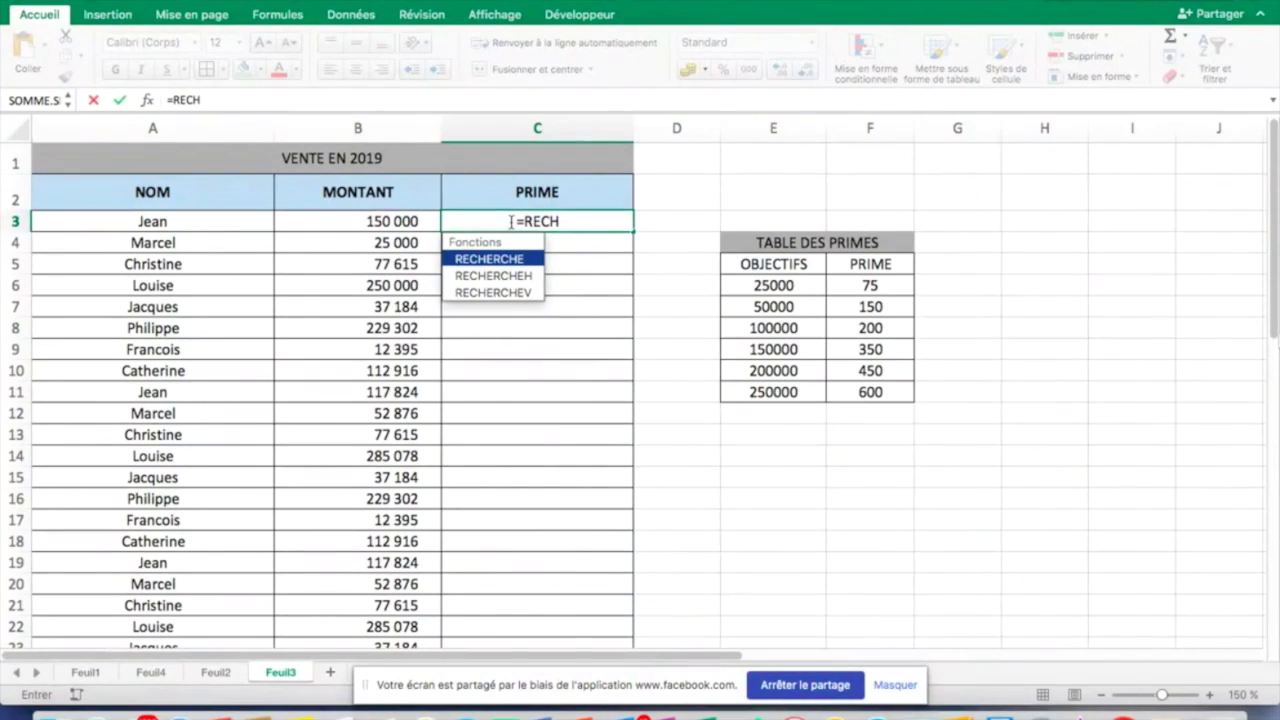
double_click(507, 293)
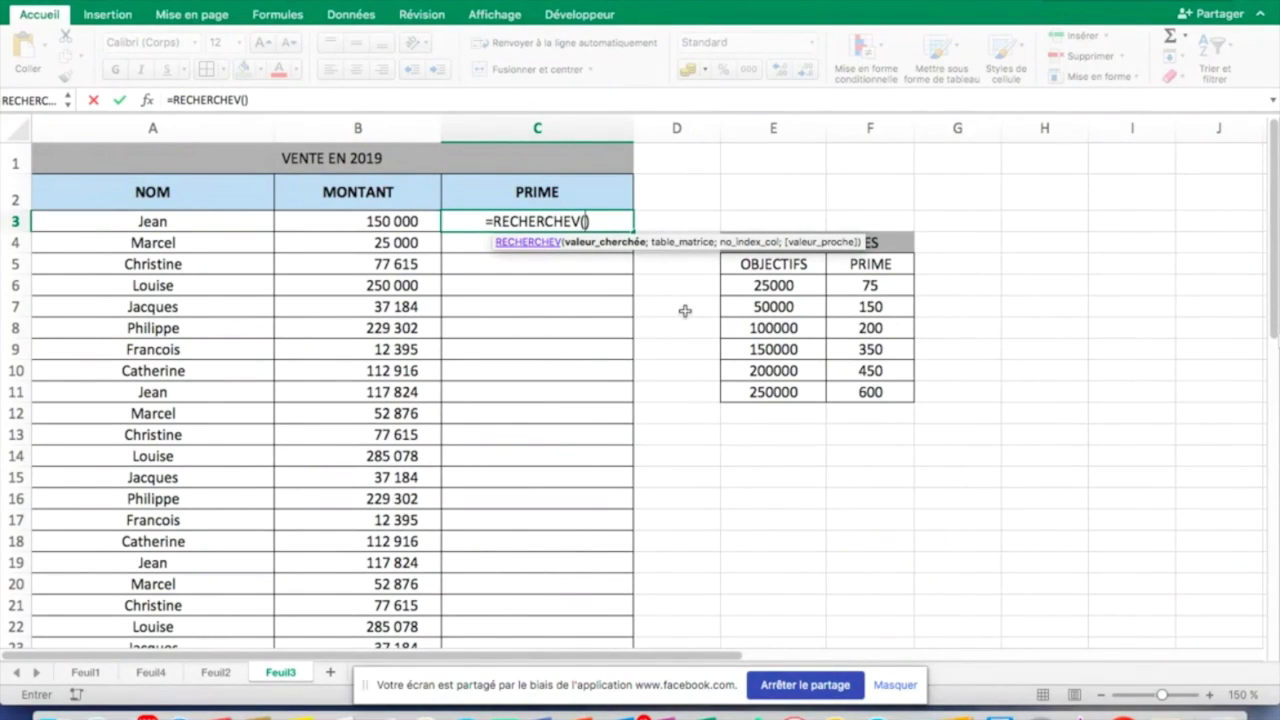
left_click(364, 221)
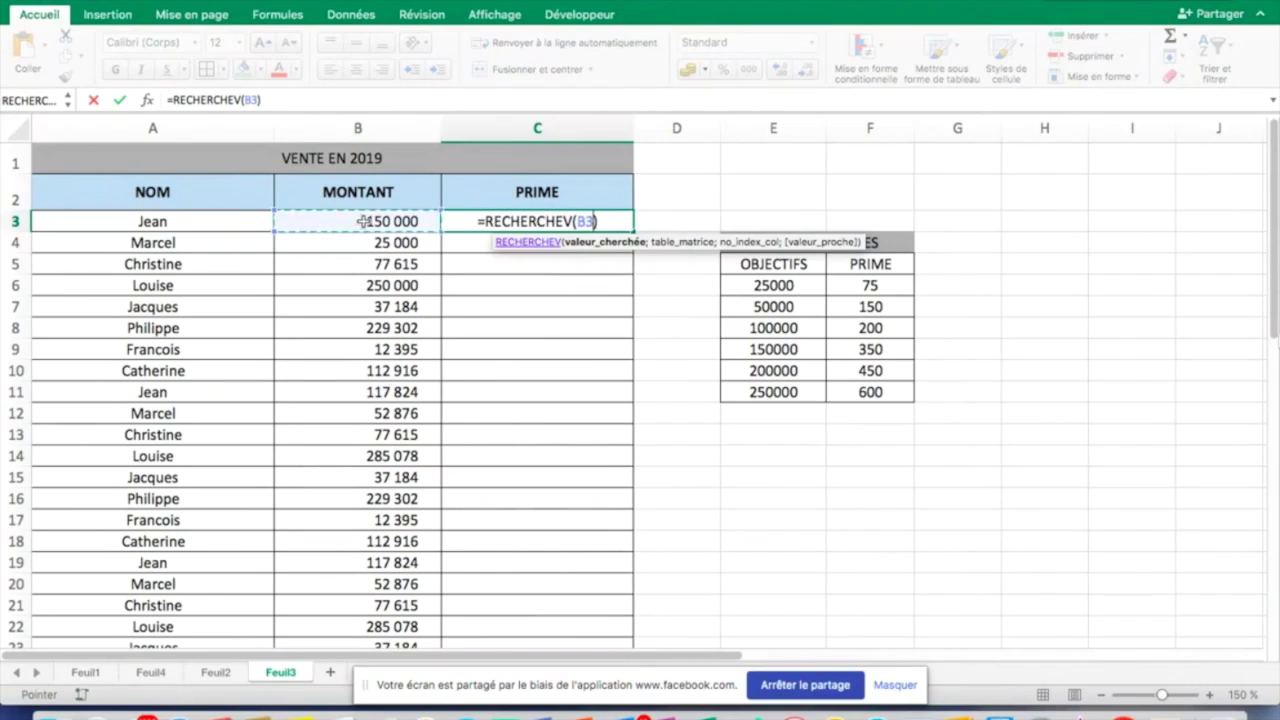
type(";")
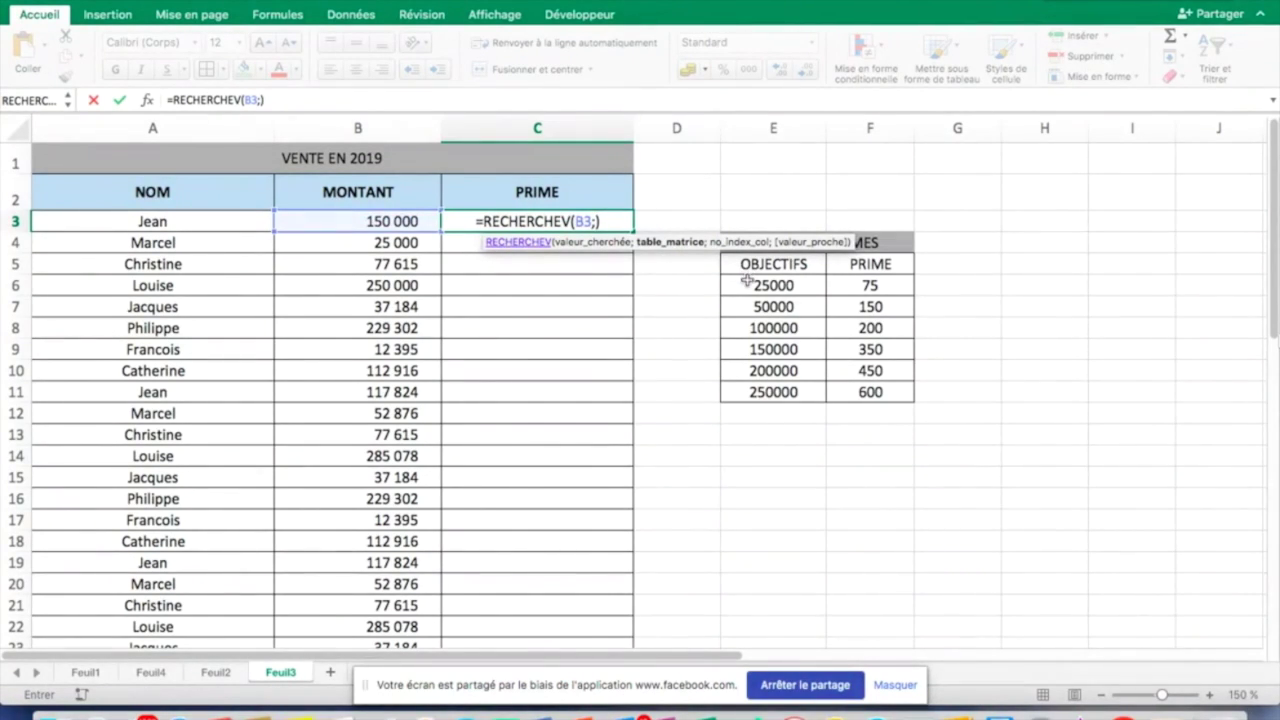
Step: Give RECHERCHEV the absolute table range $E$6:$F$11 and column index 2 as its next arguments
left_click_drag(746, 272, 884, 391)
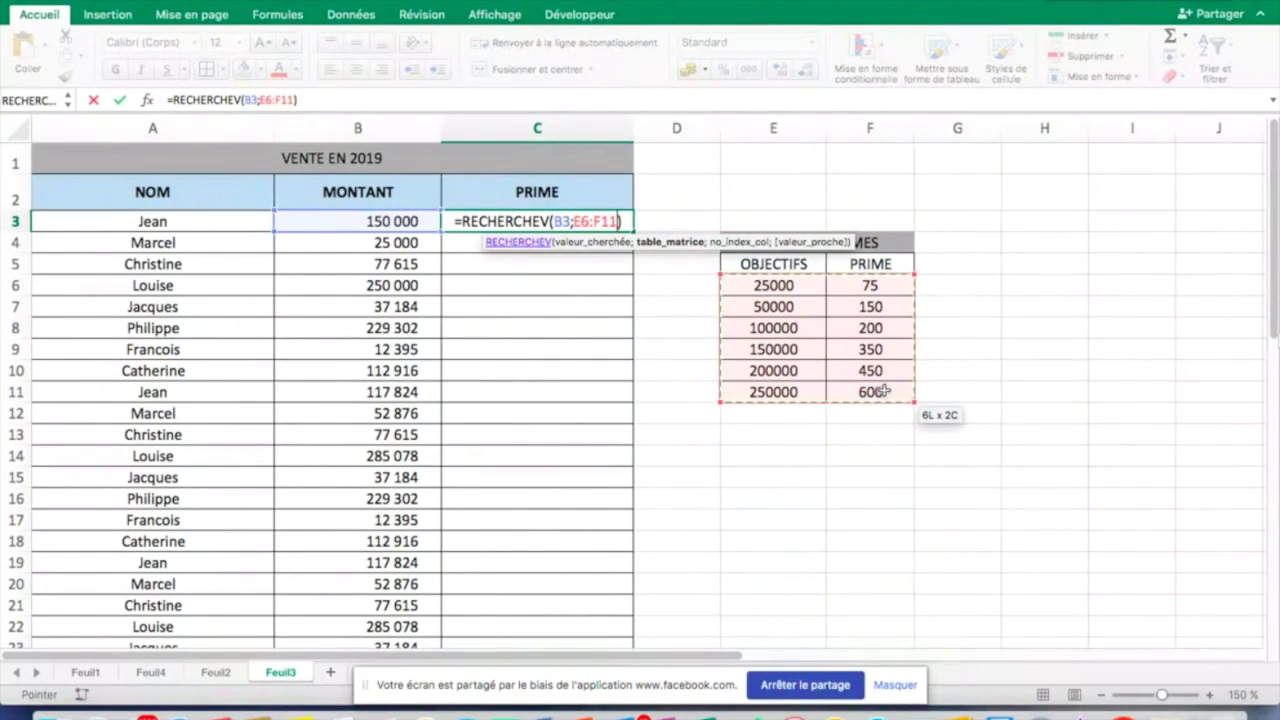
key("F4")
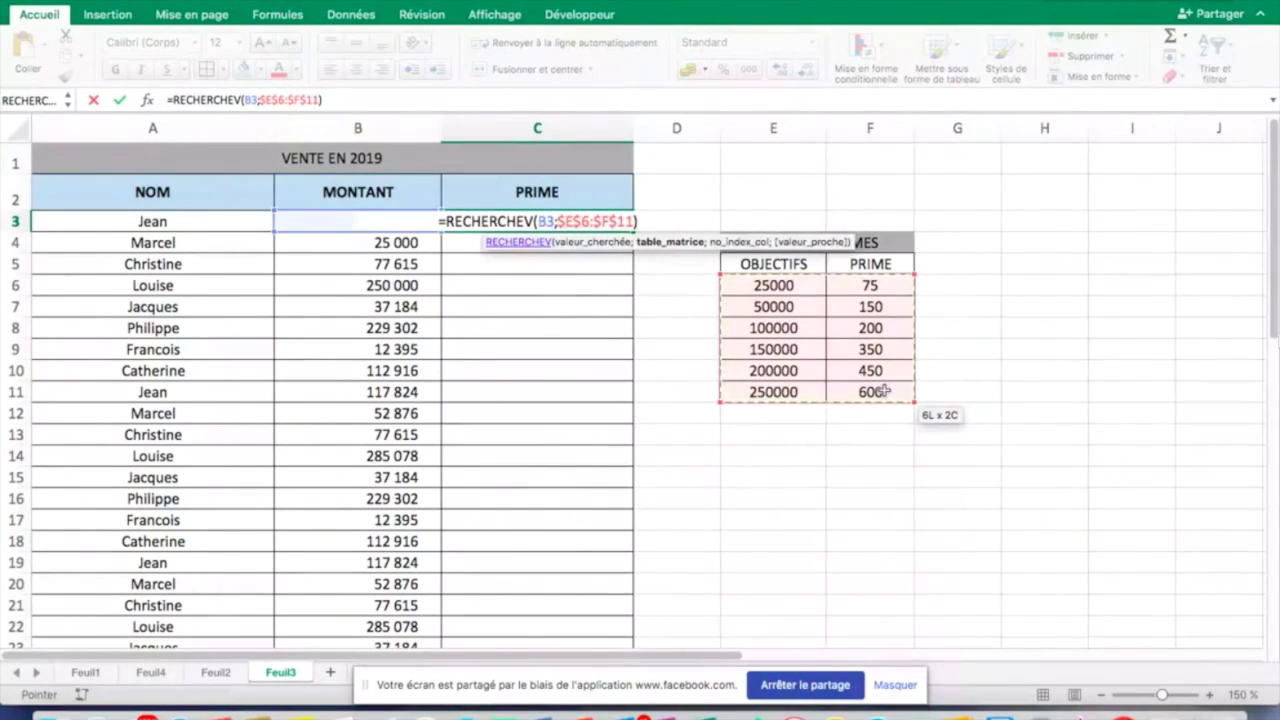
type(";")
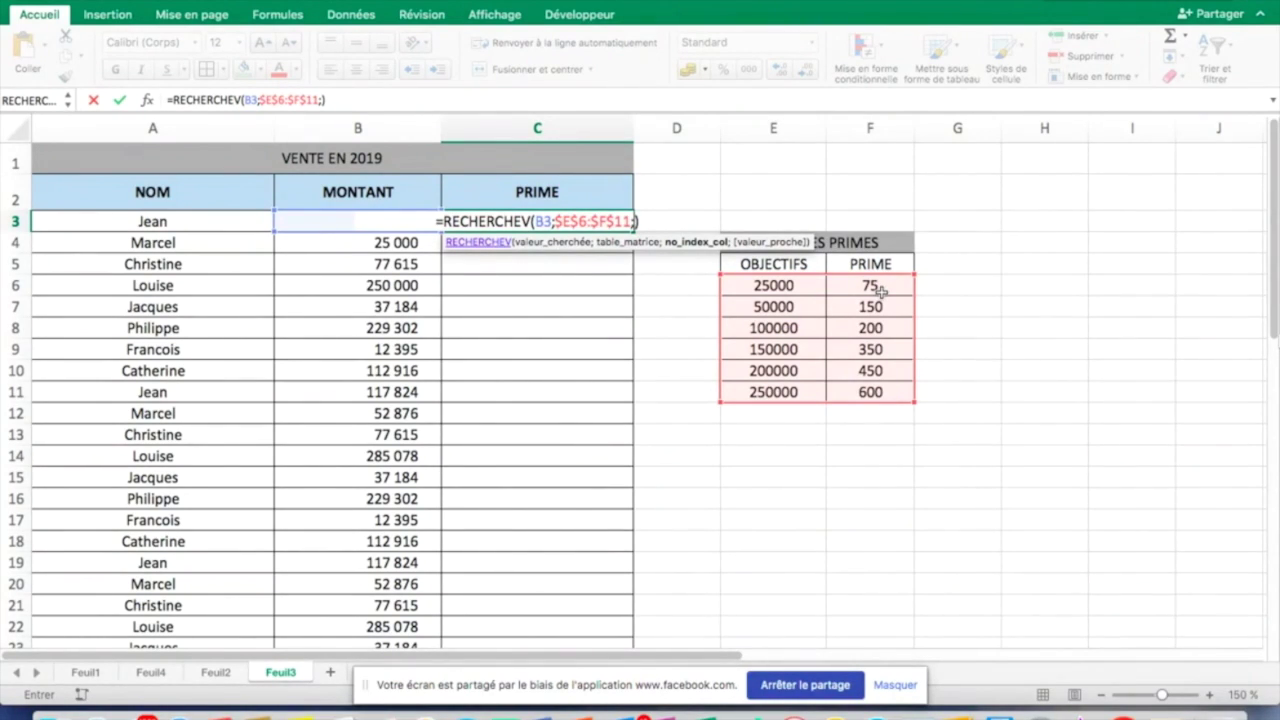
type("2;")
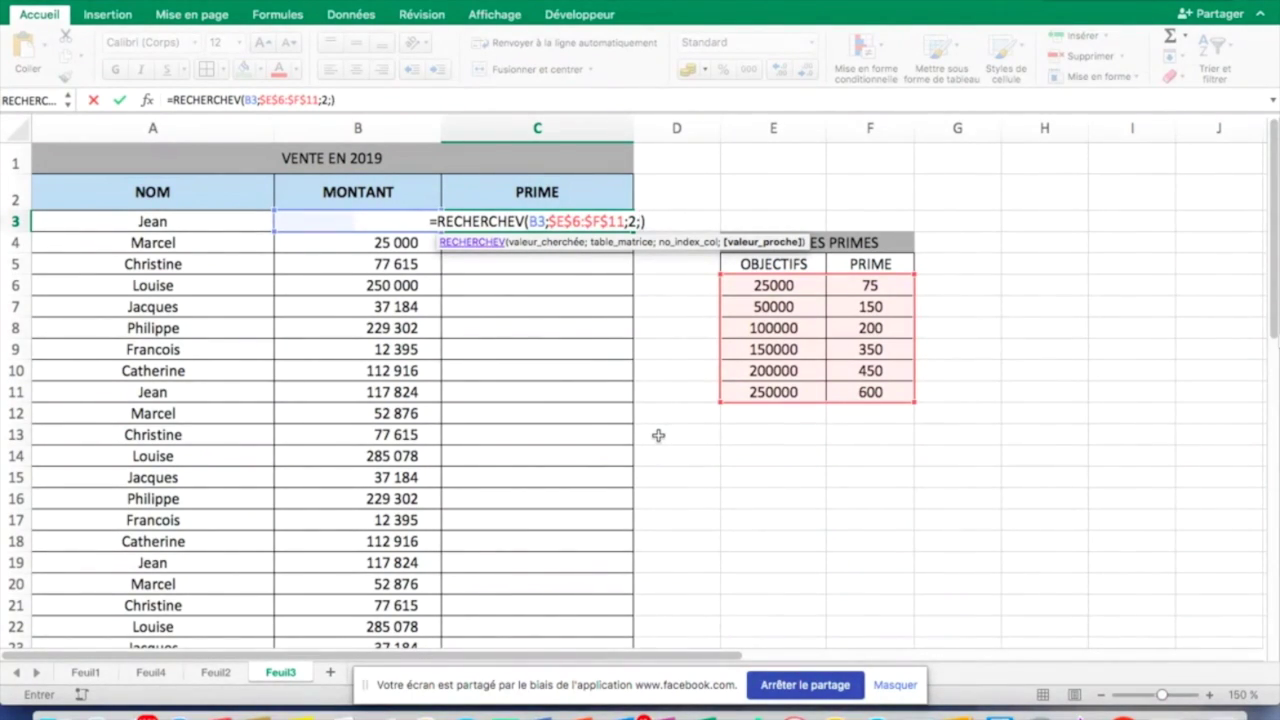
type("VRAI")
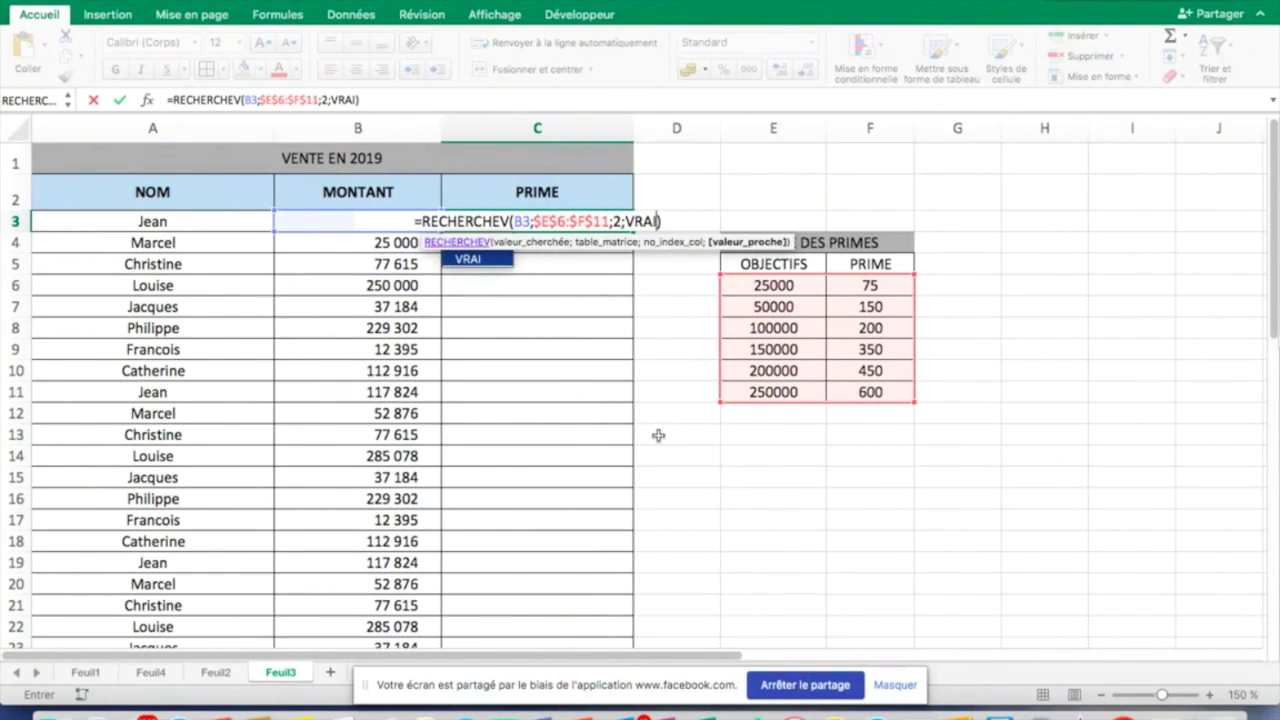
key("BackSpace")
key("BackSpace")
key("BackSpace")
key("BackSpace")
Step: Complete the C3 formula as =RECHERCHEV(B3;$E$6:$F$11;2;1), using 1 for the approximate match
type("1")
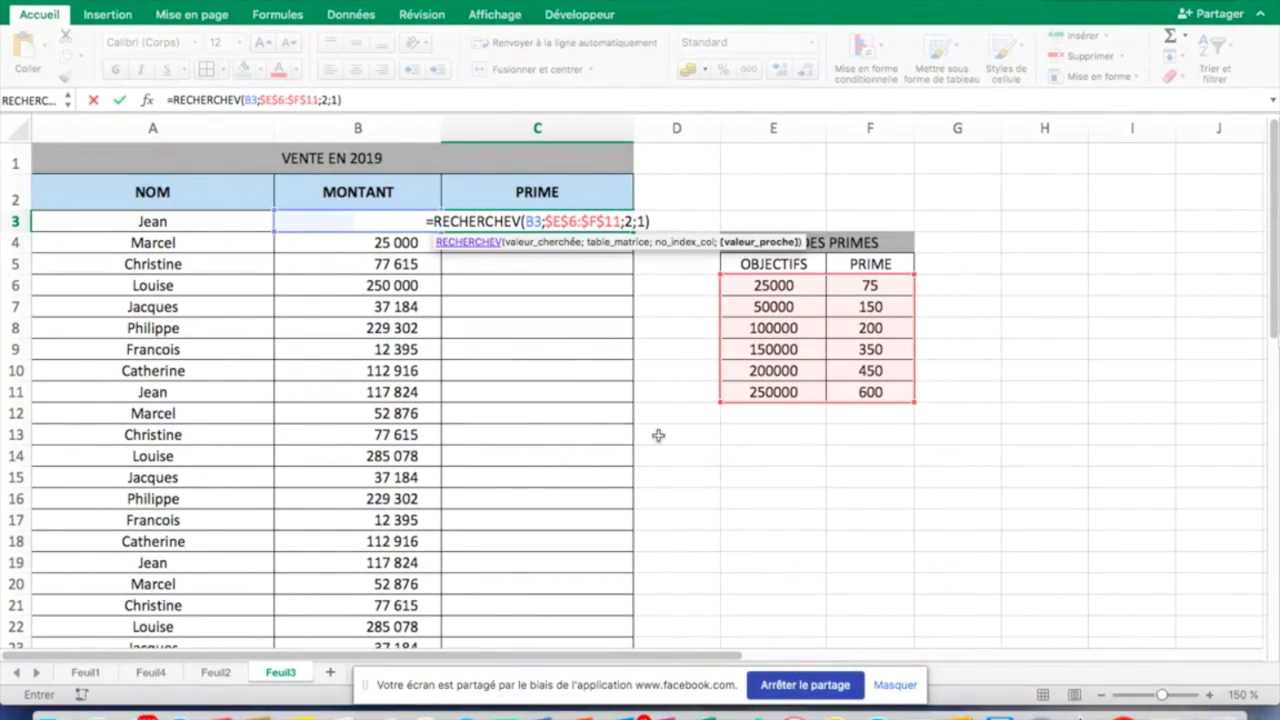
key("Return")
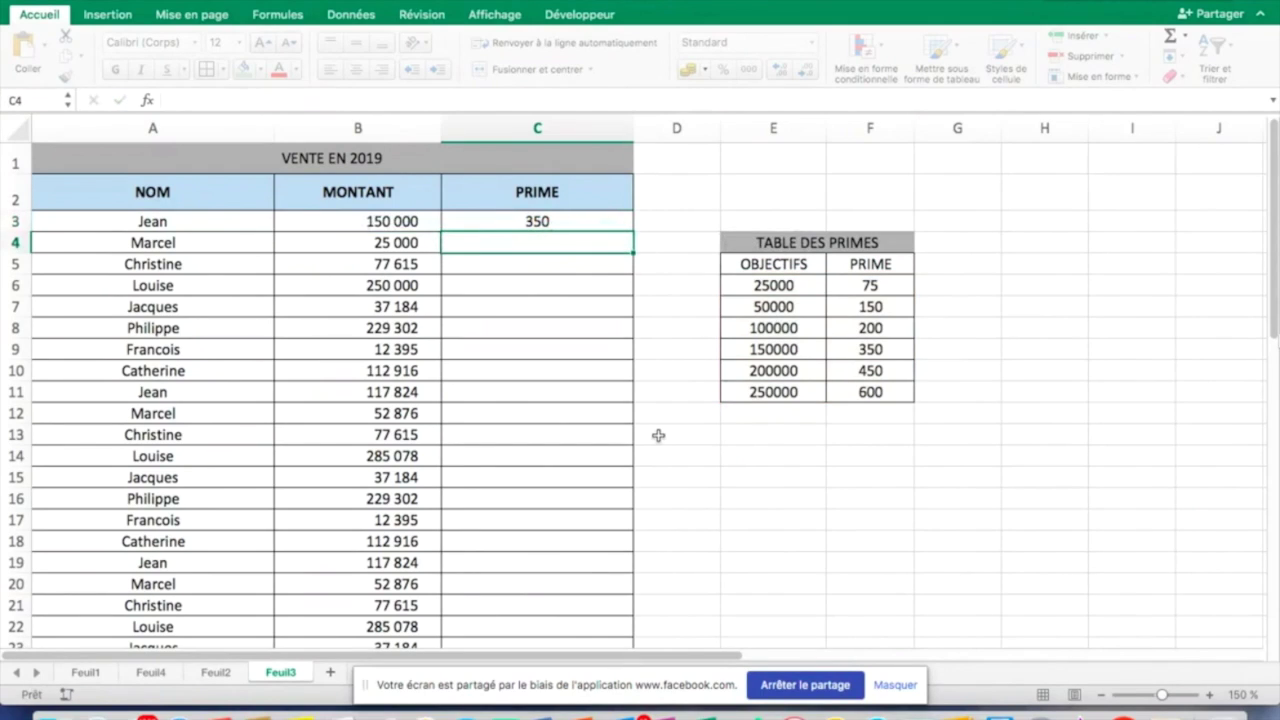
Step: Fill the RECHERCHEV formula from C3 down the rest of the PRIME column
left_click(385, 222)
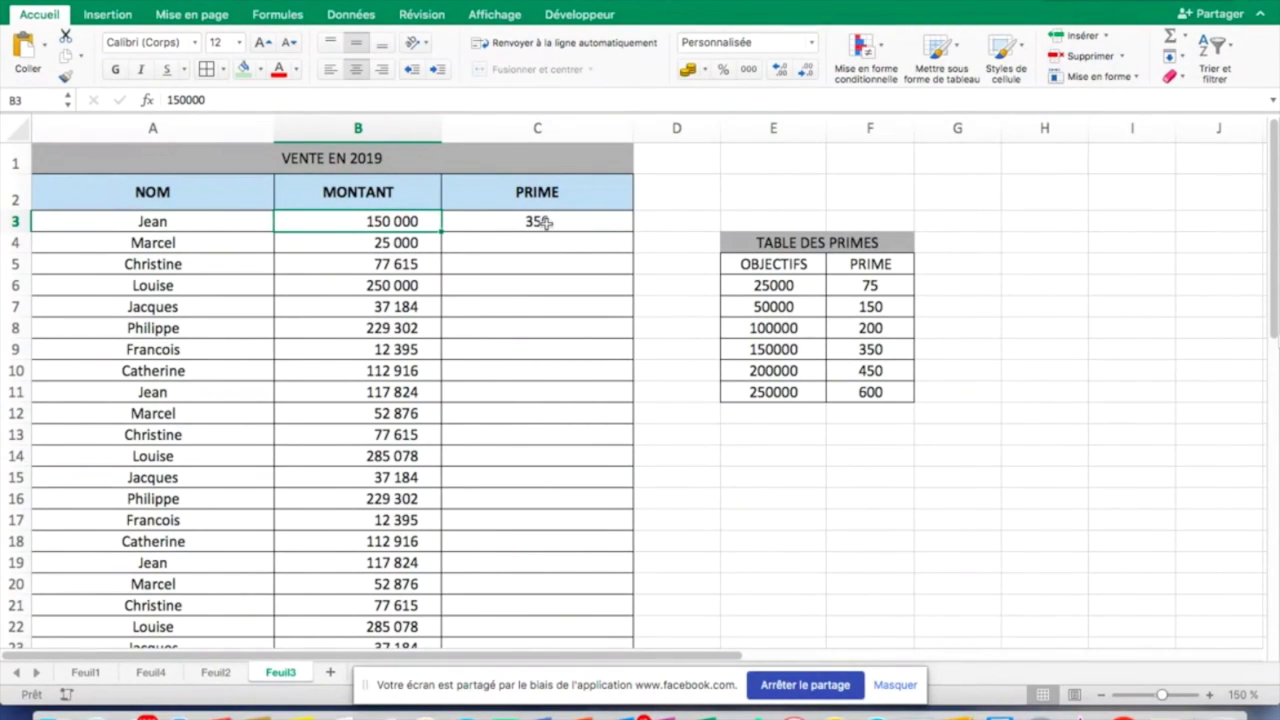
left_click(781, 345)
left_click(562, 224)
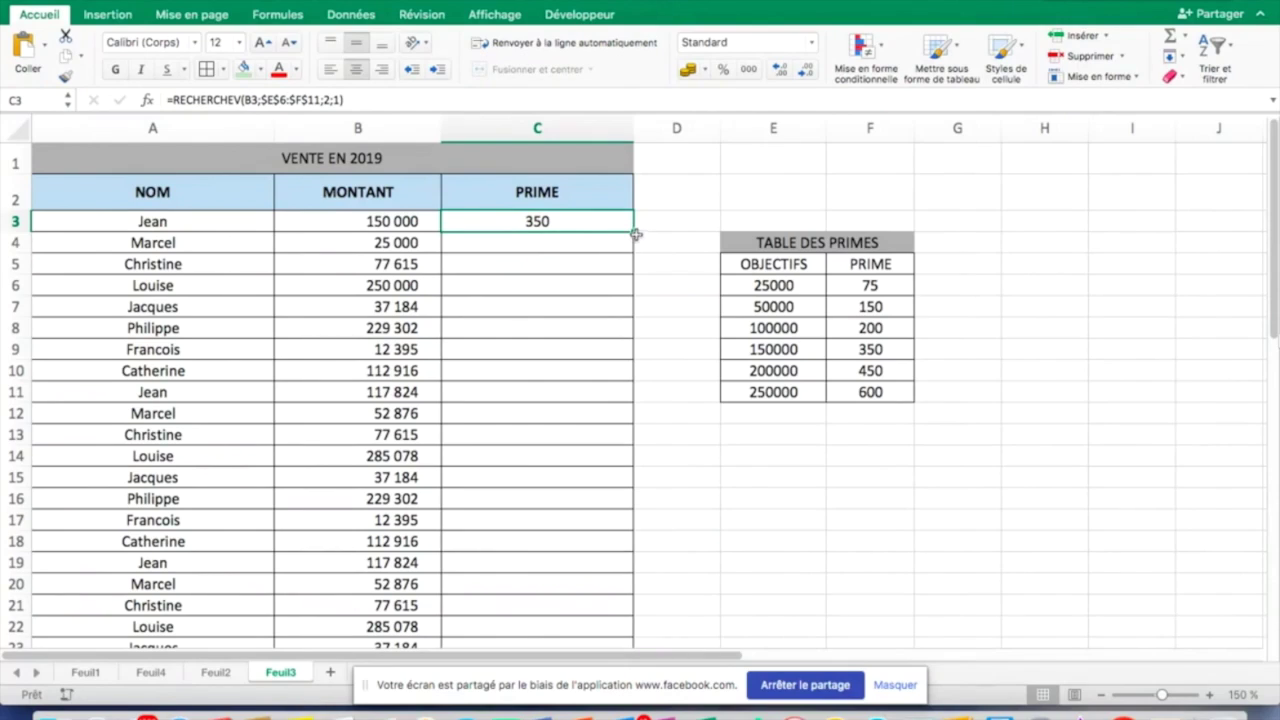
double_click(631, 231)
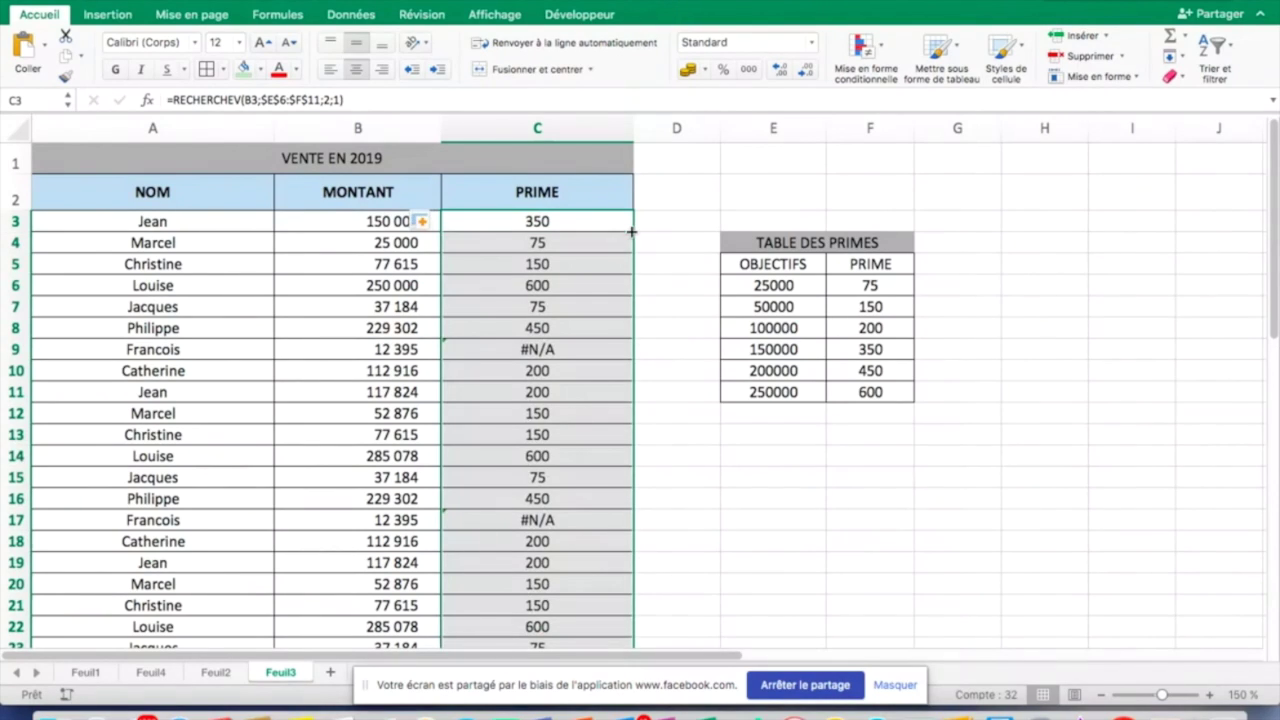
Step: Review the filled RECHERCHEV formulas and results down the PRIME column, including the error cell C9
left_click(503, 226)
left_click(504, 258)
left_click(503, 301)
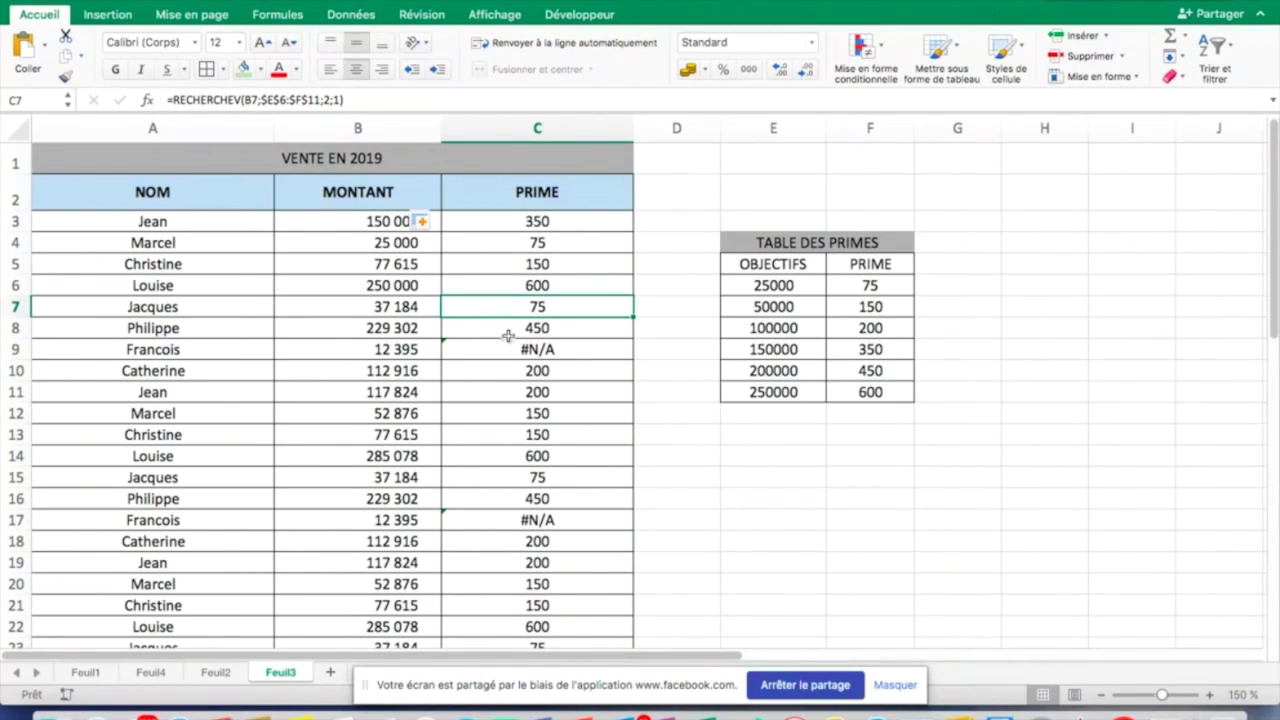
left_click(522, 382)
left_click(528, 428)
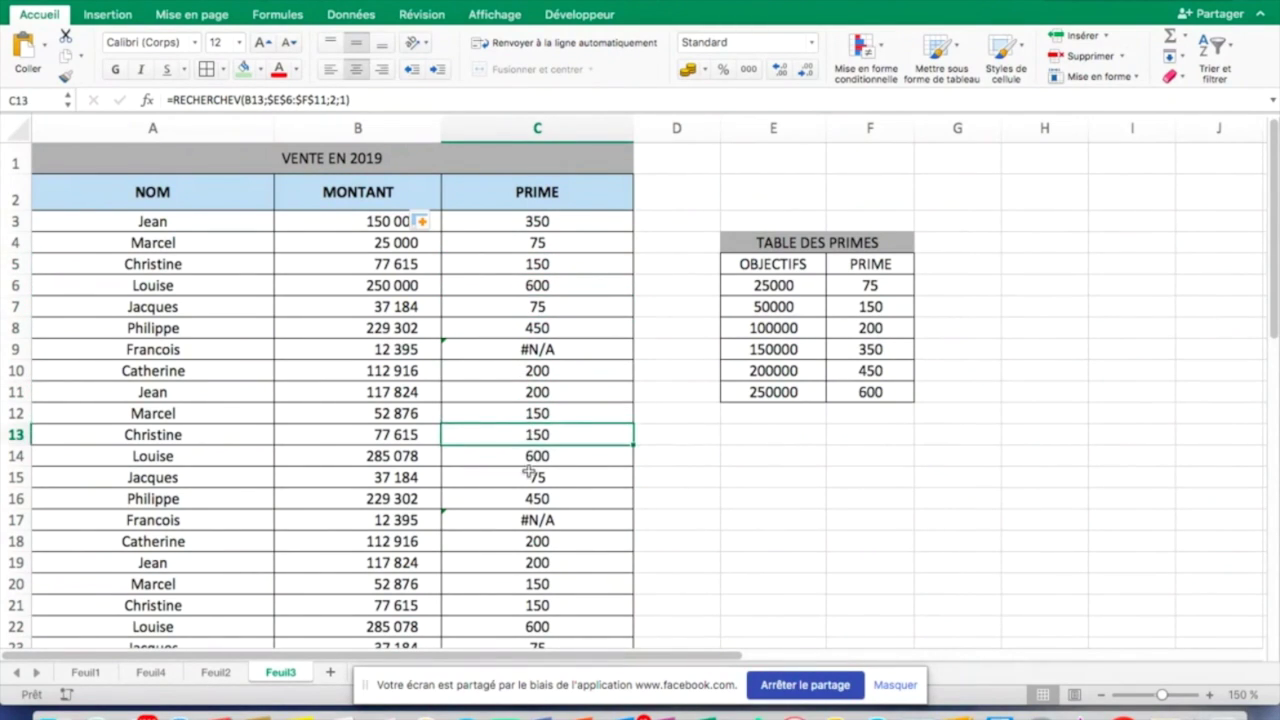
left_click(528, 474)
left_click(536, 536)
left_click(536, 556)
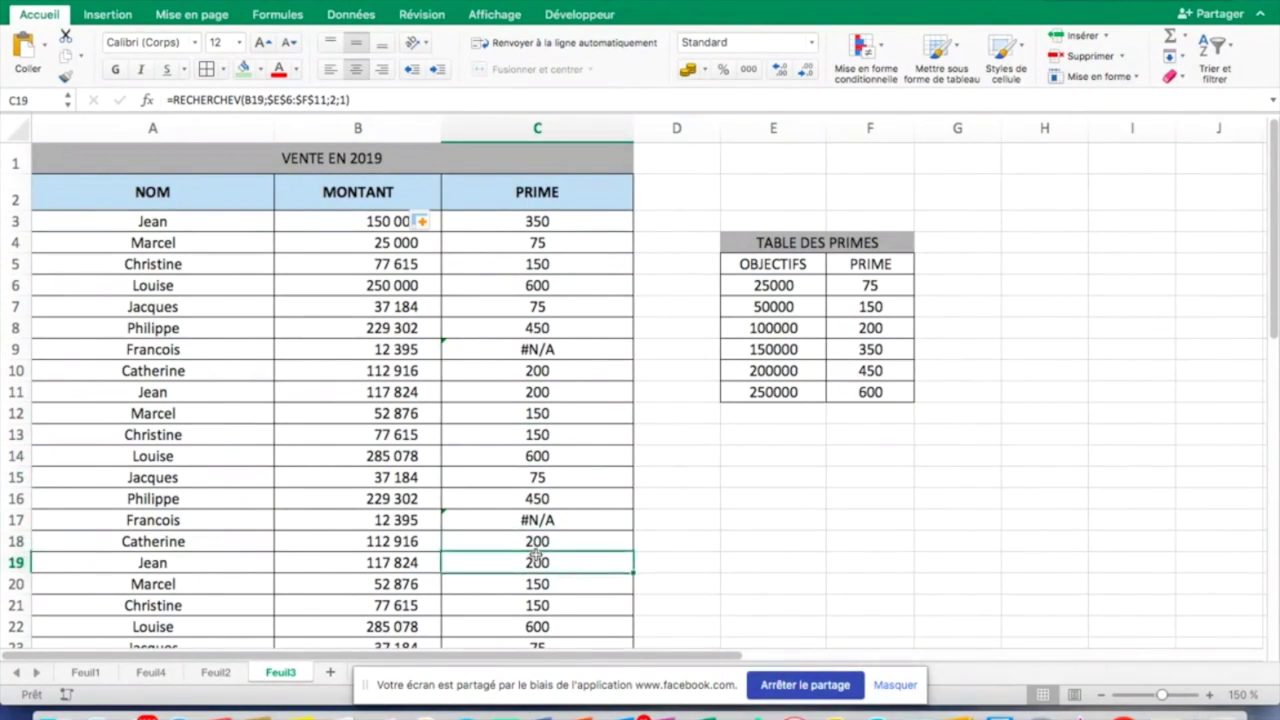
left_click(505, 302)
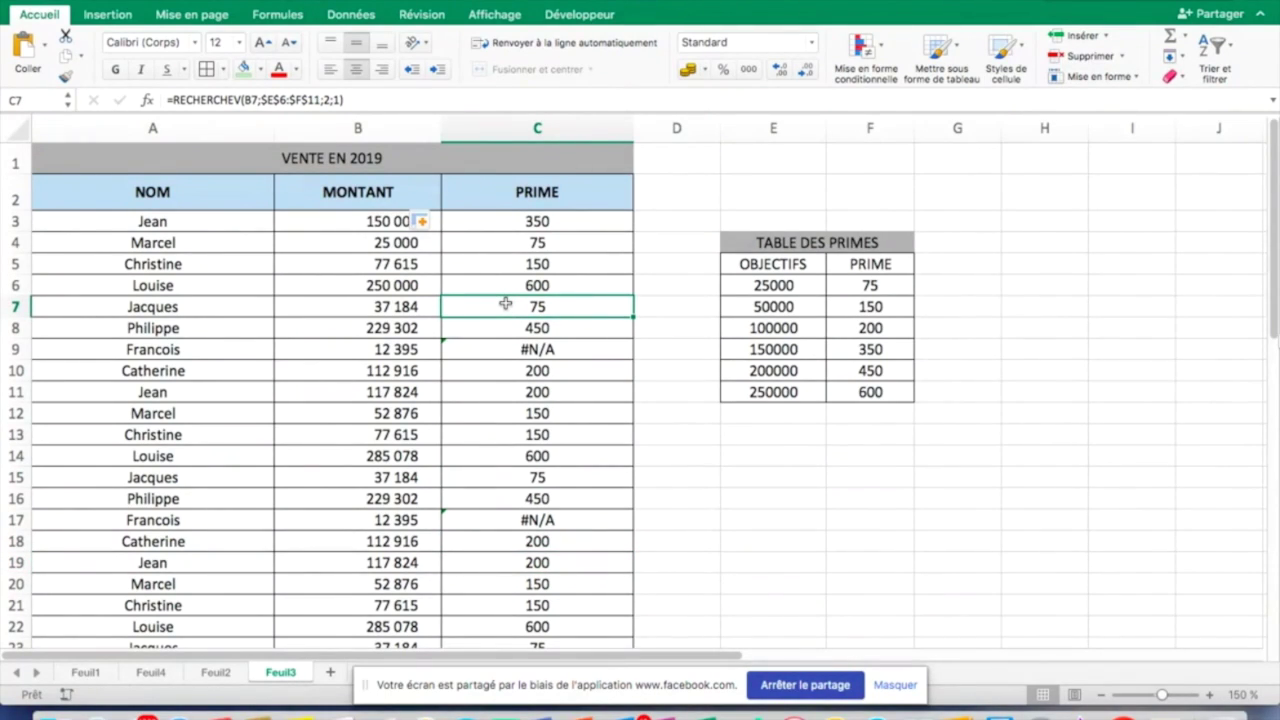
left_click(502, 351)
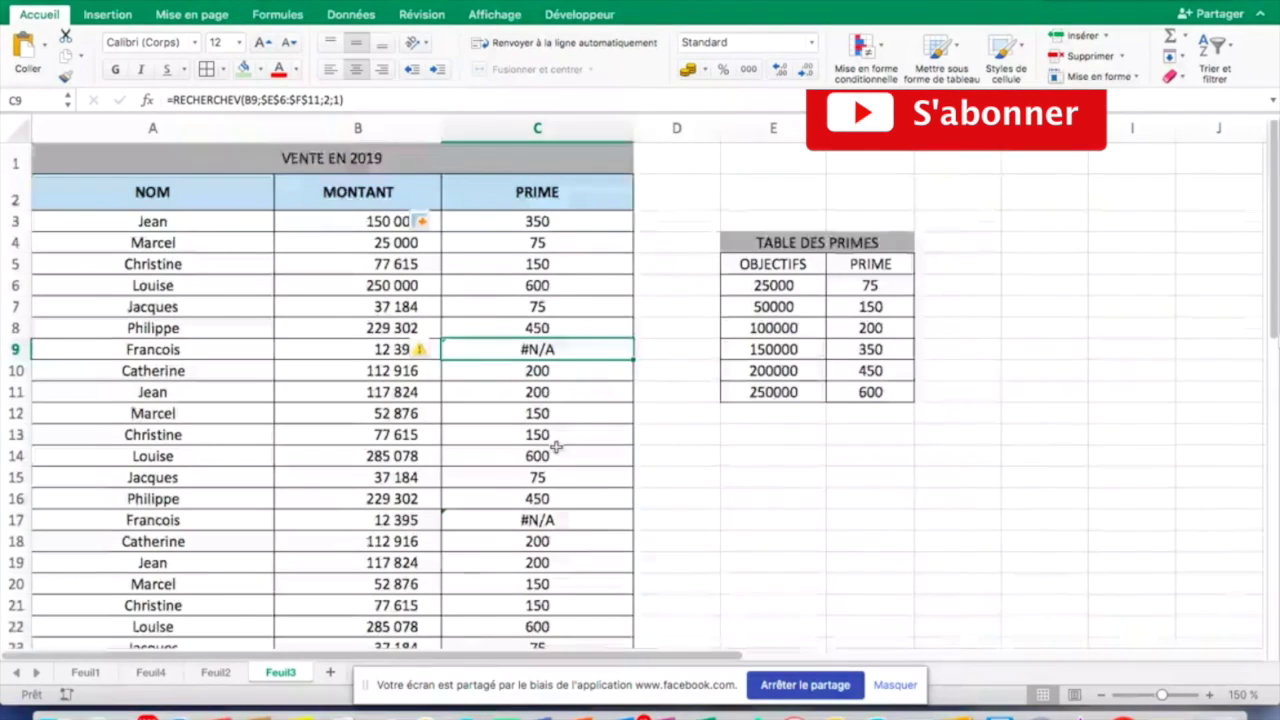
scroll(557, 445, "down", 6)
scroll(557, 447, "up", 6)
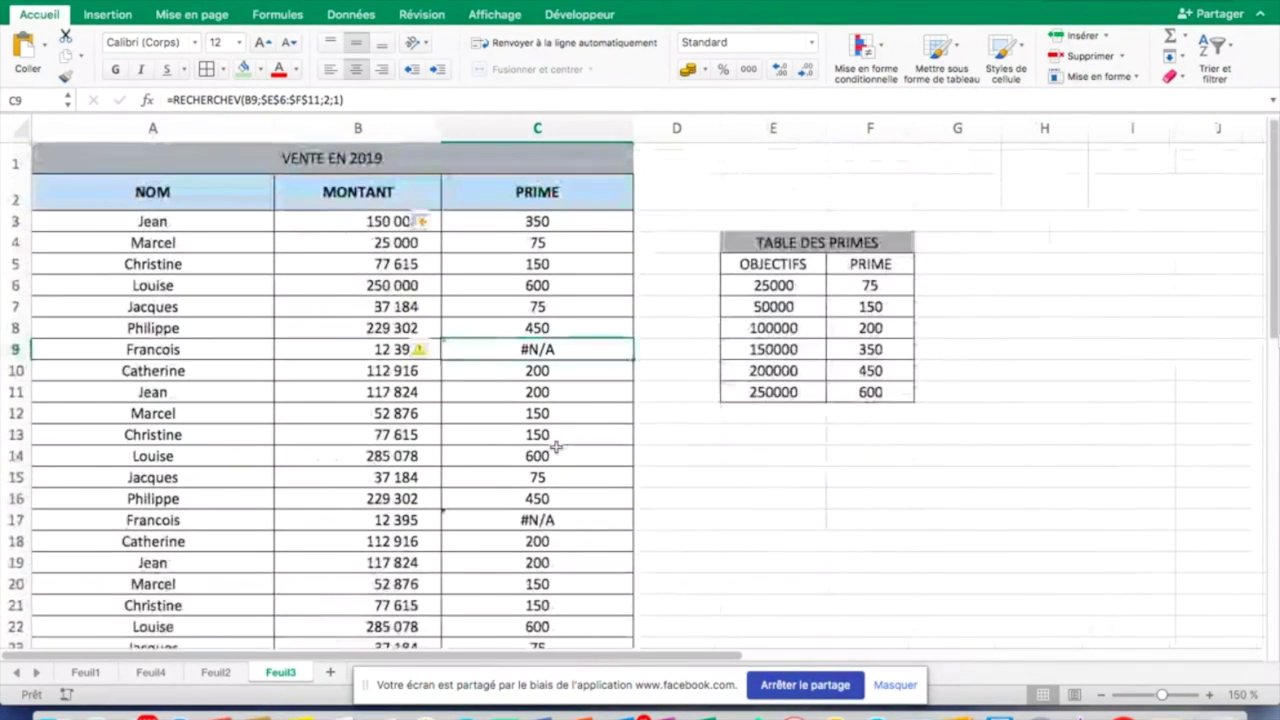